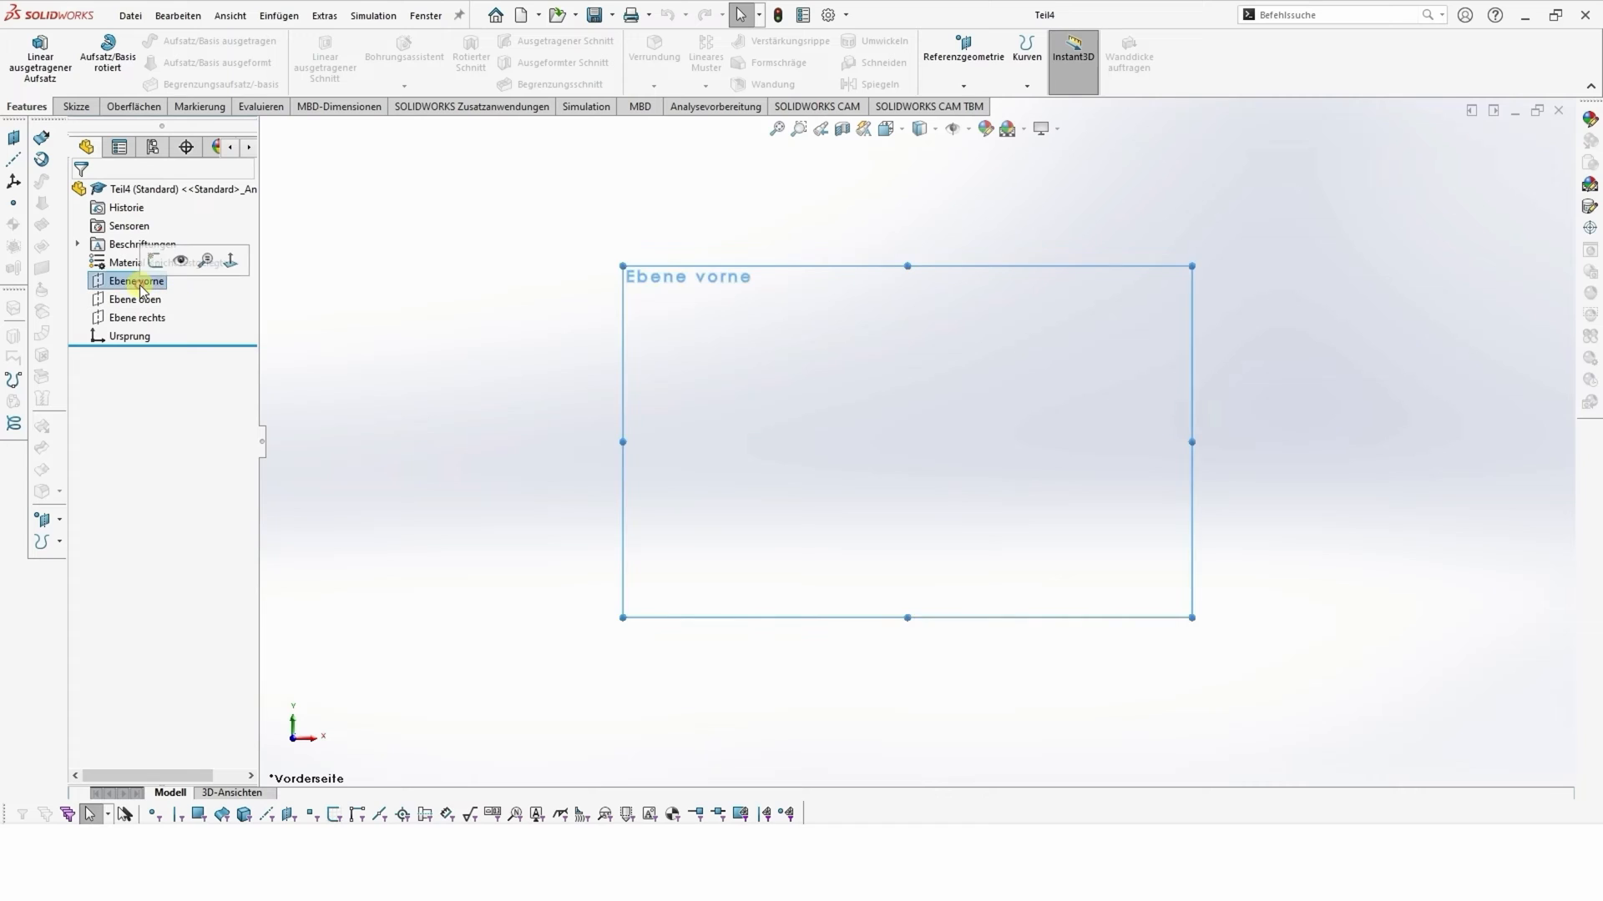
# - Sketch a closed U-shaped profile about 54 mm wide on the front plane, from the origin toward negative X, with the far leg taller
pyautogui.click(154, 262)
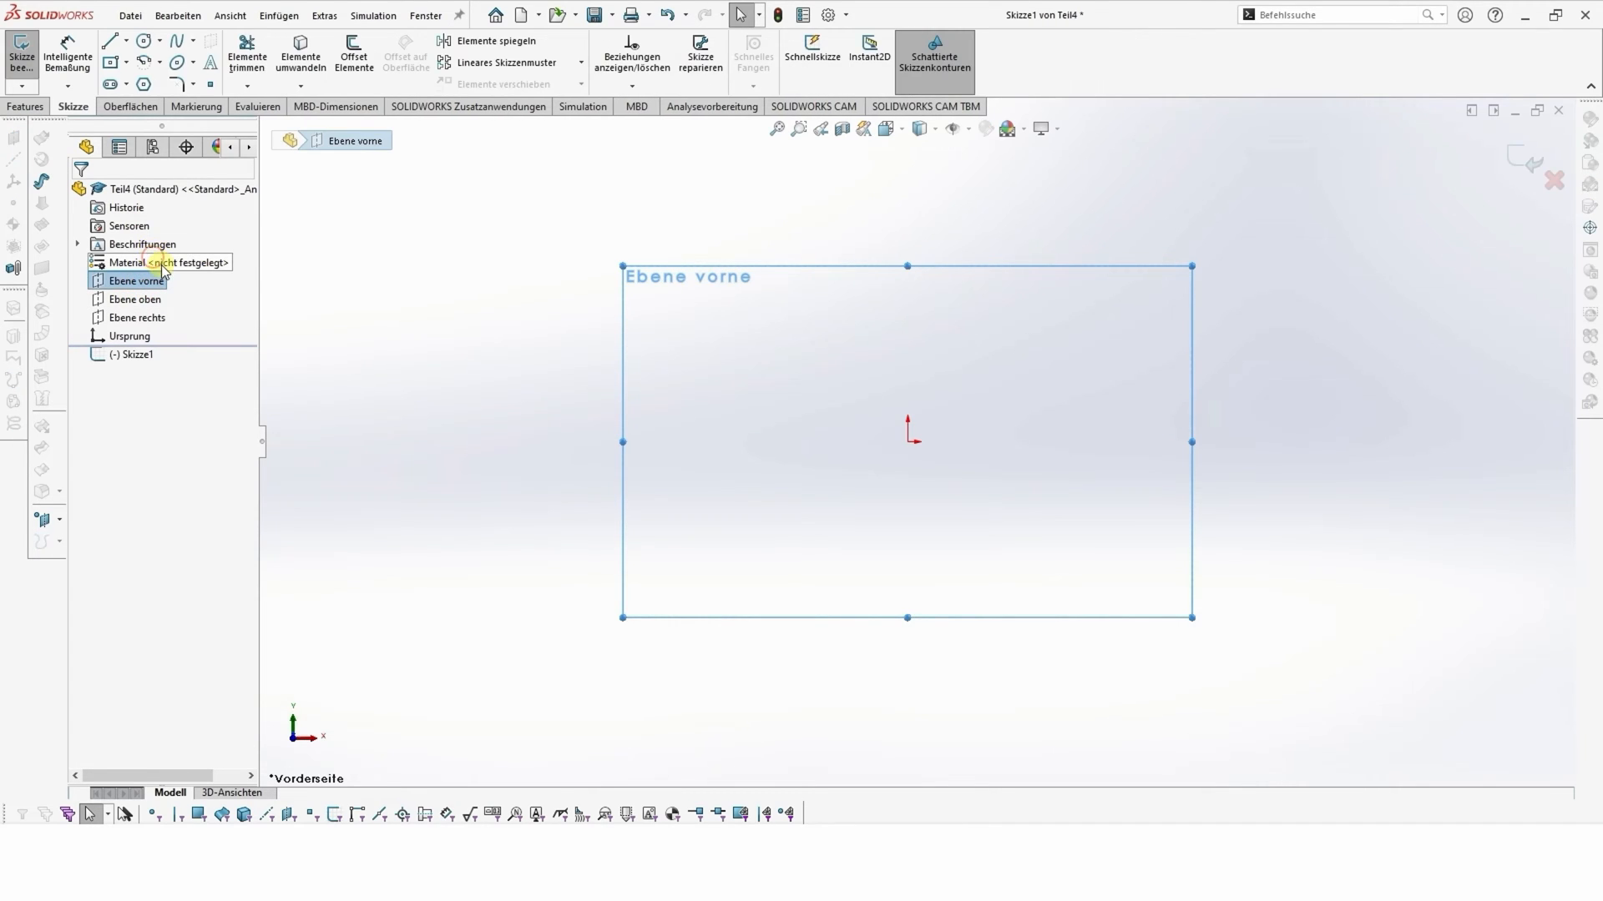
pyautogui.click(112, 41)
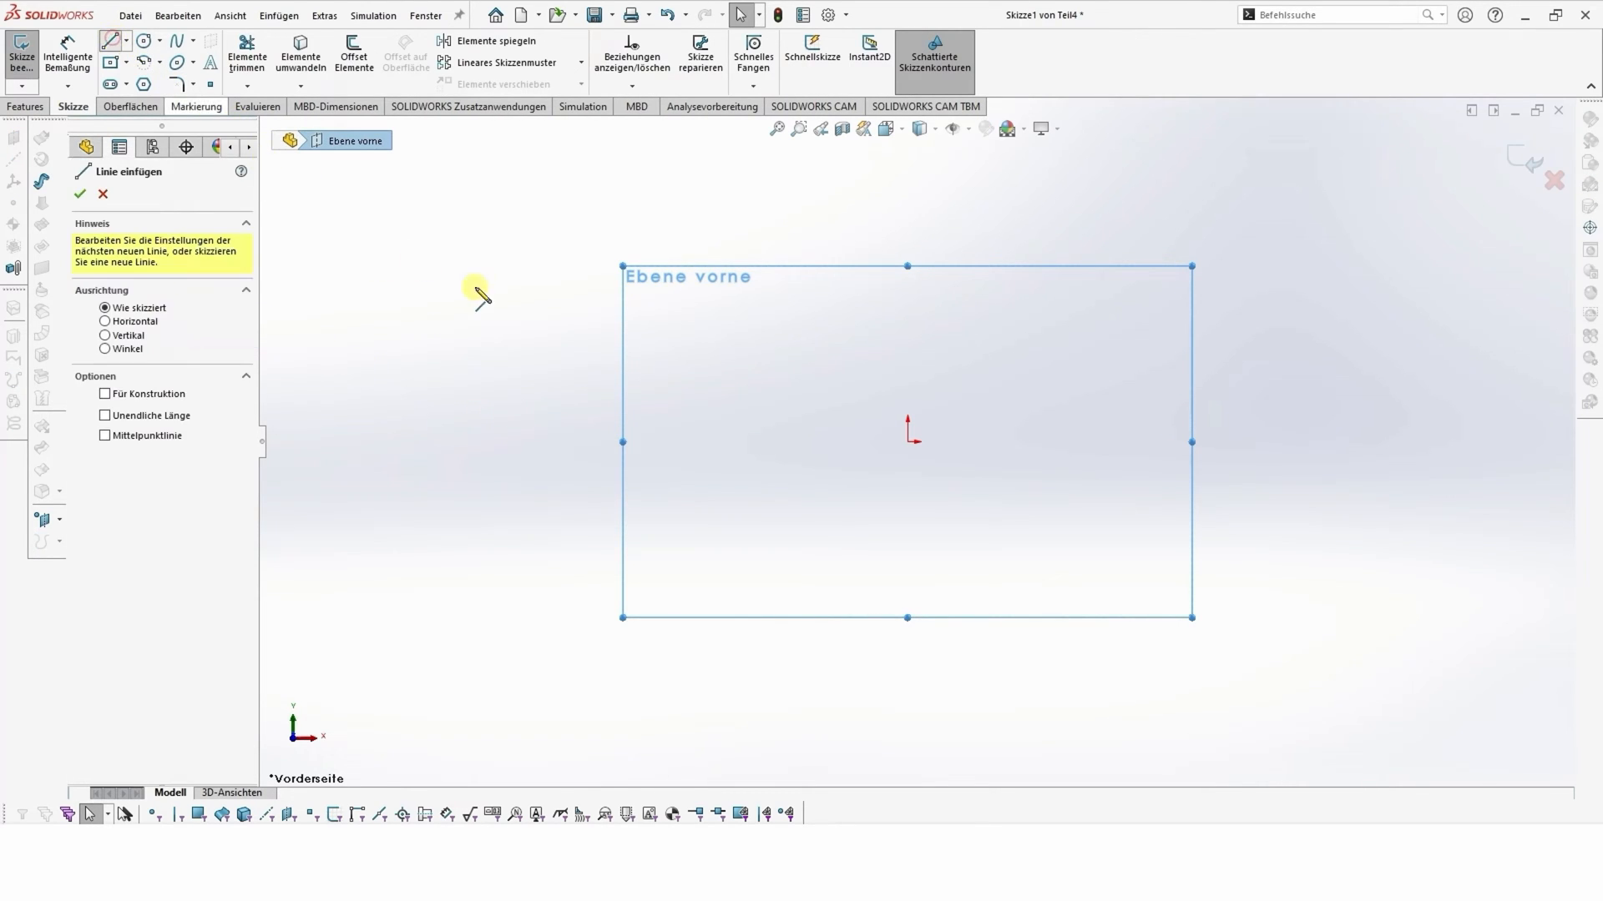
pyautogui.click(908, 443)
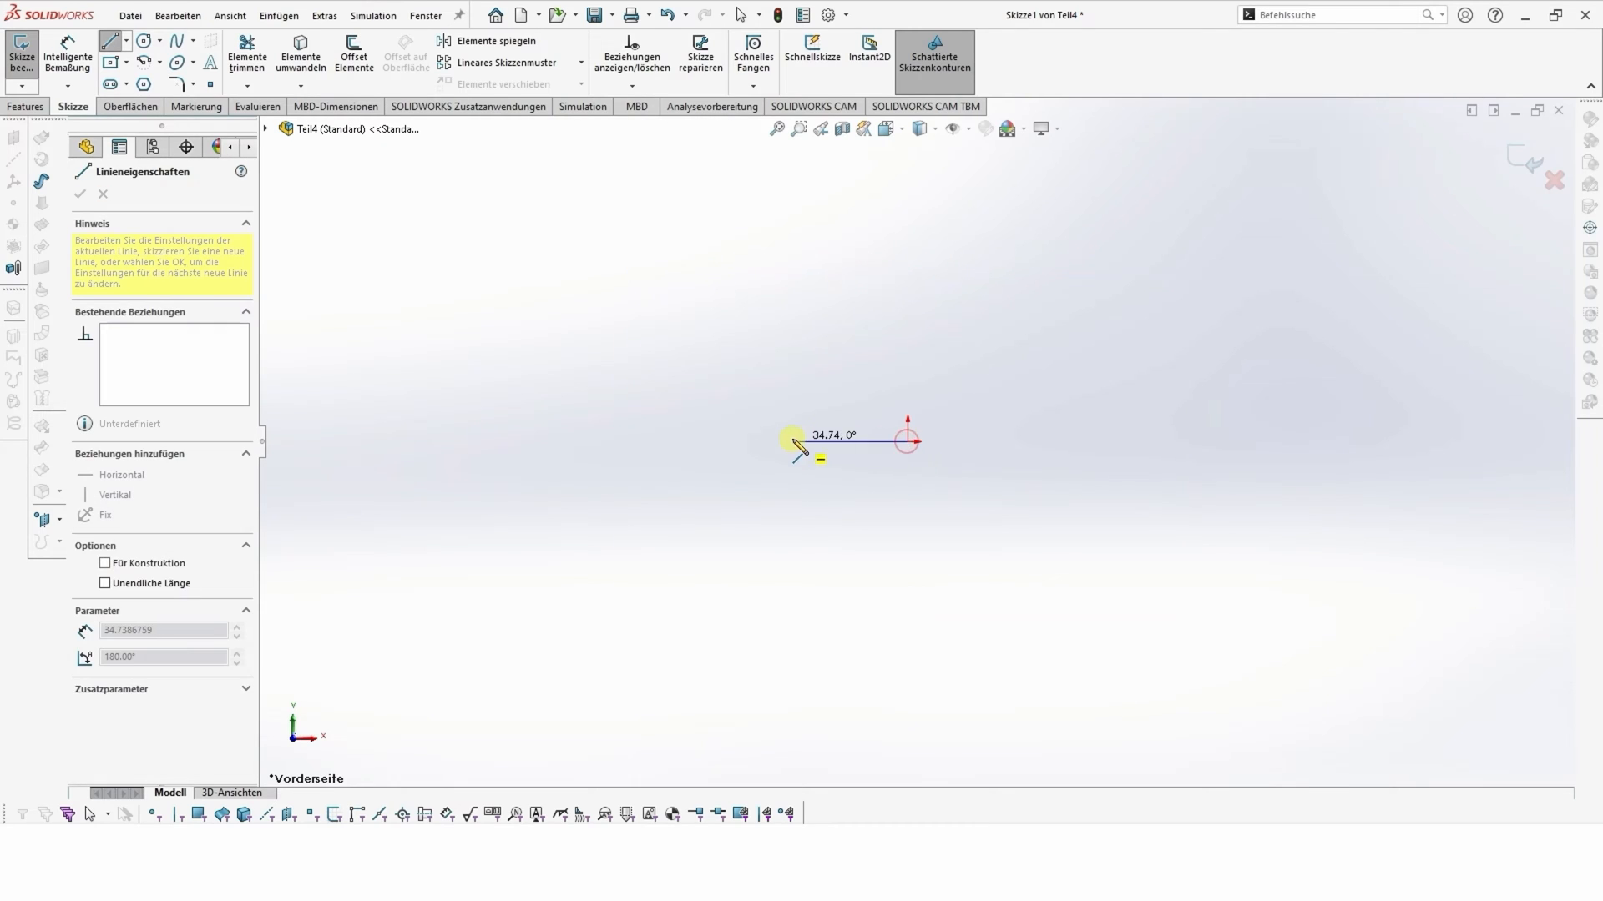
pyautogui.click(734, 442)
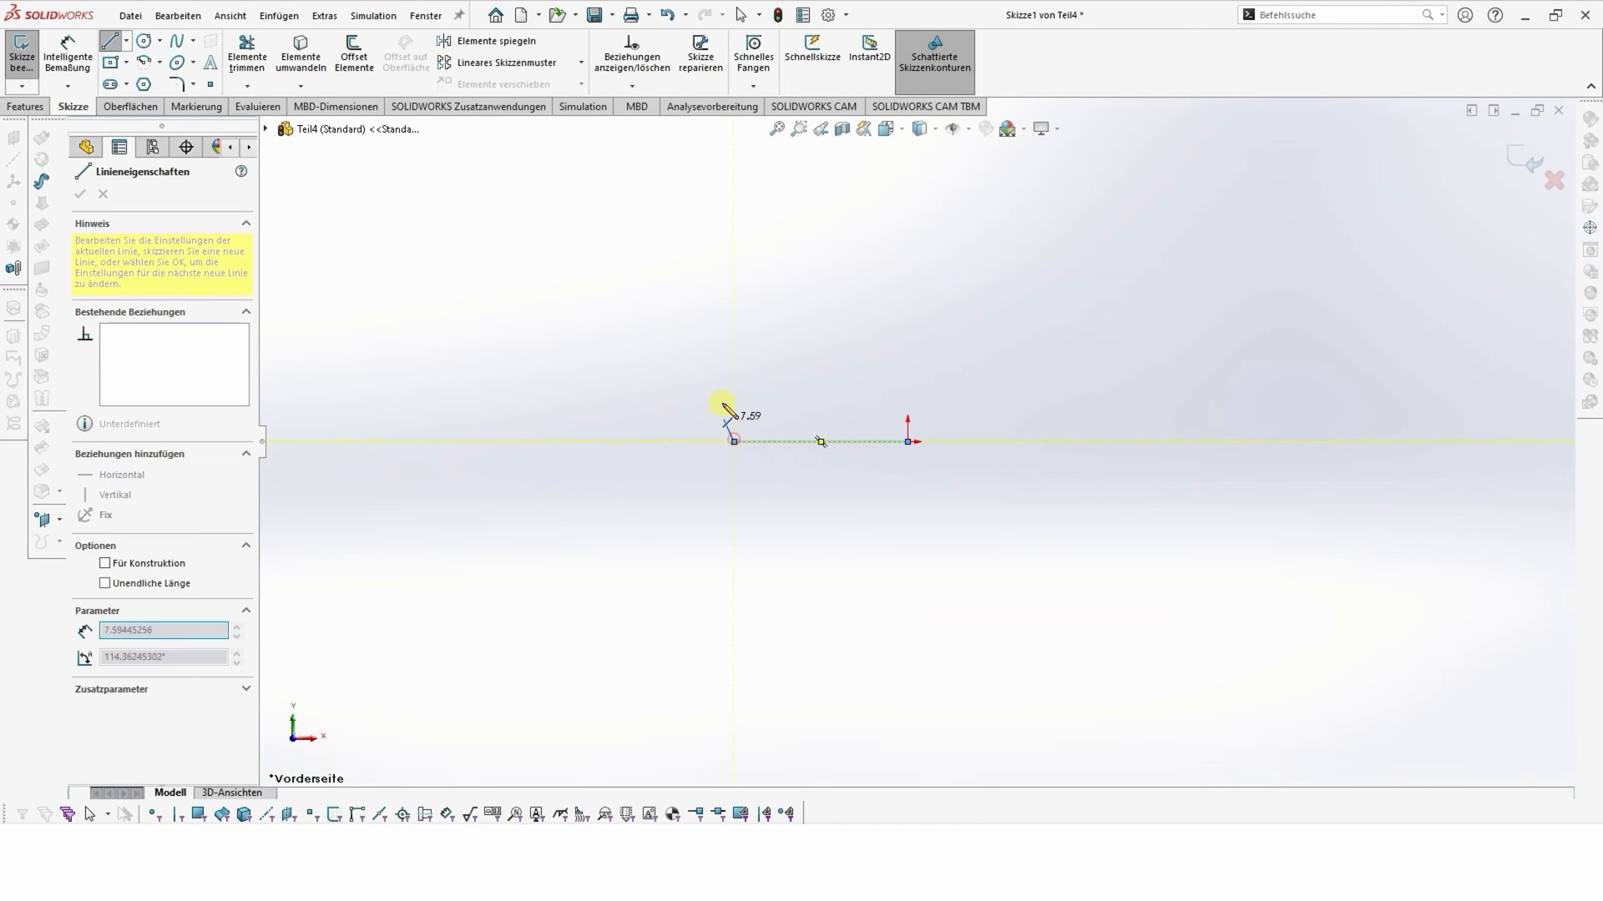
pyautogui.click(733, 338)
pyautogui.click(755, 337)
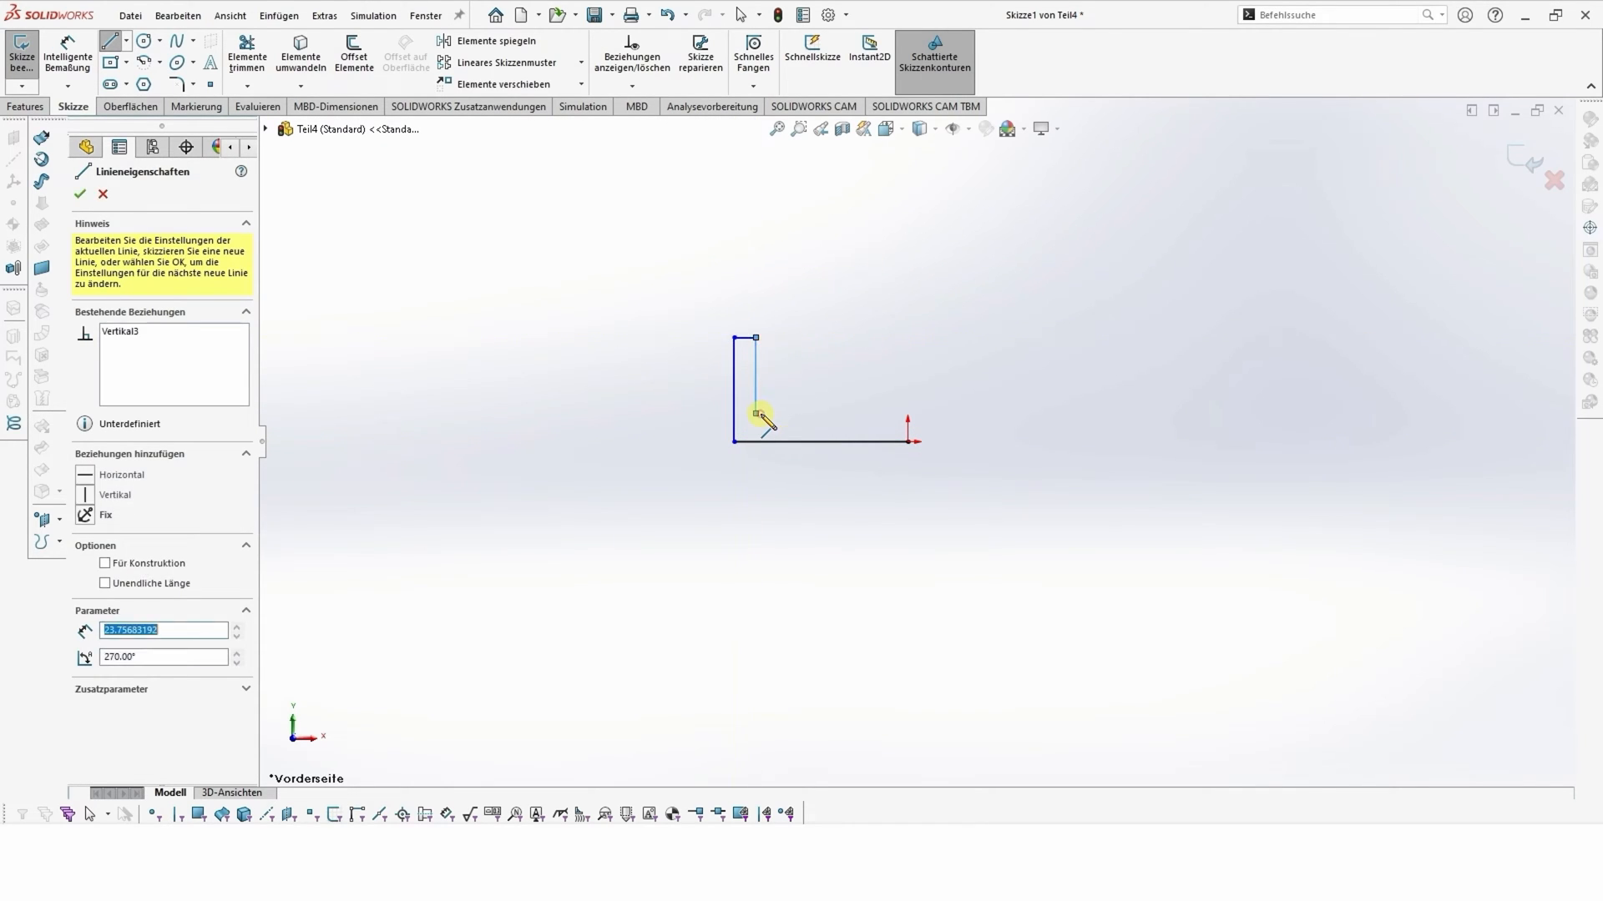
pyautogui.click(756, 413)
pyautogui.click(878, 414)
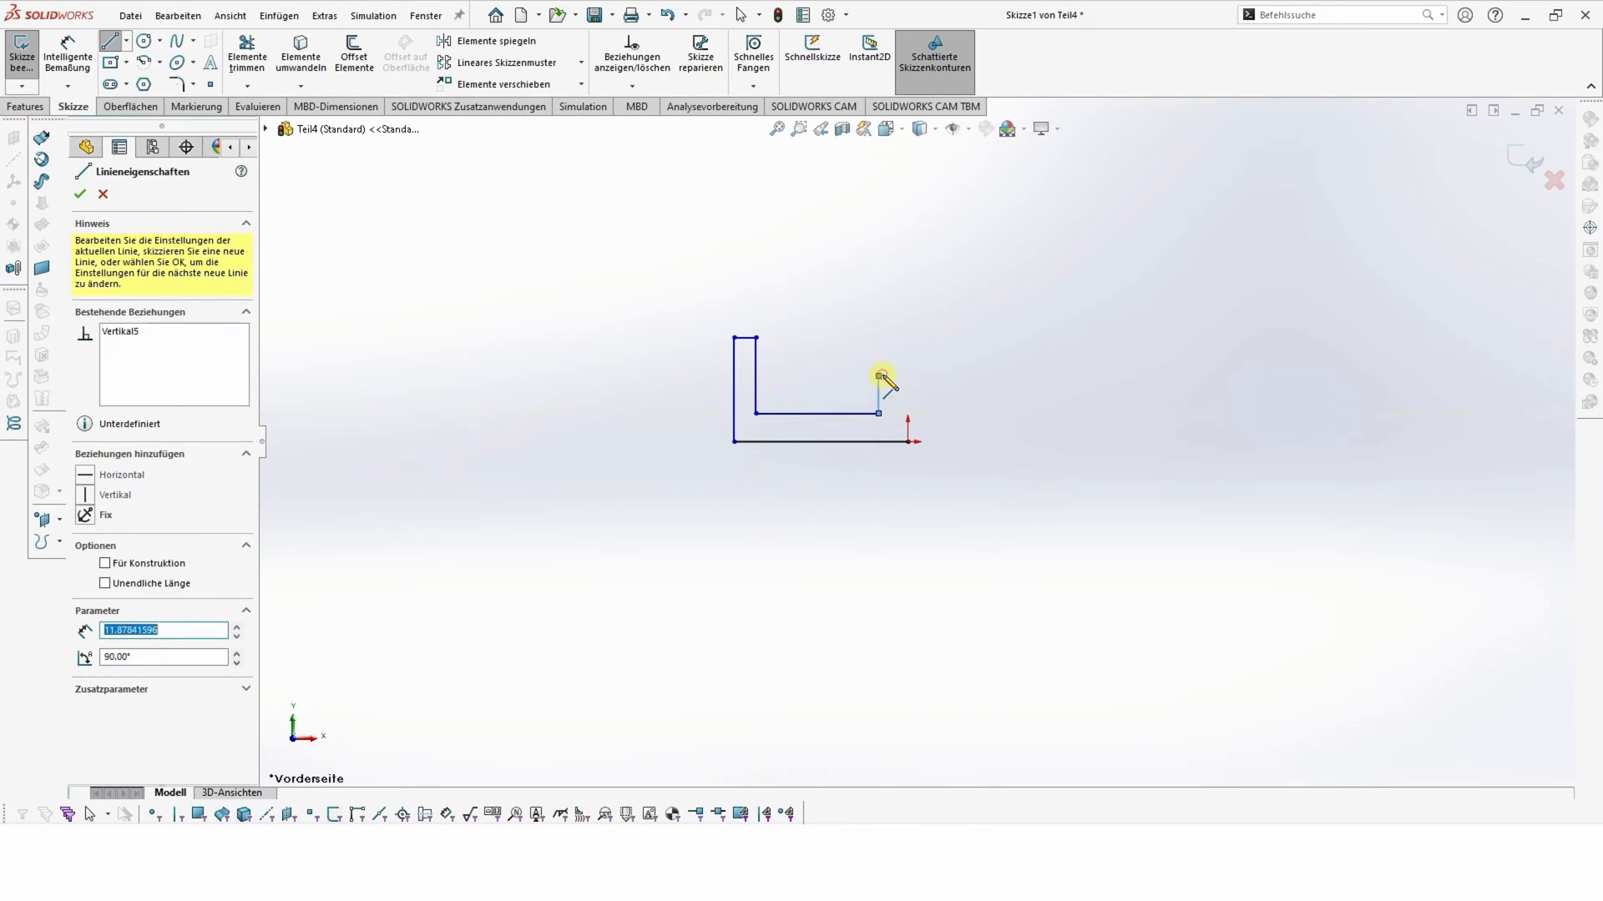
pyautogui.click(908, 376)
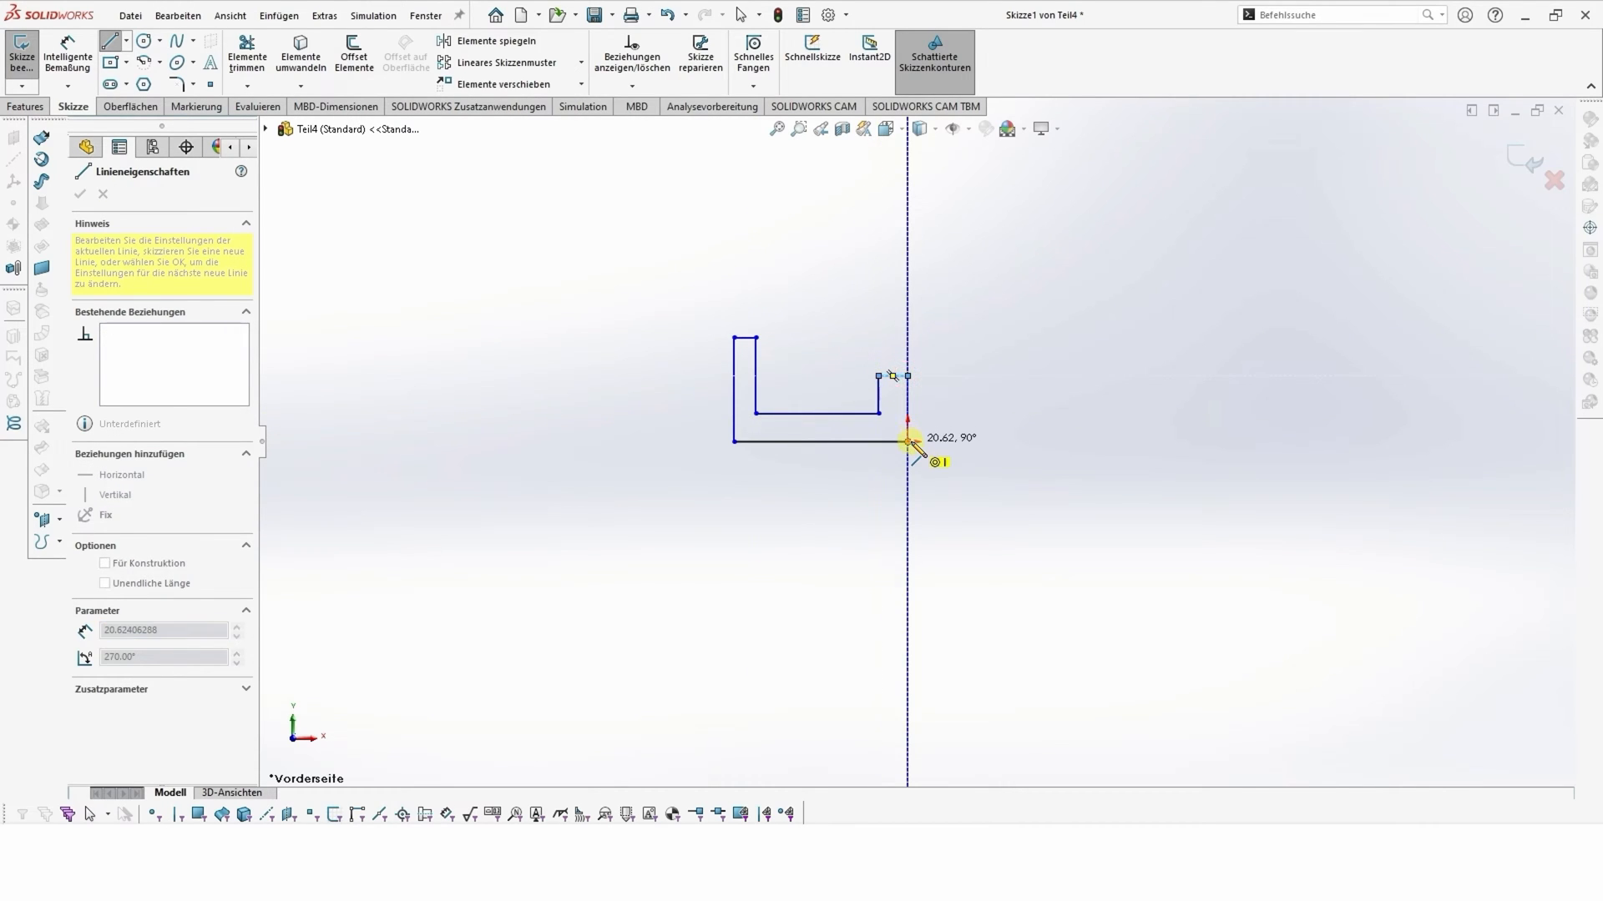
pyautogui.click(907, 441)
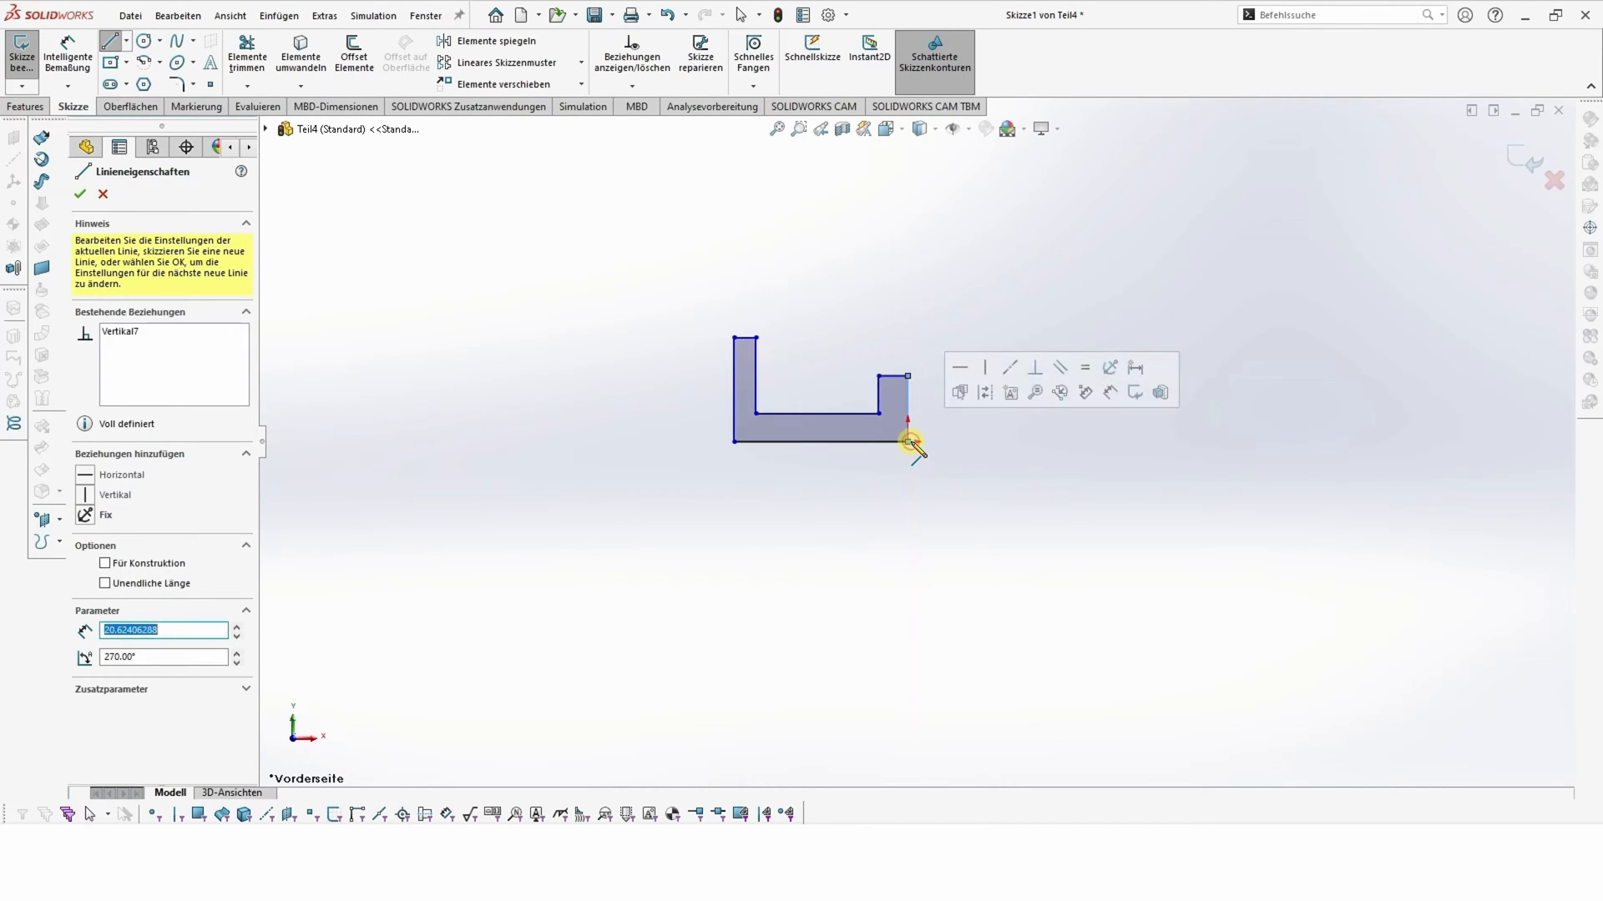
# - Dimension the profile's bottom line to 120 mm, placing the dimension below it
pyautogui.click(70, 47)
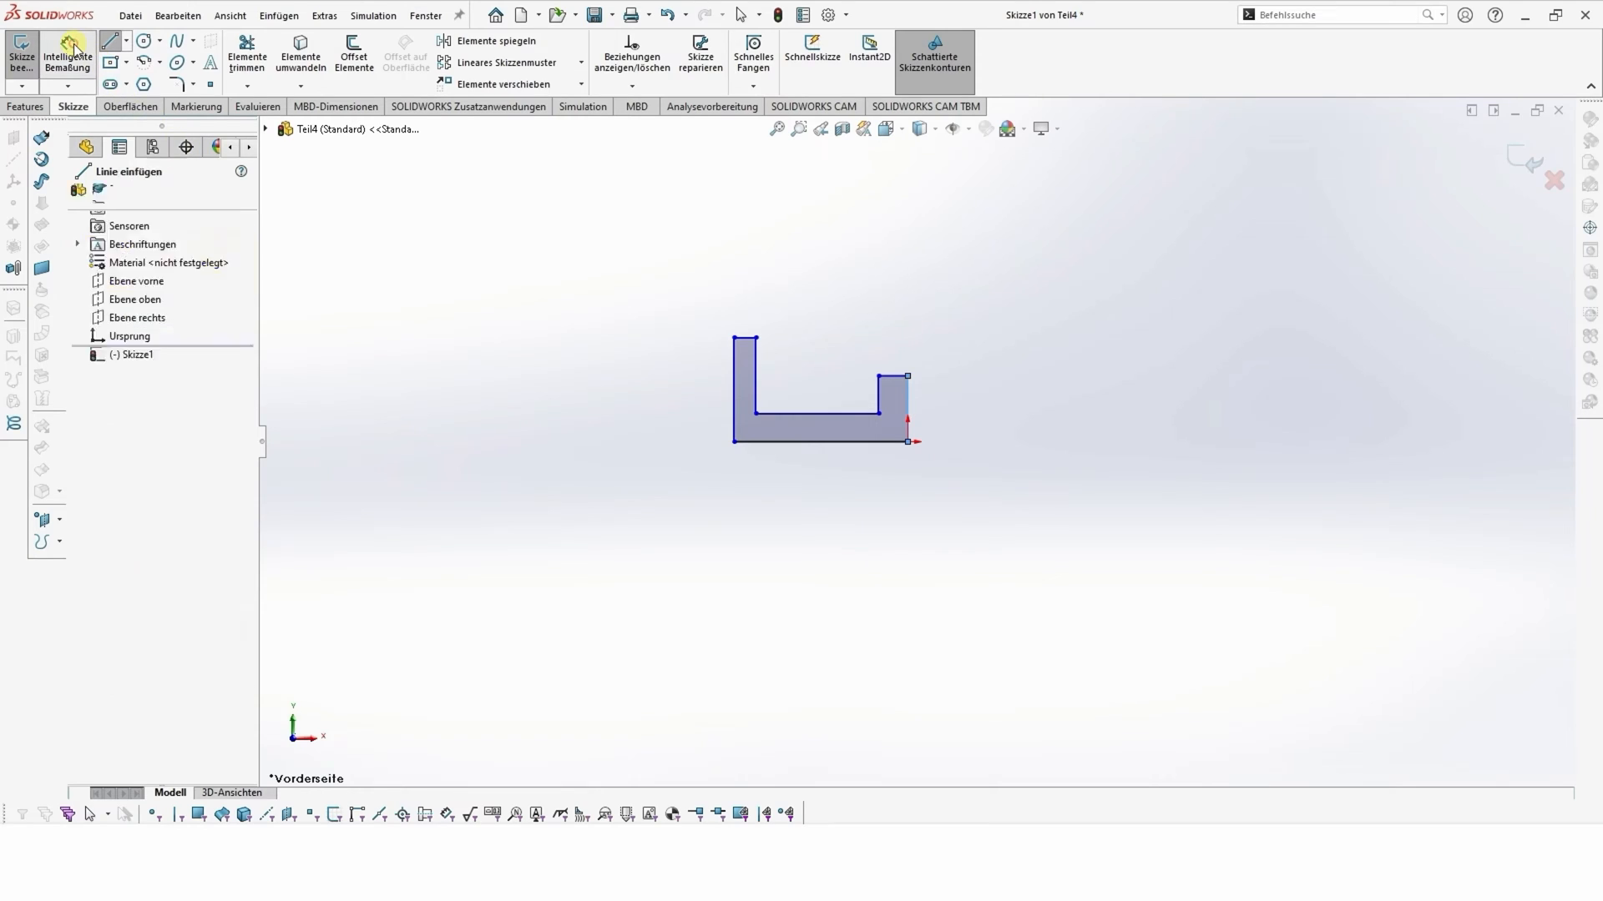
pyautogui.click(849, 442)
pyautogui.click(843, 531)
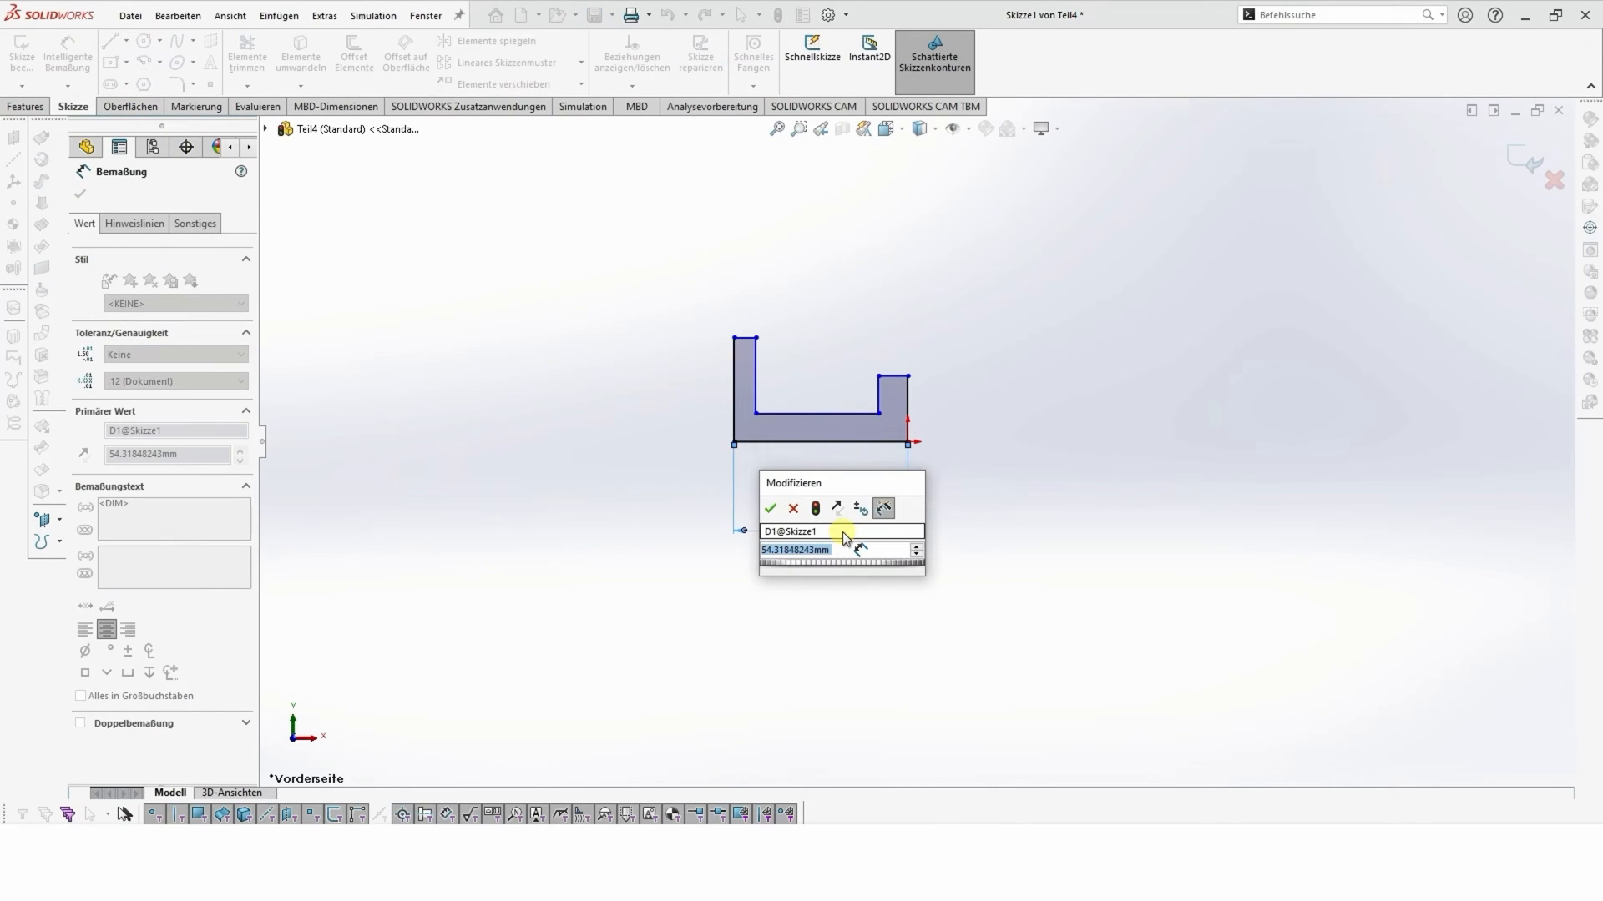
pyautogui.write('120')
pyautogui.press('Return')
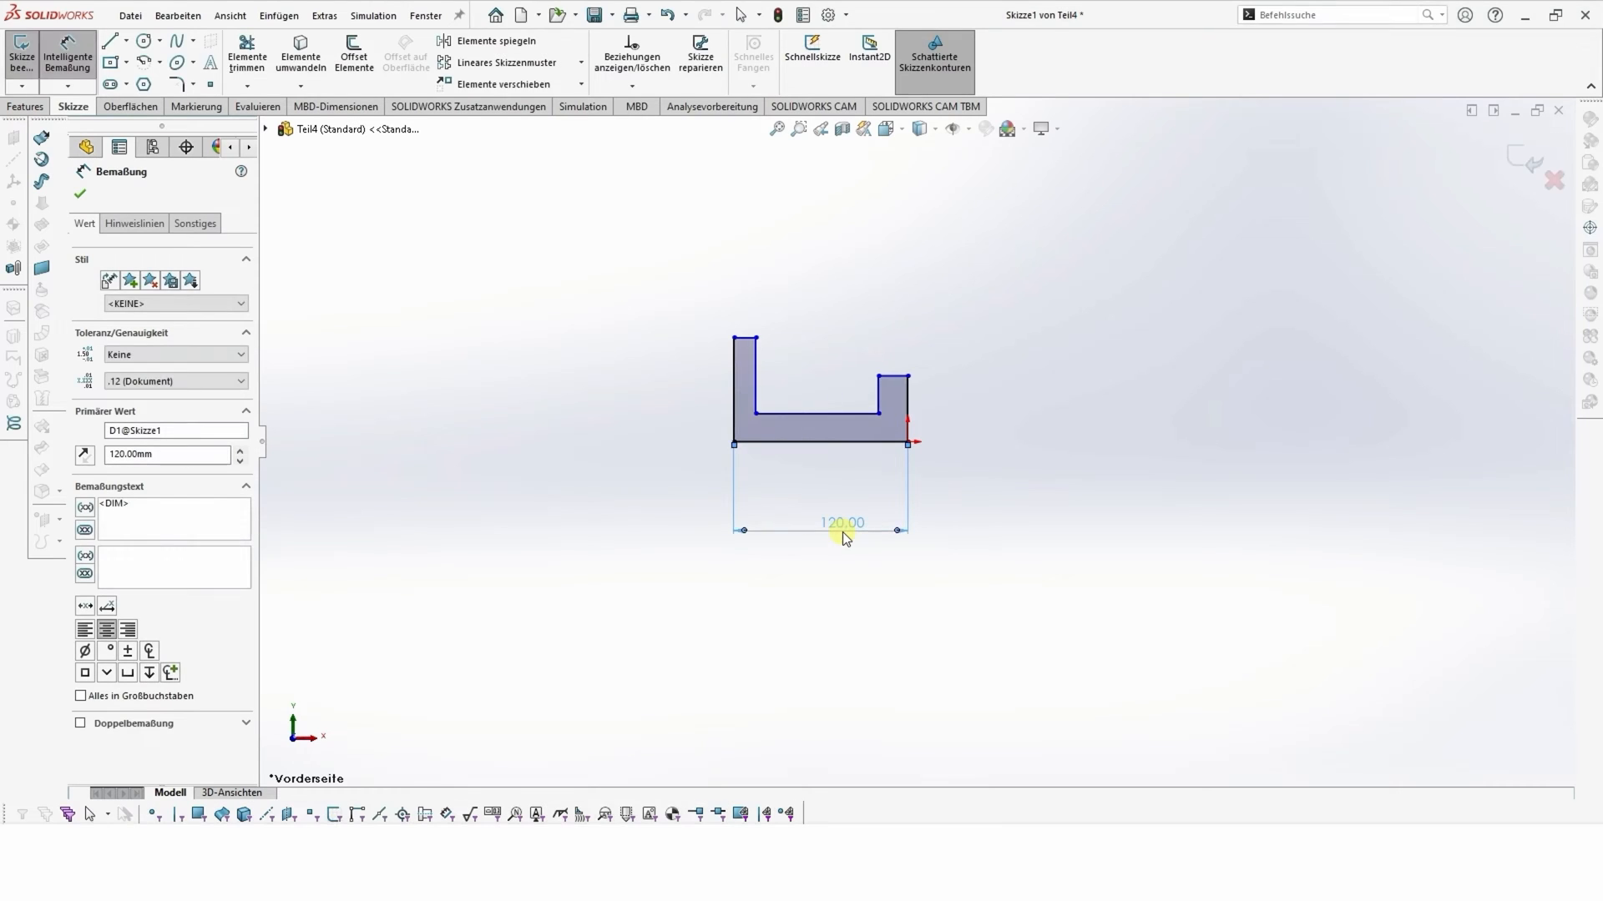
# - Dimension the top edges of the short and tall legs so both legs are 6 mm thick
pyautogui.click(889, 377)
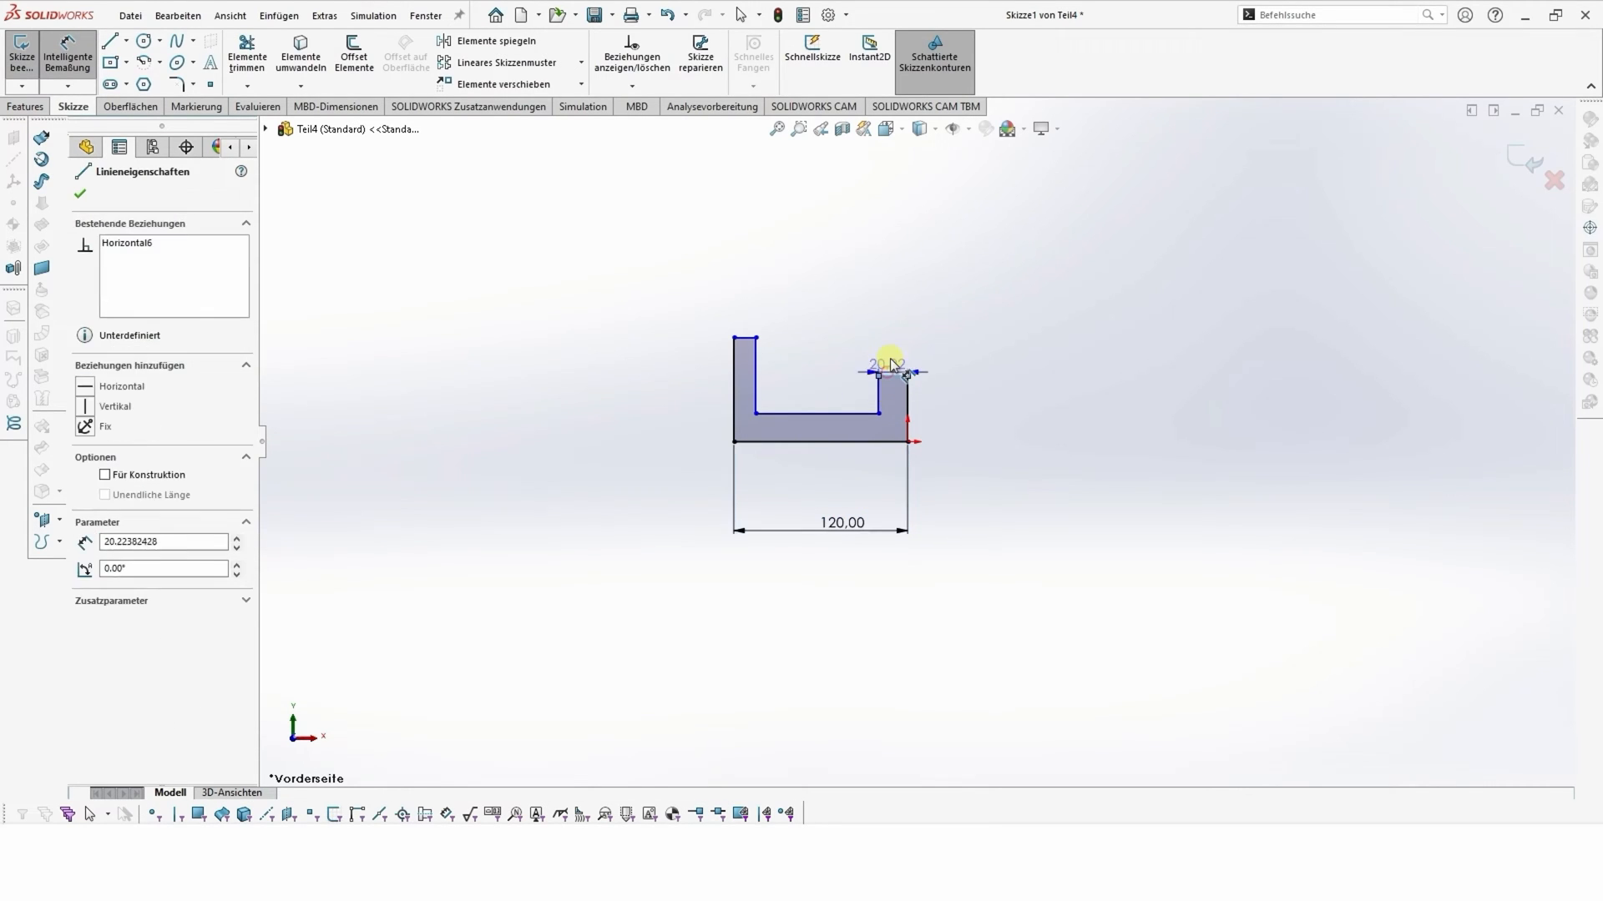
pyautogui.click(888, 361)
pyautogui.write('6')
pyautogui.press('Return')
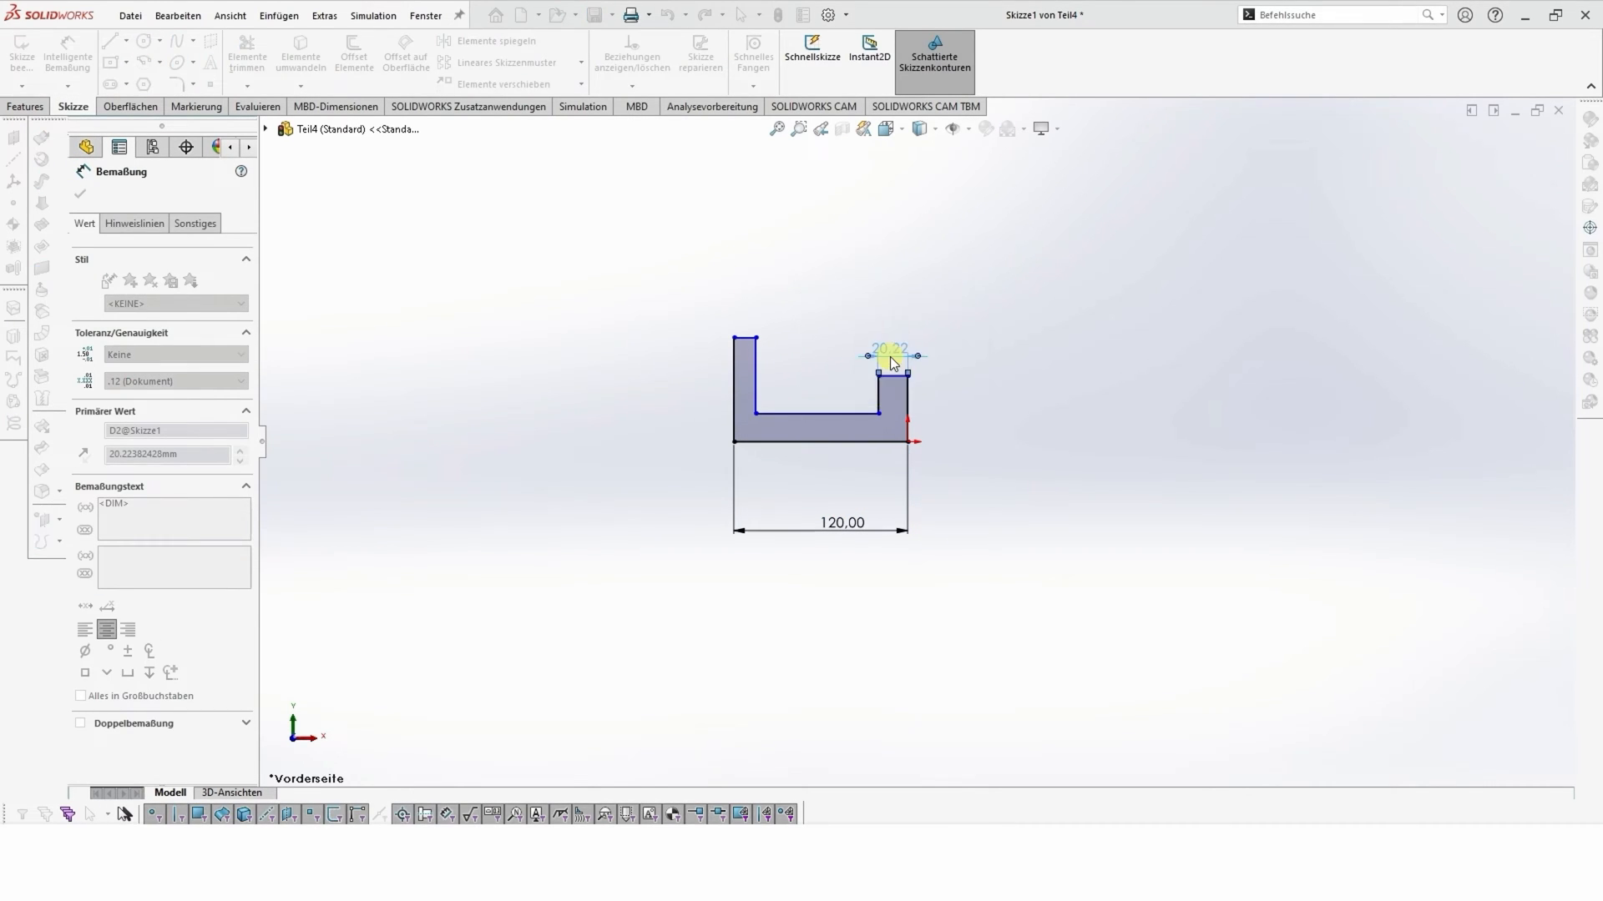
pyautogui.click(743, 339)
pyautogui.click(749, 315)
pyautogui.write('6')
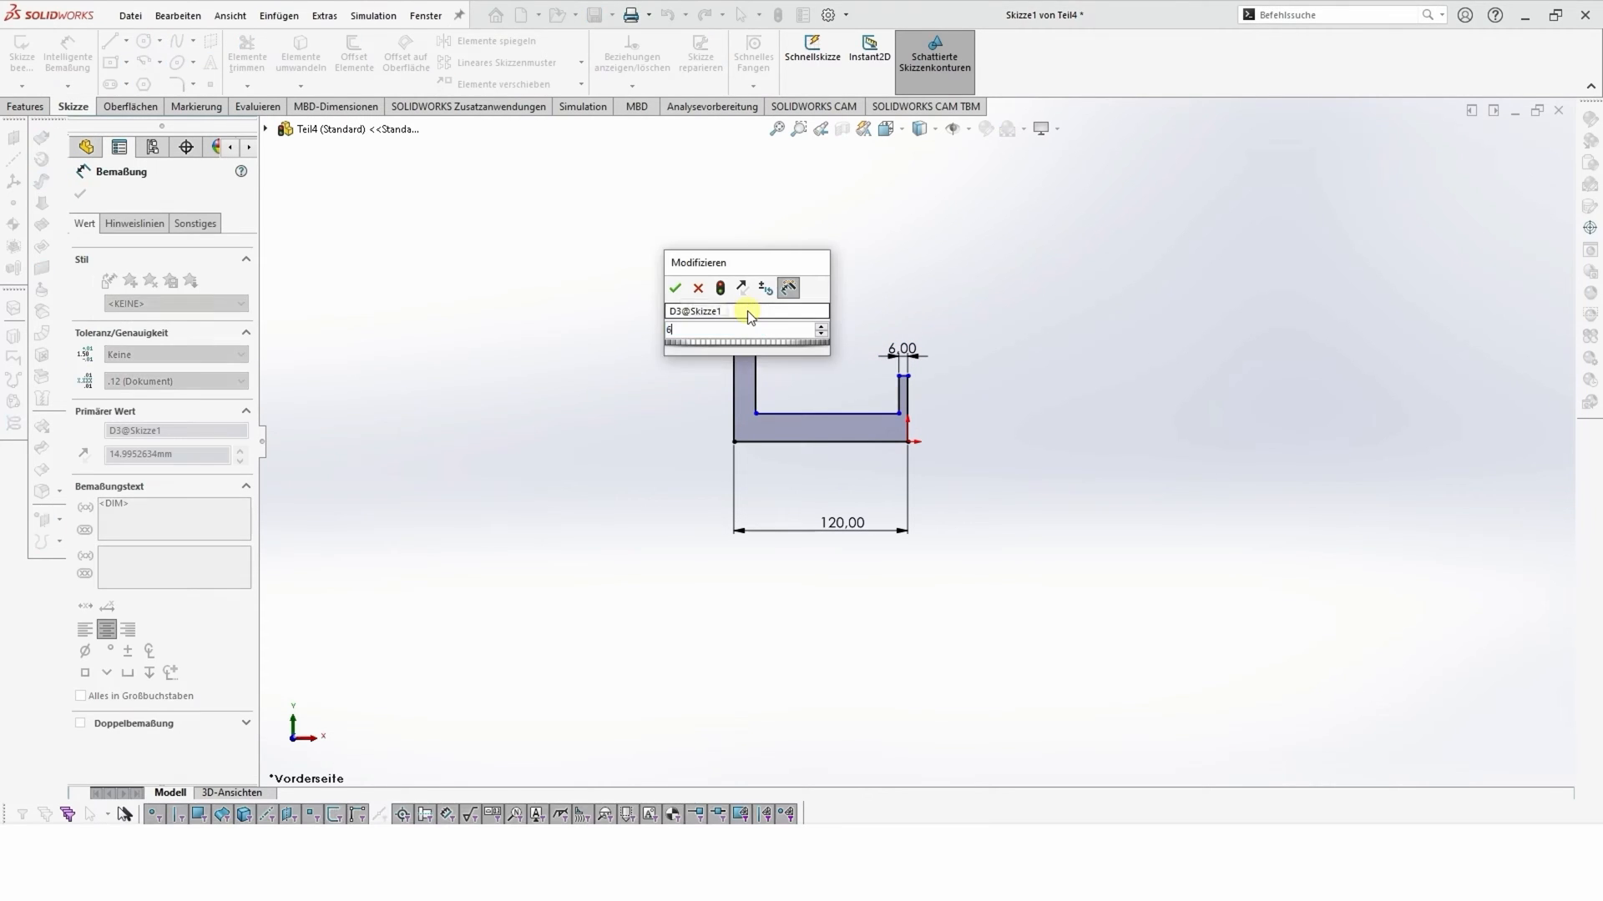
pyautogui.press('Return')
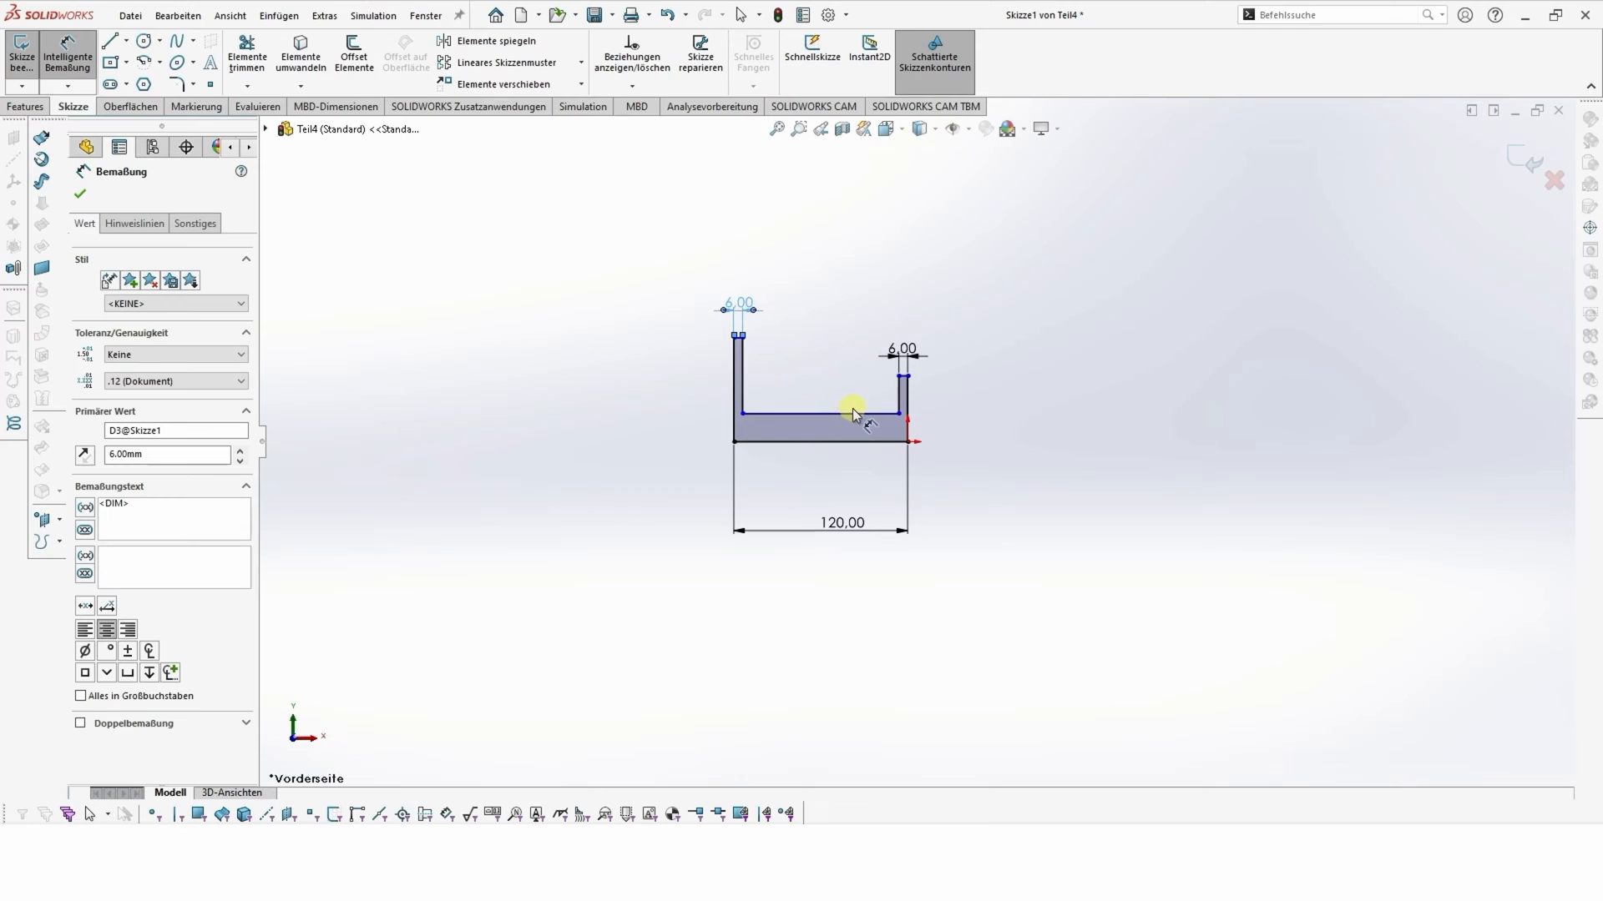
# - Dimension the base web's thickness to 6 mm between its upper and lower lines
pyautogui.click(856, 441)
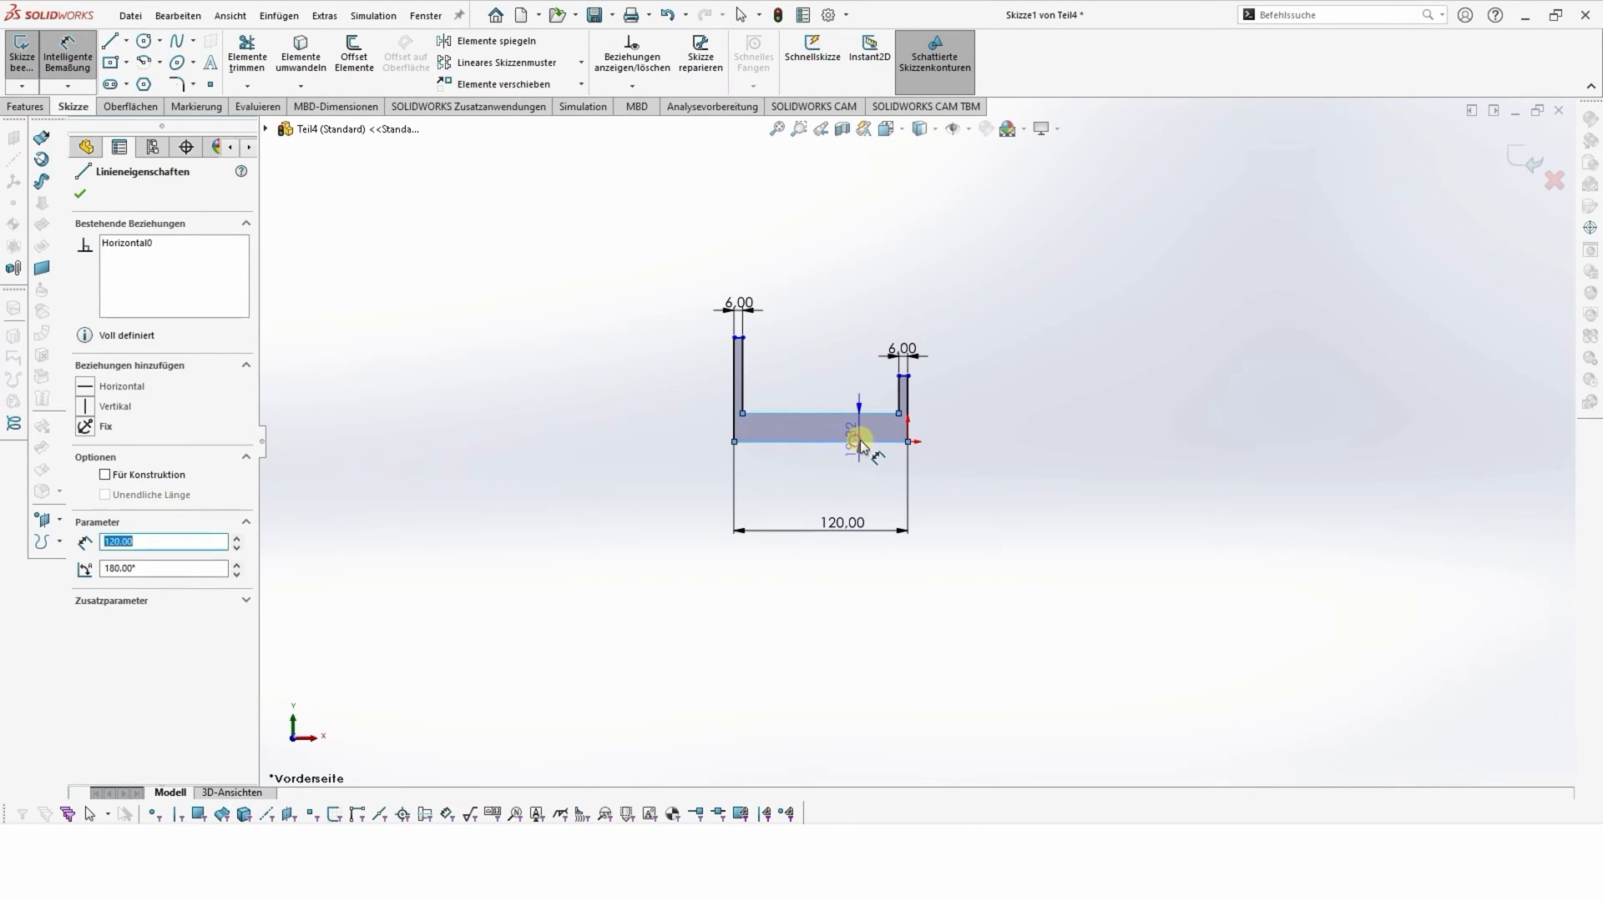
pyautogui.click(1023, 437)
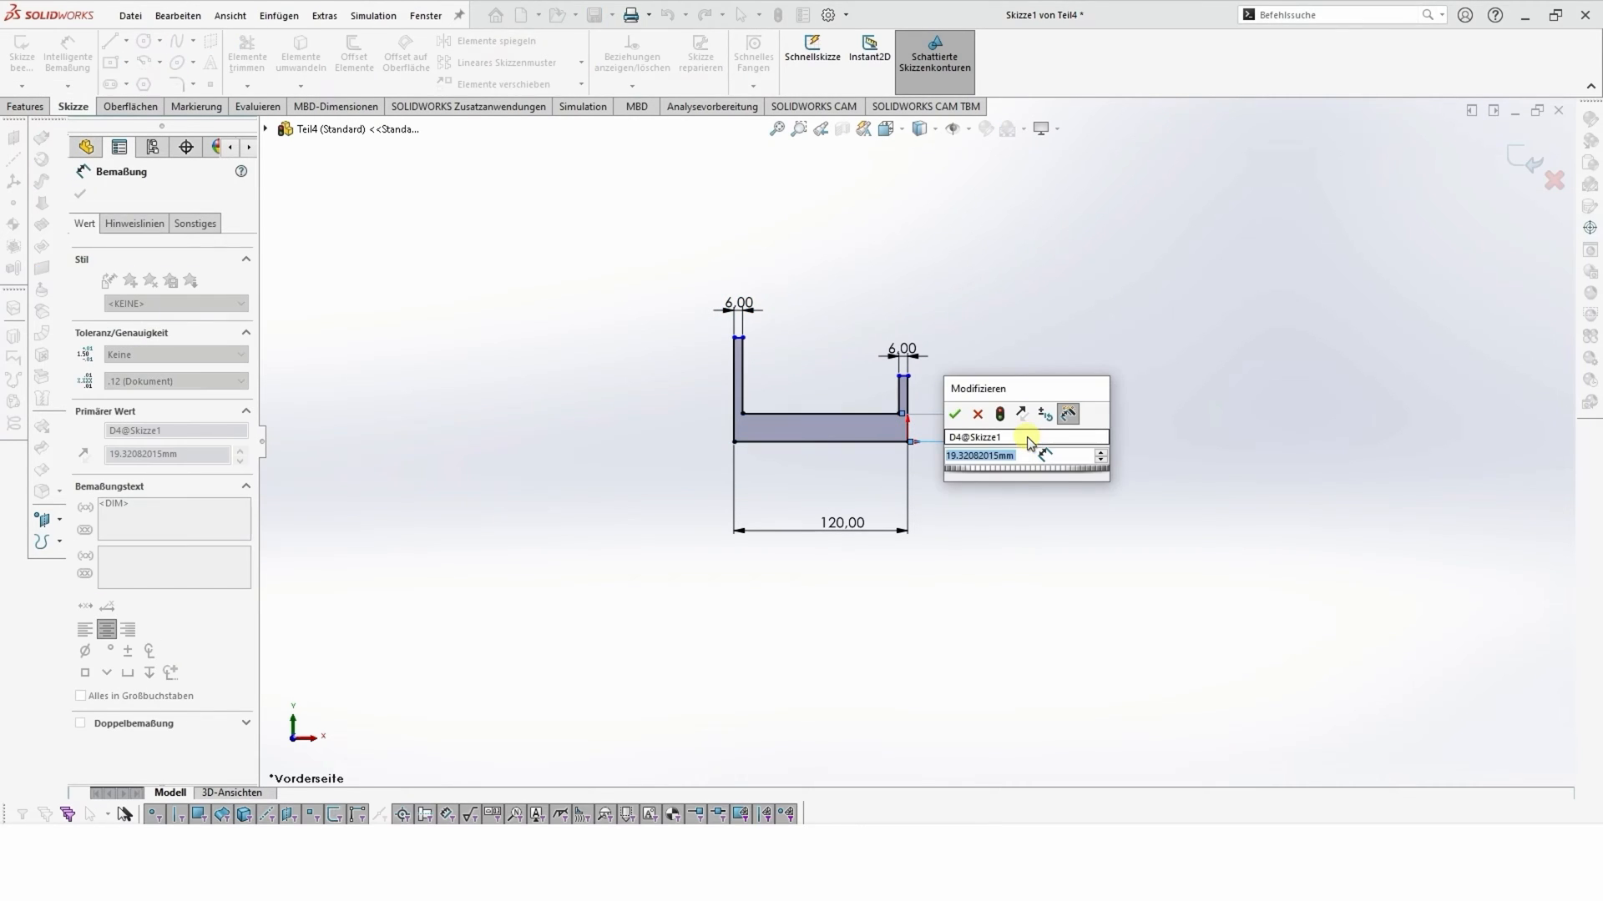
pyautogui.write('6')
pyautogui.press('Return')
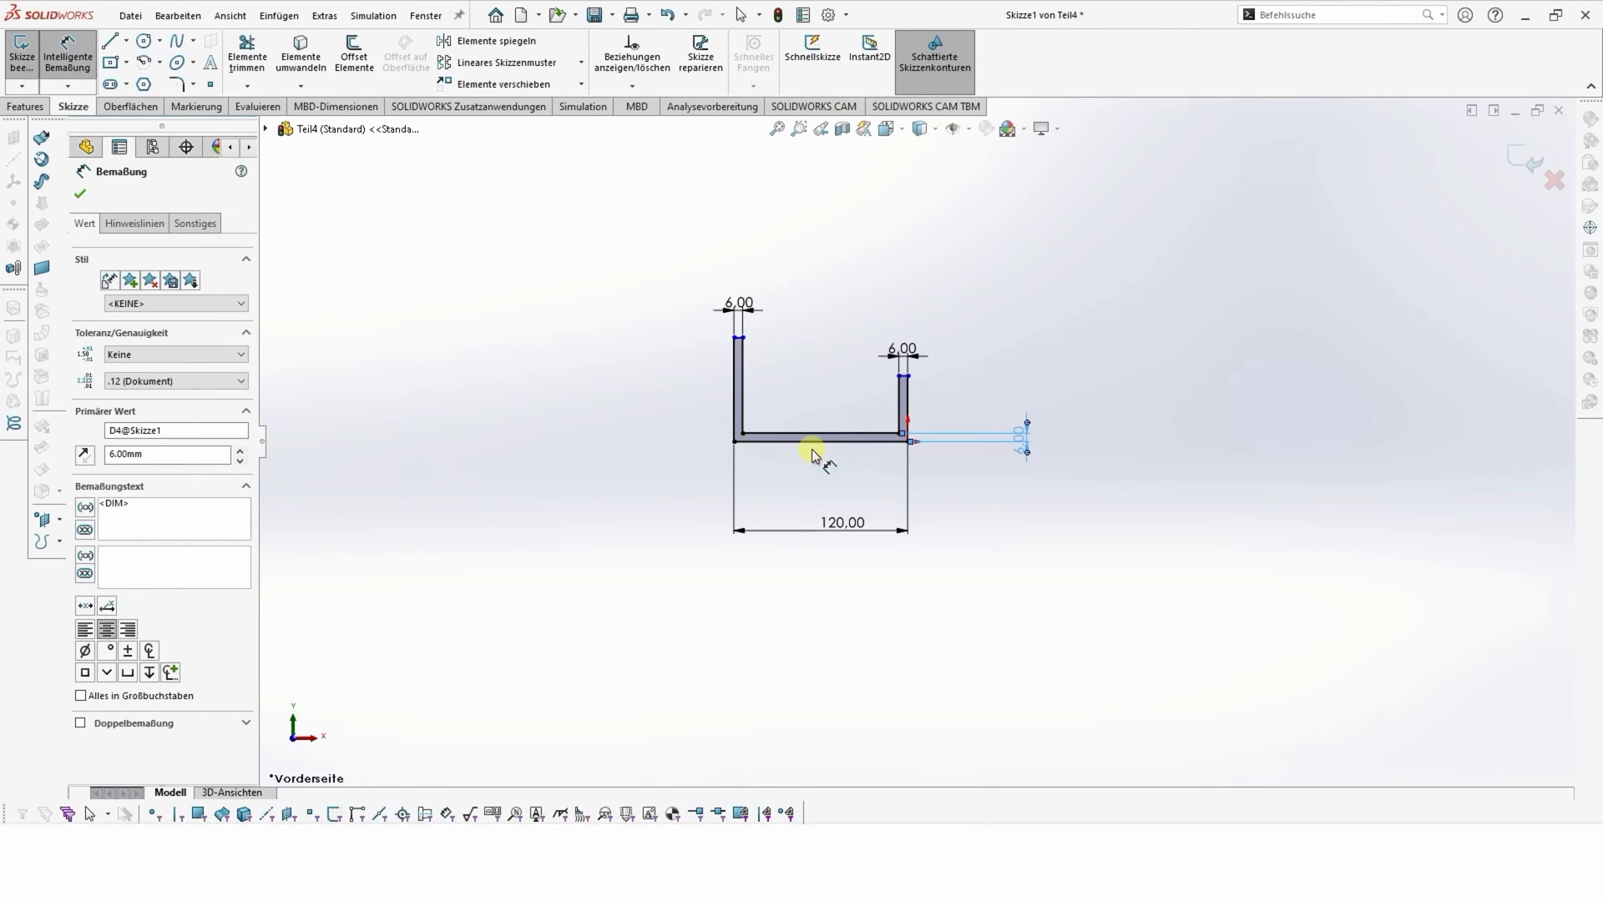
# - Dimension the inner height of the tall leg to 60 mm and of the short leg to 25 mm
pyautogui.click(746, 374)
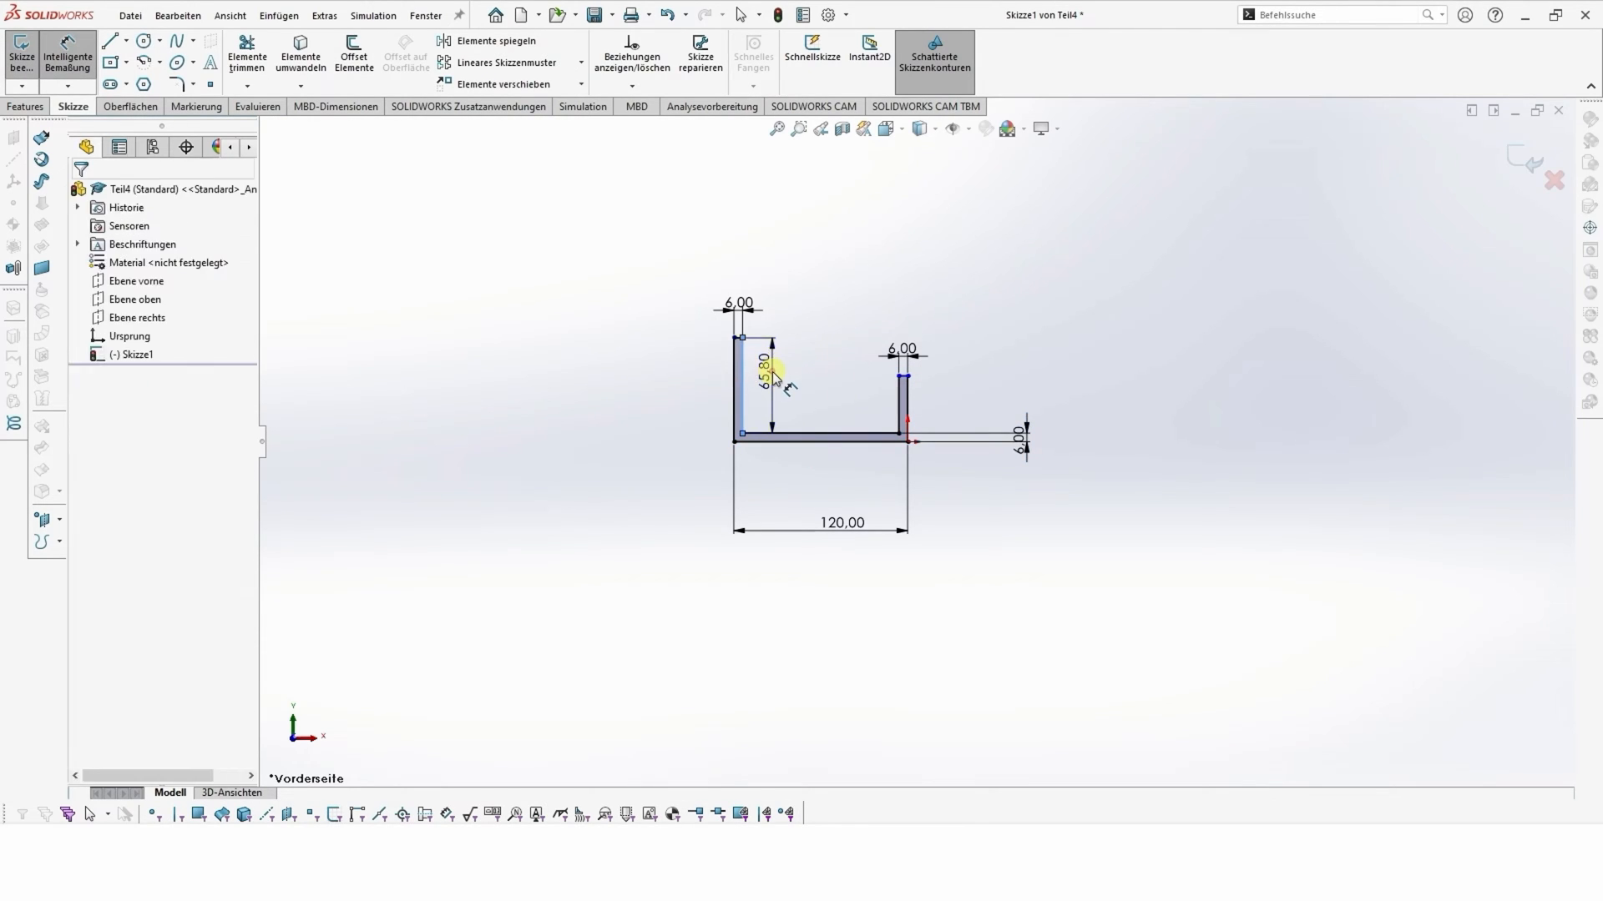
pyautogui.click(773, 376)
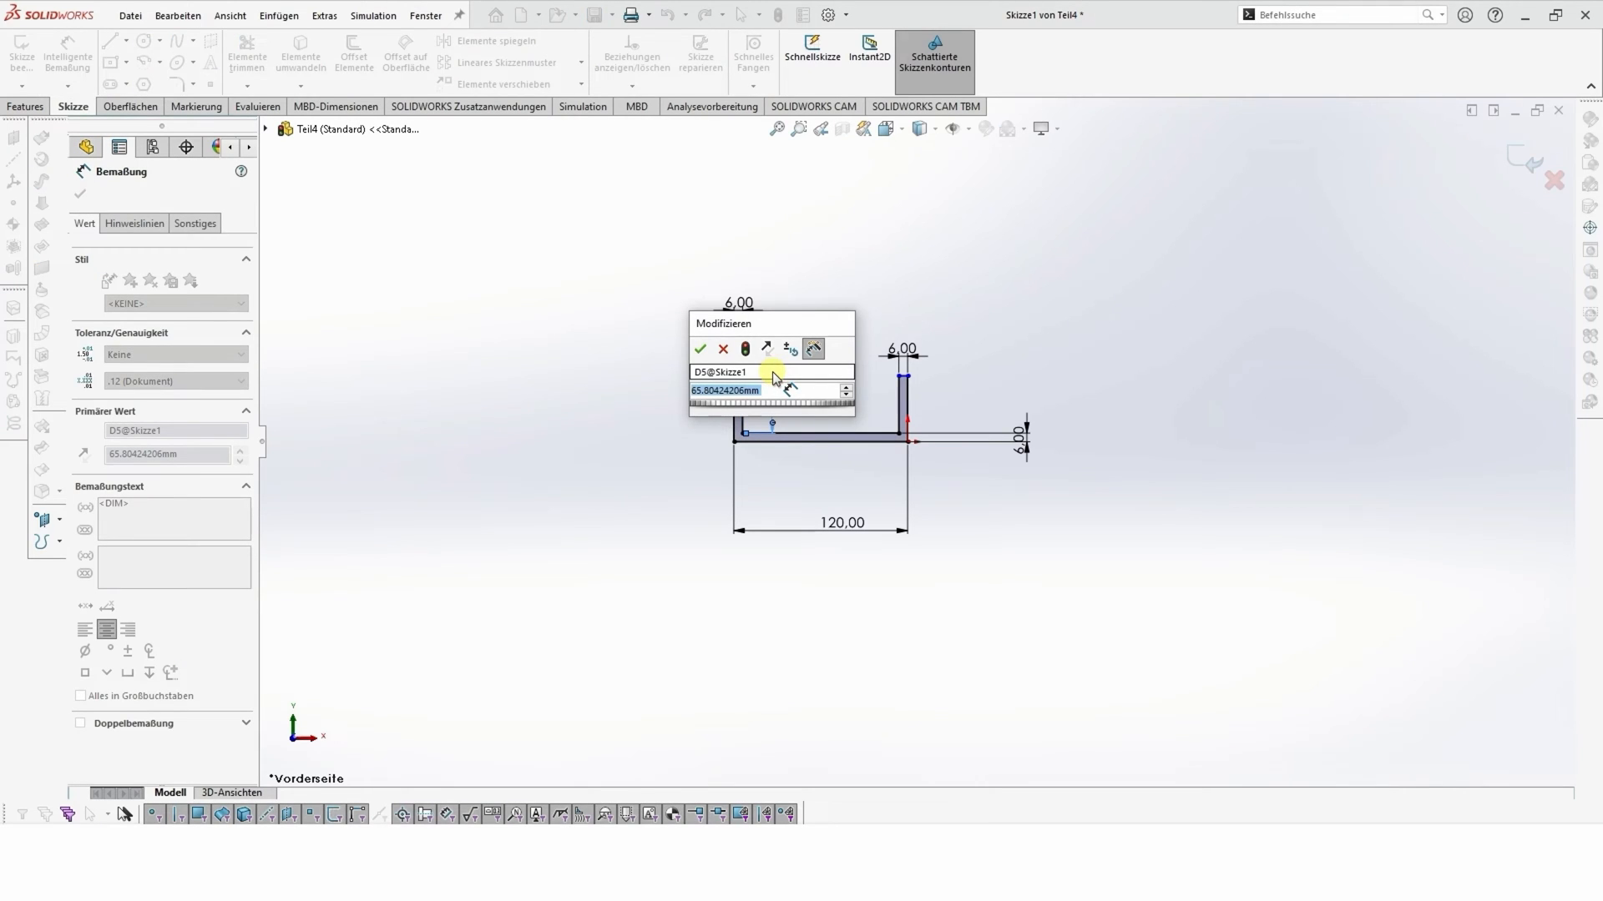
pyautogui.write('60')
pyautogui.press('Return')
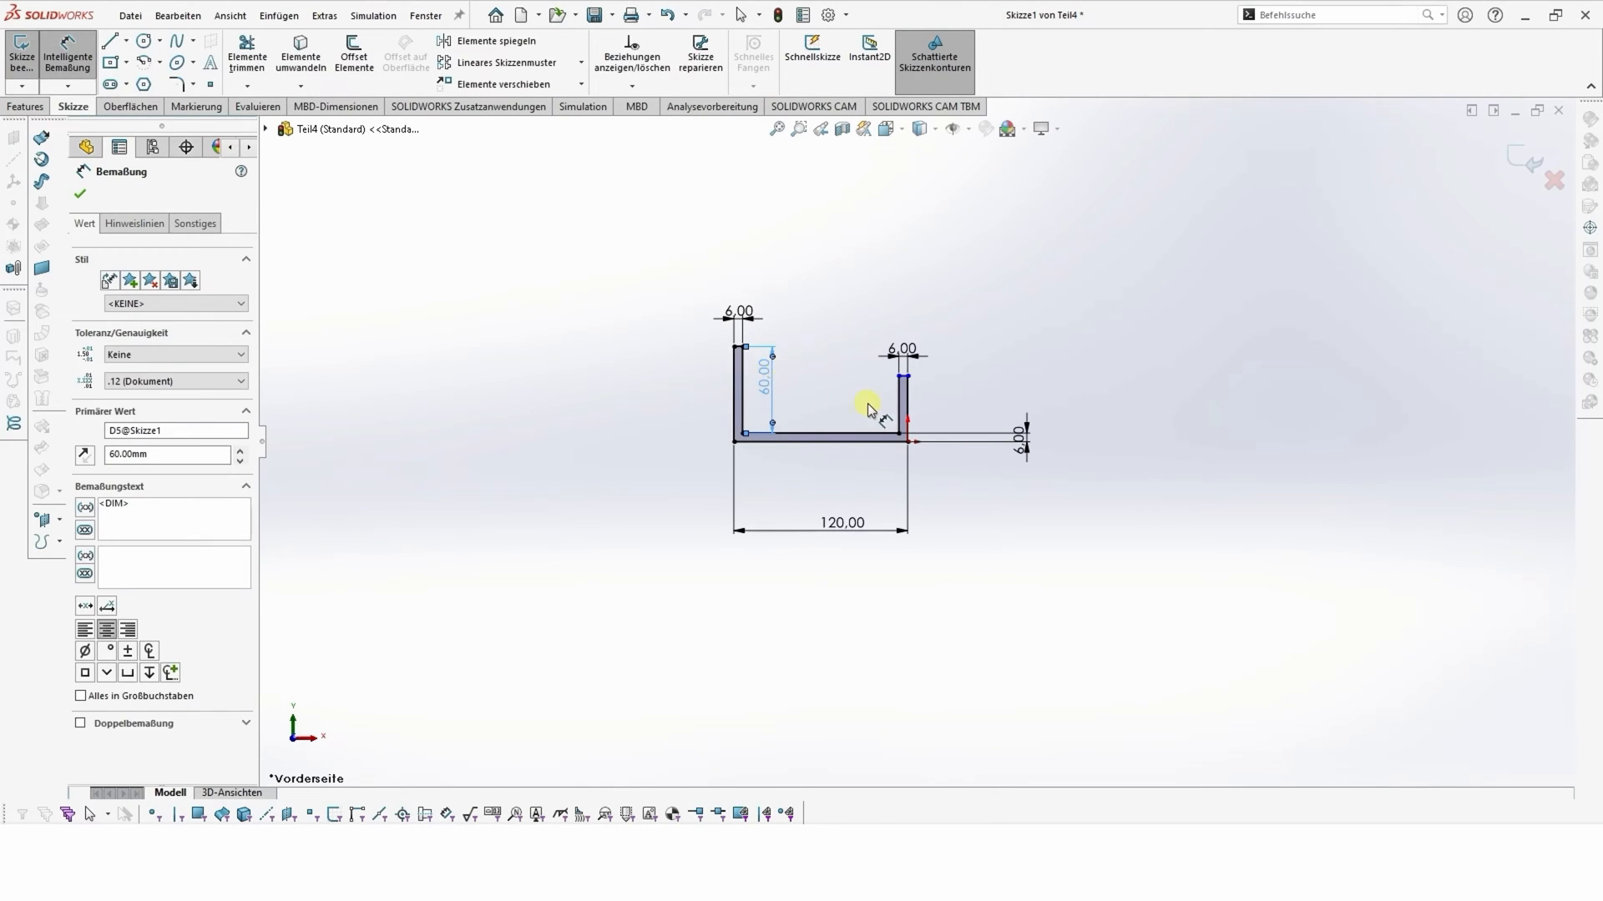
pyautogui.click(898, 407)
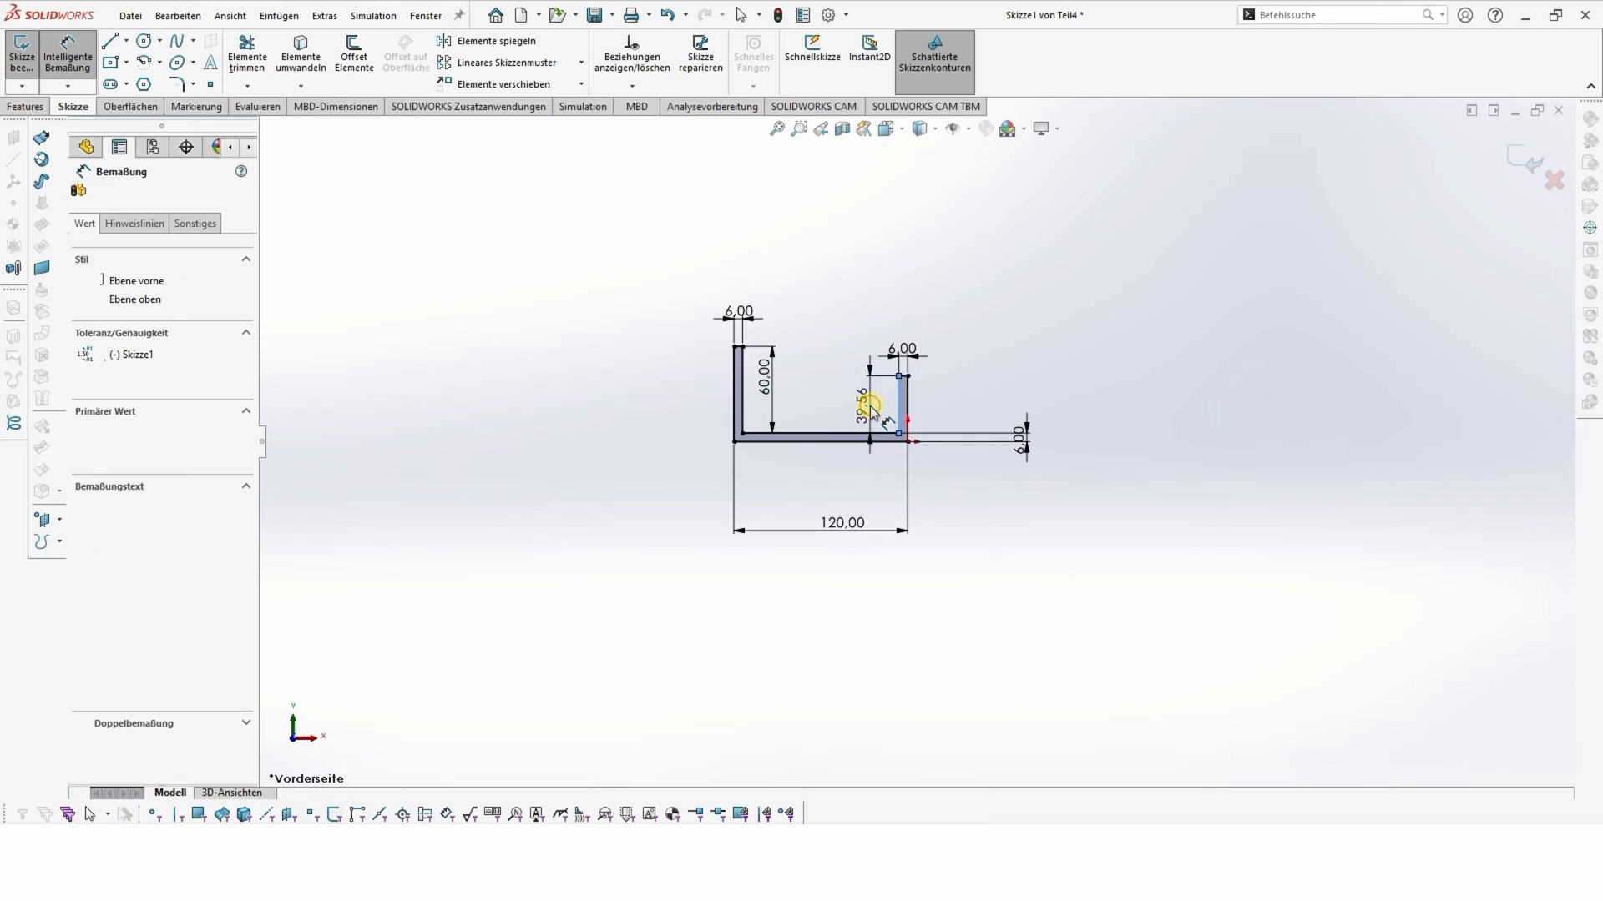
pyautogui.click(870, 404)
pyautogui.write('25')
pyautogui.press('Return')
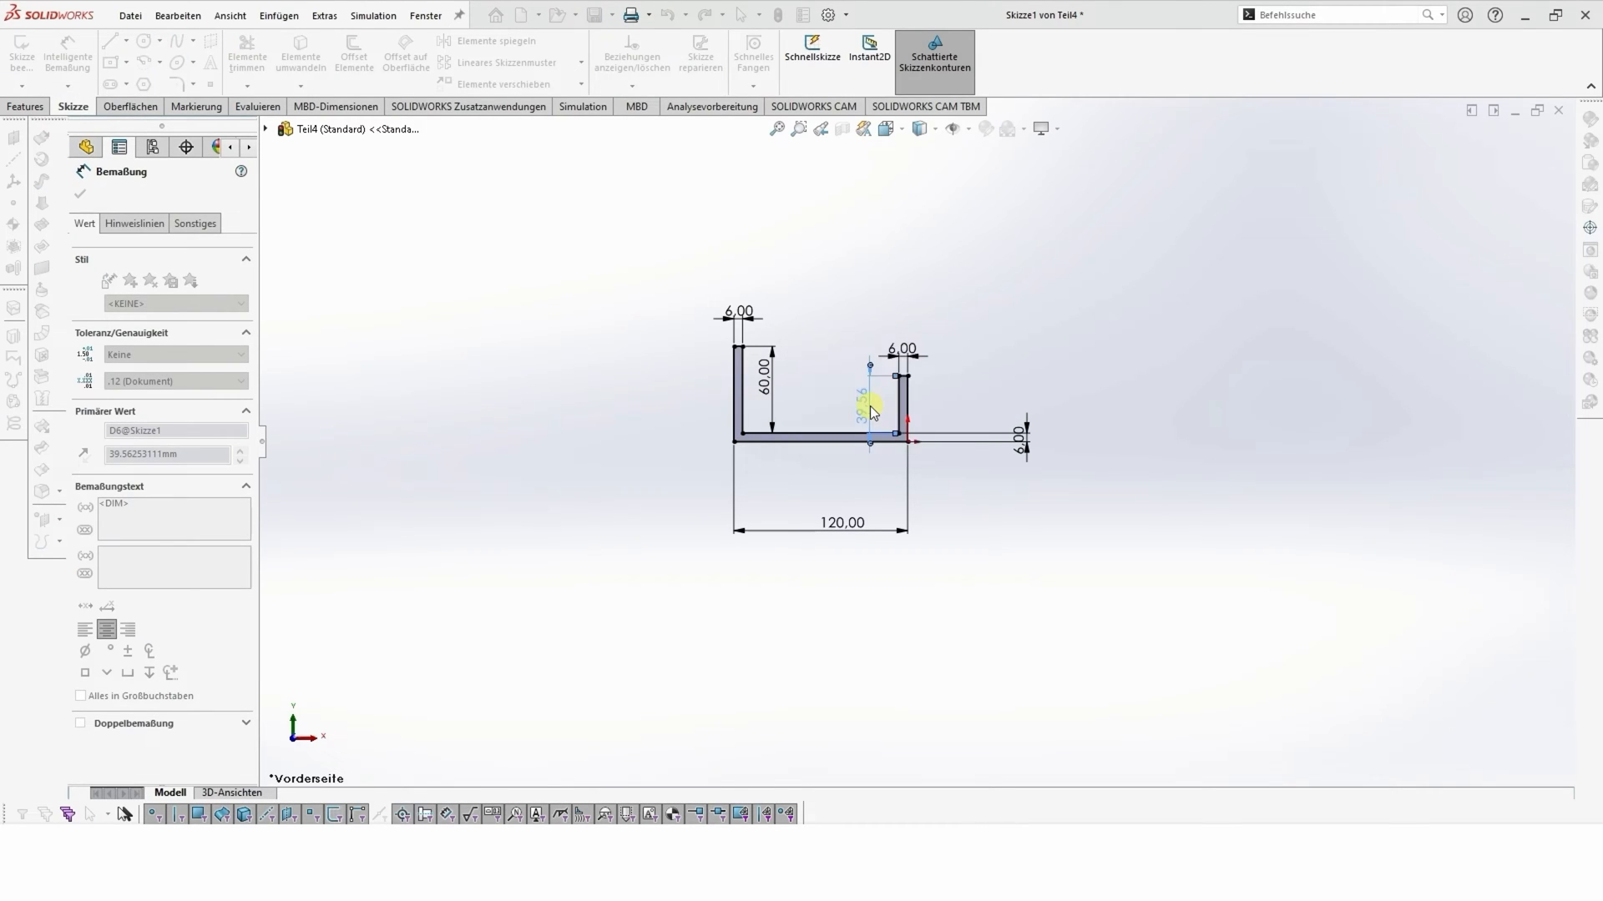
pyautogui.scroll(-4, 867, 392)
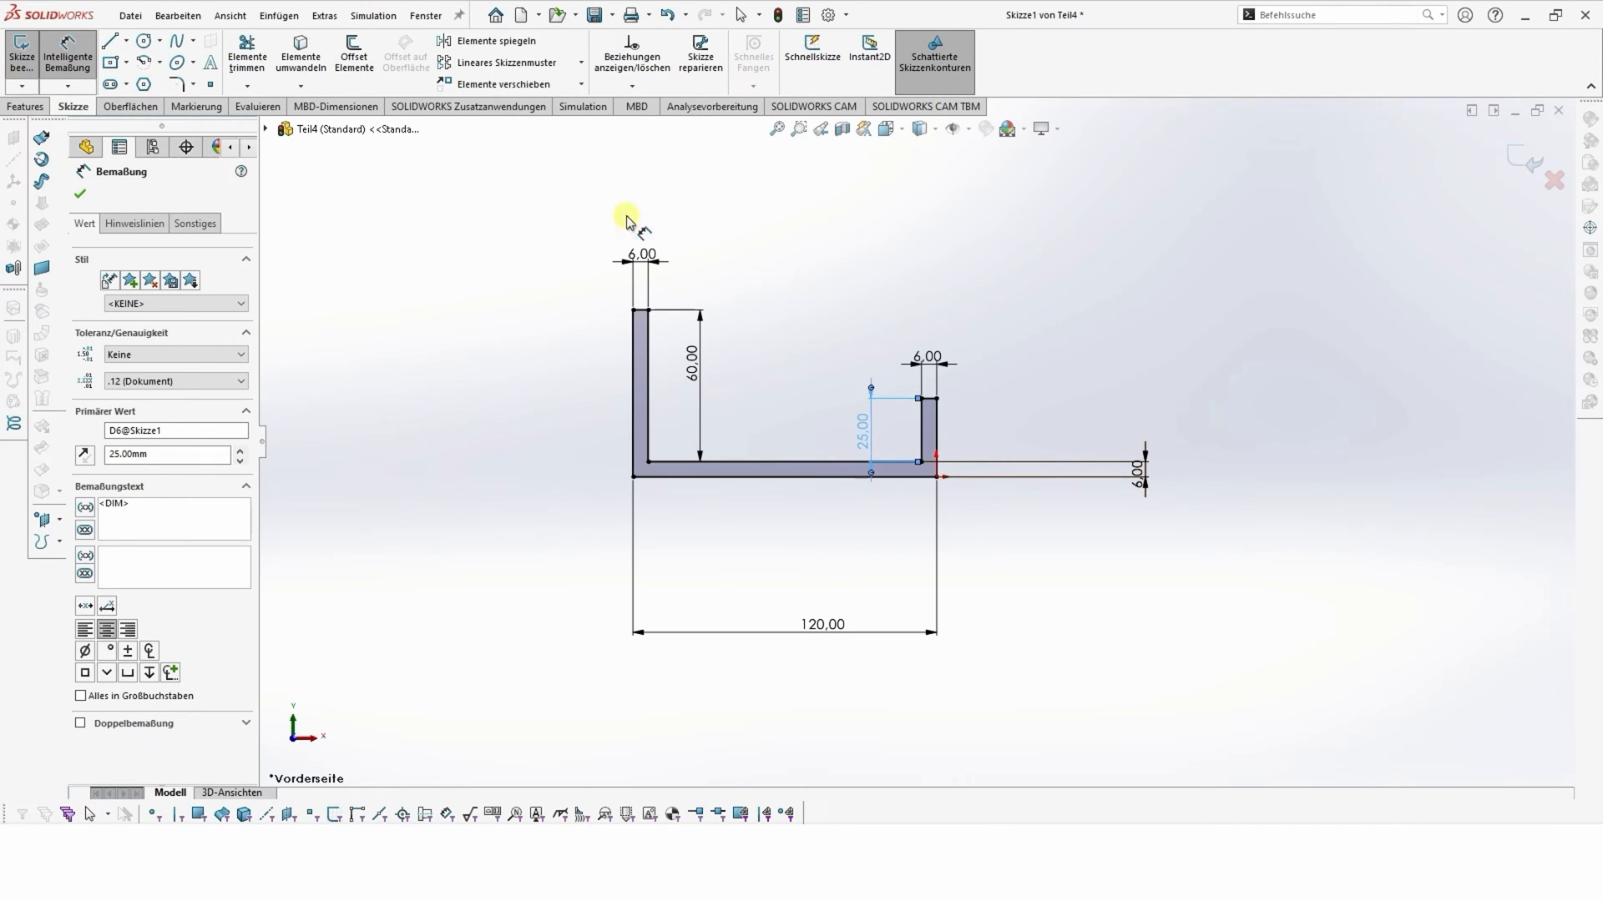
pyautogui.click(80, 194)
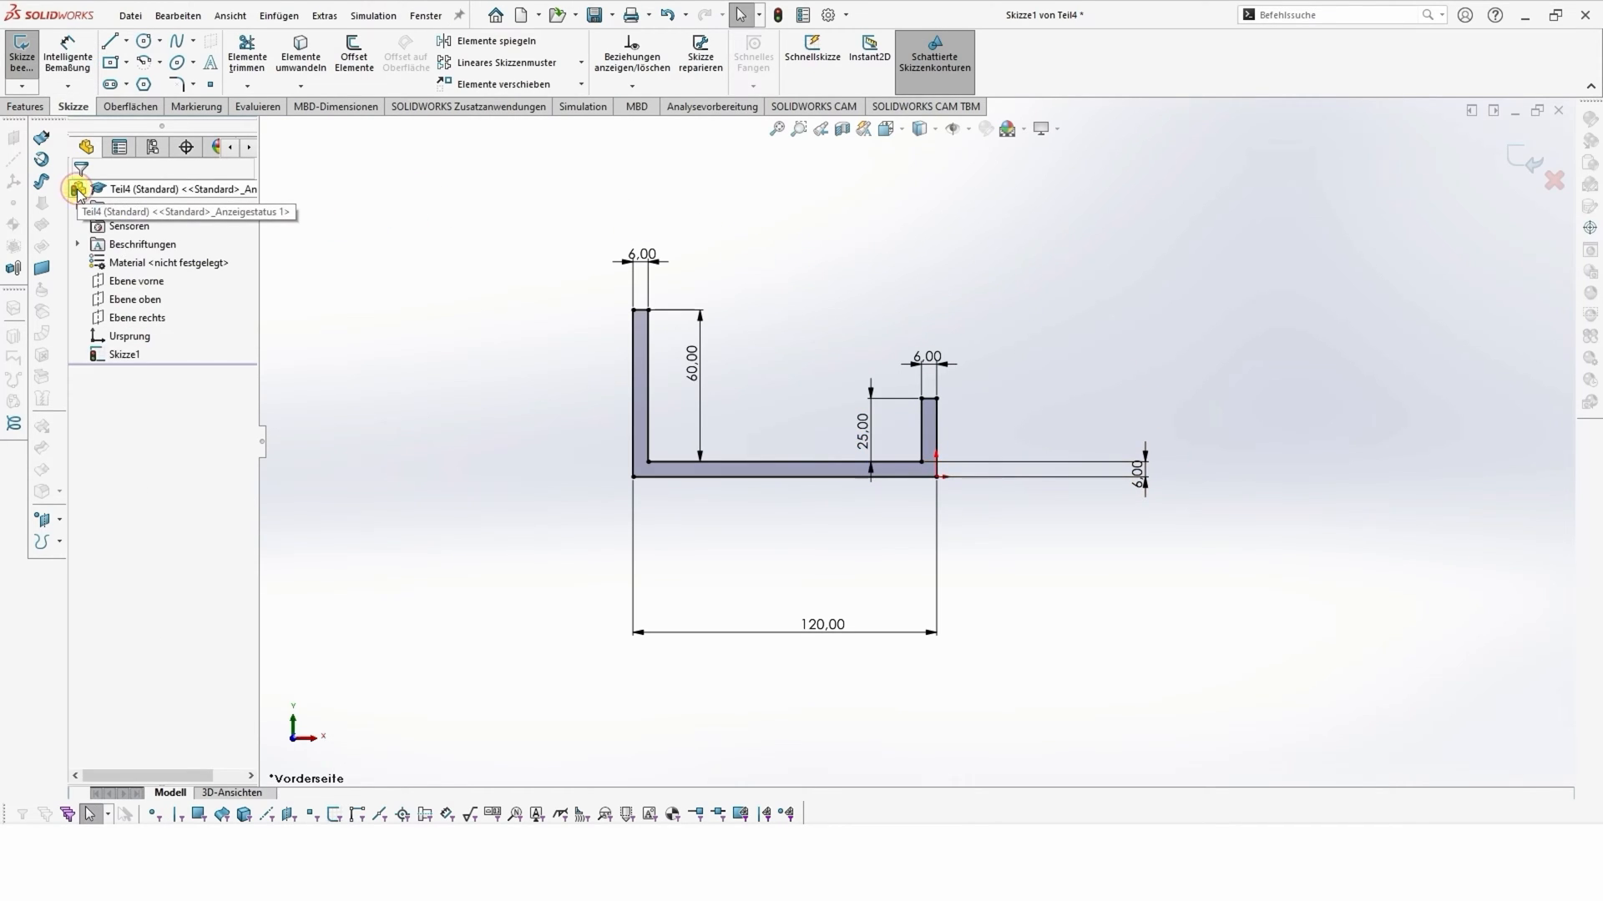
# - Extrude the U-shaped profile as a blind boss with a depth of 70 mm
pyautogui.click(18, 107)
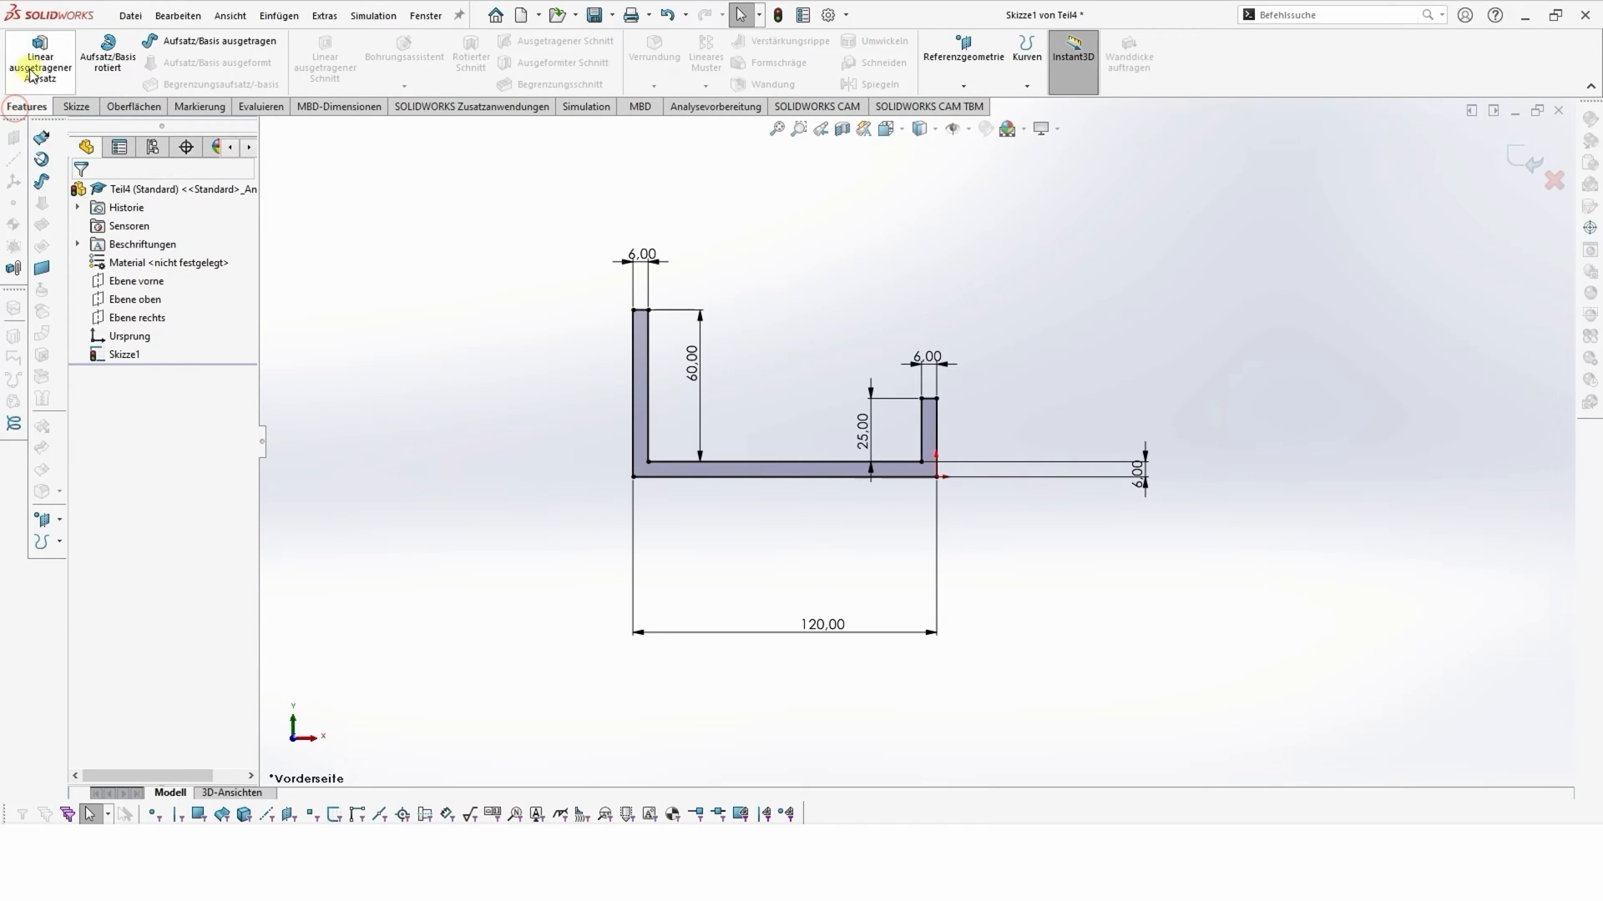
pyautogui.click(63, 81)
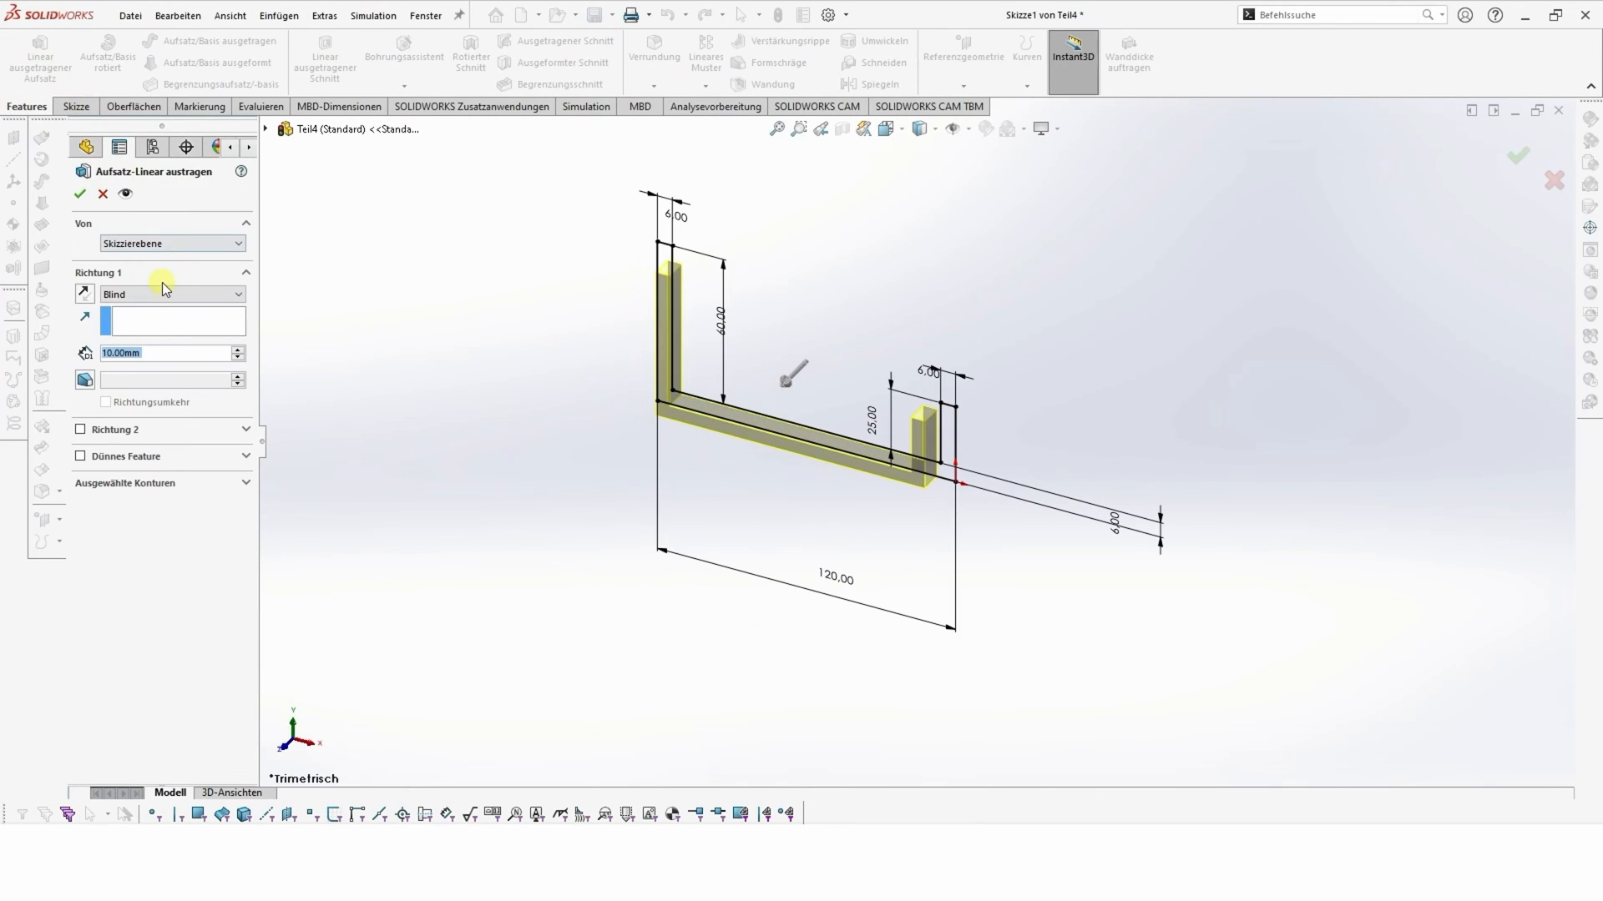
pyautogui.doubleClick(155, 350)
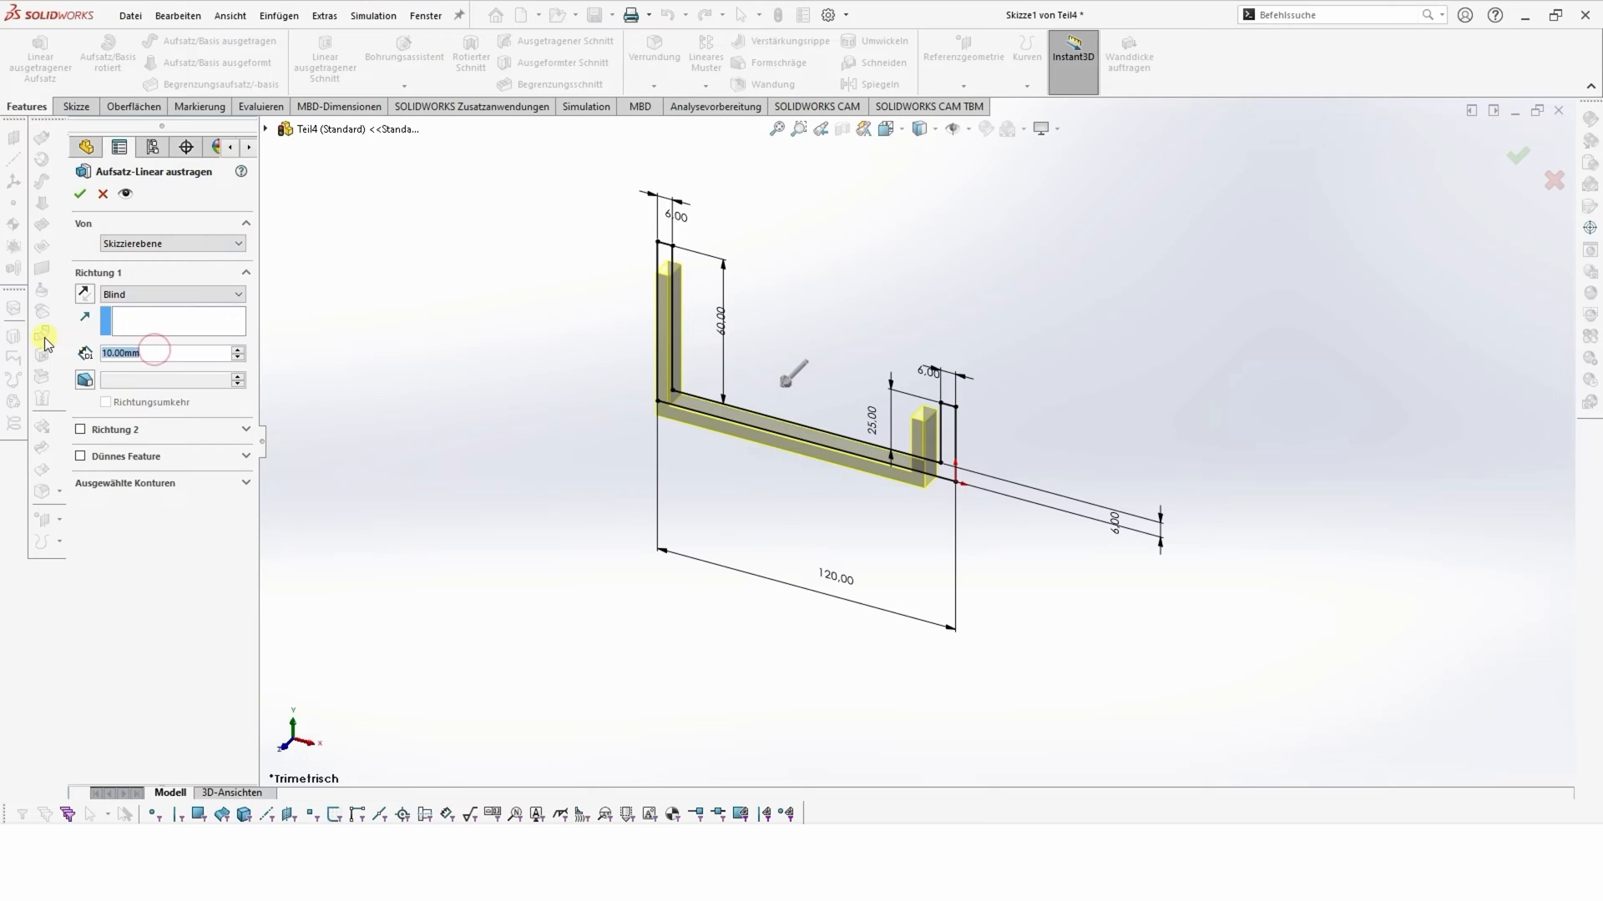
pyautogui.write('70')
pyautogui.press('Return')
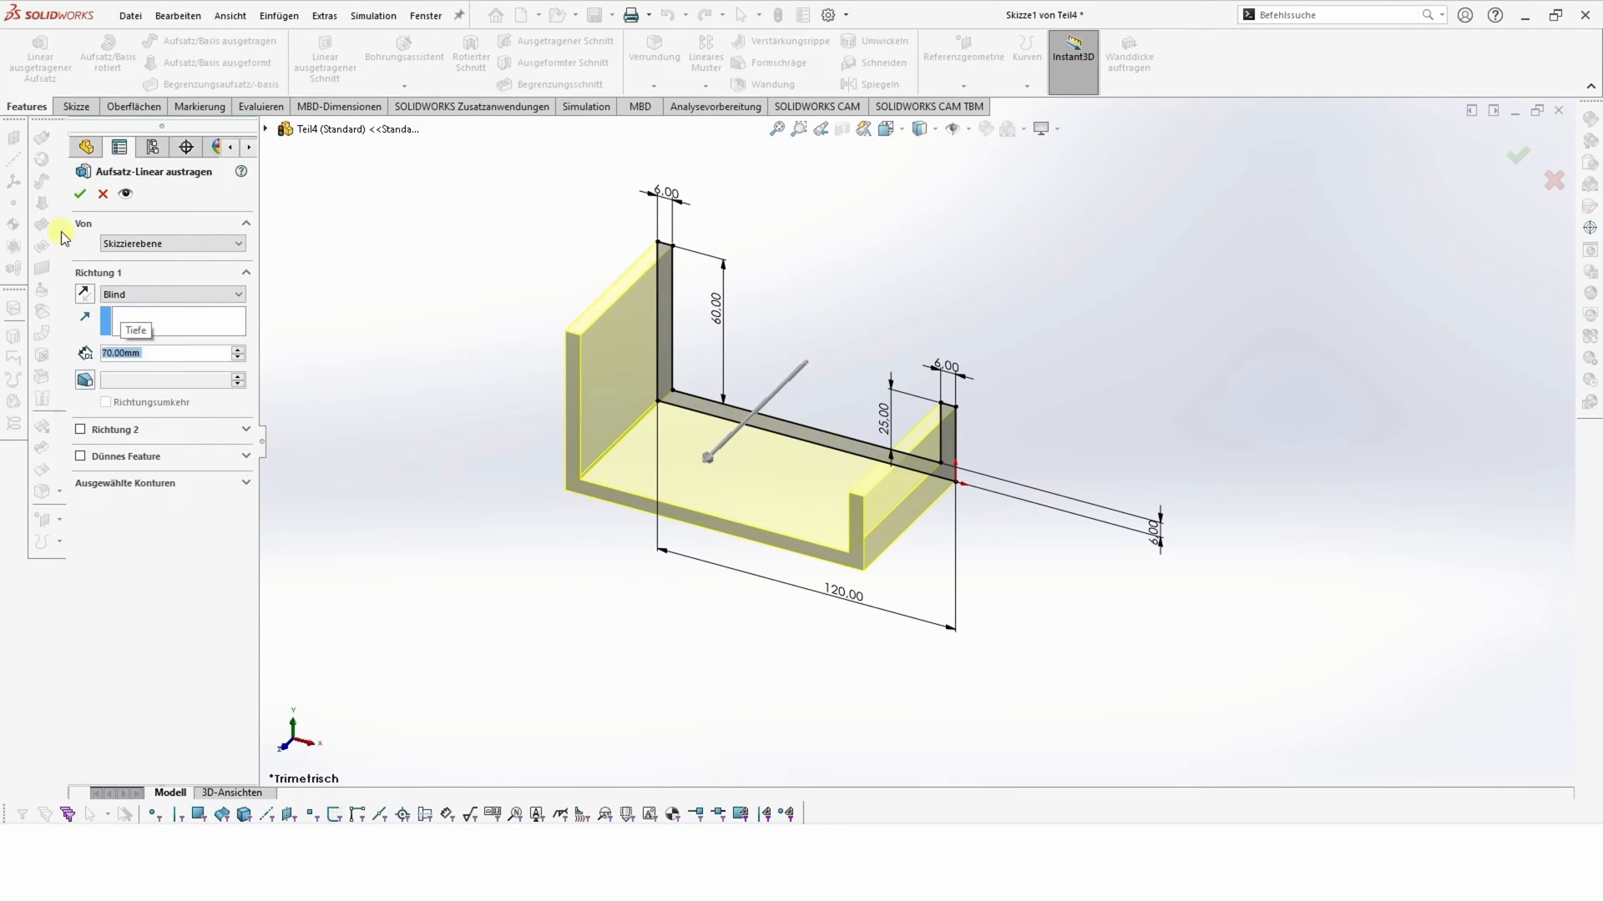
pyautogui.click(79, 195)
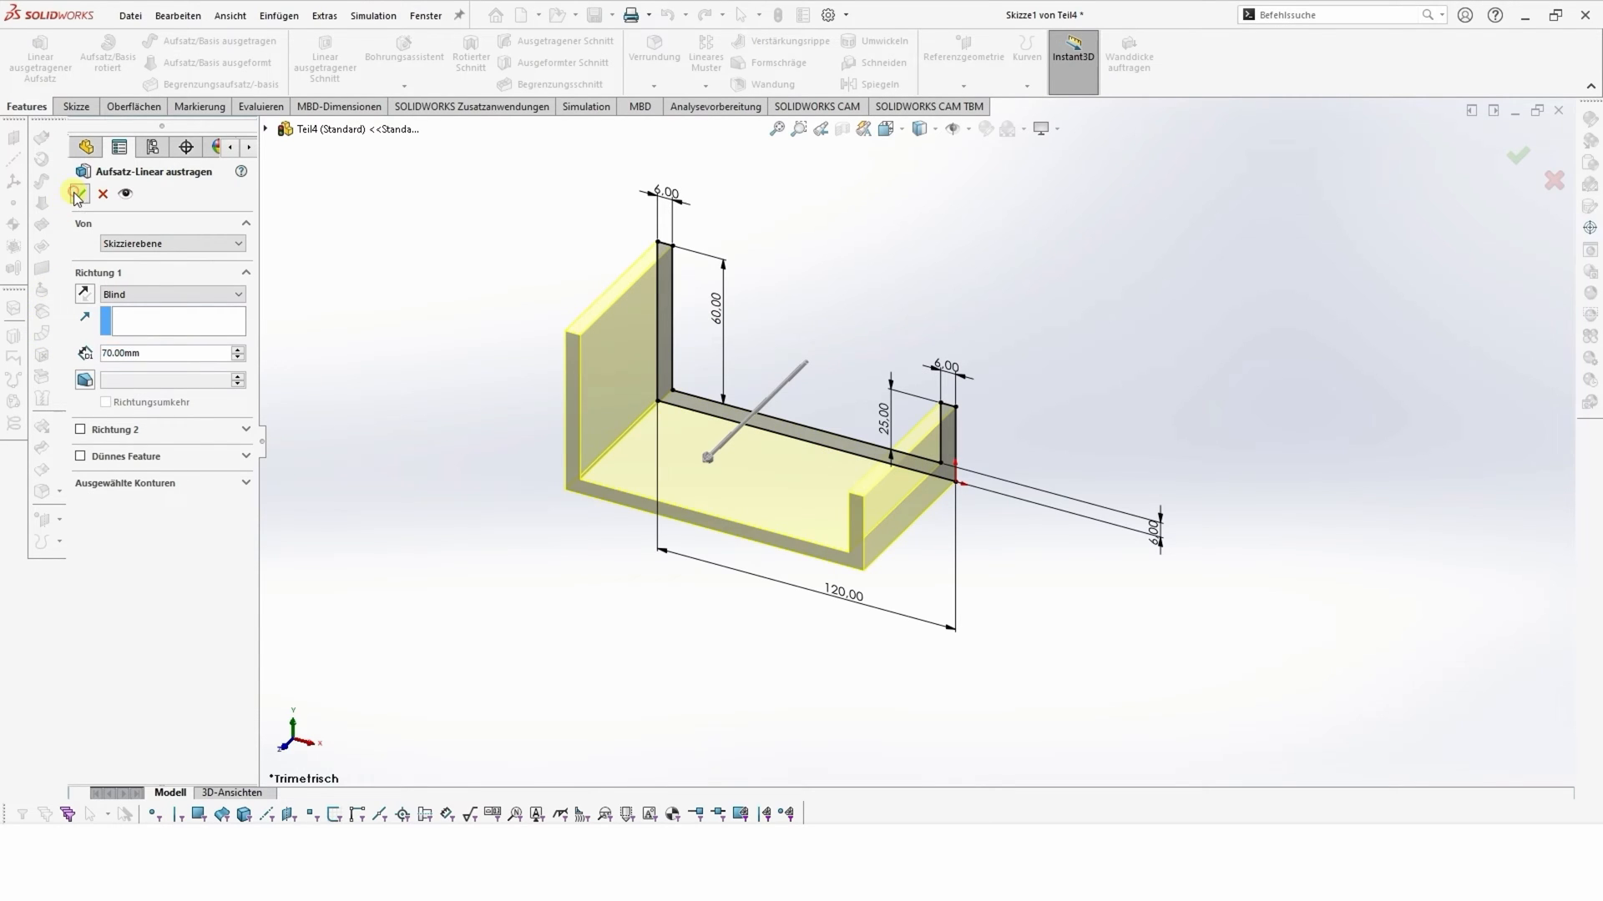
pyautogui.click(552, 670)
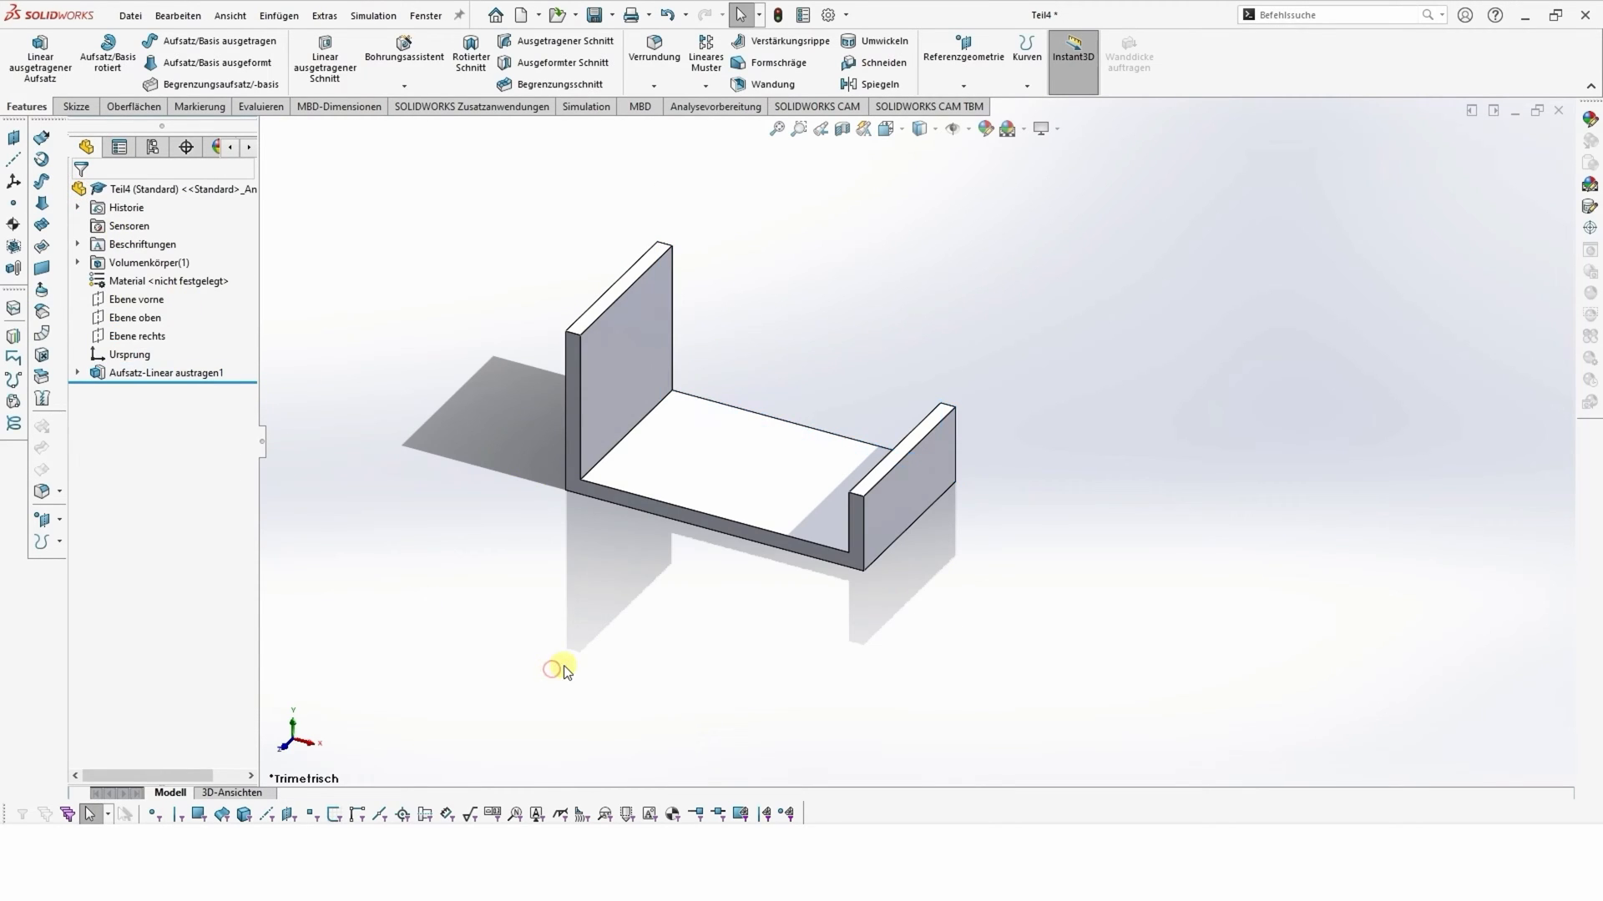
# - Sketch a circle of 35 mm radius on the short leg's outer face, centred on the midpoint of its top edge
pyautogui.click(903, 474)
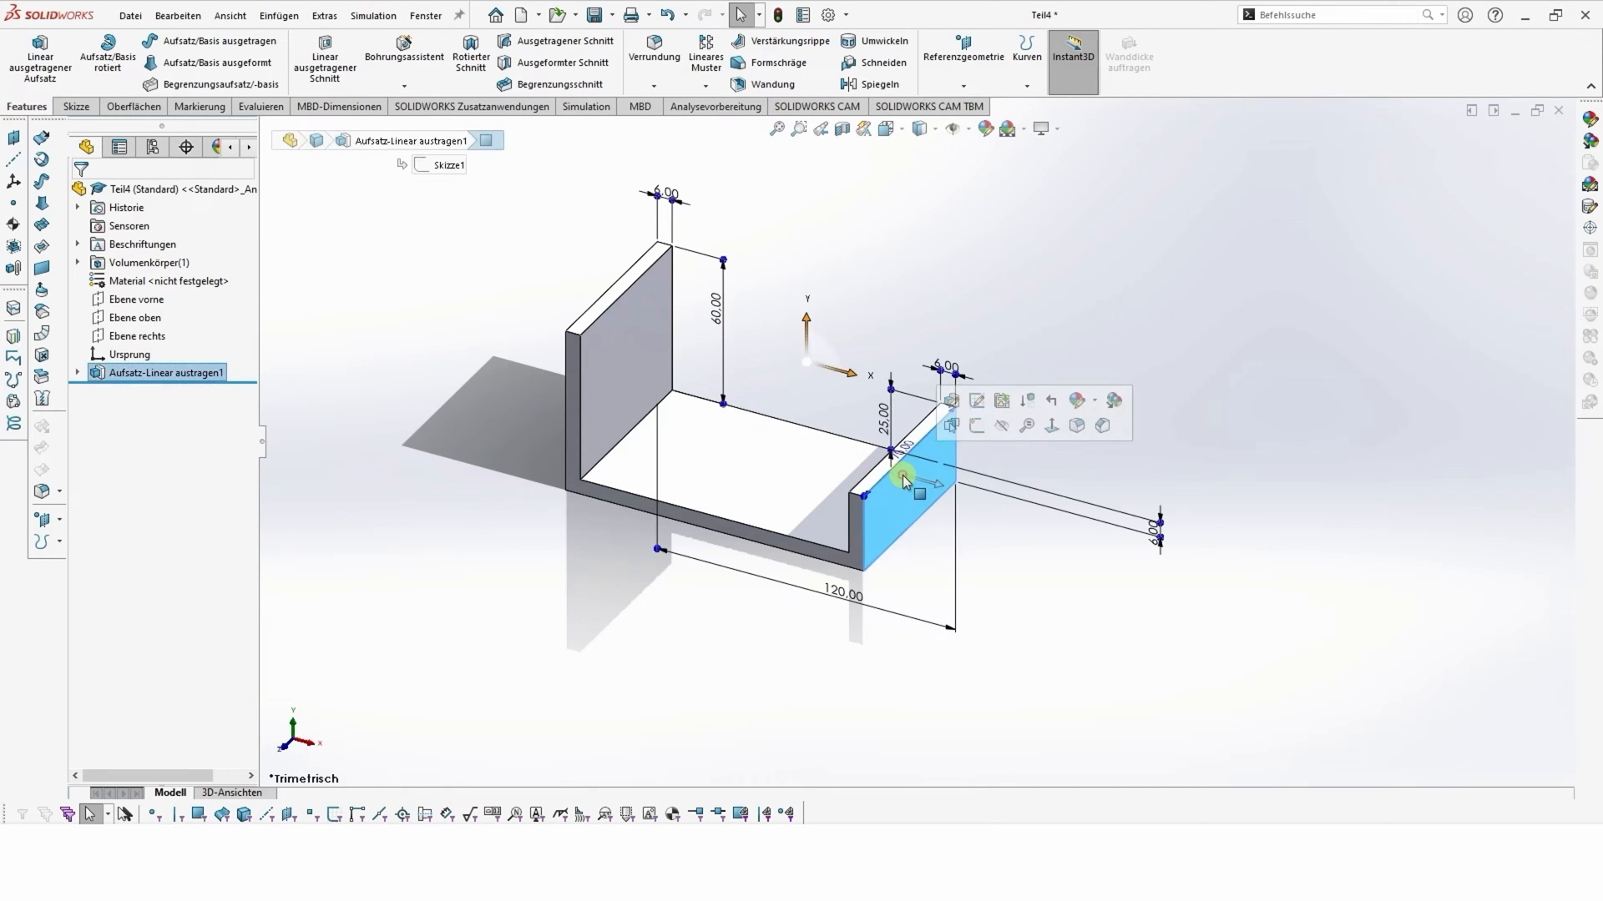
pyautogui.click(975, 429)
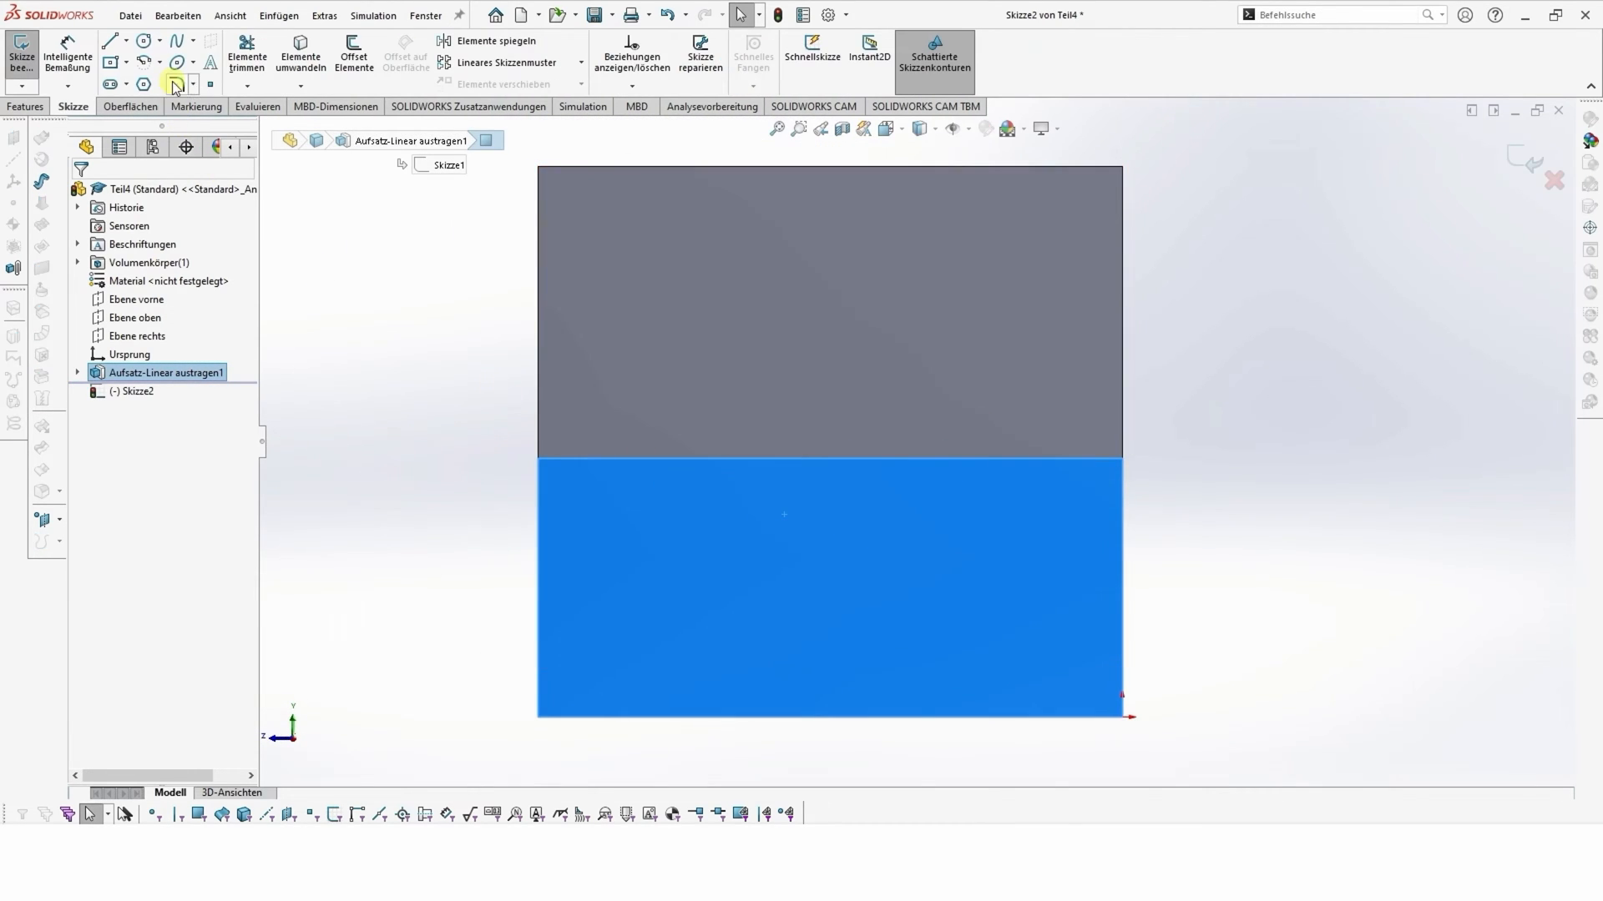
pyautogui.click(144, 41)
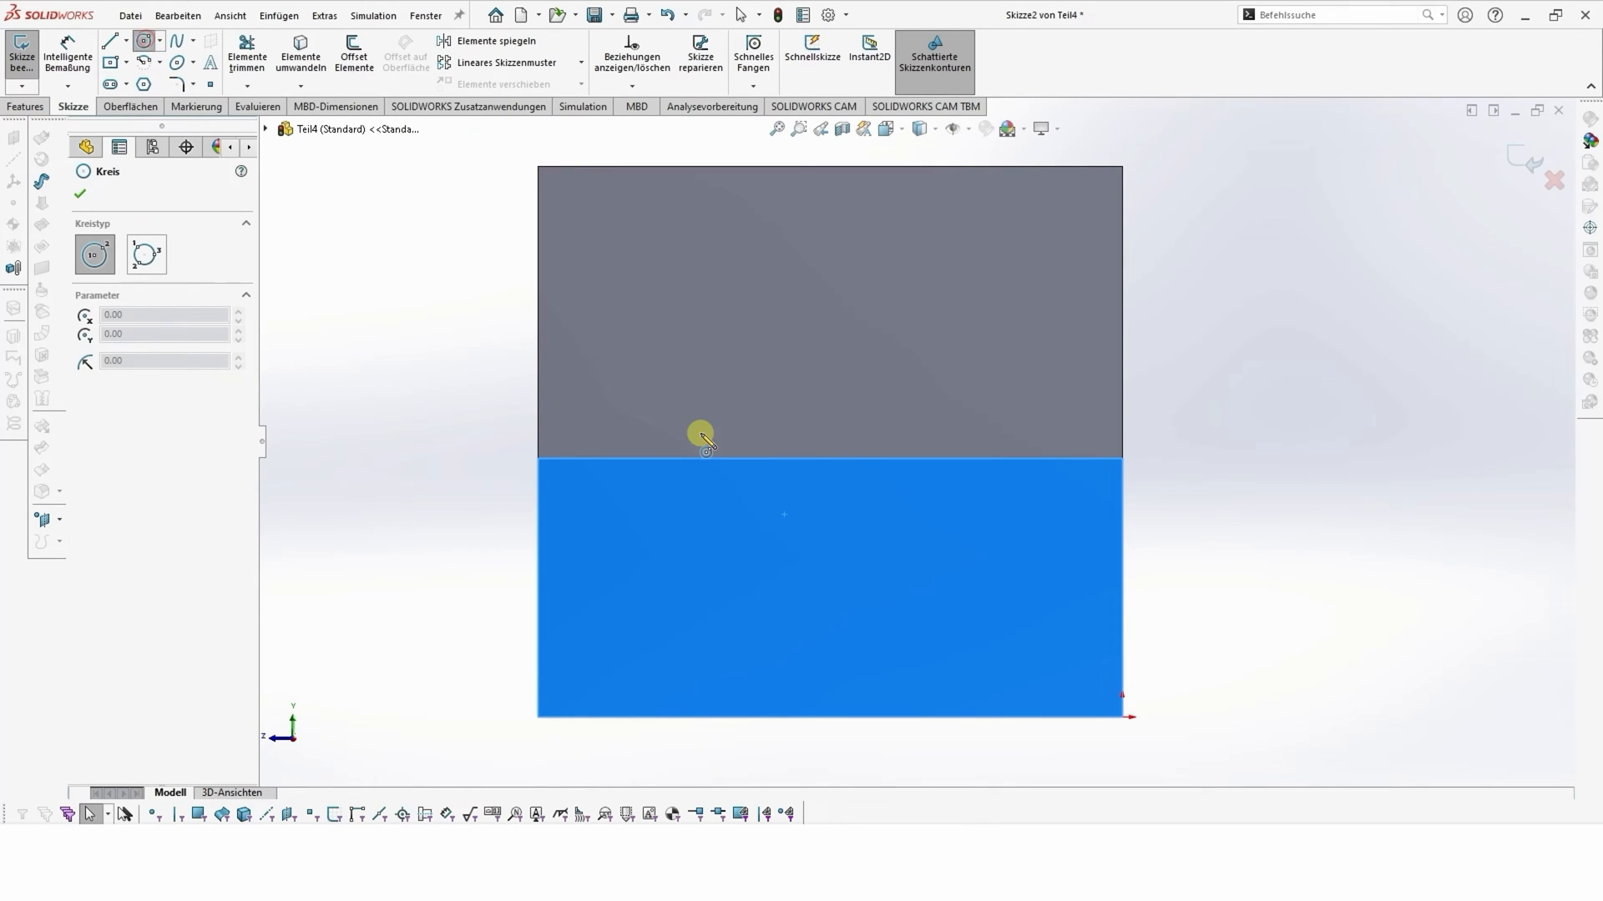
pyautogui.click(829, 458)
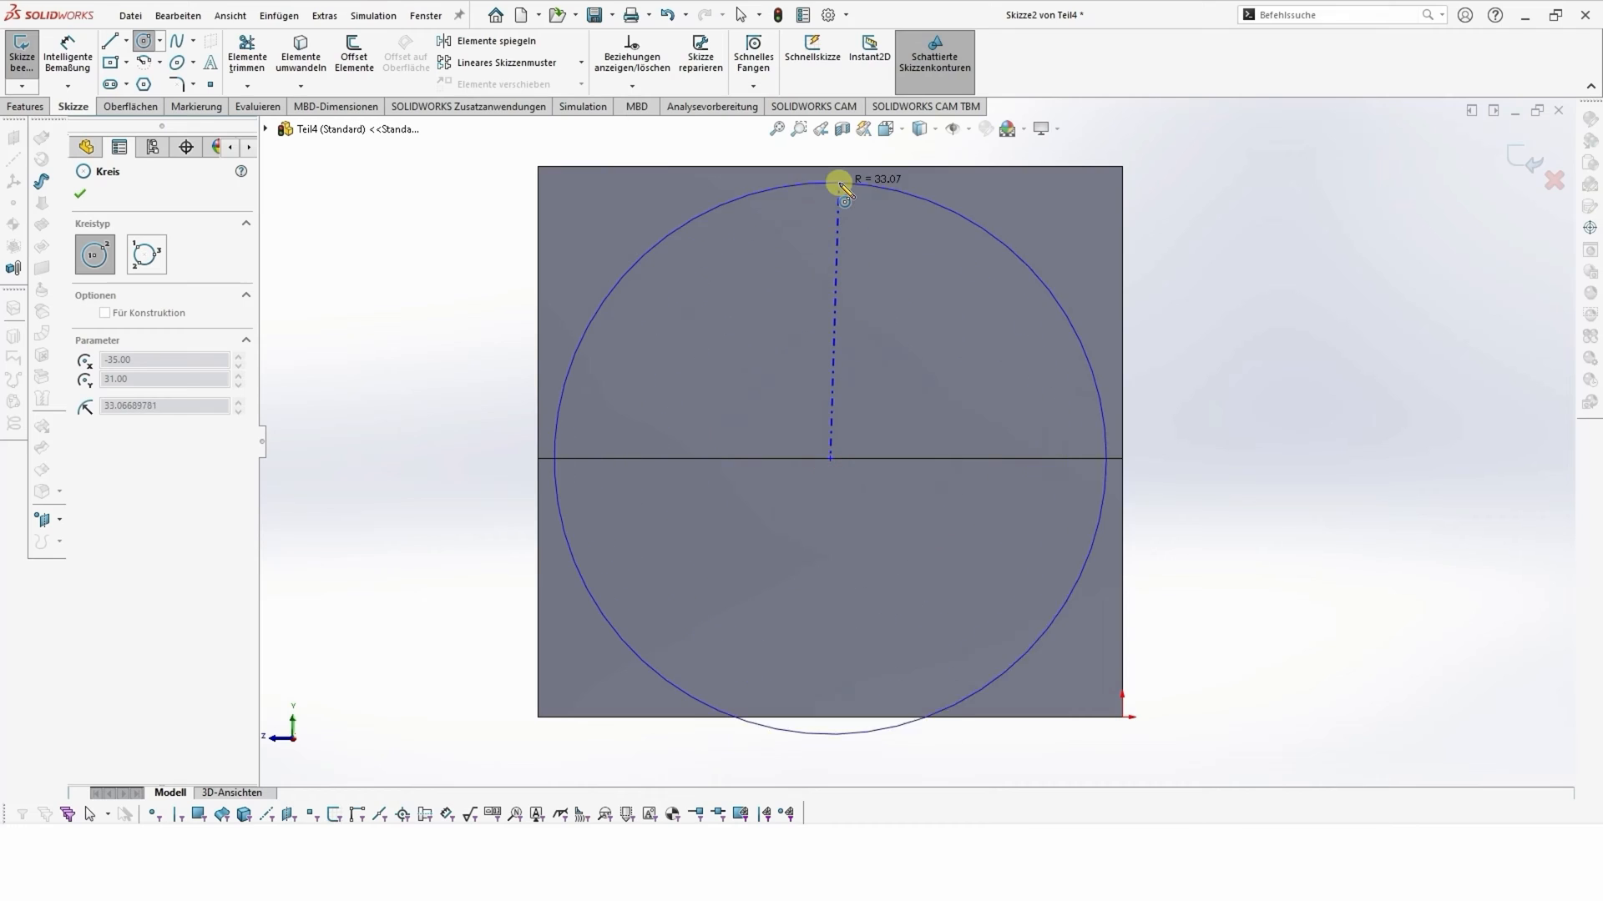
pyautogui.click(833, 167)
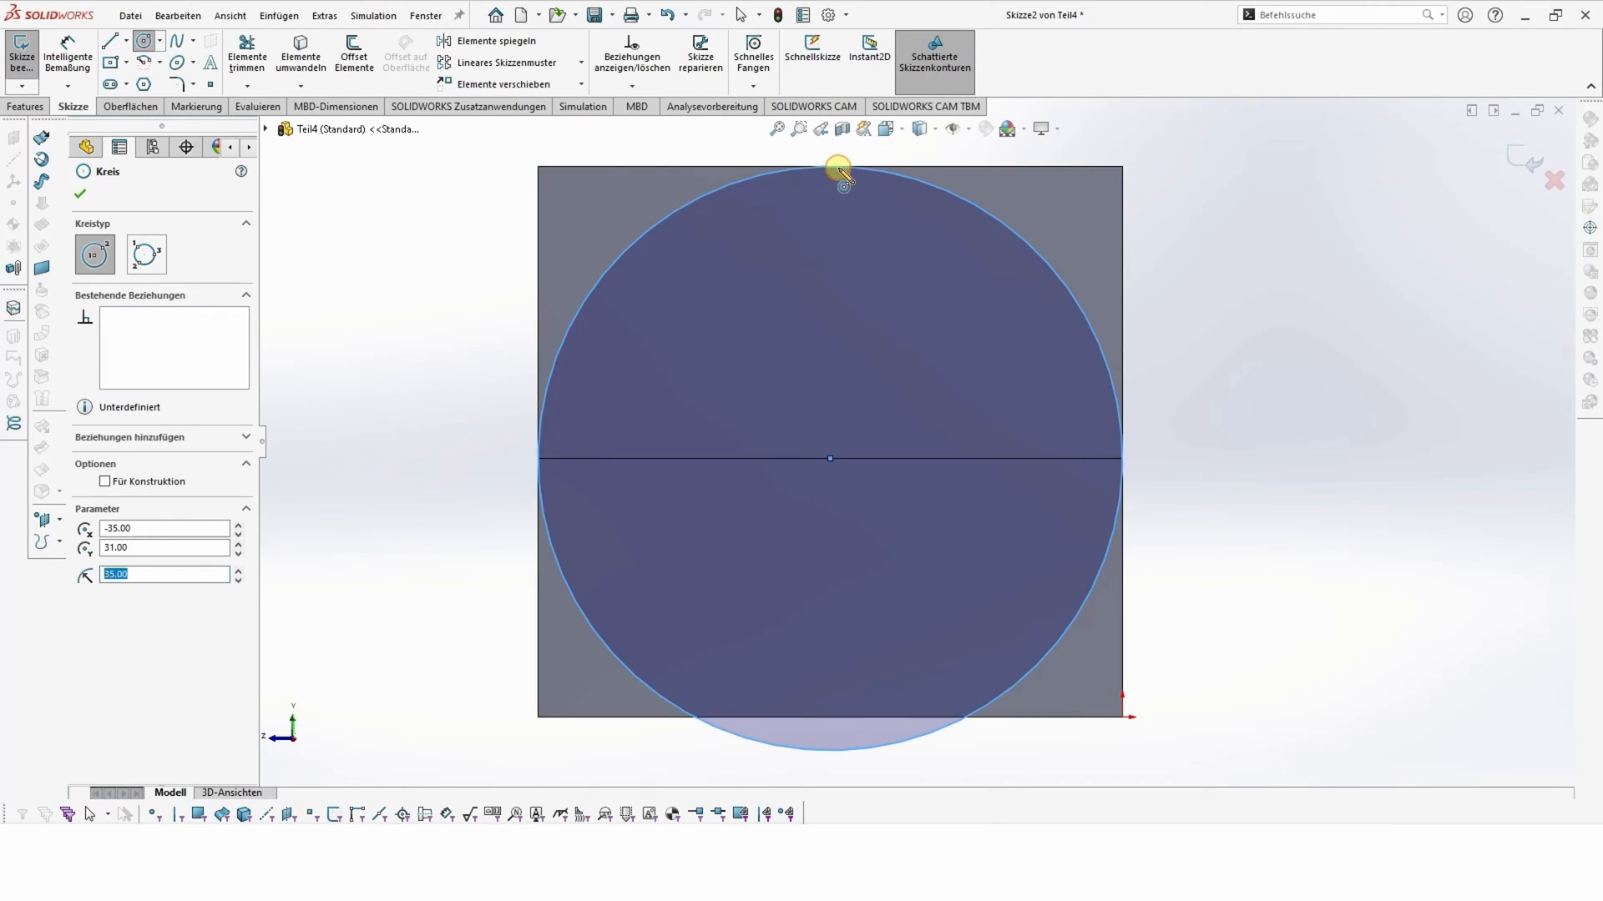
# - Draw a line across the circle along the short leg's top edge and trim away the circle's lower half
pyautogui.click(110, 41)
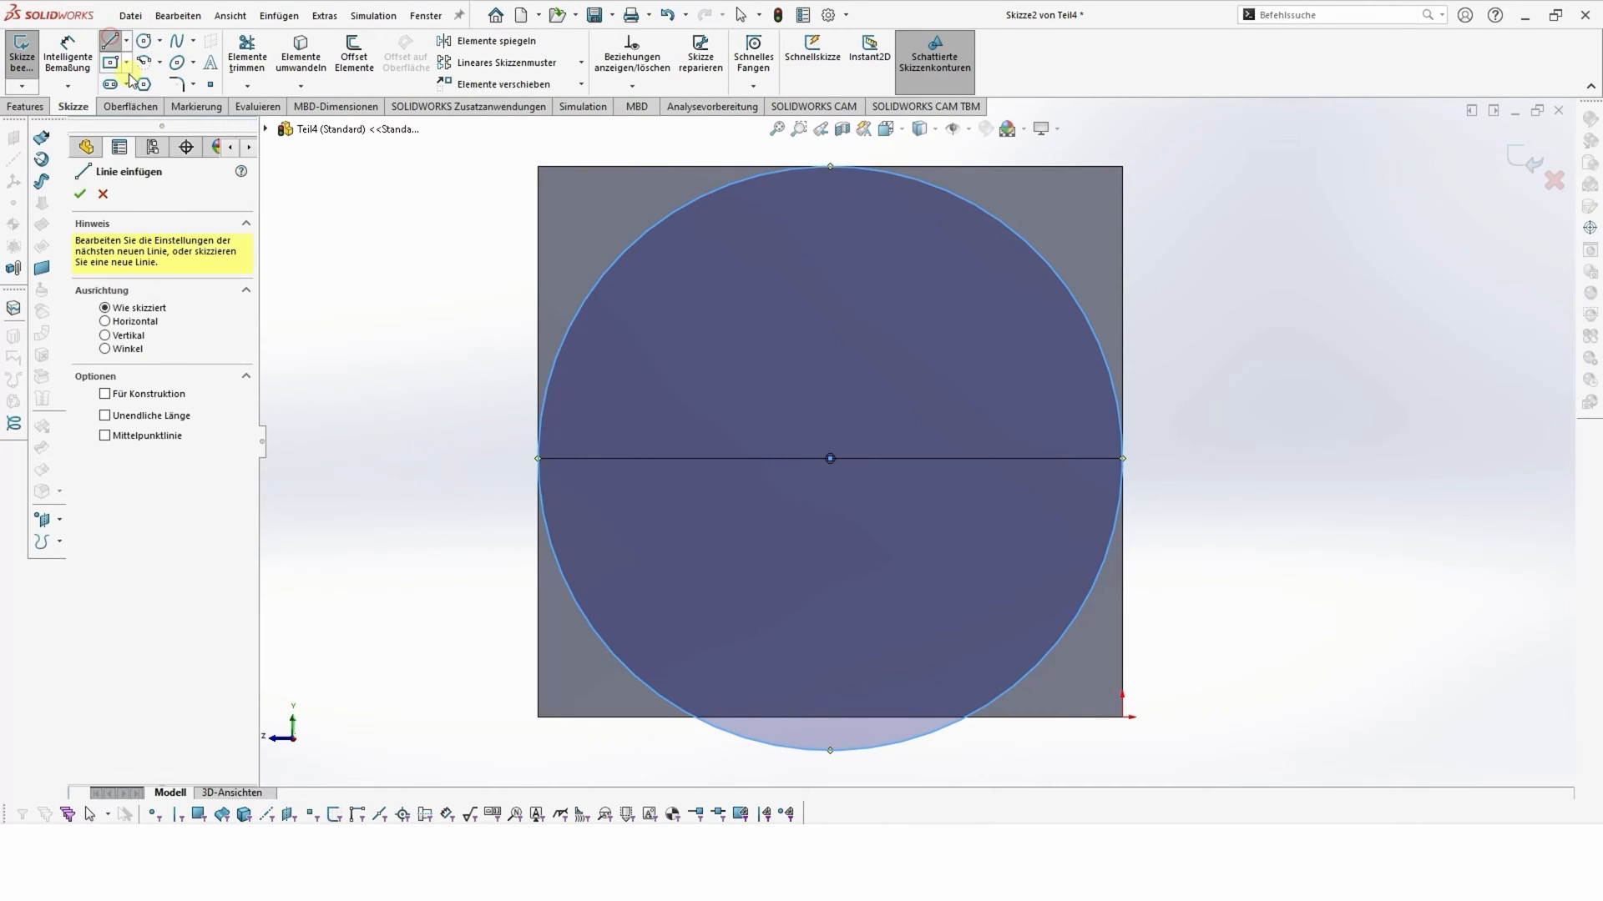
pyautogui.click(538, 458)
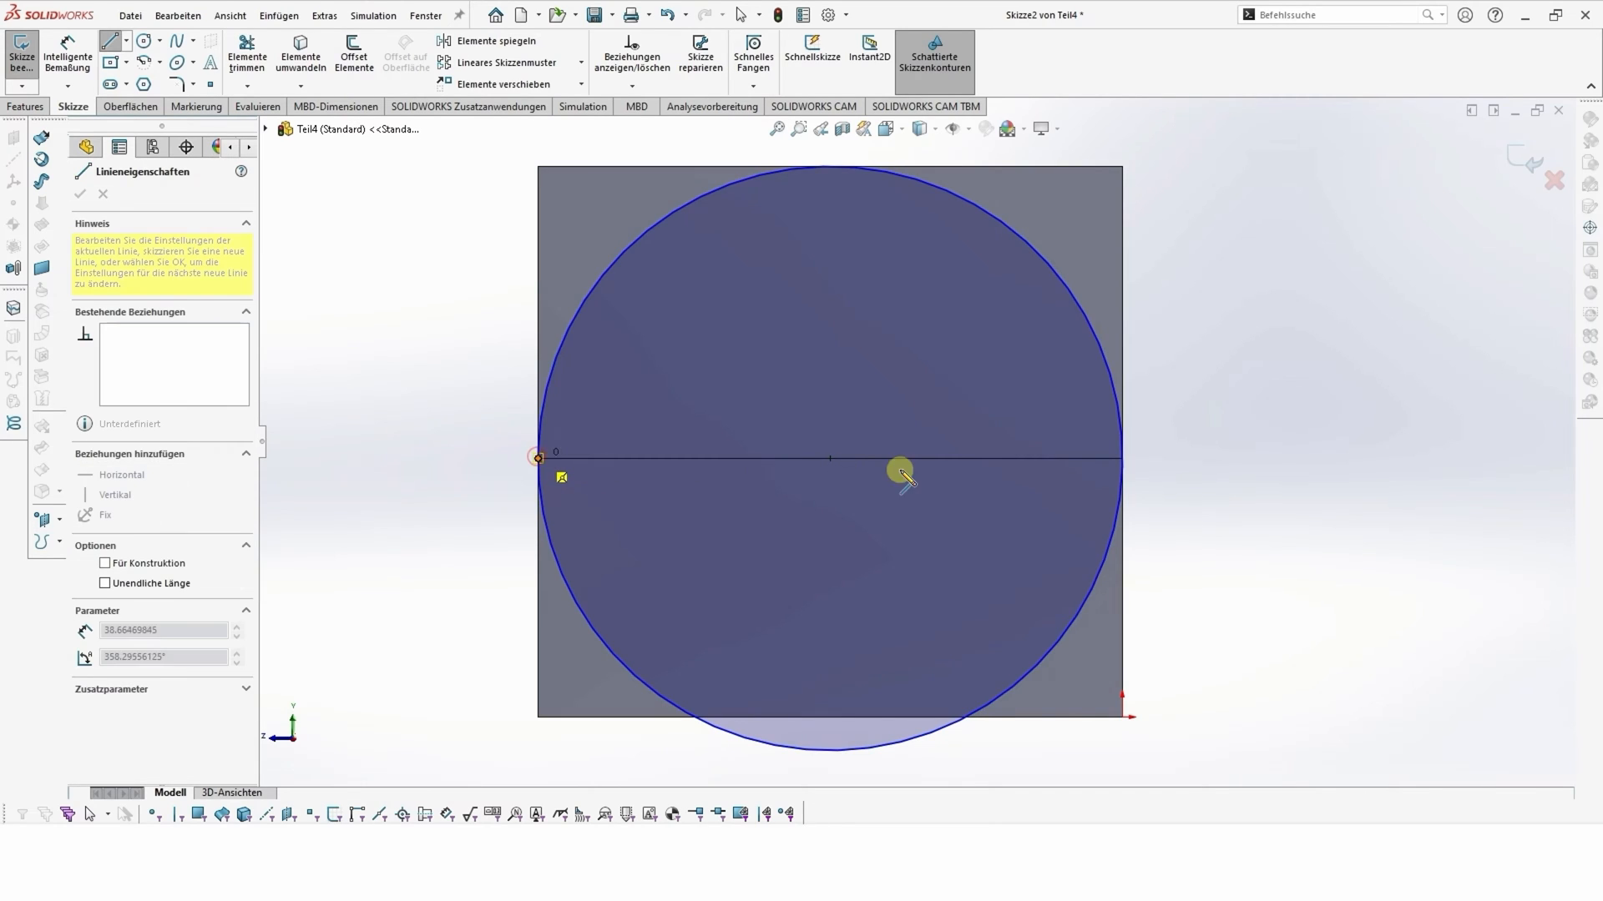
pyautogui.click(1123, 458)
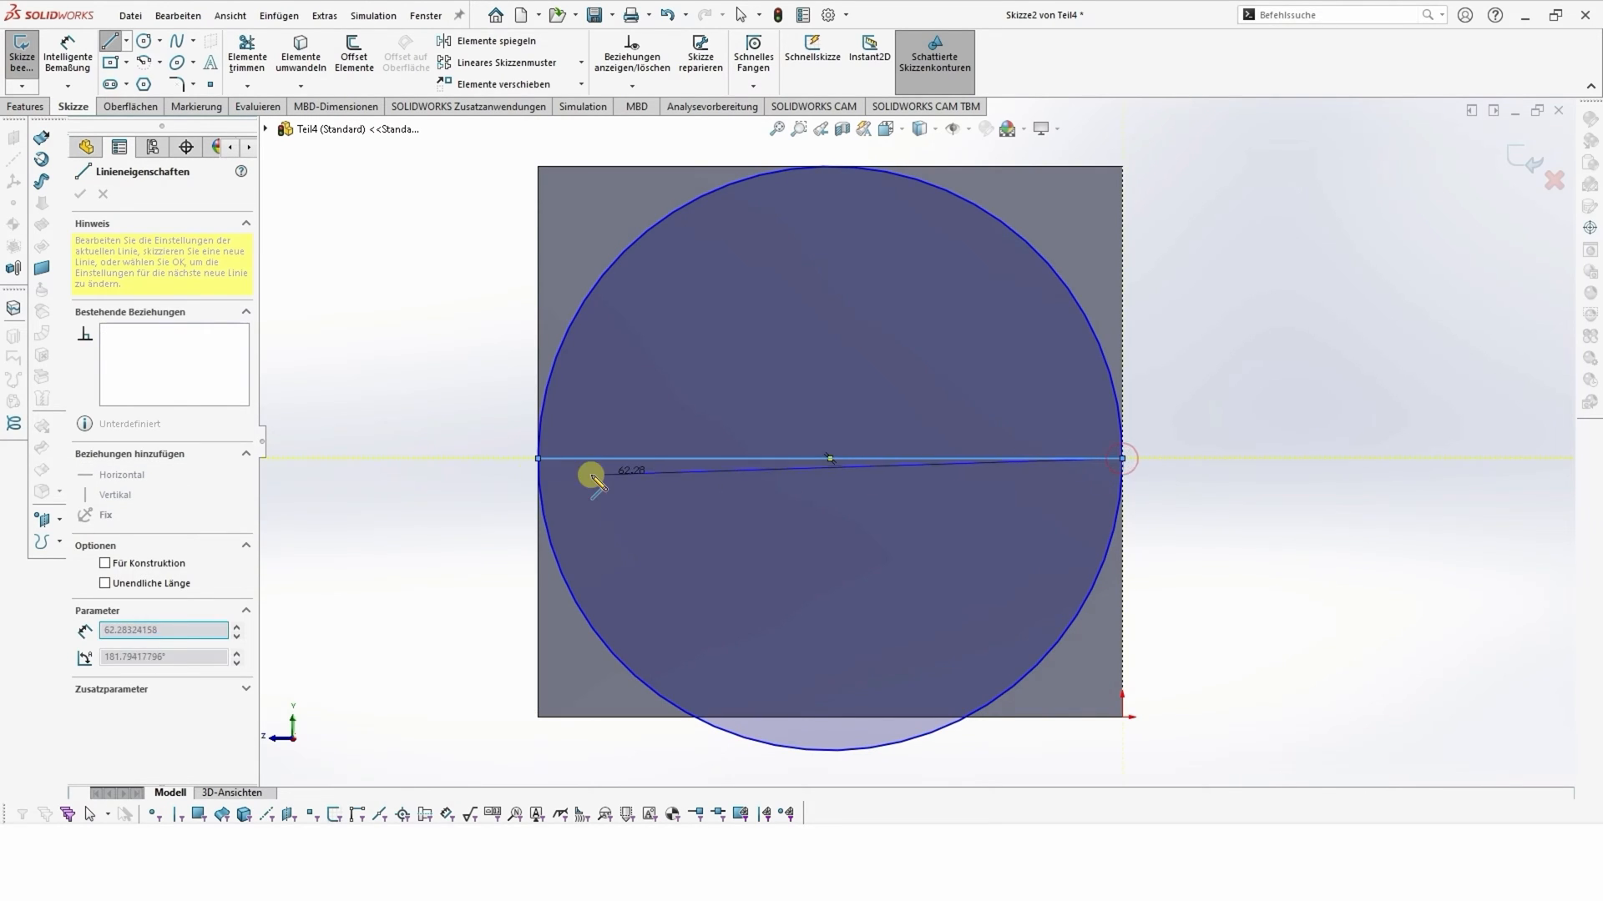
pyautogui.click(248, 46)
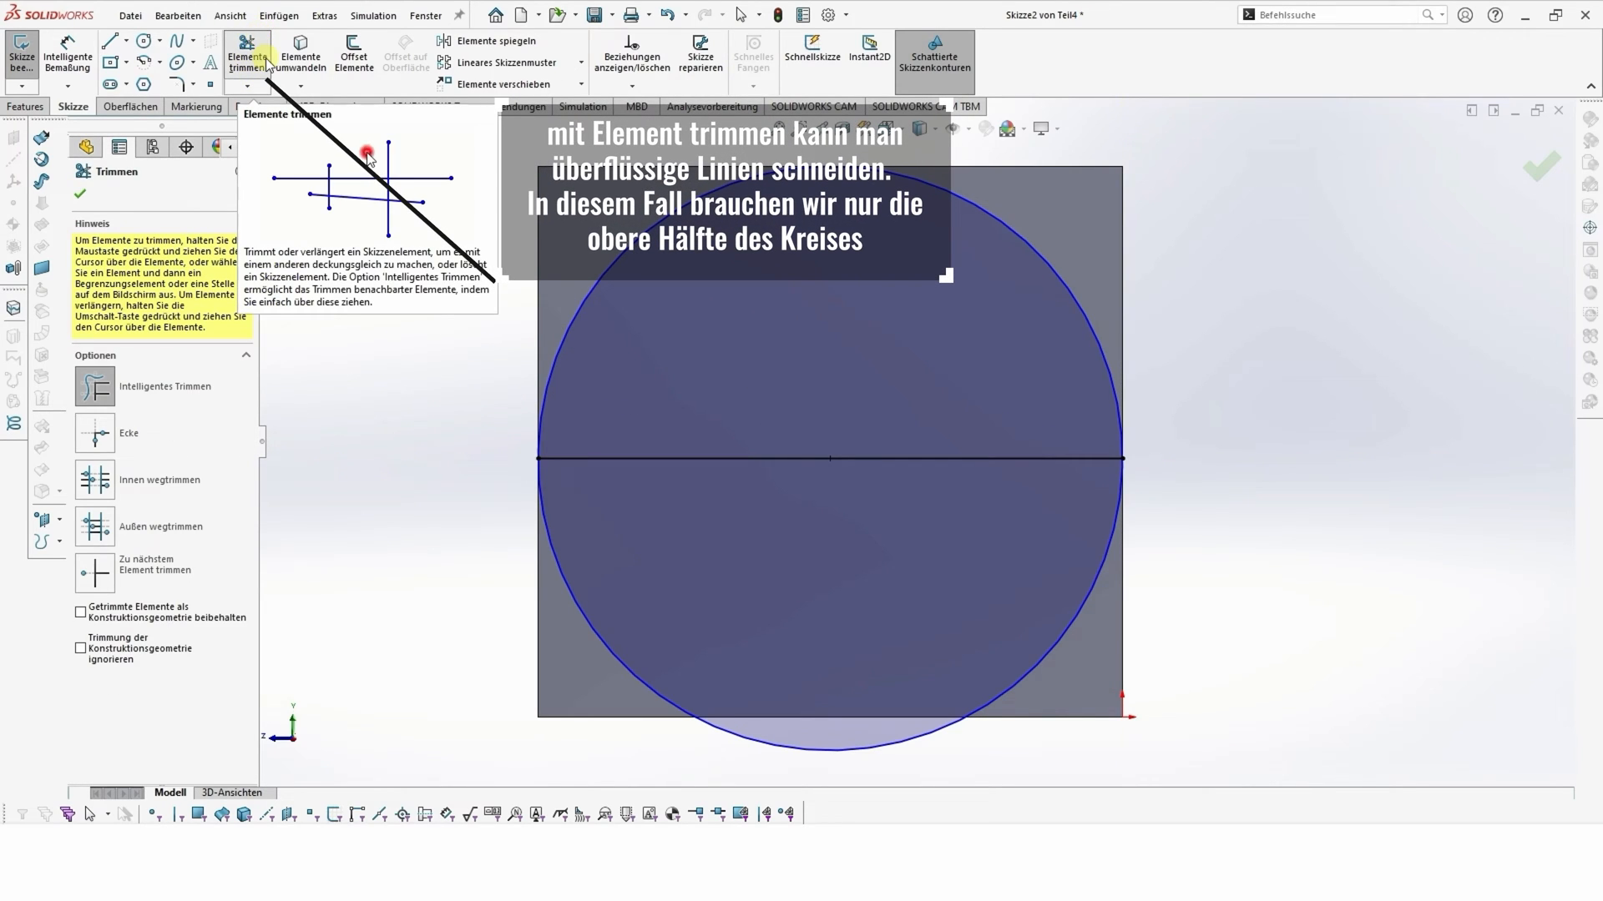
pyautogui.moveTo(504, 533)
pyautogui.mouseDown()
pyautogui.moveTo(576, 514)
pyautogui.moveTo(1168, 617)
pyautogui.mouseUp()
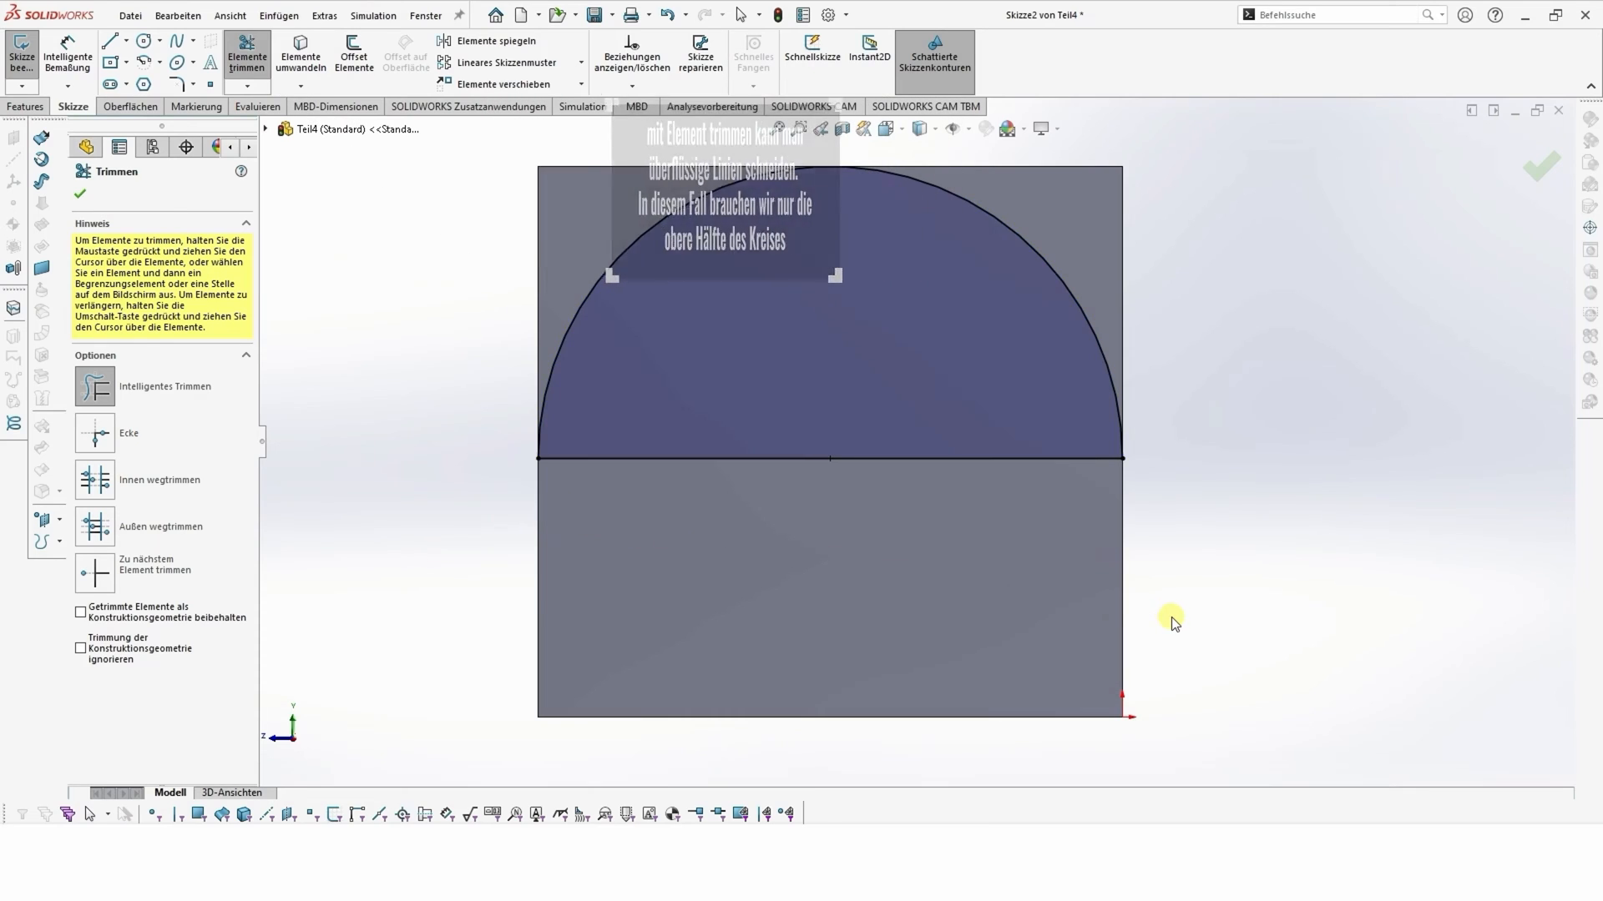
pyautogui.click(81, 194)
# - Extrude the semicircle as a blind boss 6 mm deep, with the direction reversed toward the tall leg
pyautogui.moveTo(347, 437); pyautogui.dragTo(384, 460, button='middle')
pyautogui.scroll(3, 544, 442)
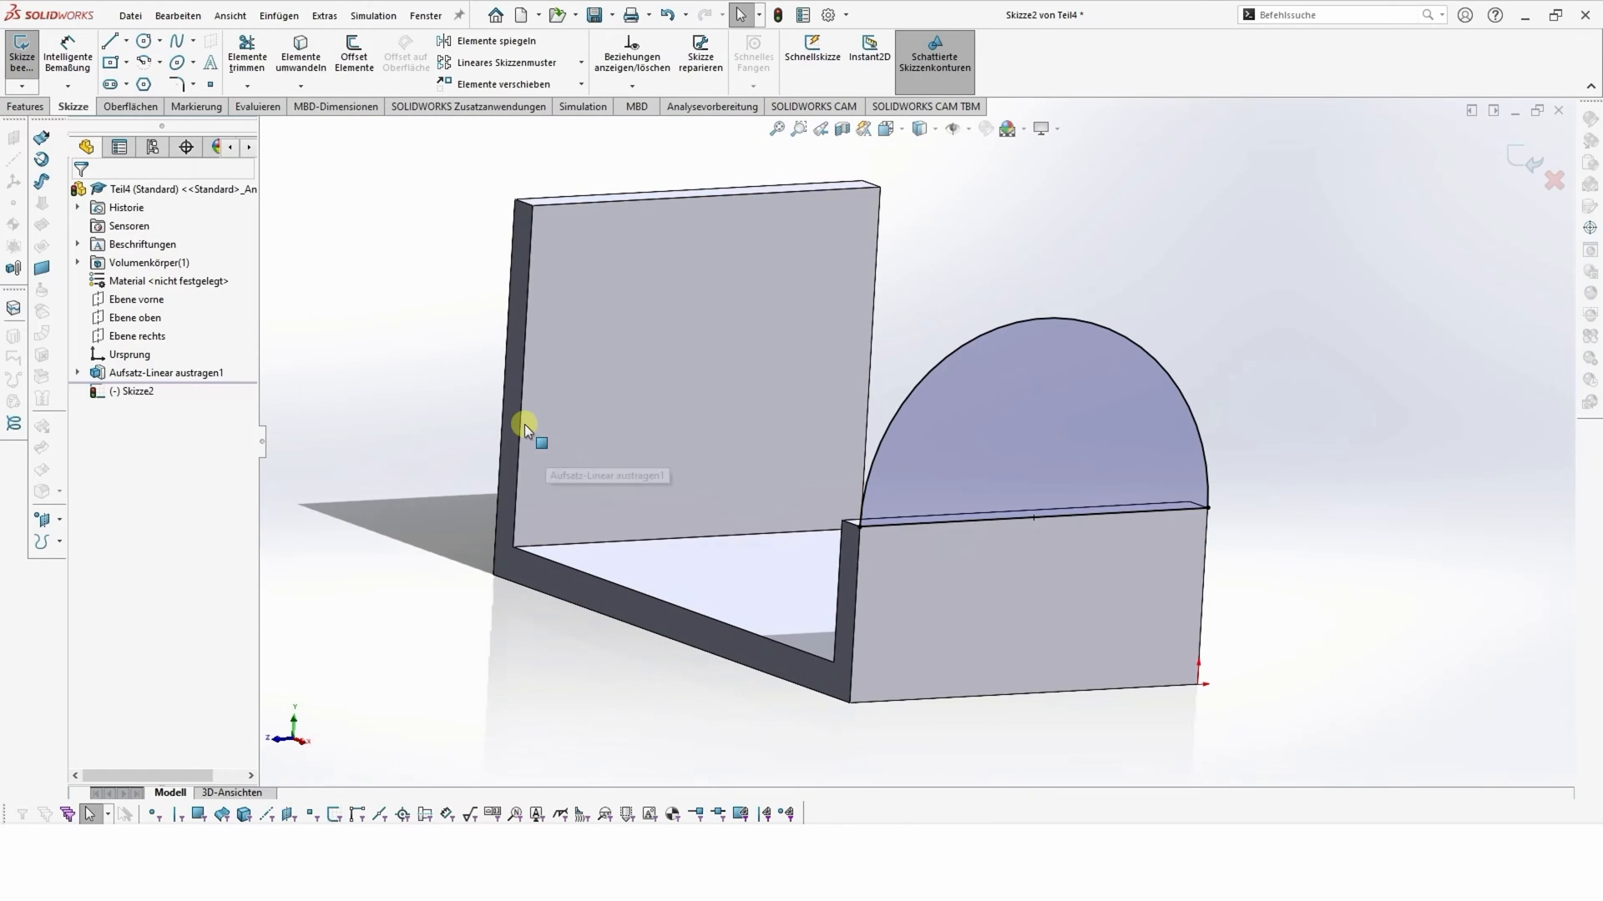
pyautogui.click(40, 107)
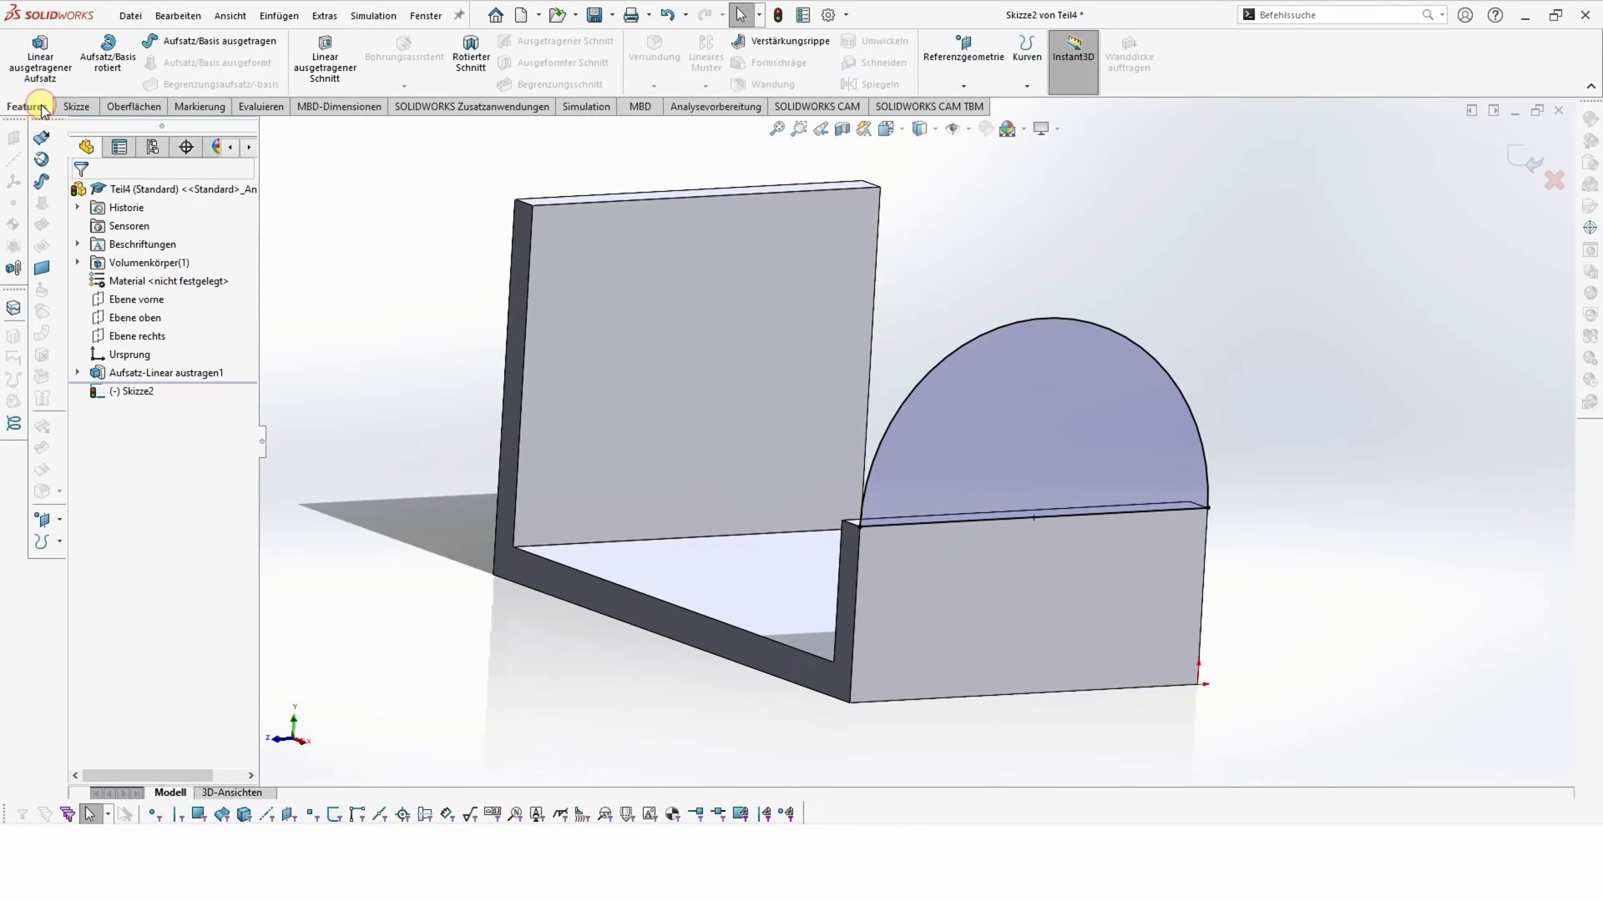
pyautogui.click(40, 55)
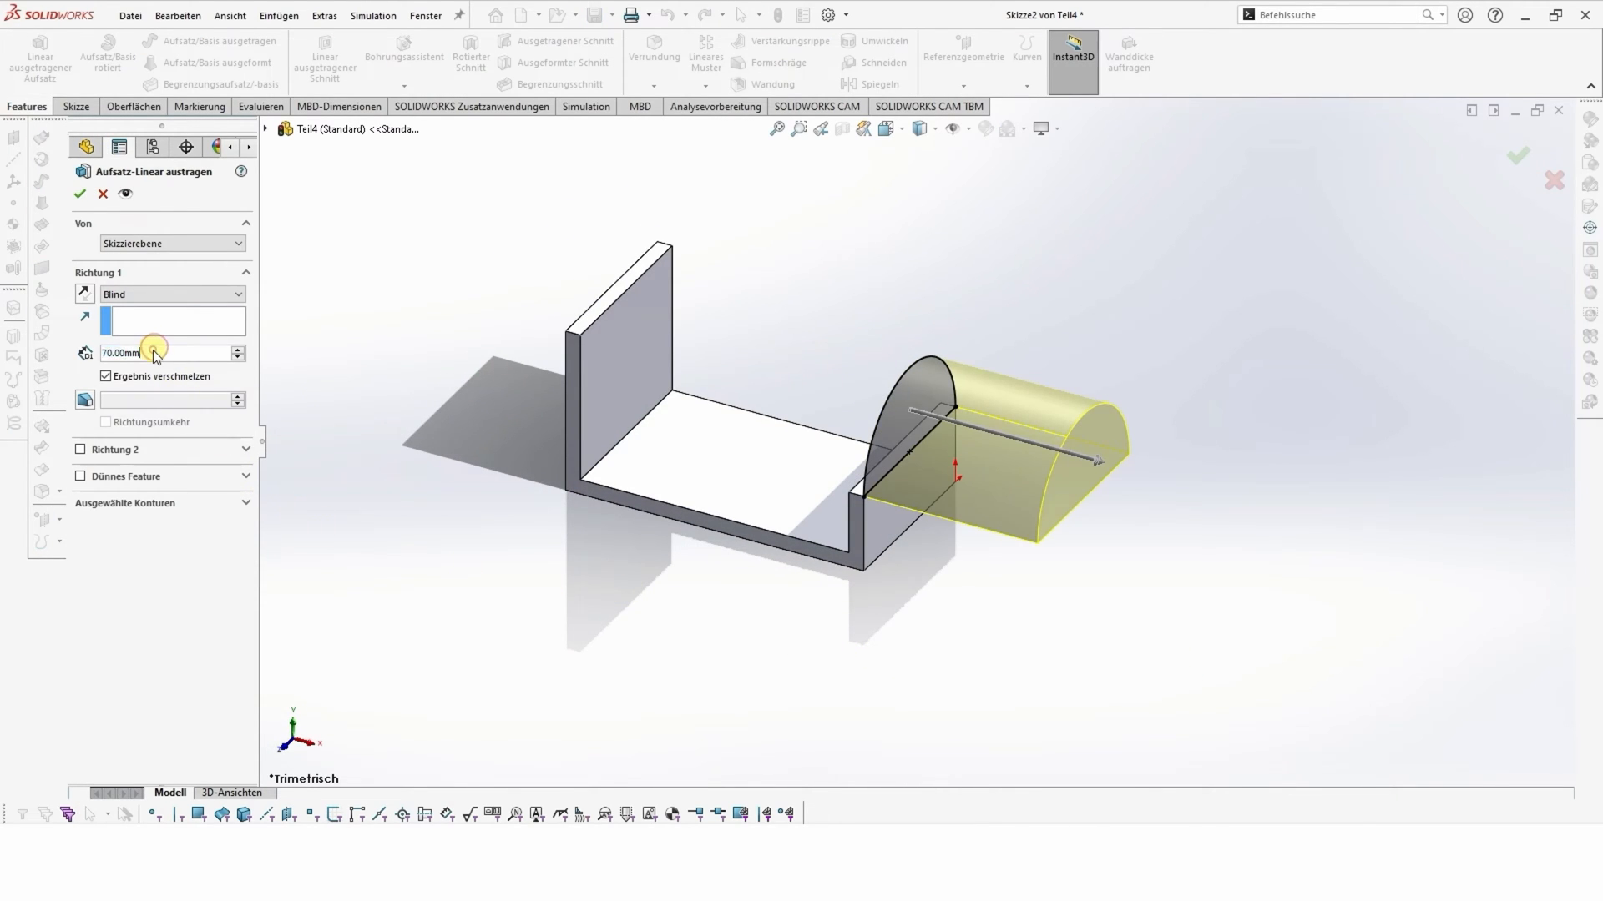
pyautogui.write('6')
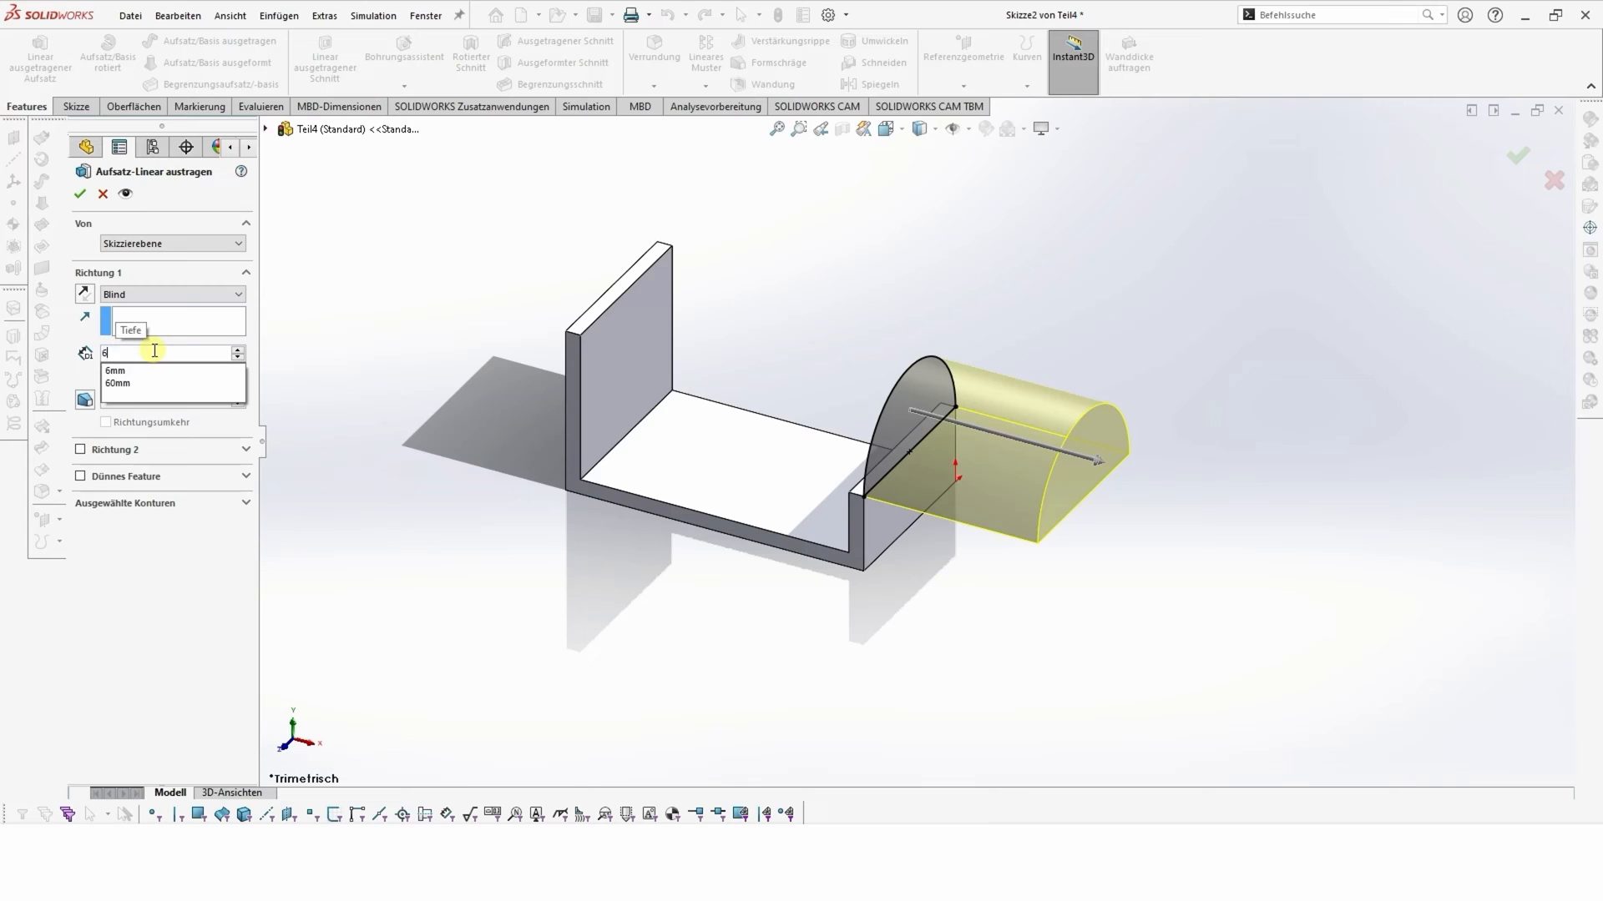
pyautogui.press('Return')
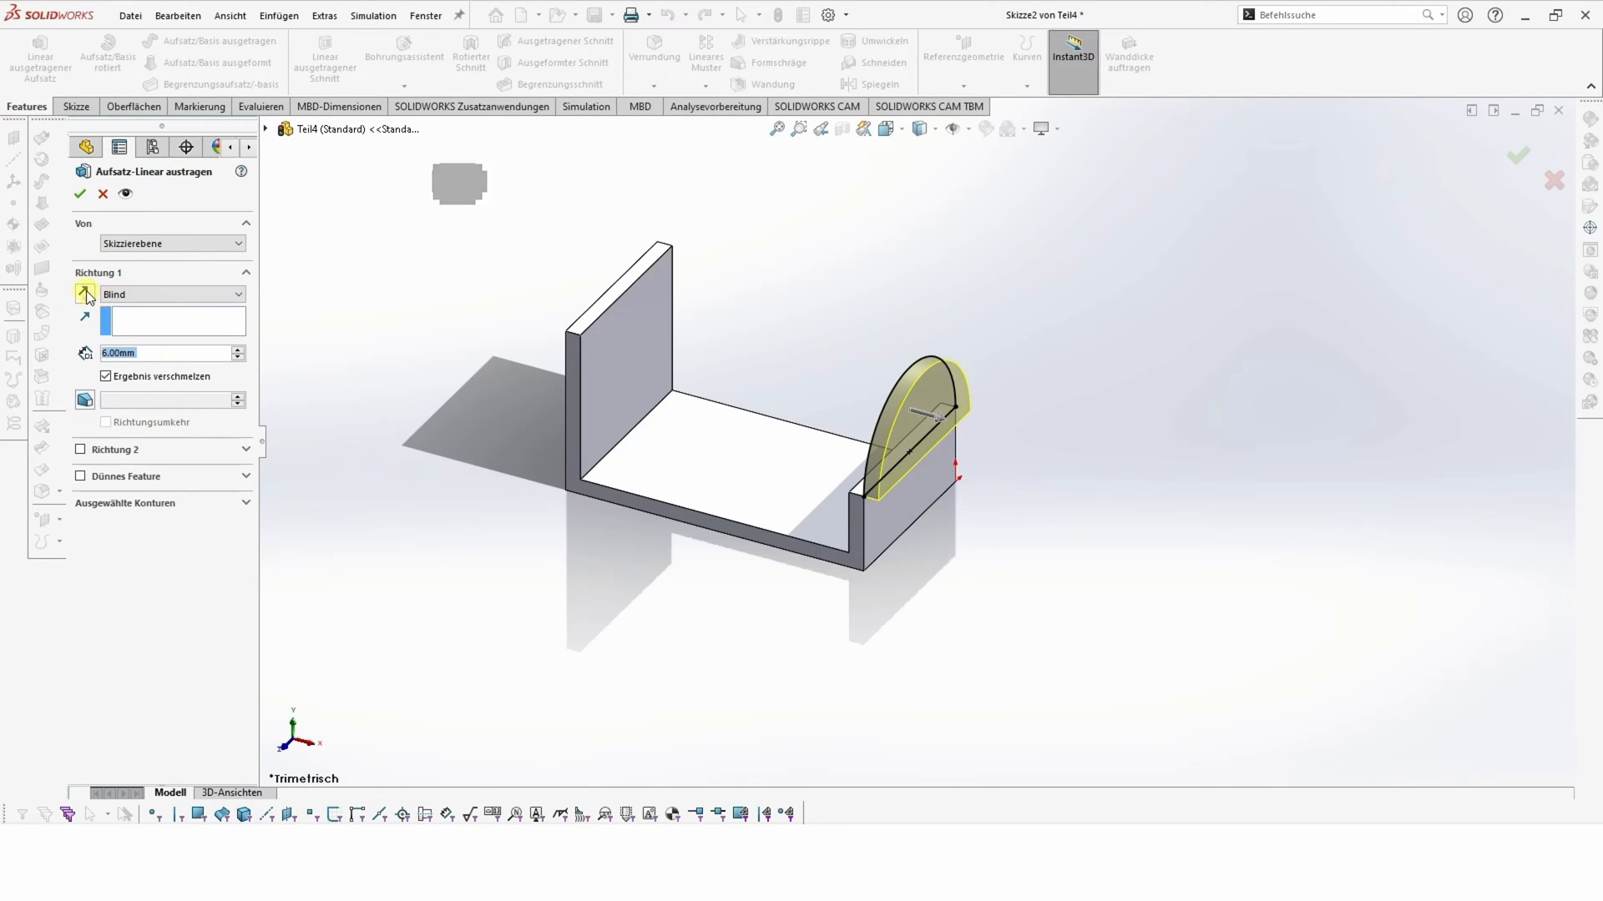
pyautogui.click(84, 293)
pyautogui.click(84, 294)
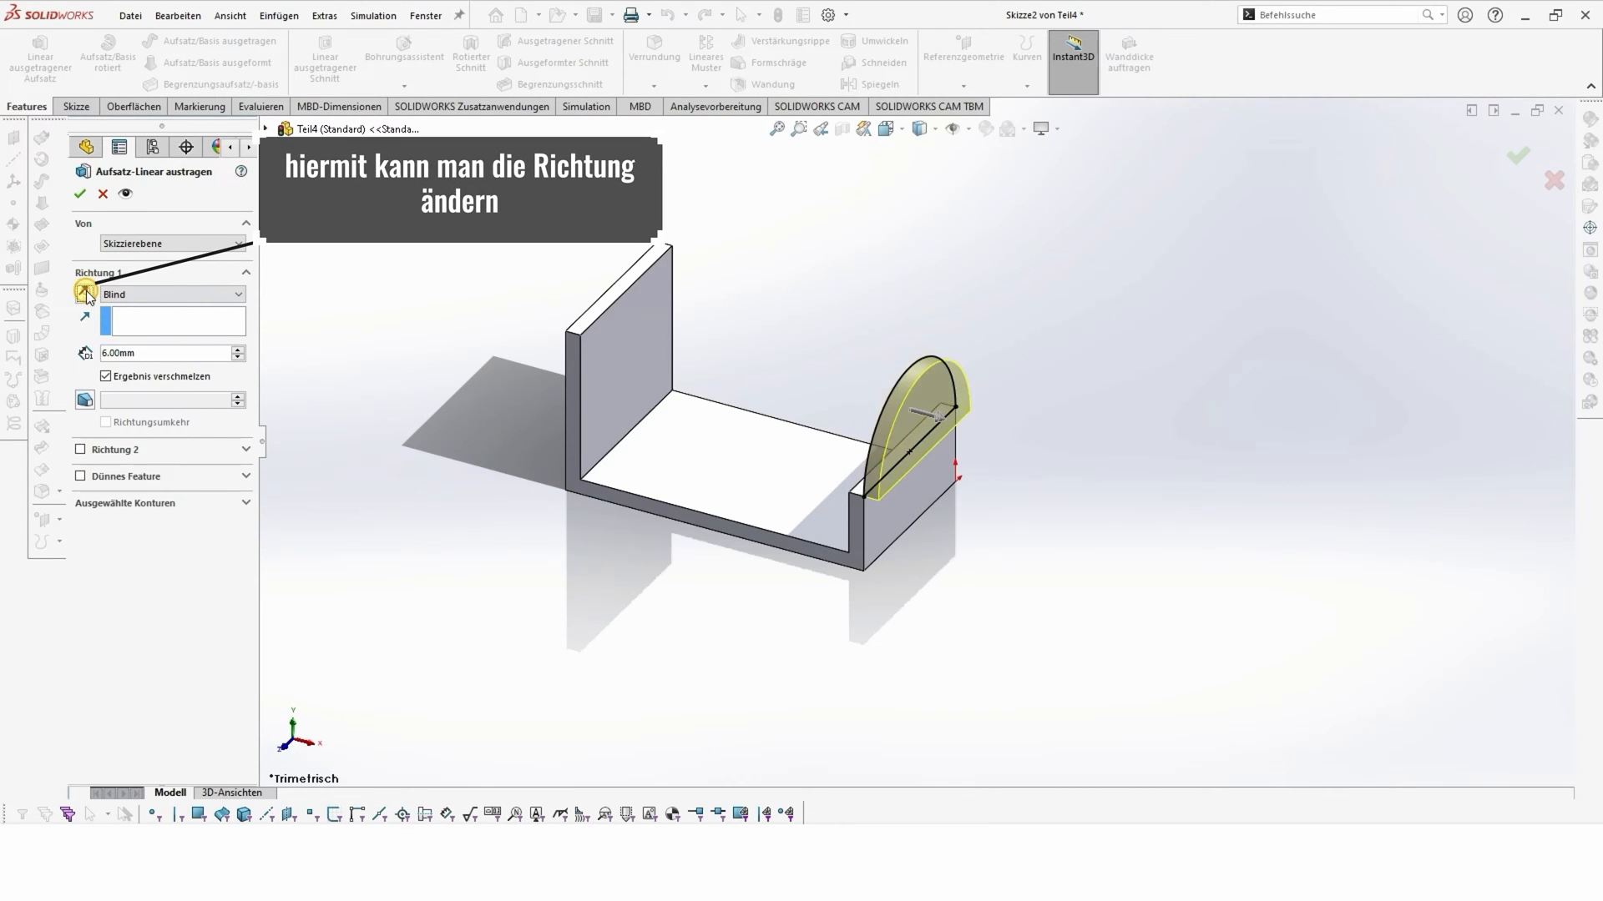
pyautogui.click(86, 293)
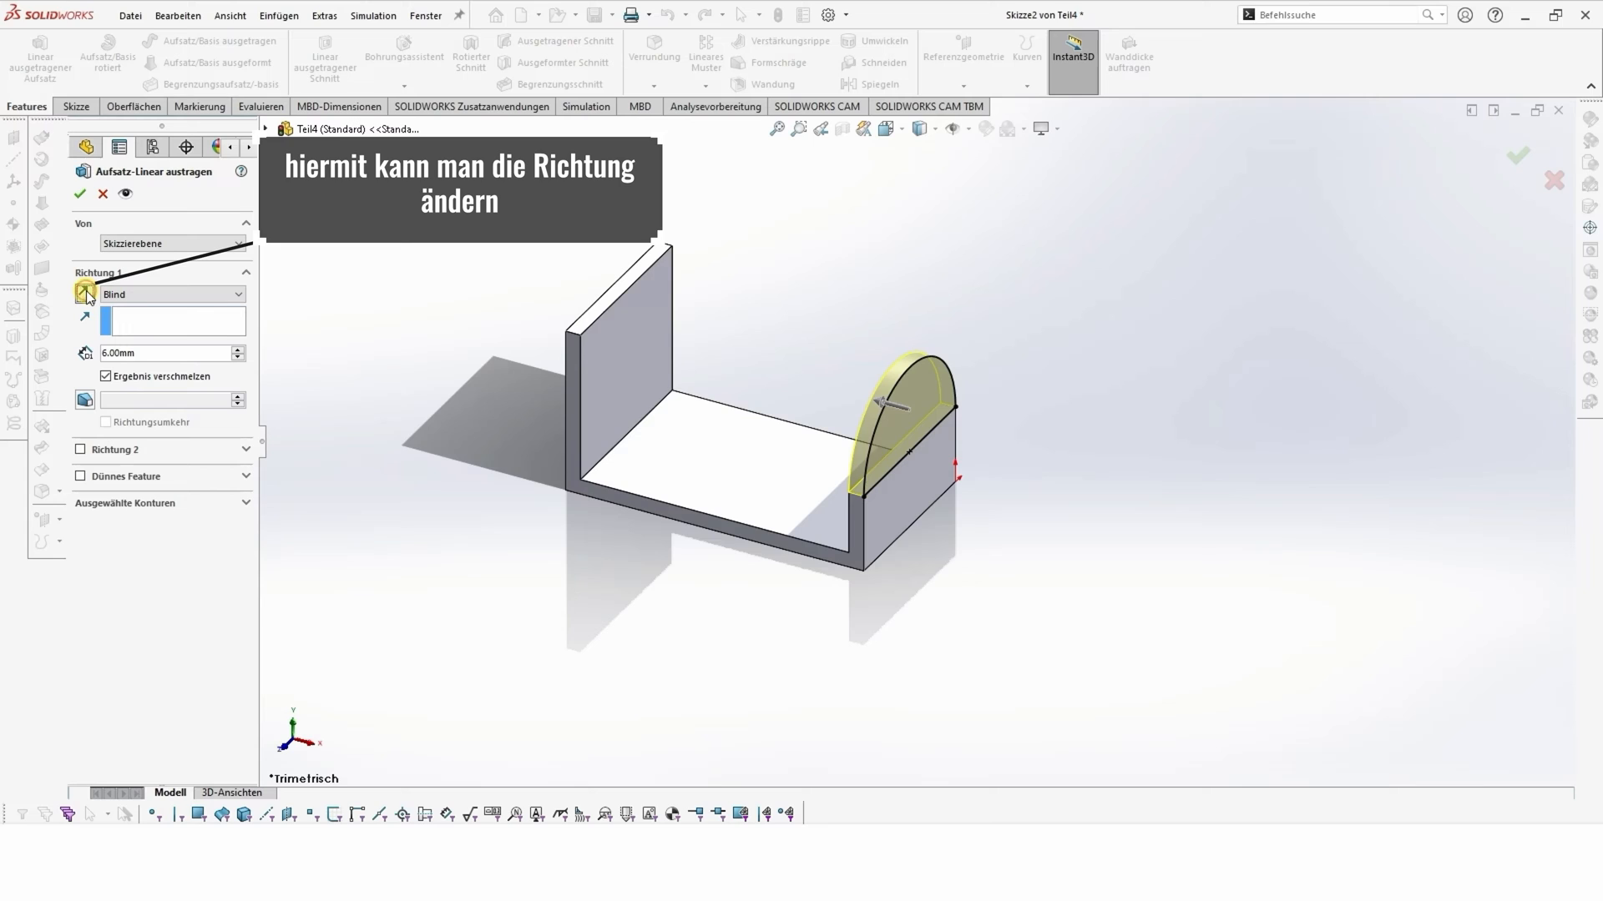
pyautogui.click(78, 192)
pyautogui.click(860, 666)
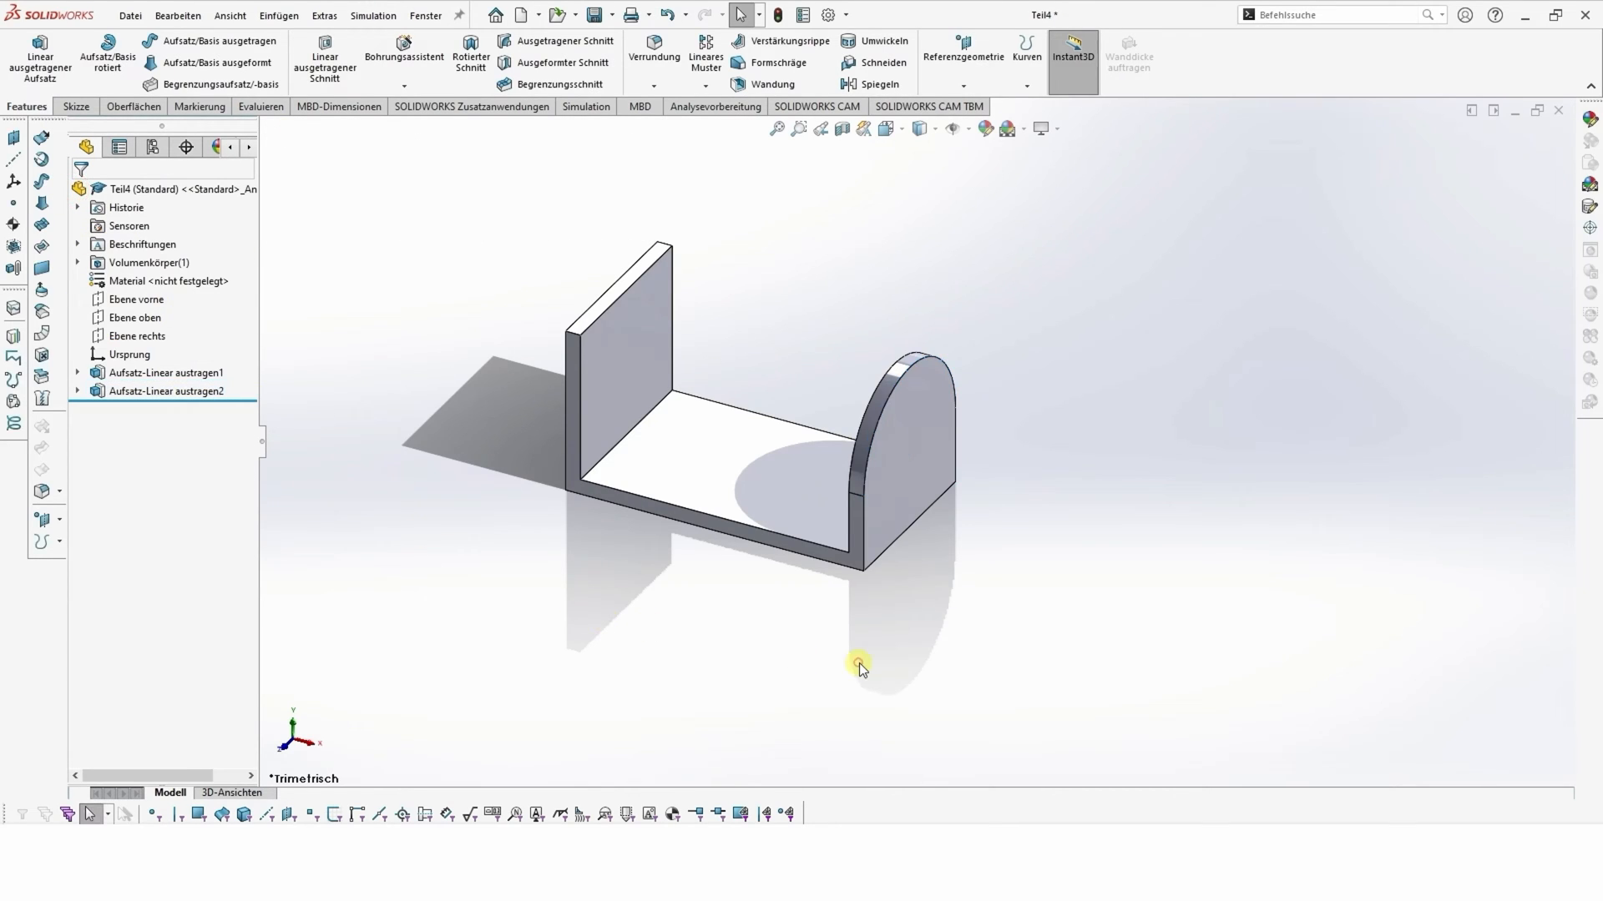
# - Sketch two circles on the rounded leg's outer face: about 9.6 mm radius at the arc centre and about 2 mm radius directly above it
pyautogui.click(895, 474)
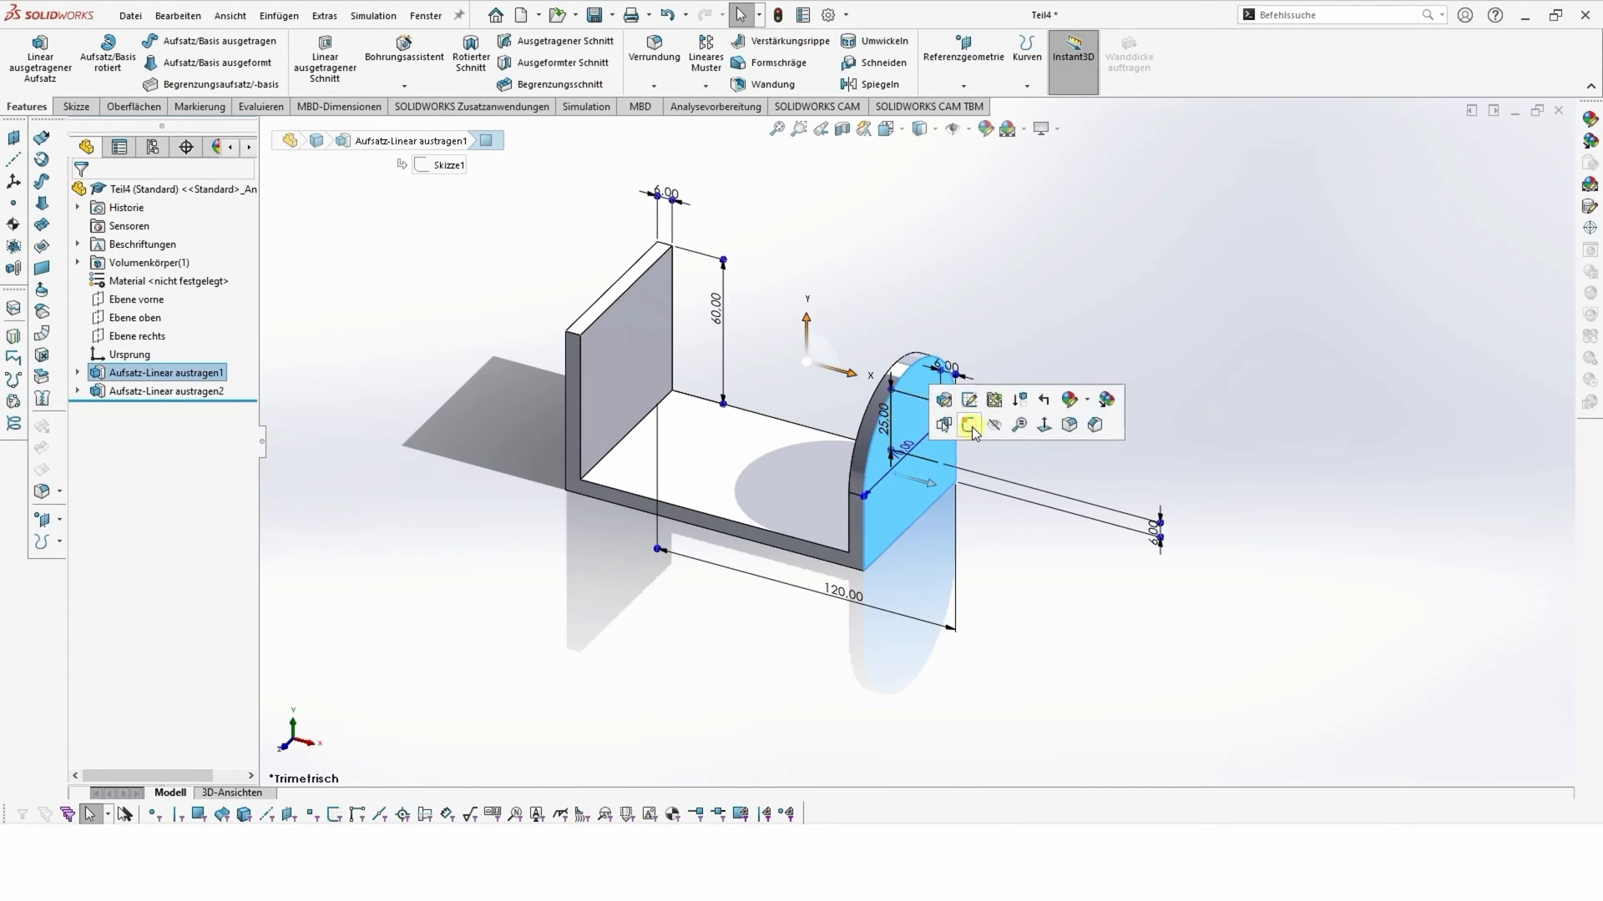
pyautogui.click(971, 428)
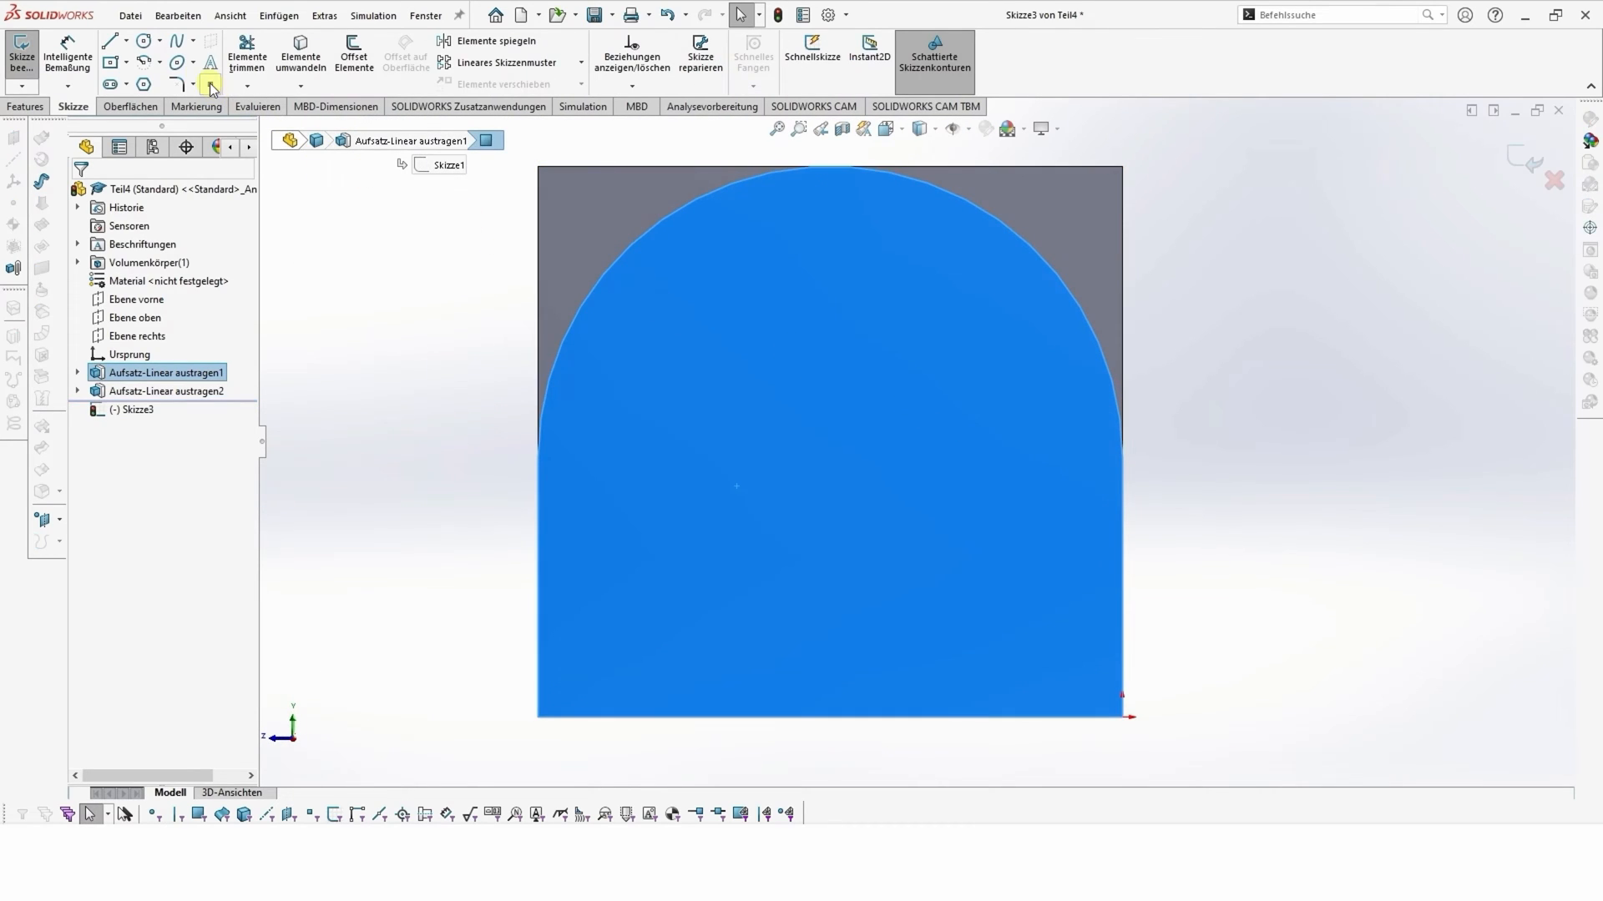
pyautogui.click(151, 44)
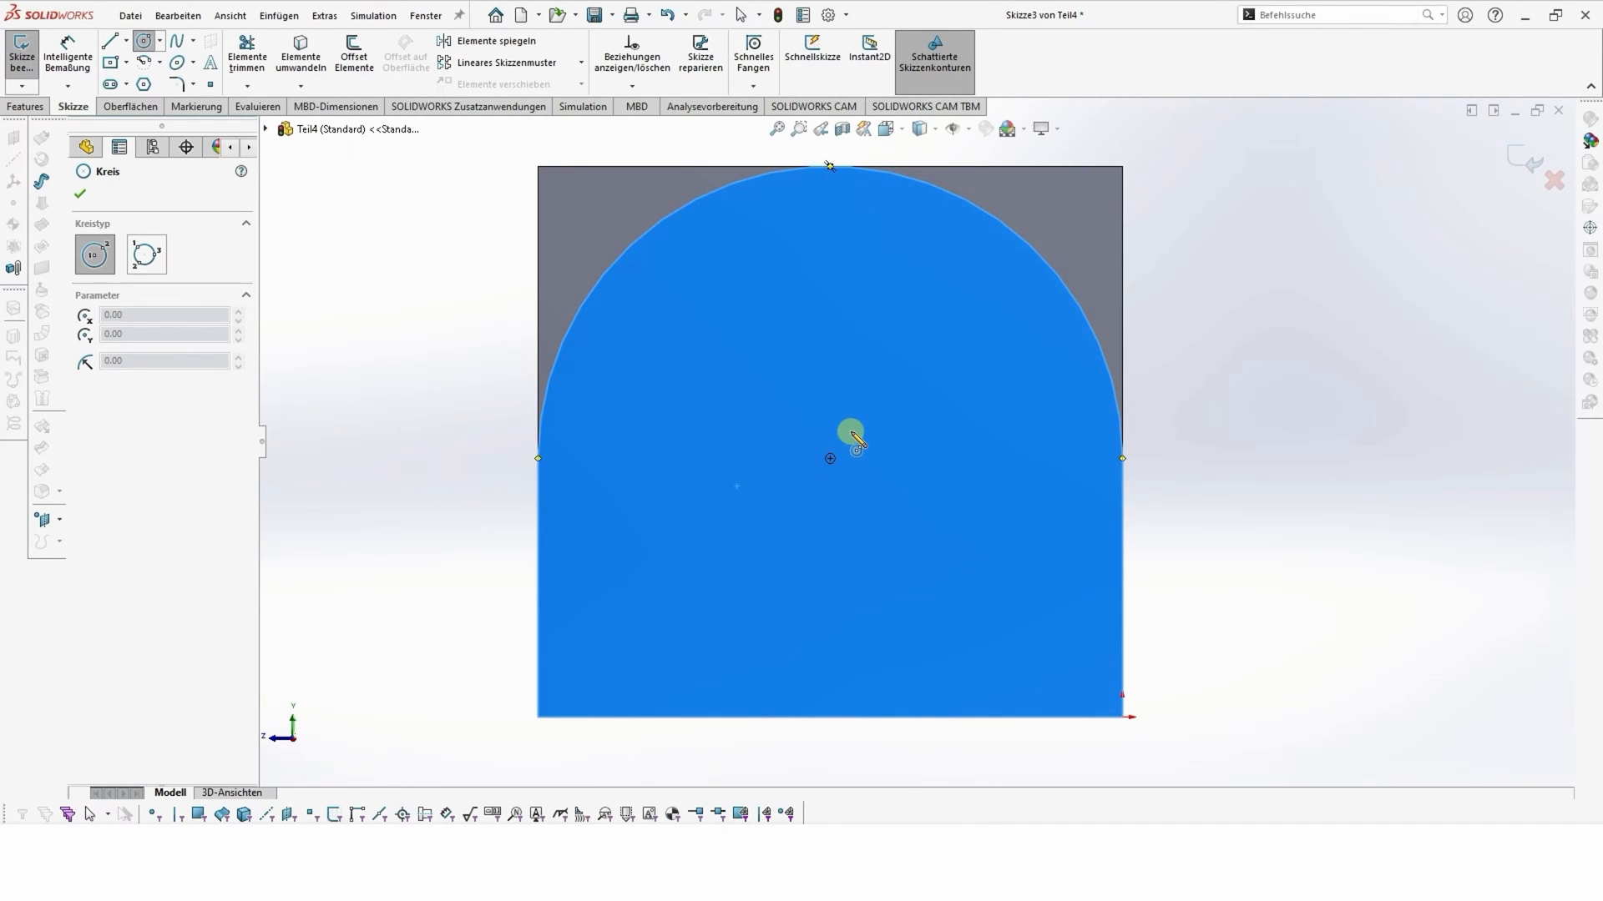
pyautogui.click(830, 460)
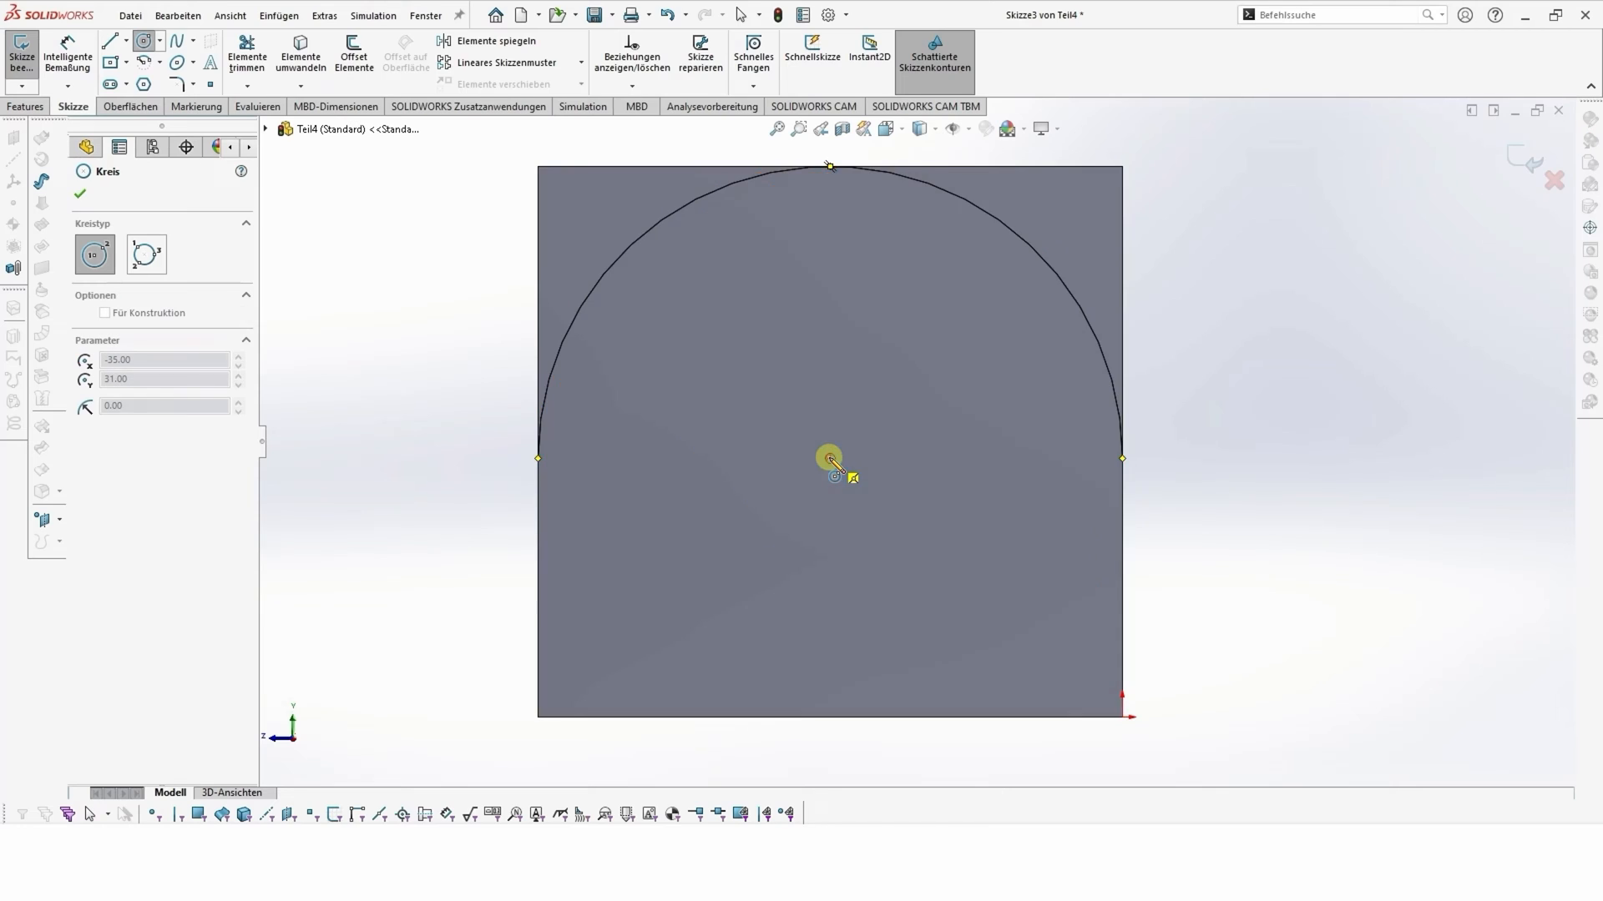
pyautogui.click(838, 381)
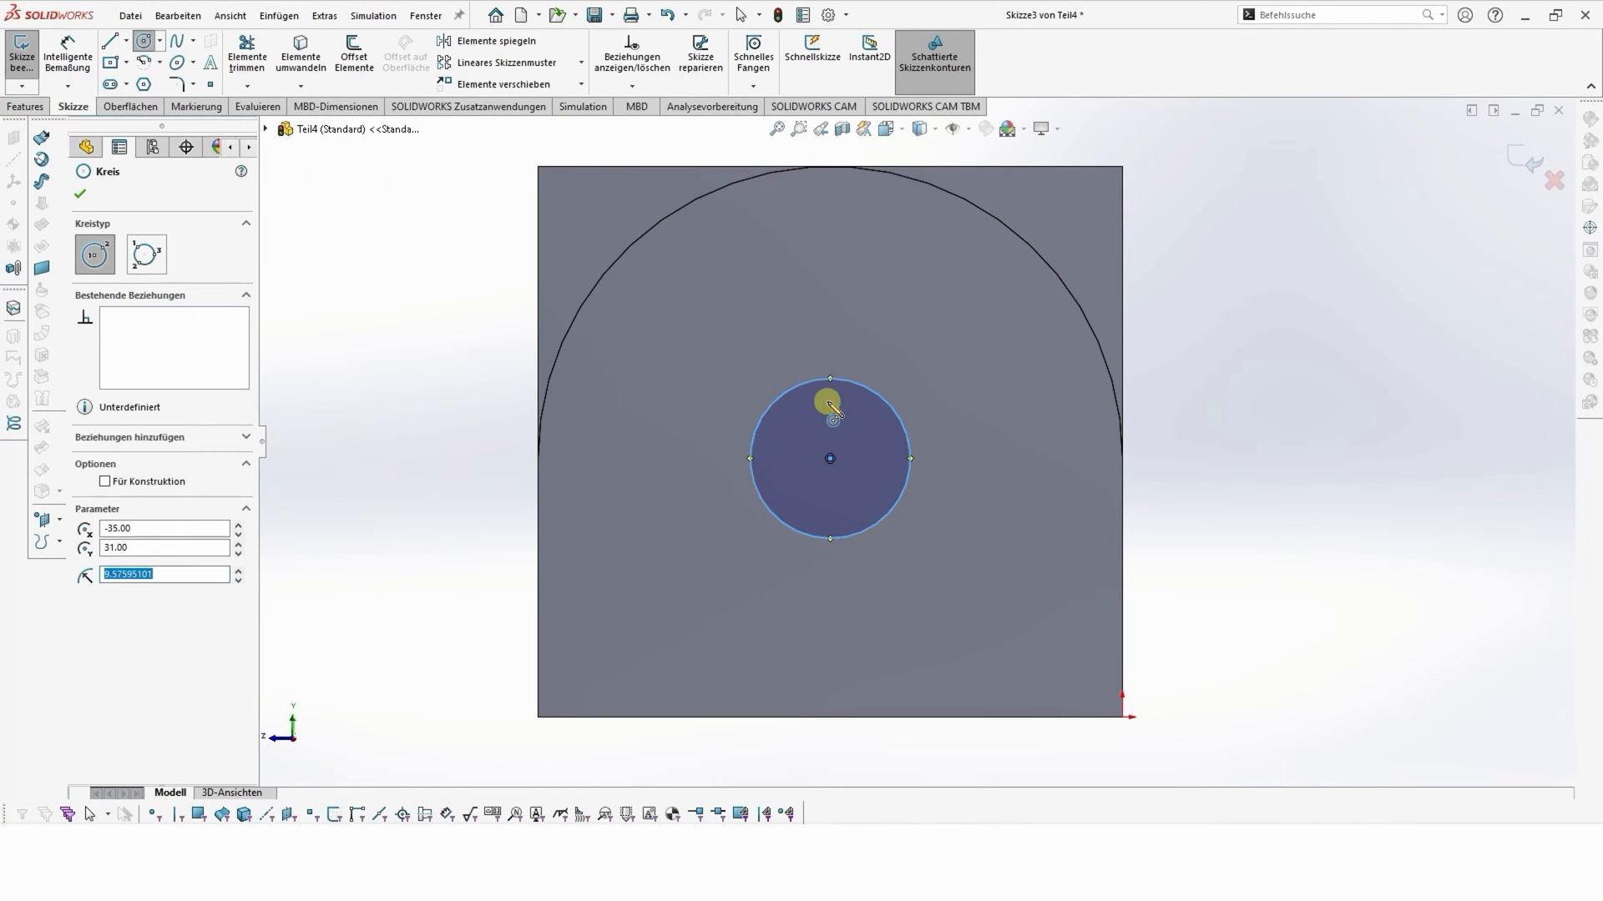
pyautogui.click(830, 316)
pyautogui.click(830, 298)
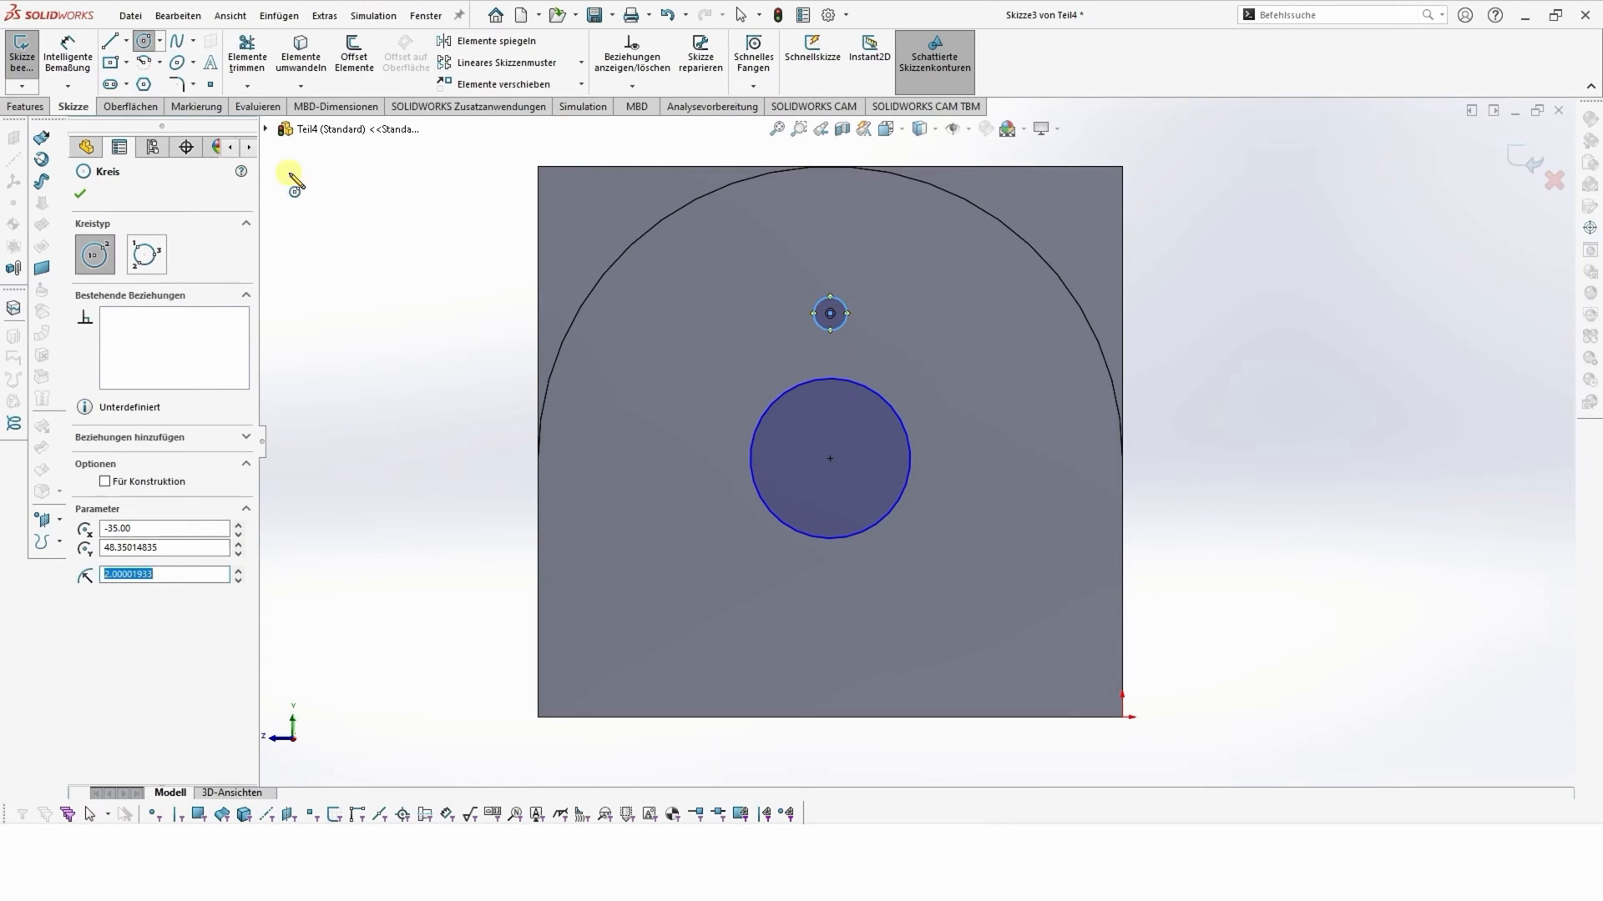
# - Dimension the small upper circle to a diameter of 3 mm and the central circle to 20 mm
pyautogui.click(69, 61)
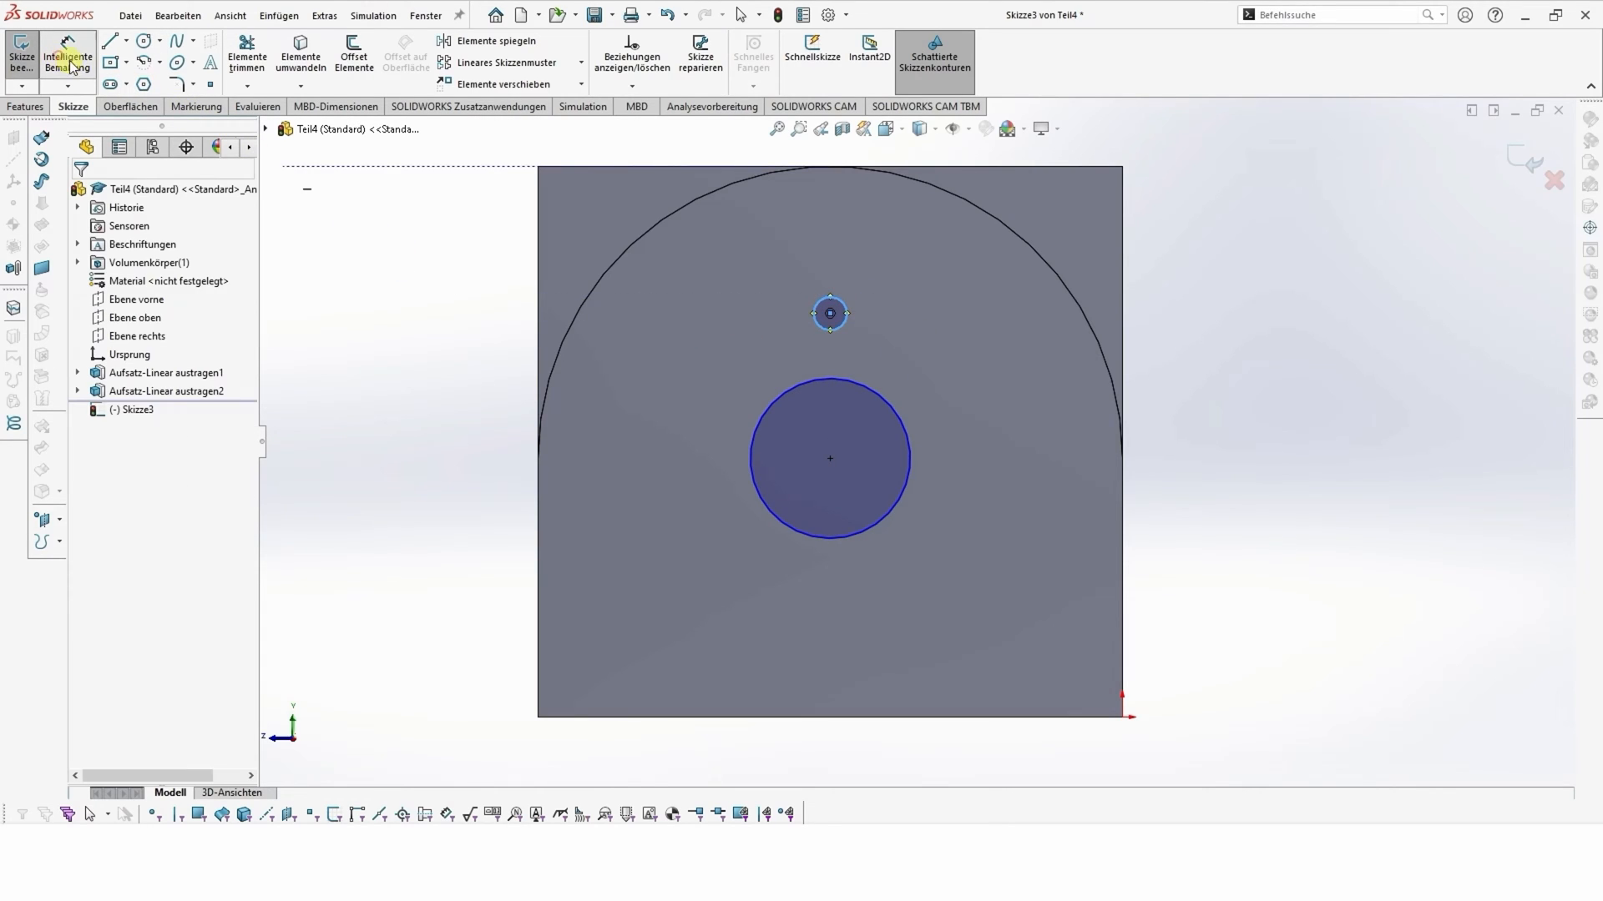
pyautogui.click(814, 307)
pyautogui.click(743, 319)
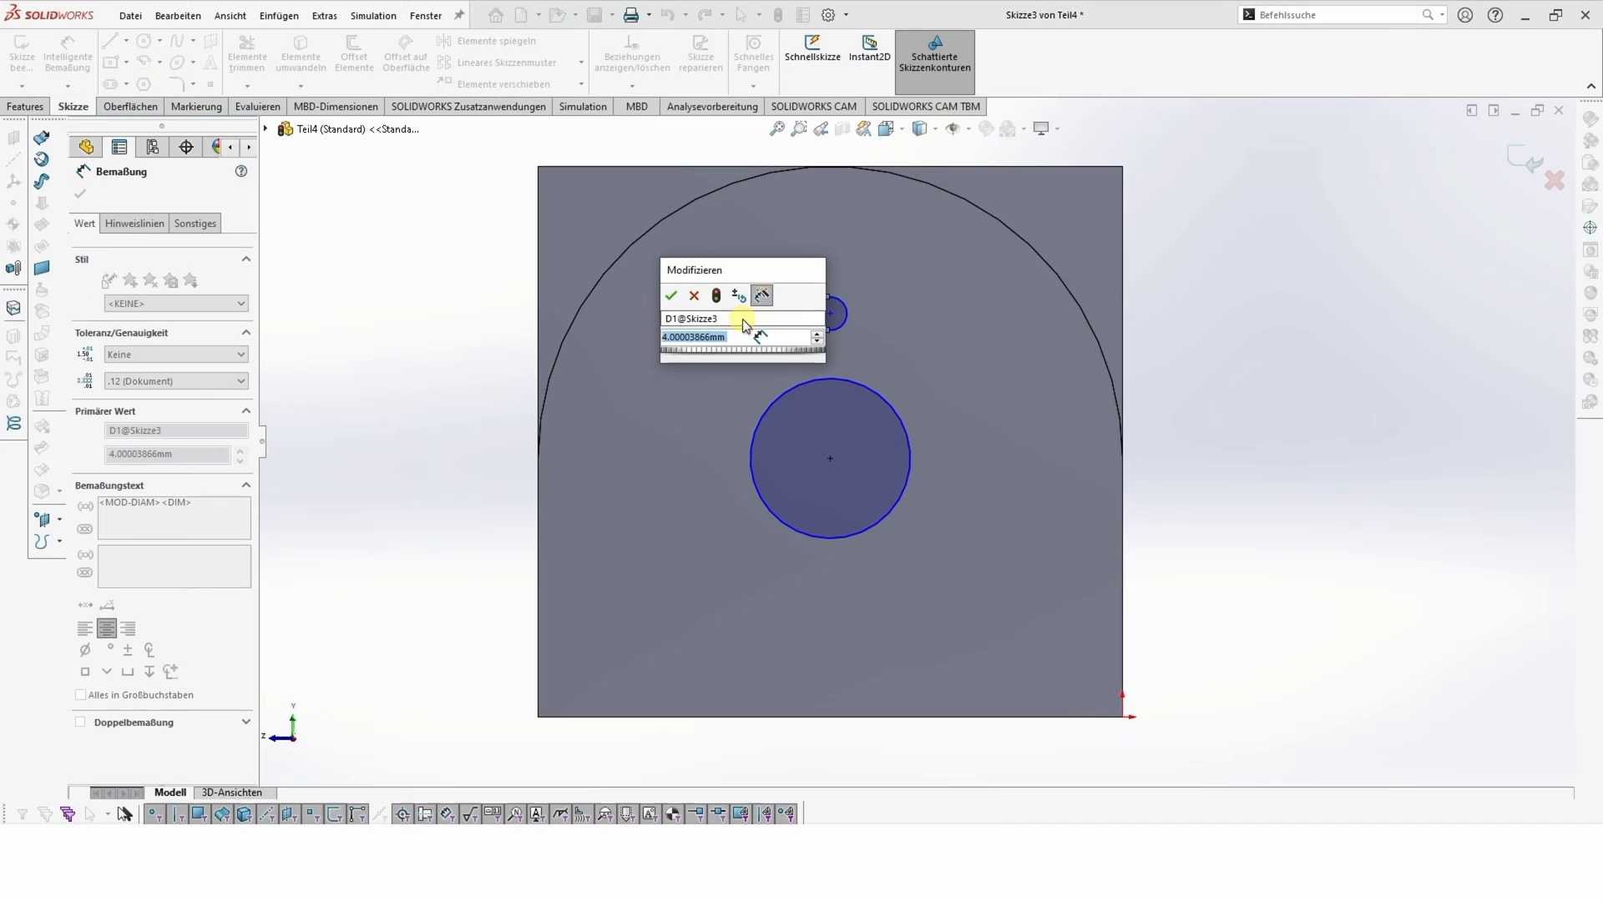
pyautogui.write('3')
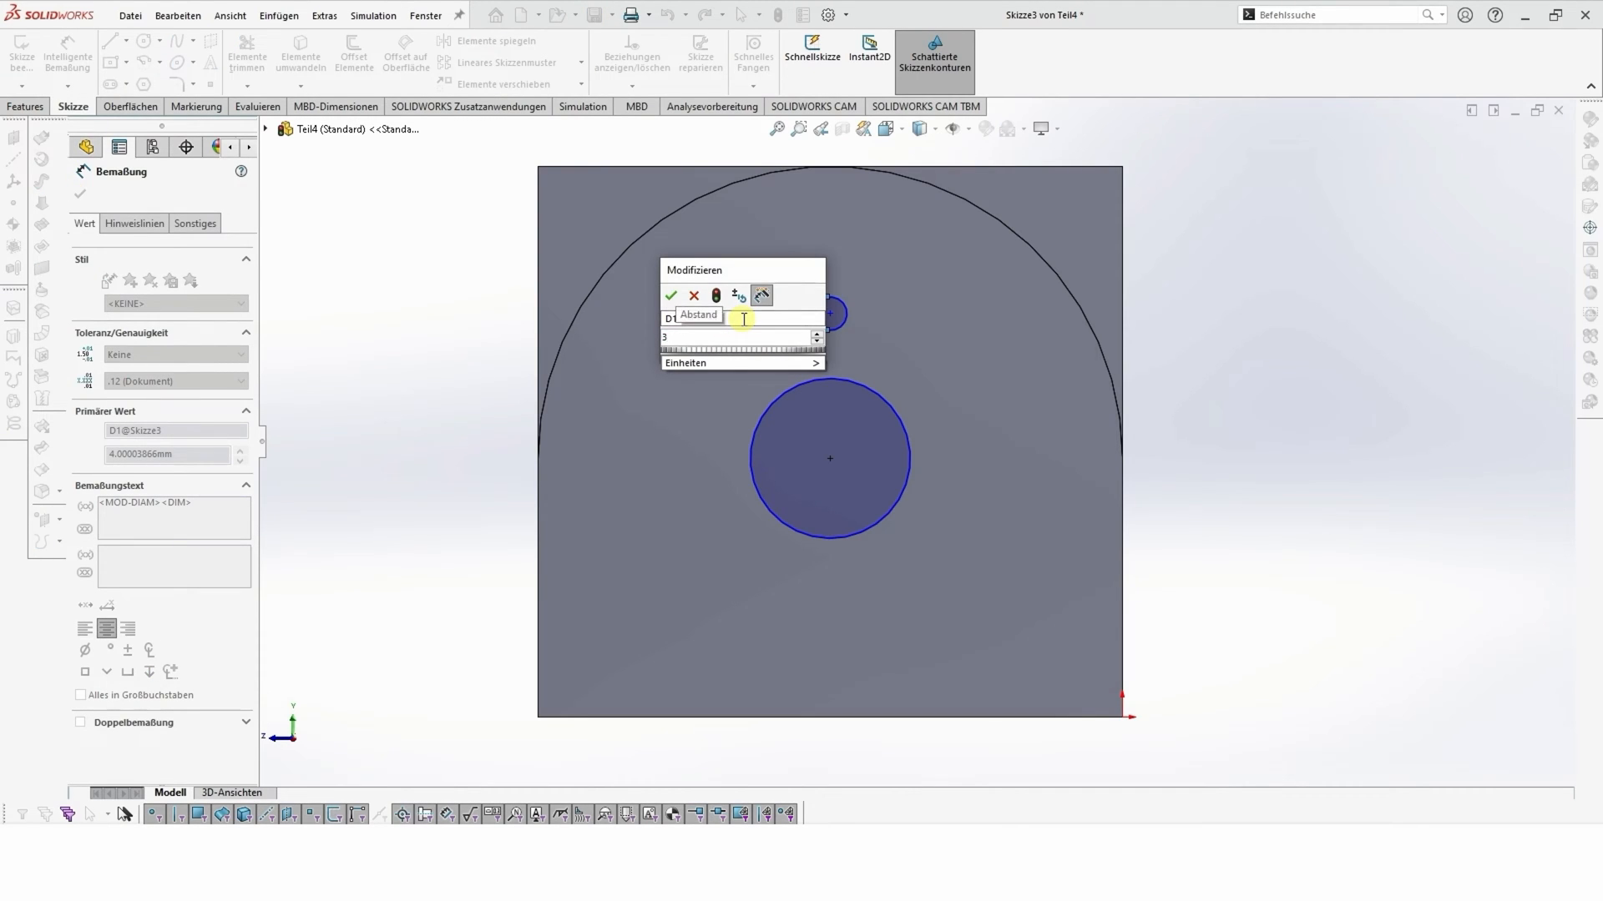
pyautogui.press('Return')
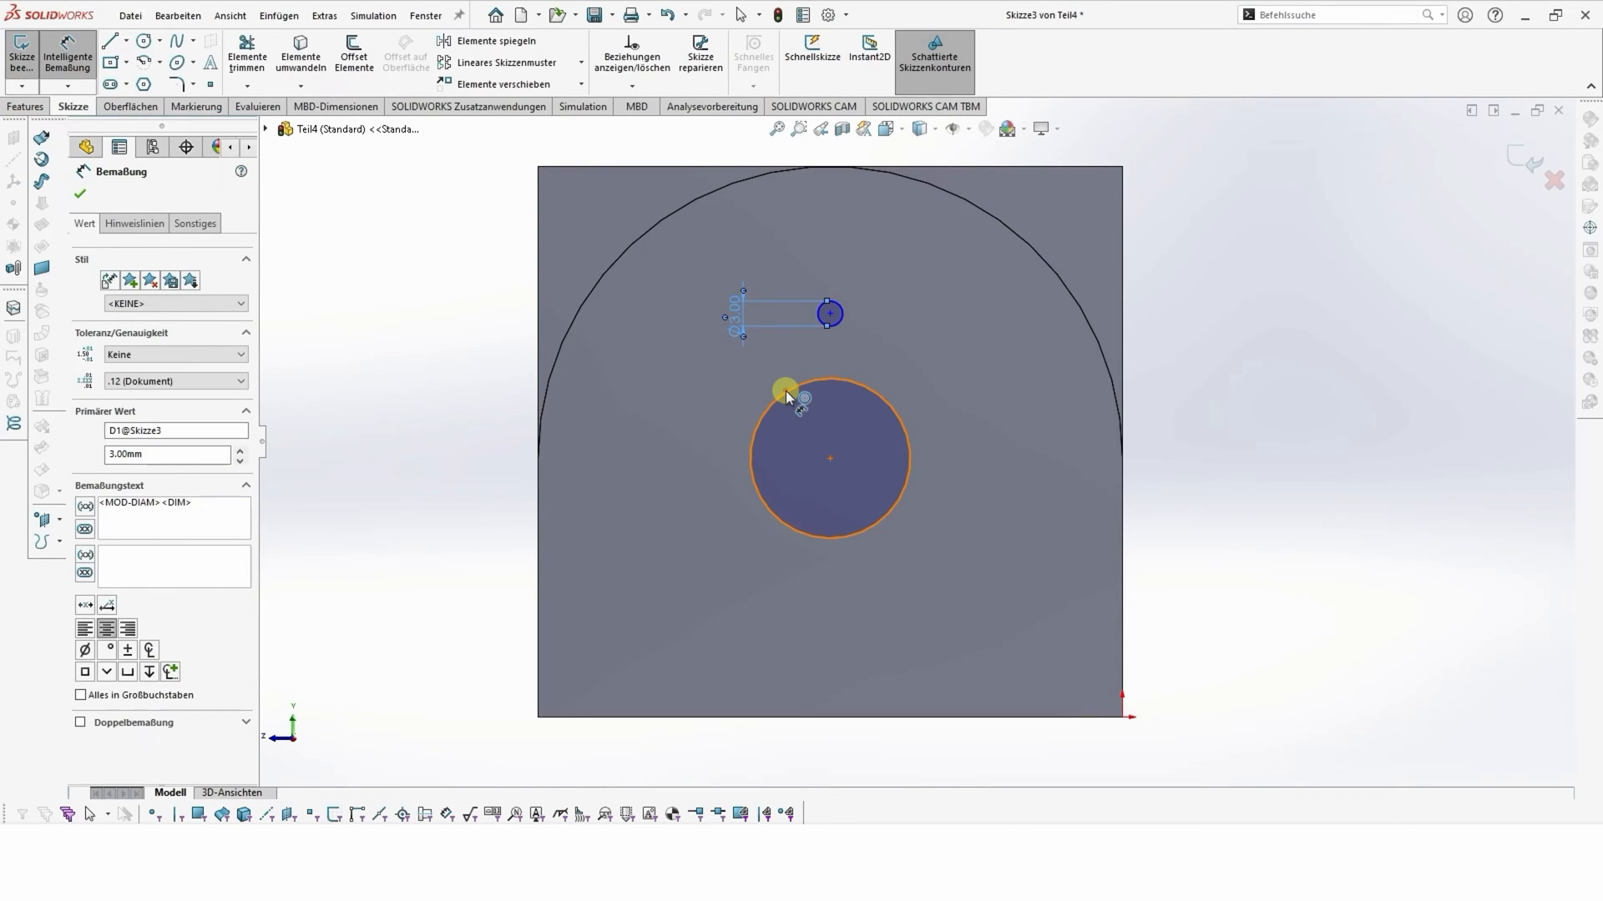
pyautogui.click(785, 389)
pyautogui.click(698, 424)
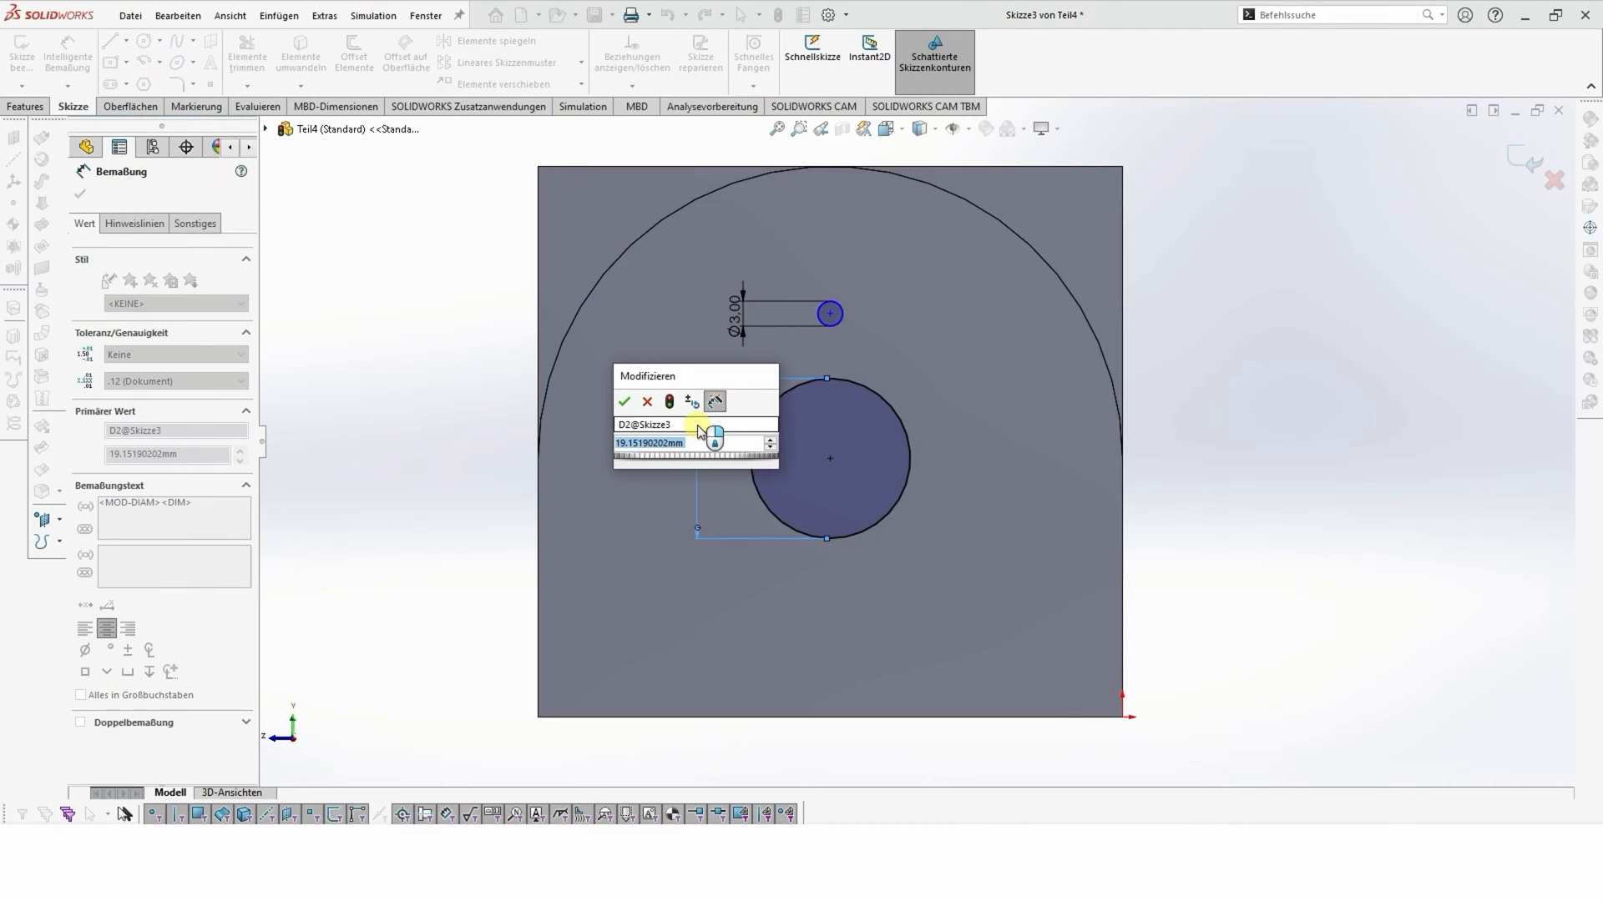
pyautogui.write('20')
pyautogui.press('Return')
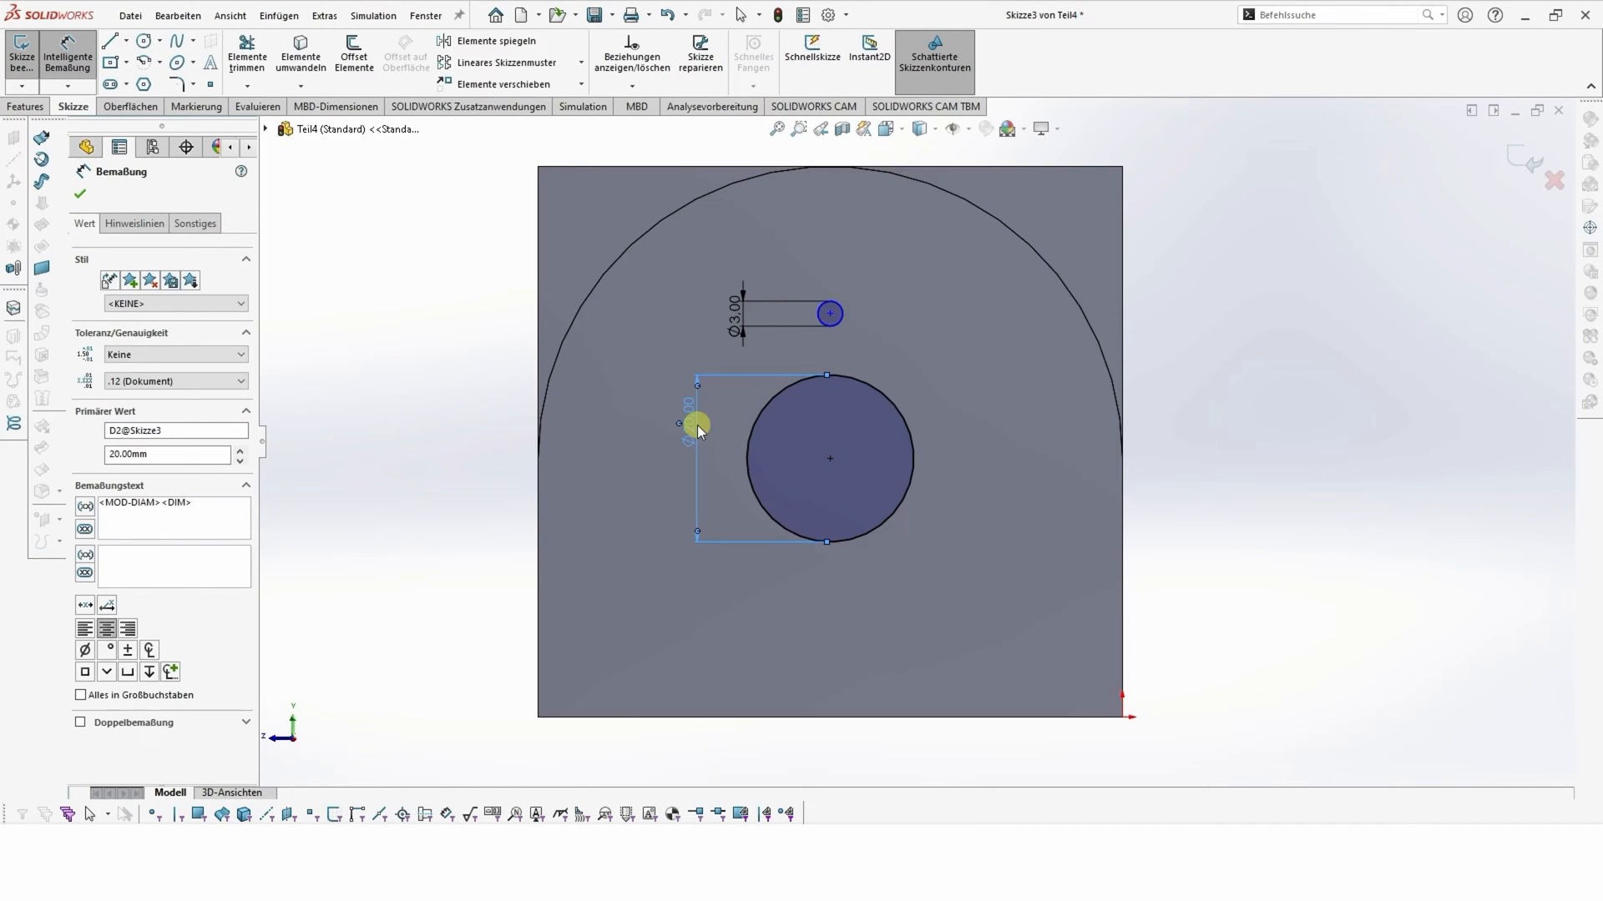
# - Dimension the vertical distance between the centres of the two circles to 15 mm
pyautogui.click(828, 313)
pyautogui.click(830, 459)
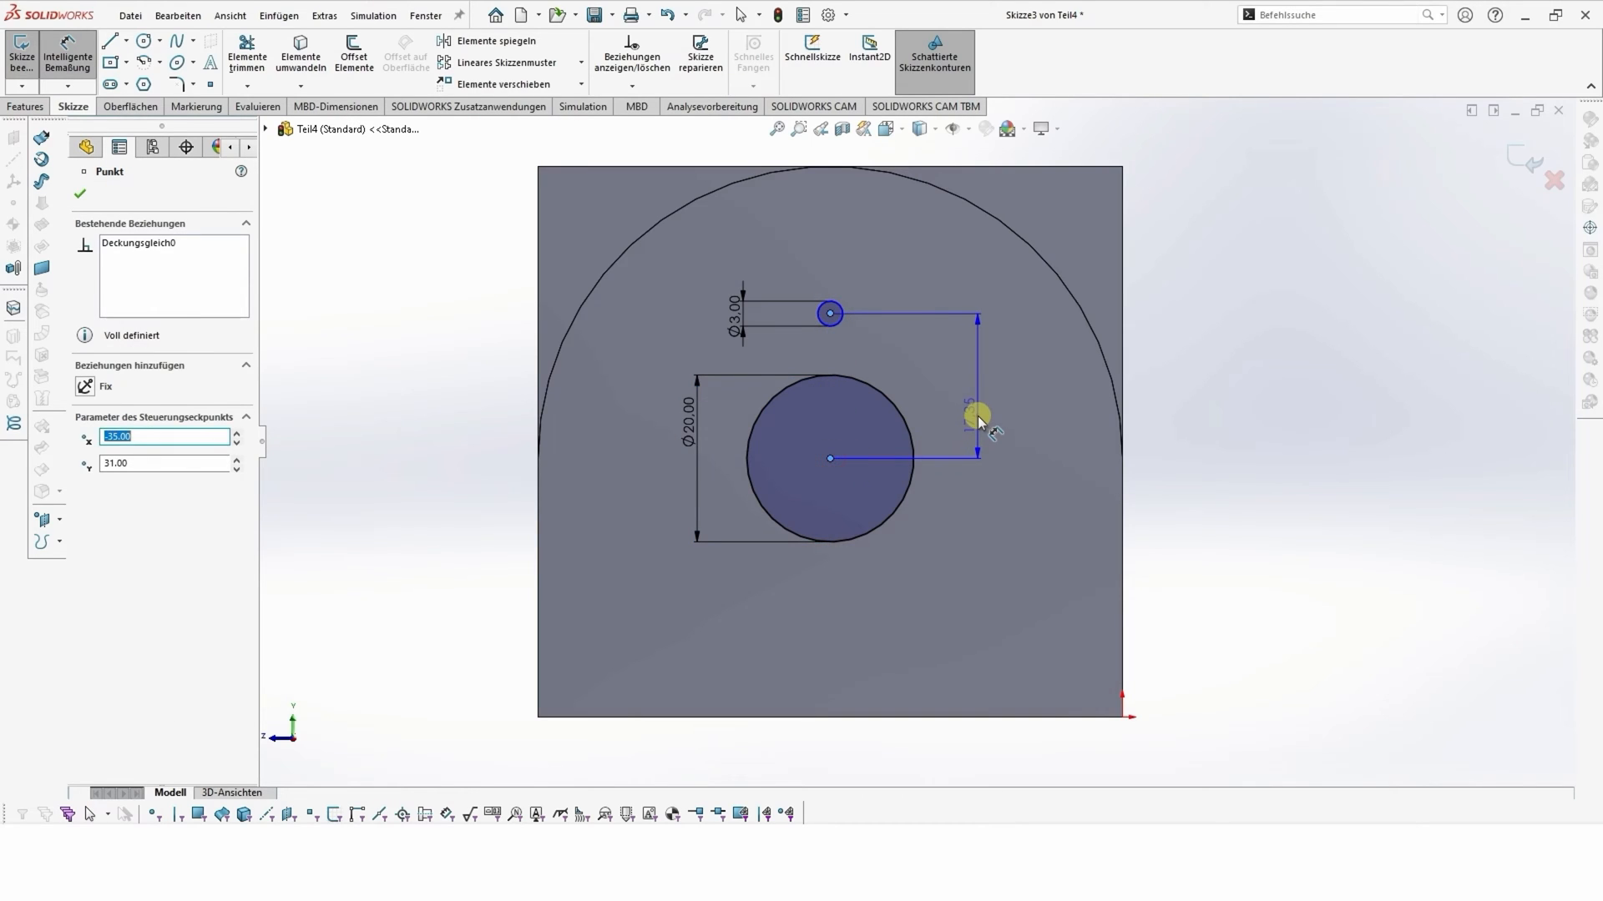
pyautogui.click(978, 416)
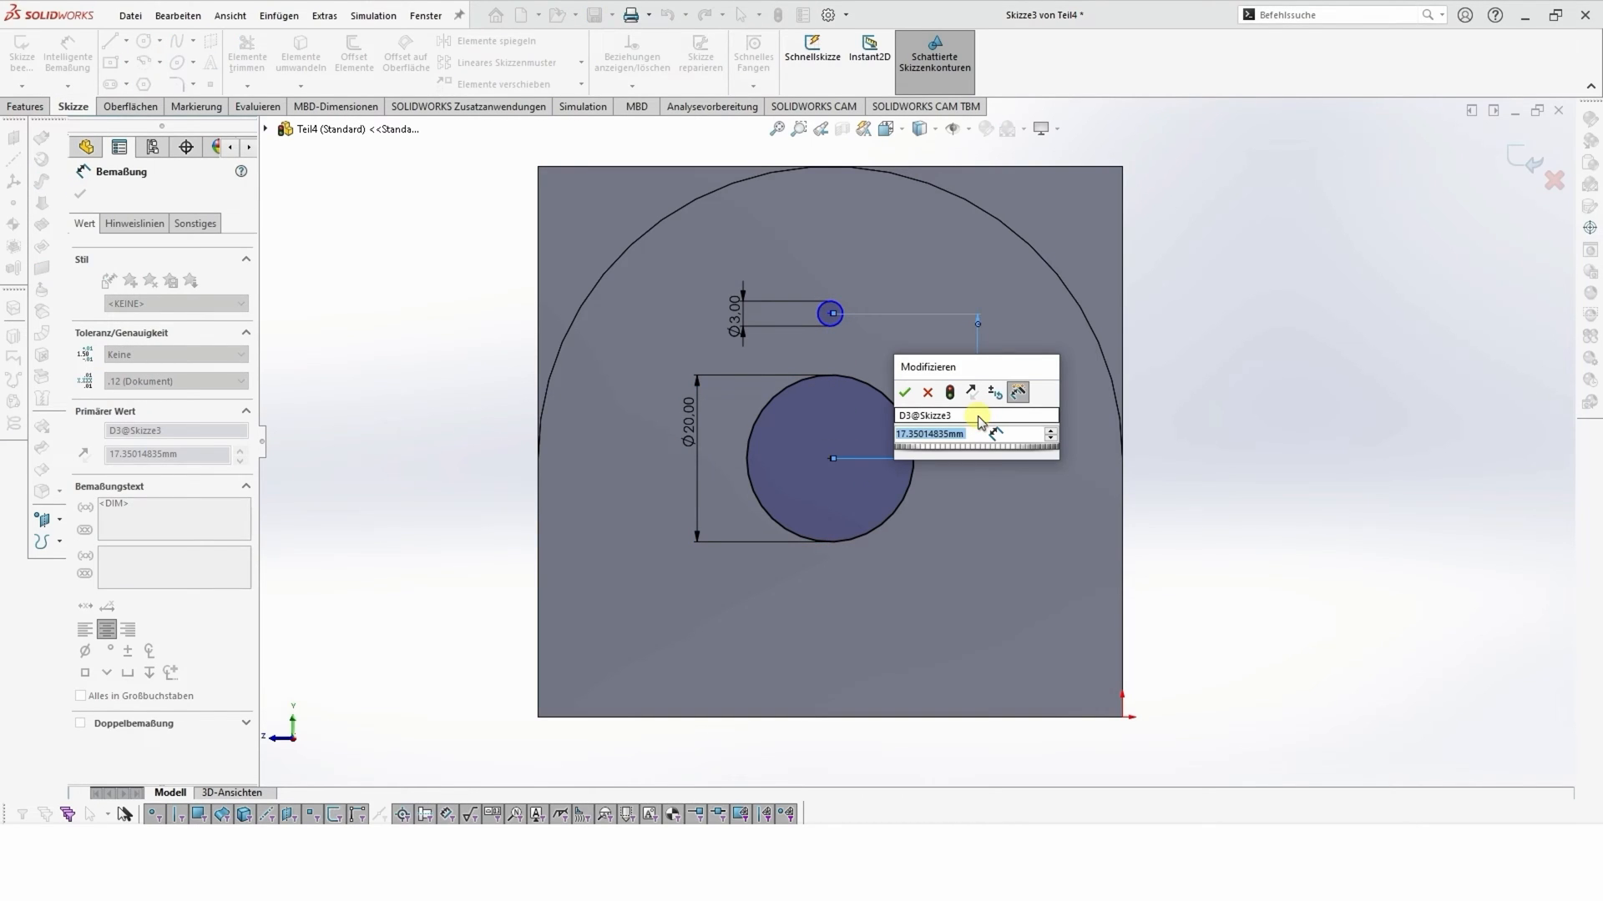
pyautogui.write('15')
pyautogui.press('Return')
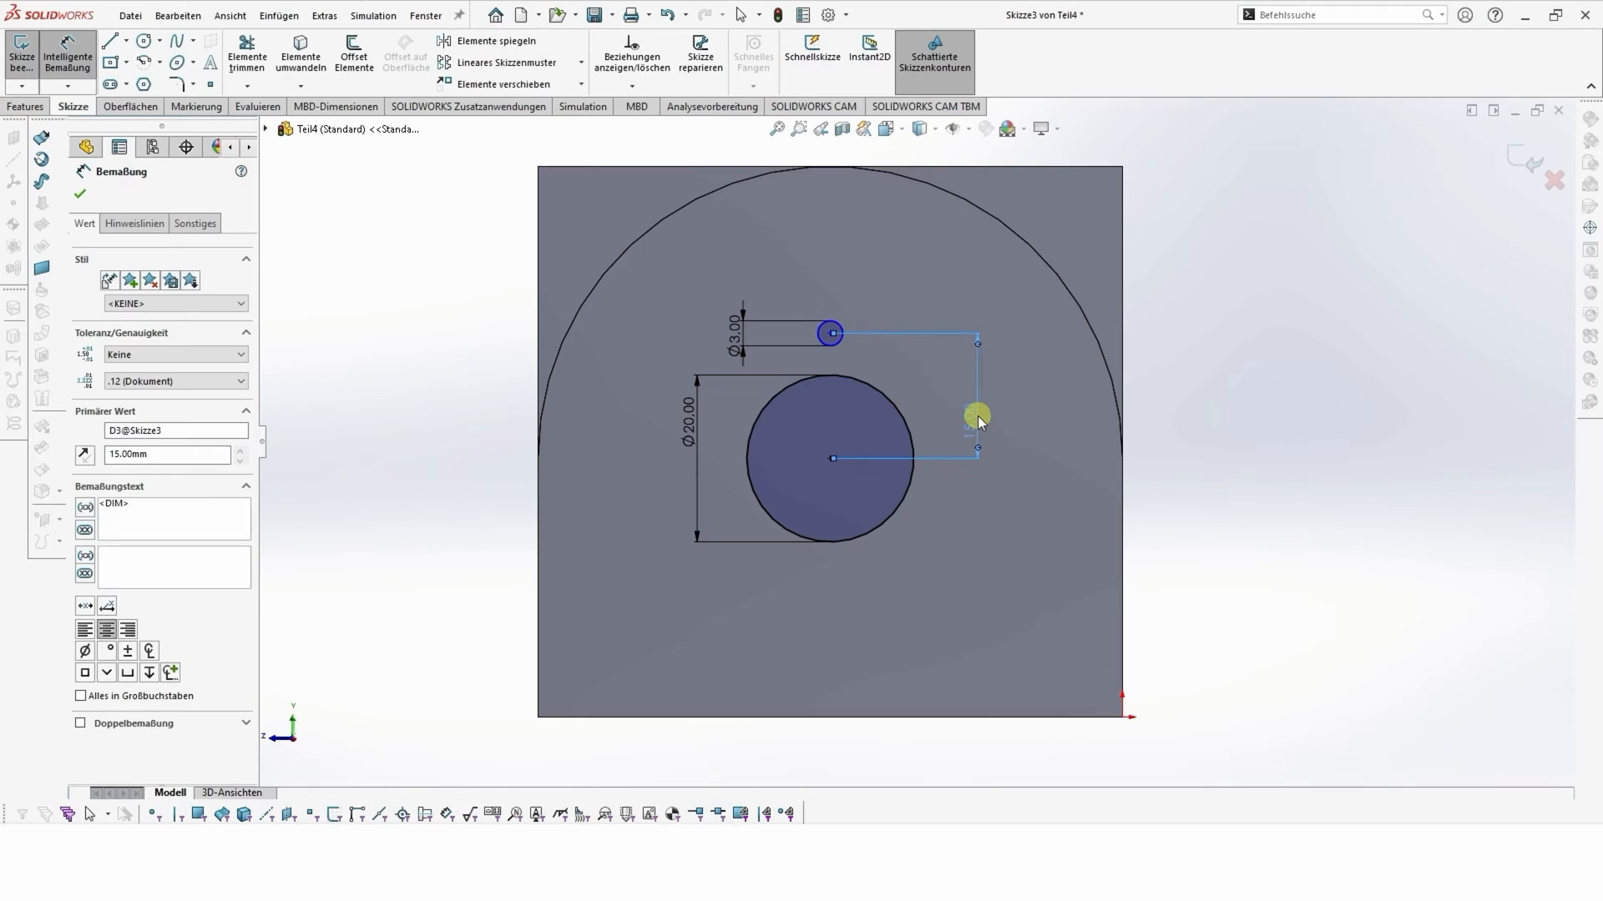
pyautogui.click(81, 194)
# - Cut-extrude the two circles as a blind cut 25 mm deep through the rounded leg
pyautogui.moveTo(383, 459); pyautogui.dragTo(397, 455, button='middle')
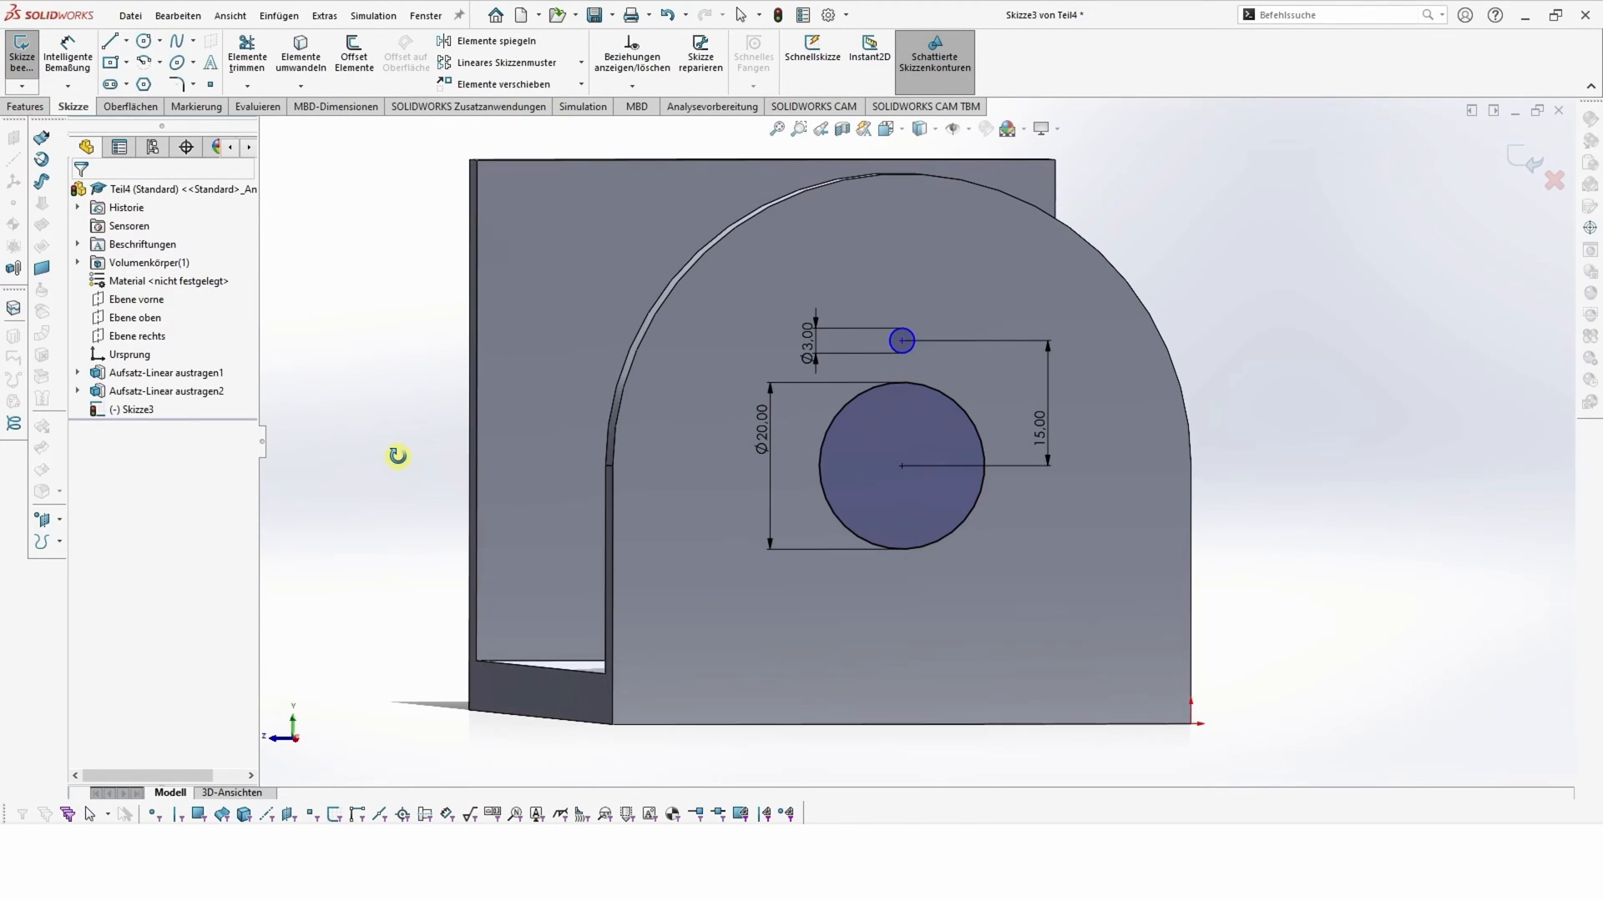
pyautogui.click(23, 106)
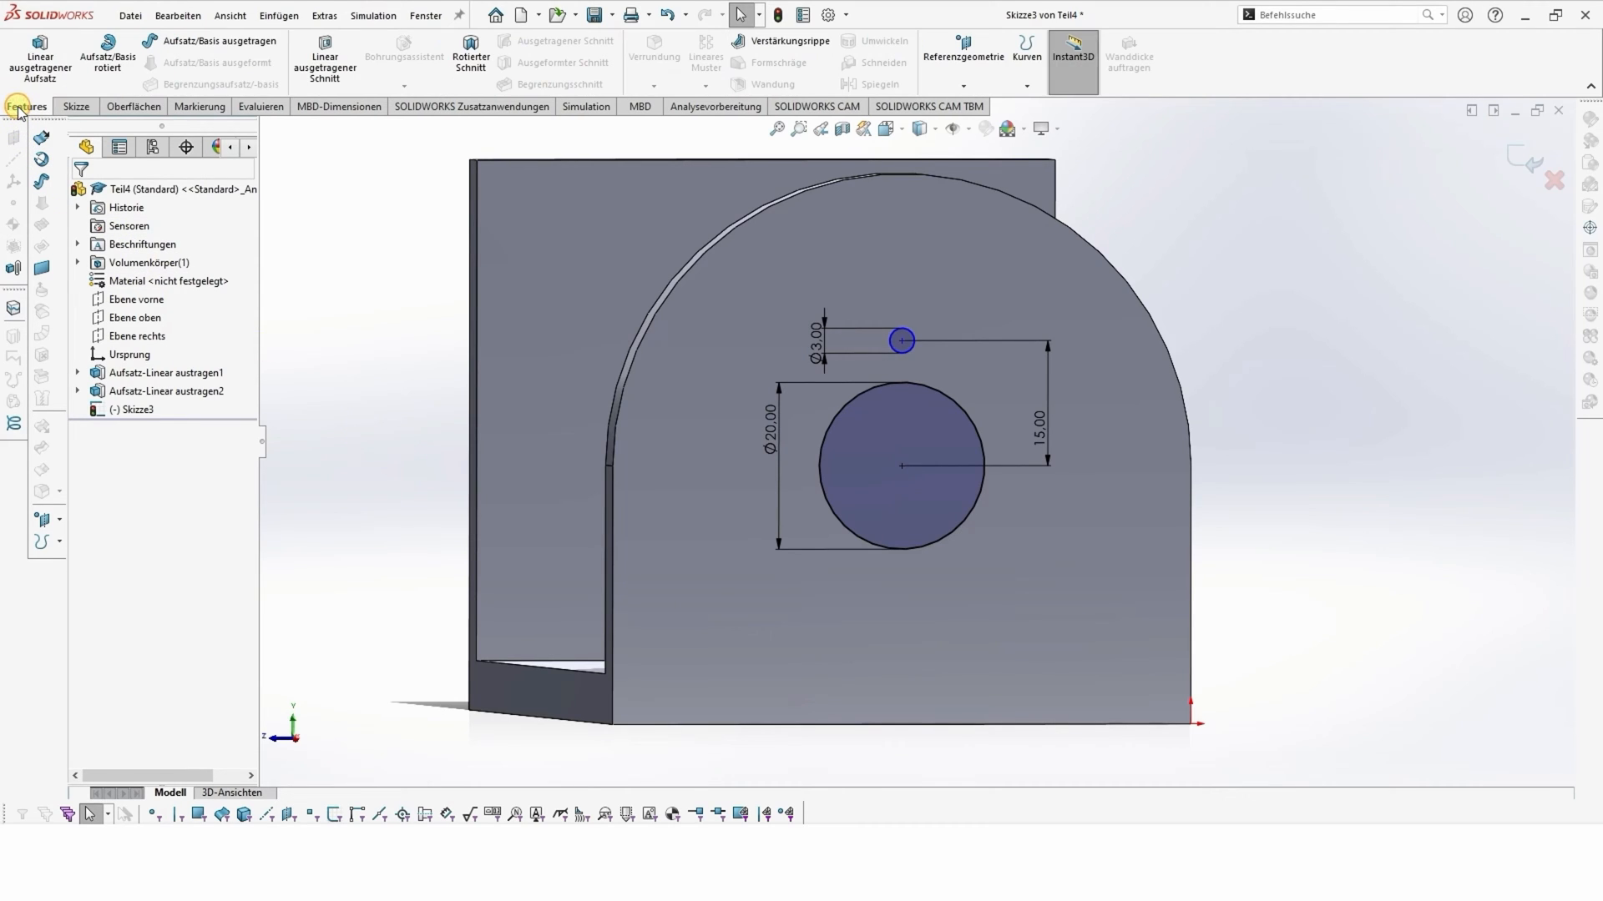
pyautogui.click(309, 62)
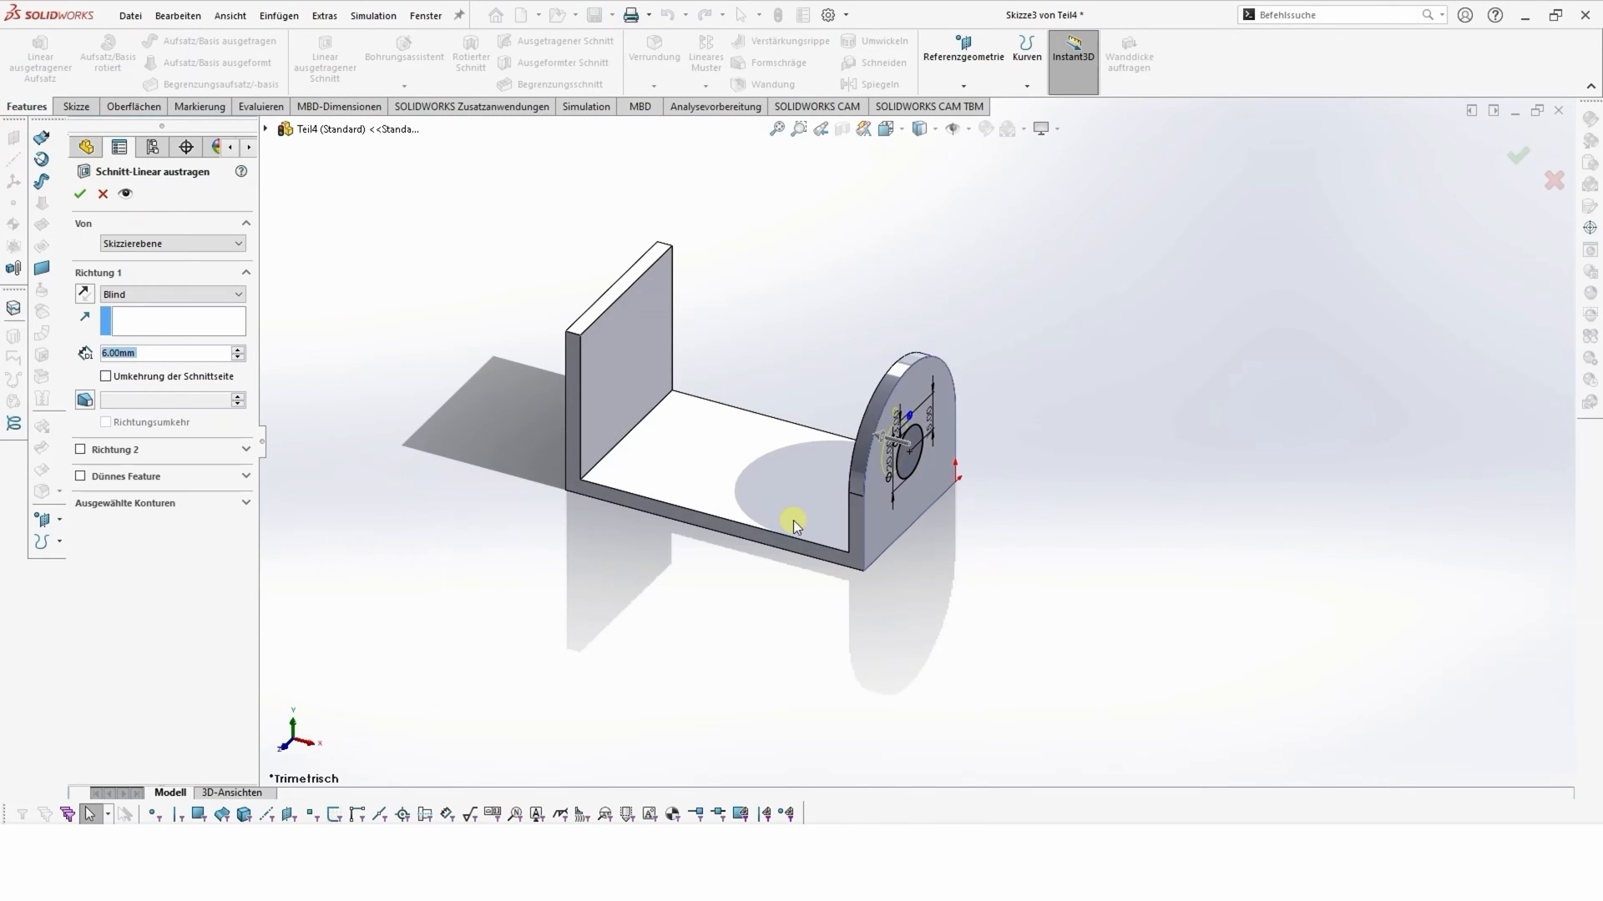
pyautogui.moveTo(876, 437); pyautogui.dragTo(833, 423)
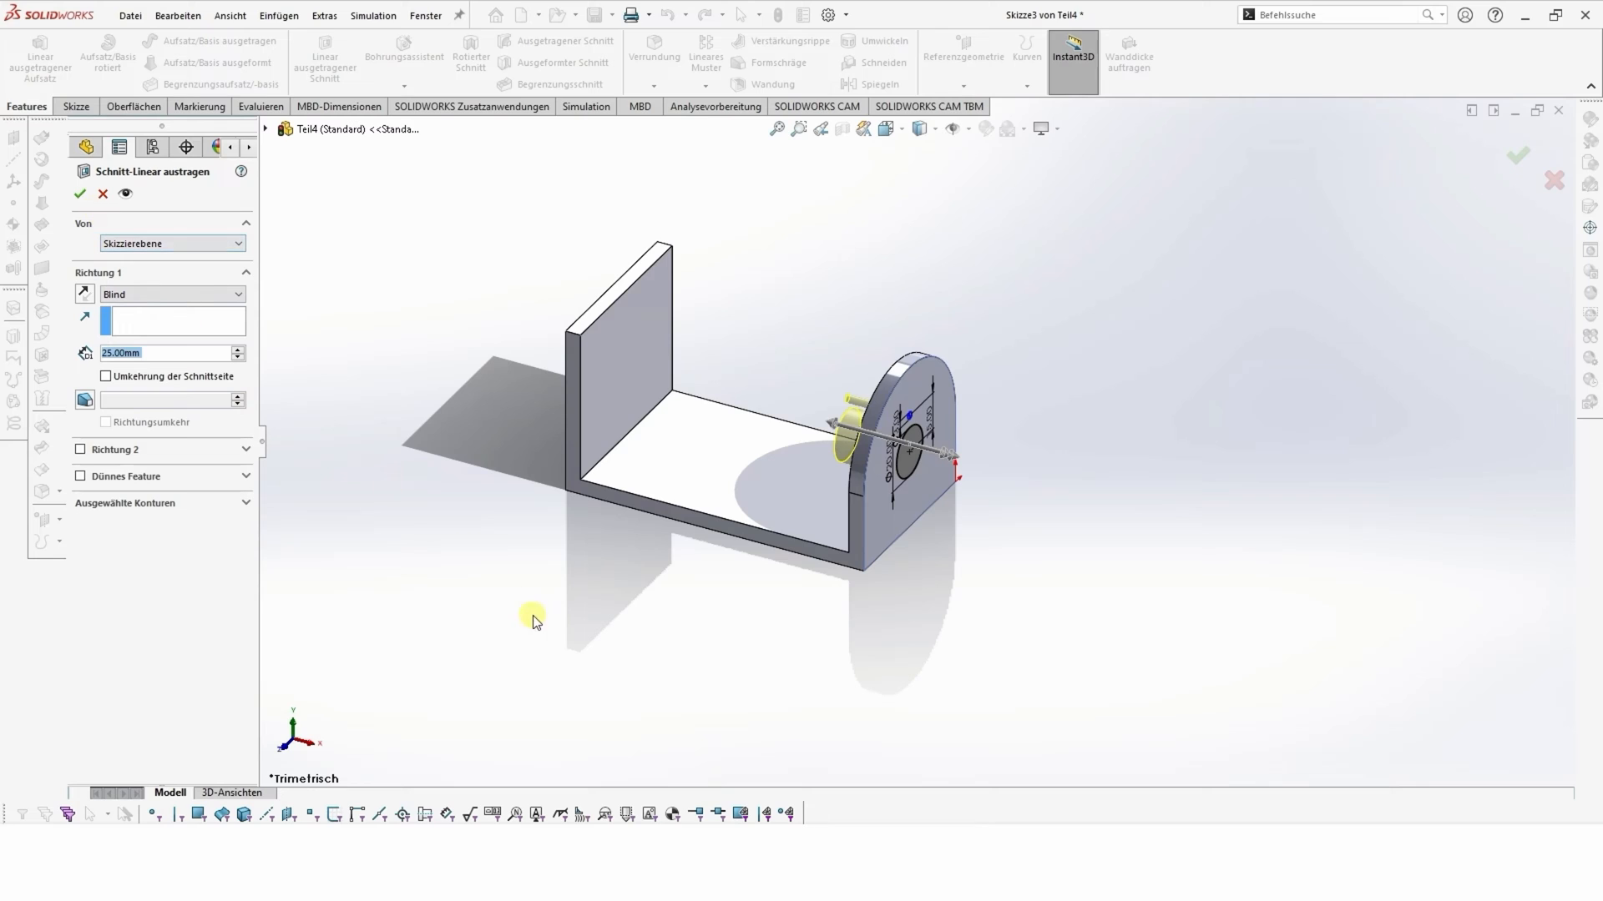
pyautogui.moveTo(584, 593); pyautogui.dragTo(657, 598, button='middle')
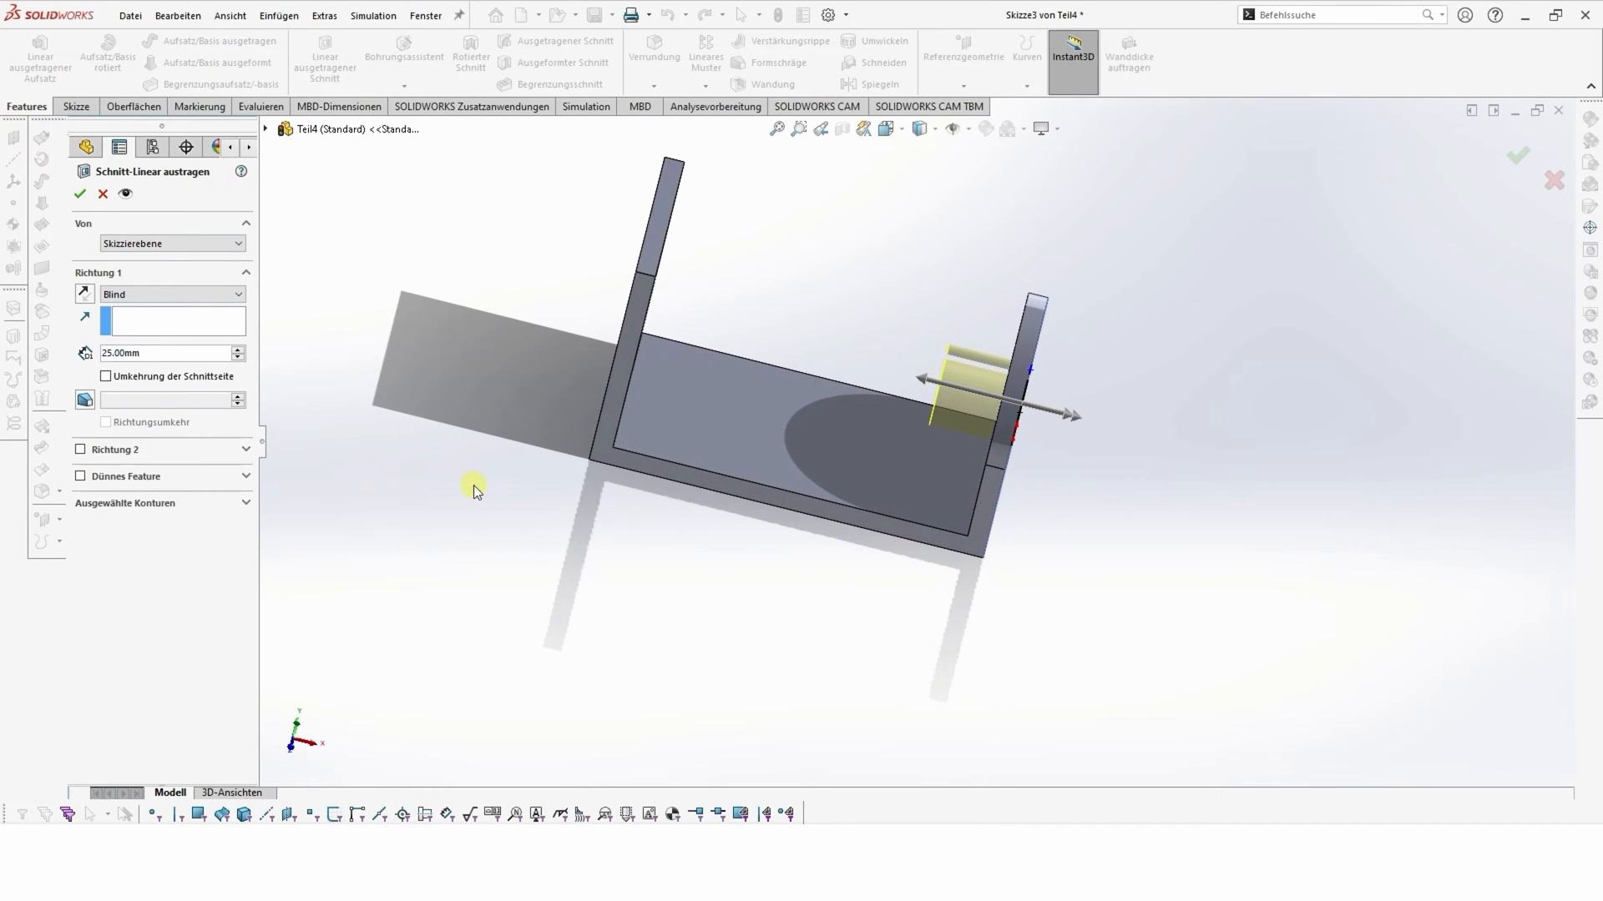
pyautogui.press('Return')
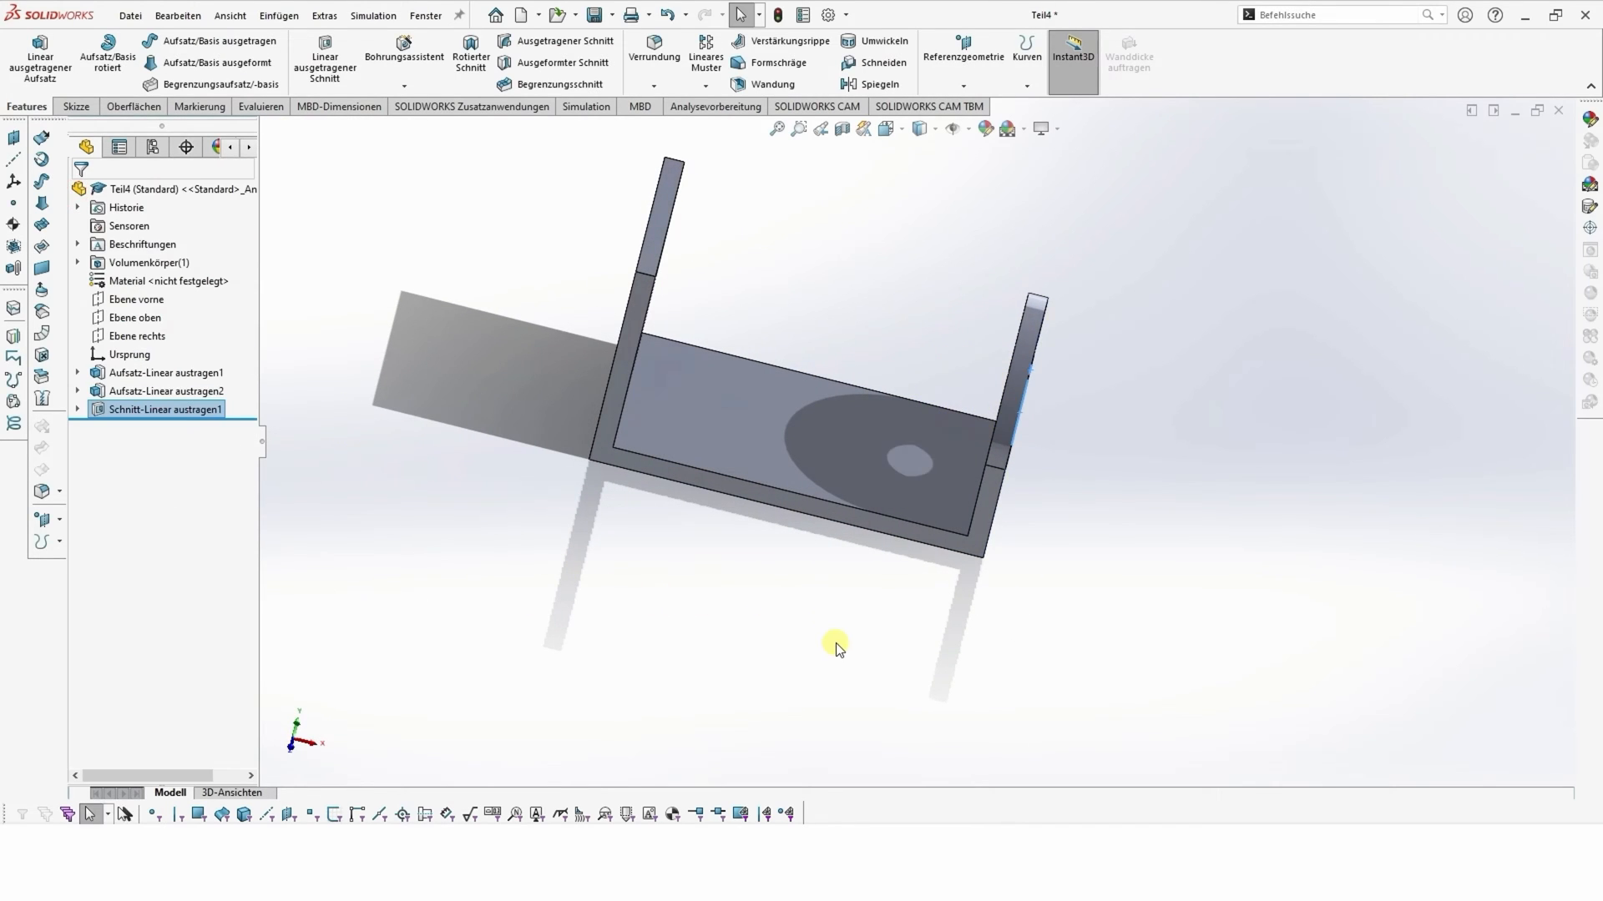
# - Create a circular pattern of the hole cut around the 20 mm hole's edge with 6 equally spaced instances over 360°
pyautogui.moveTo(818, 629); pyautogui.dragTo(672, 604, button='middle')
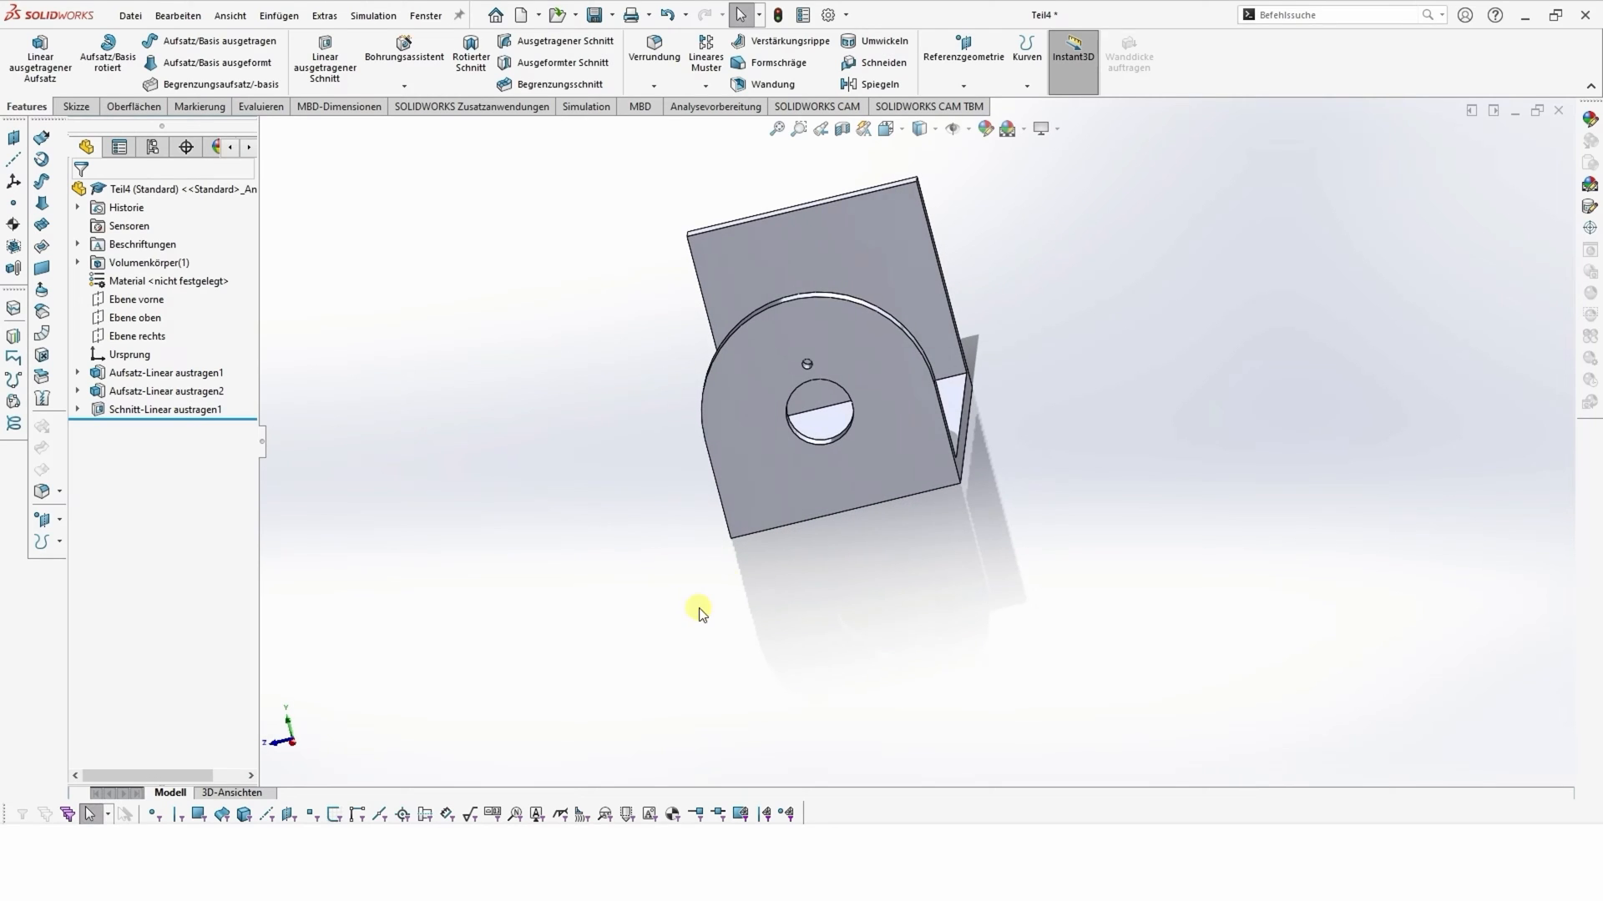
pyautogui.scroll(-3, 780, 469)
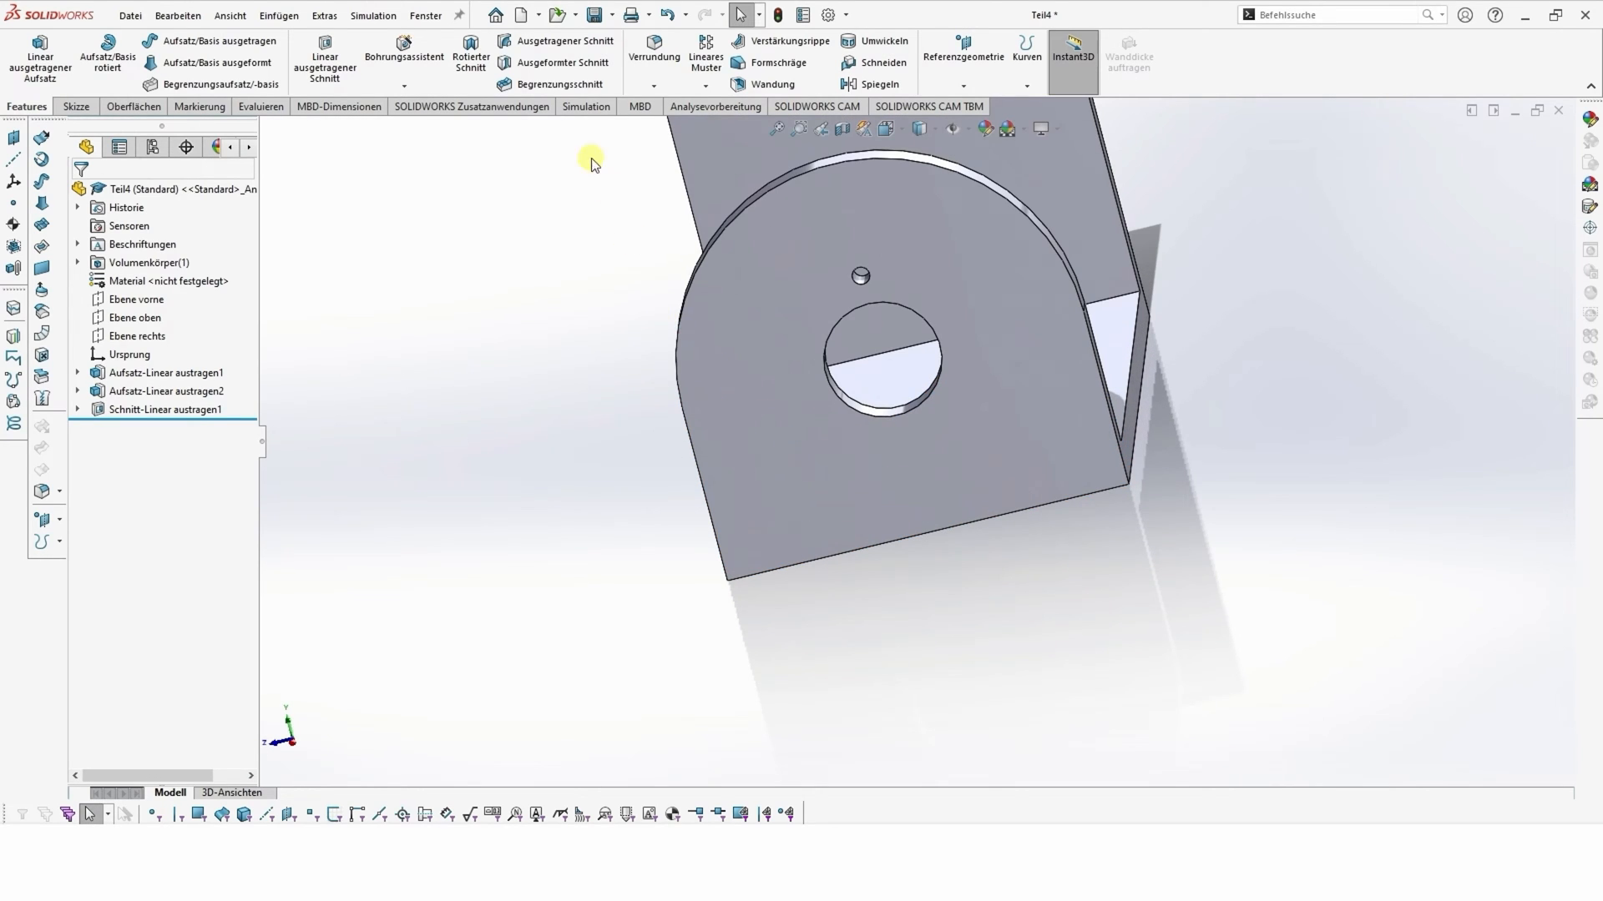
pyautogui.click(706, 86)
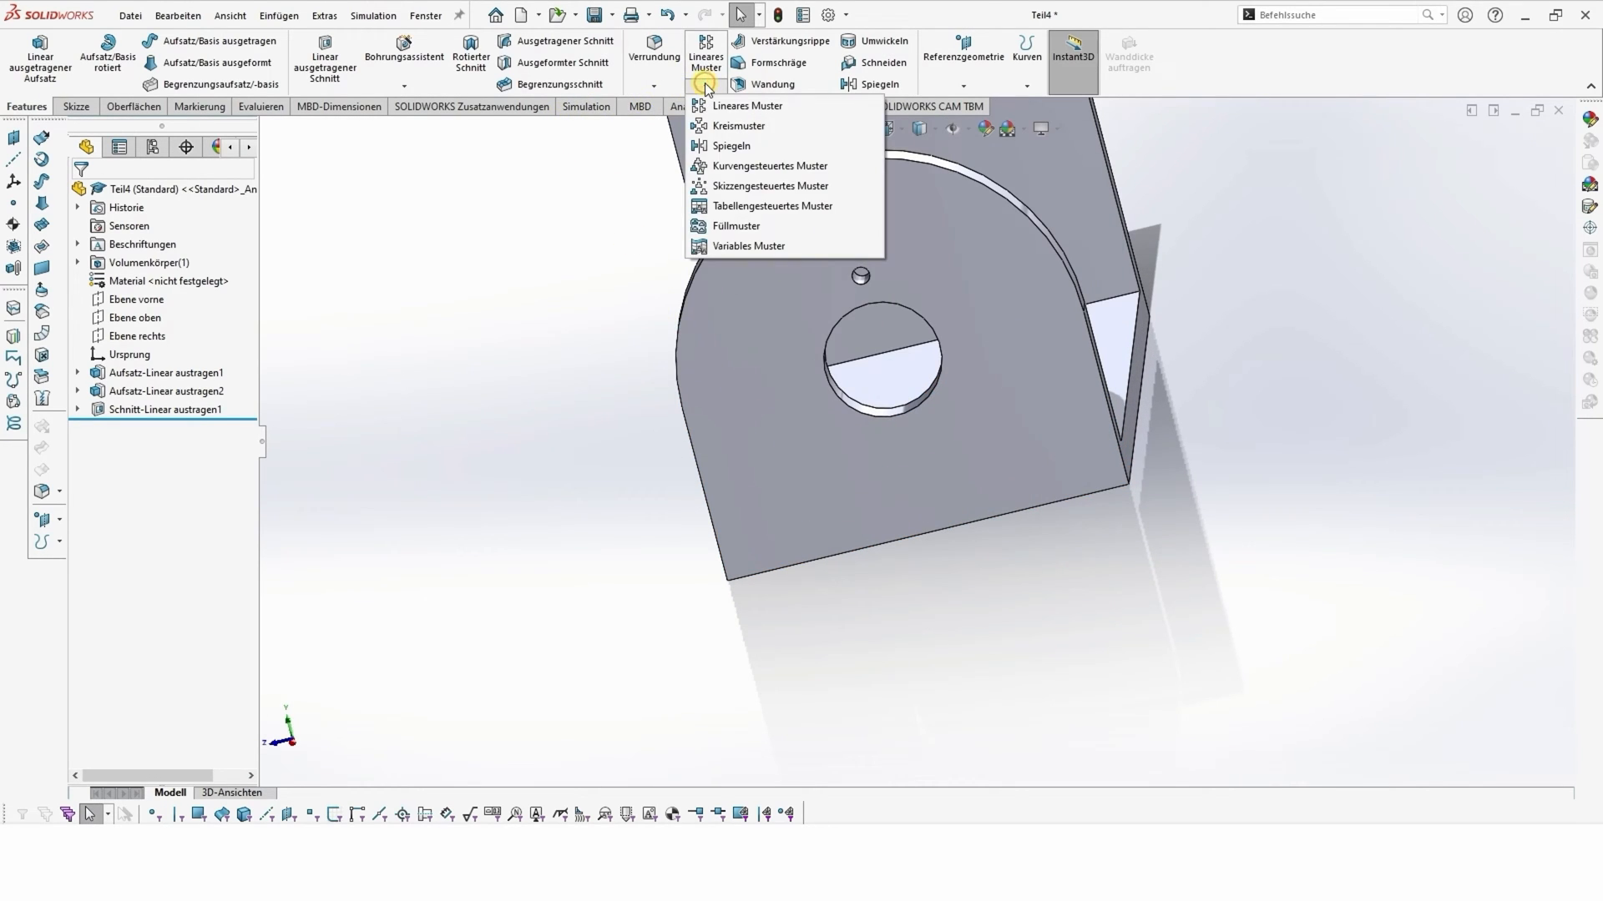
pyautogui.click(770, 125)
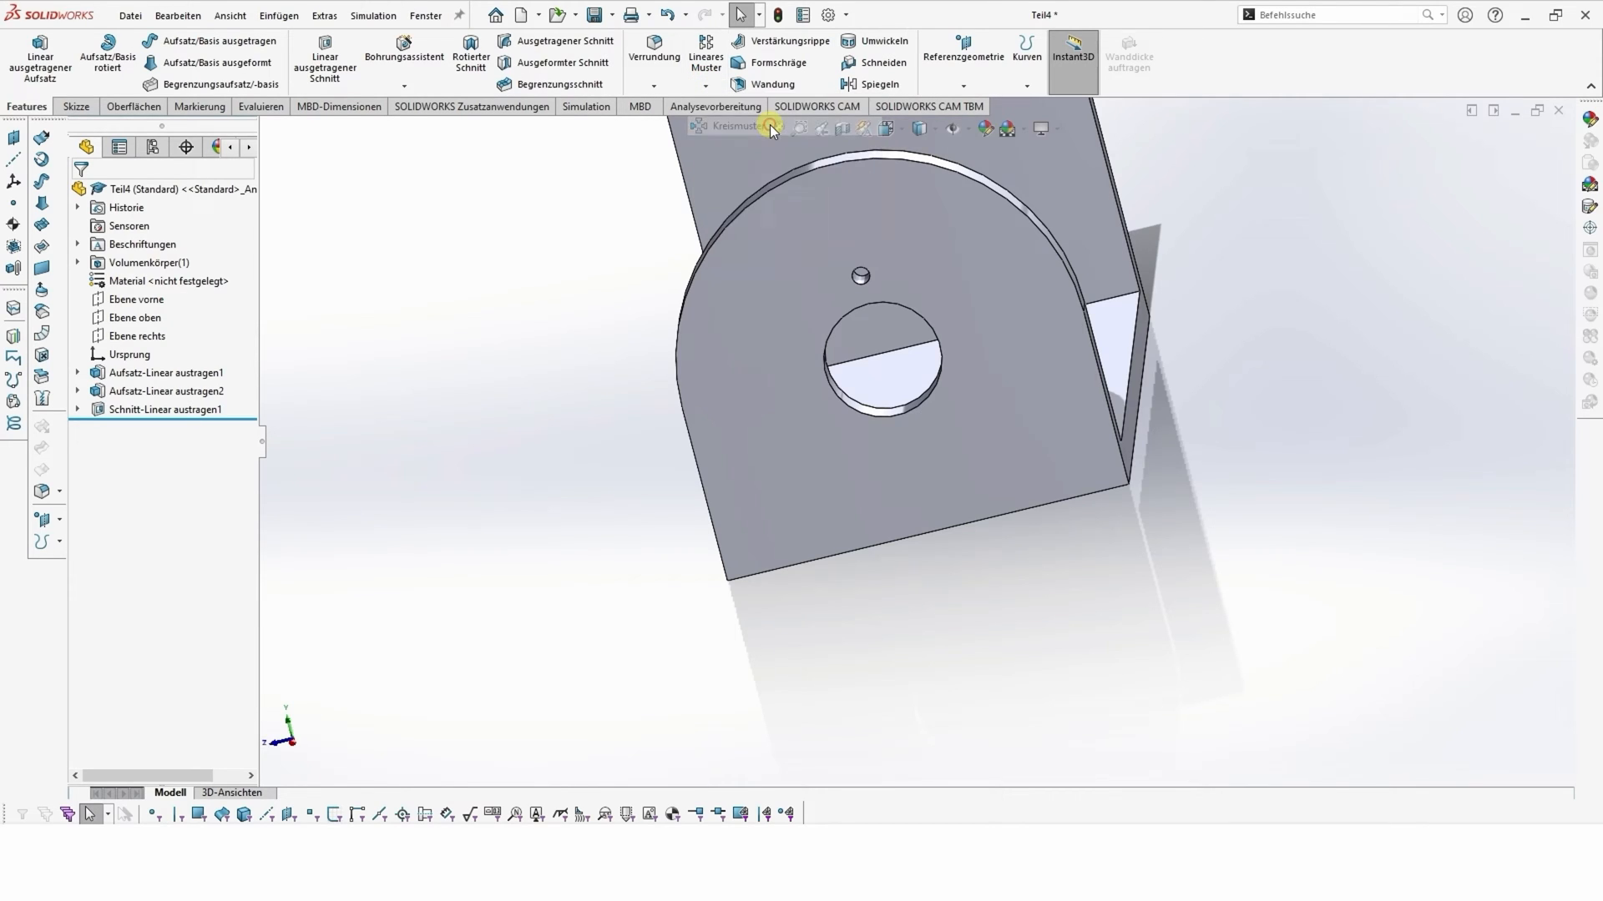
pyautogui.click(893, 415)
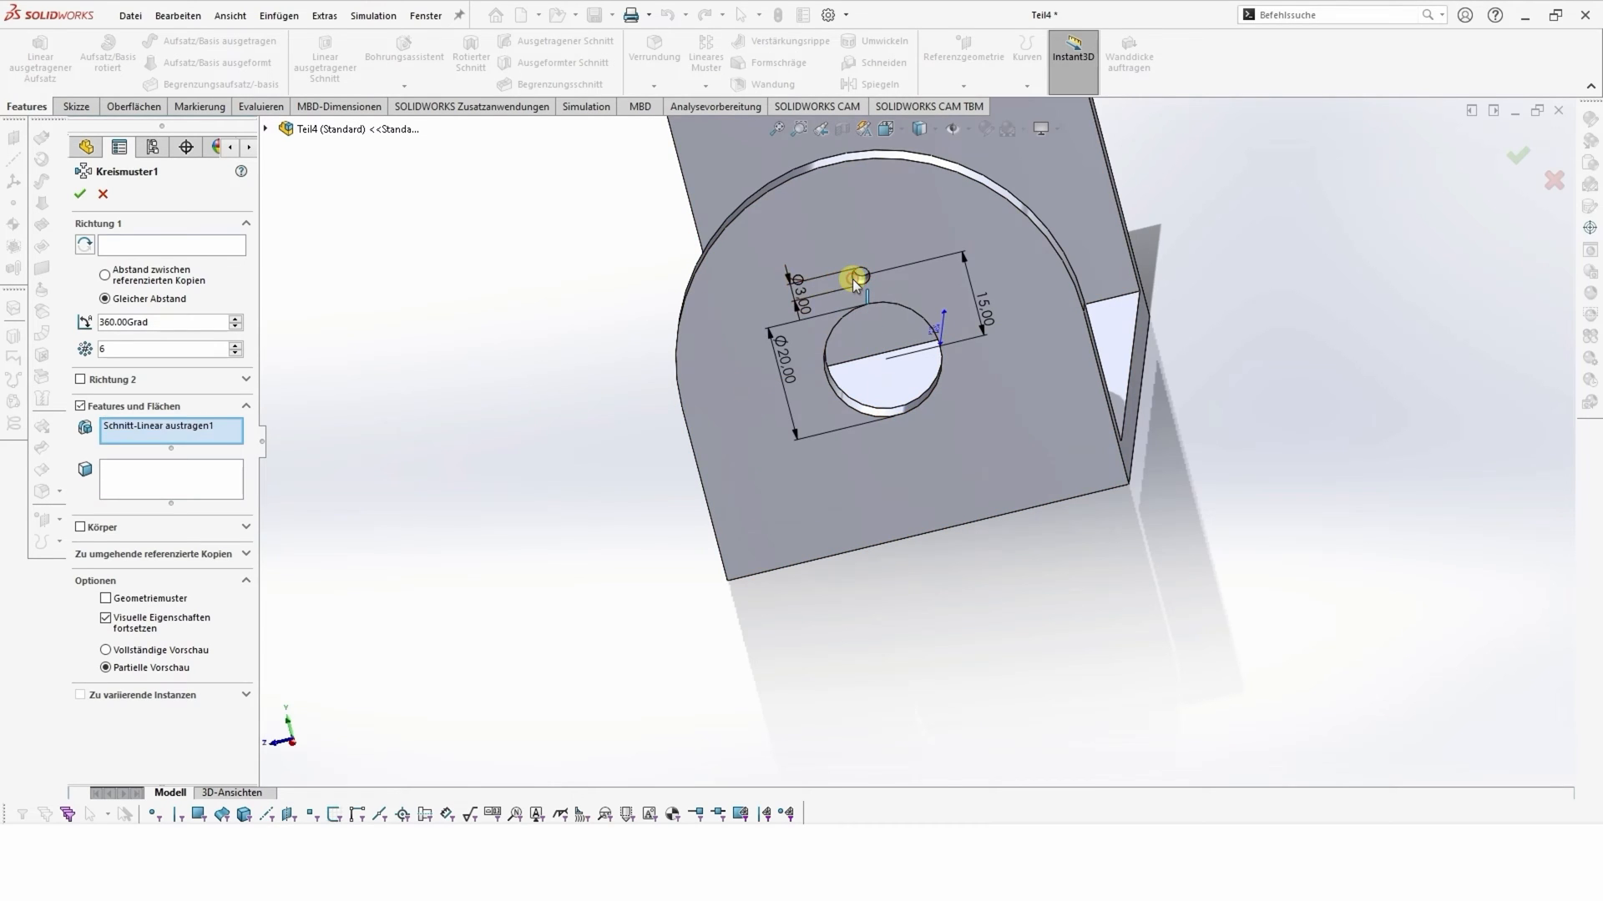
pyautogui.click(194, 427)
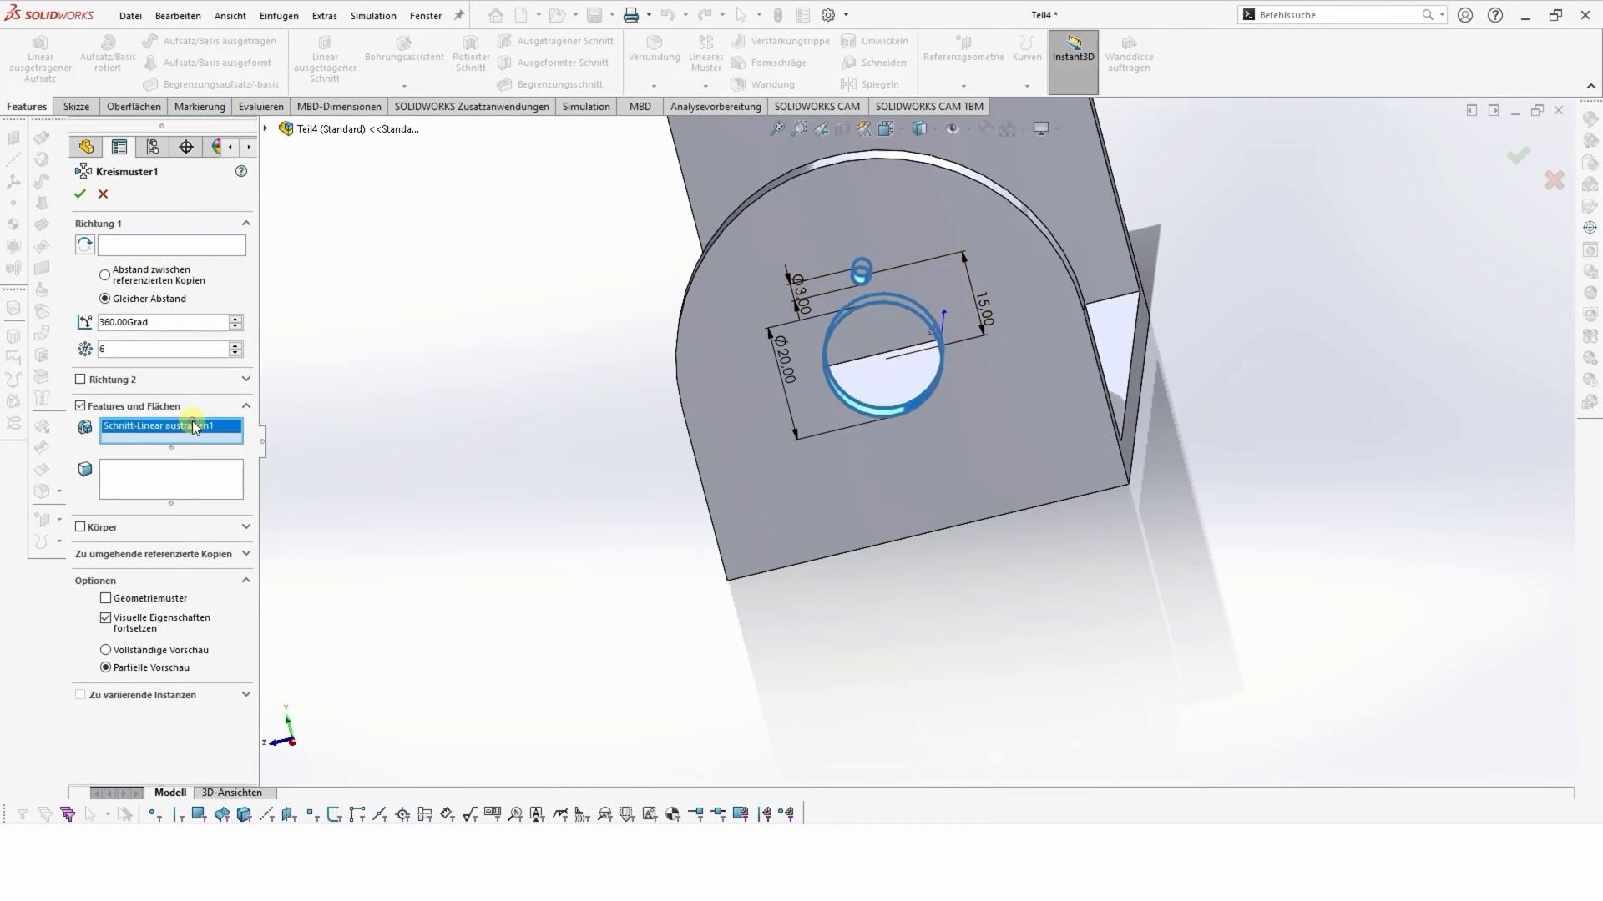
pyautogui.rightClick(194, 427)
pyautogui.click(225, 451)
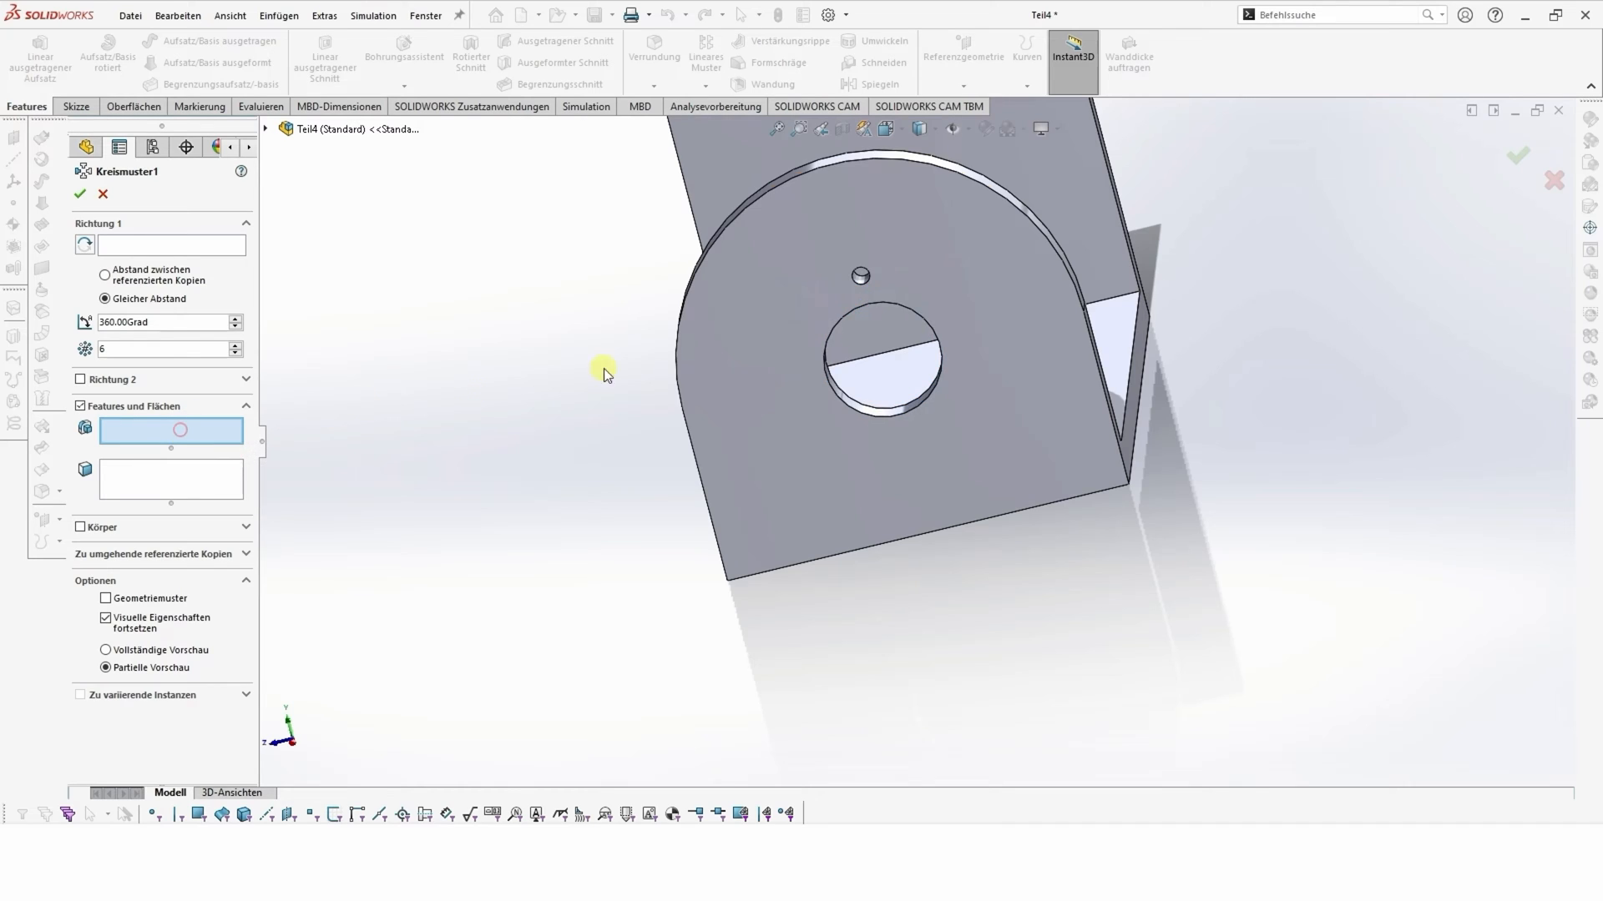
pyautogui.click(162, 244)
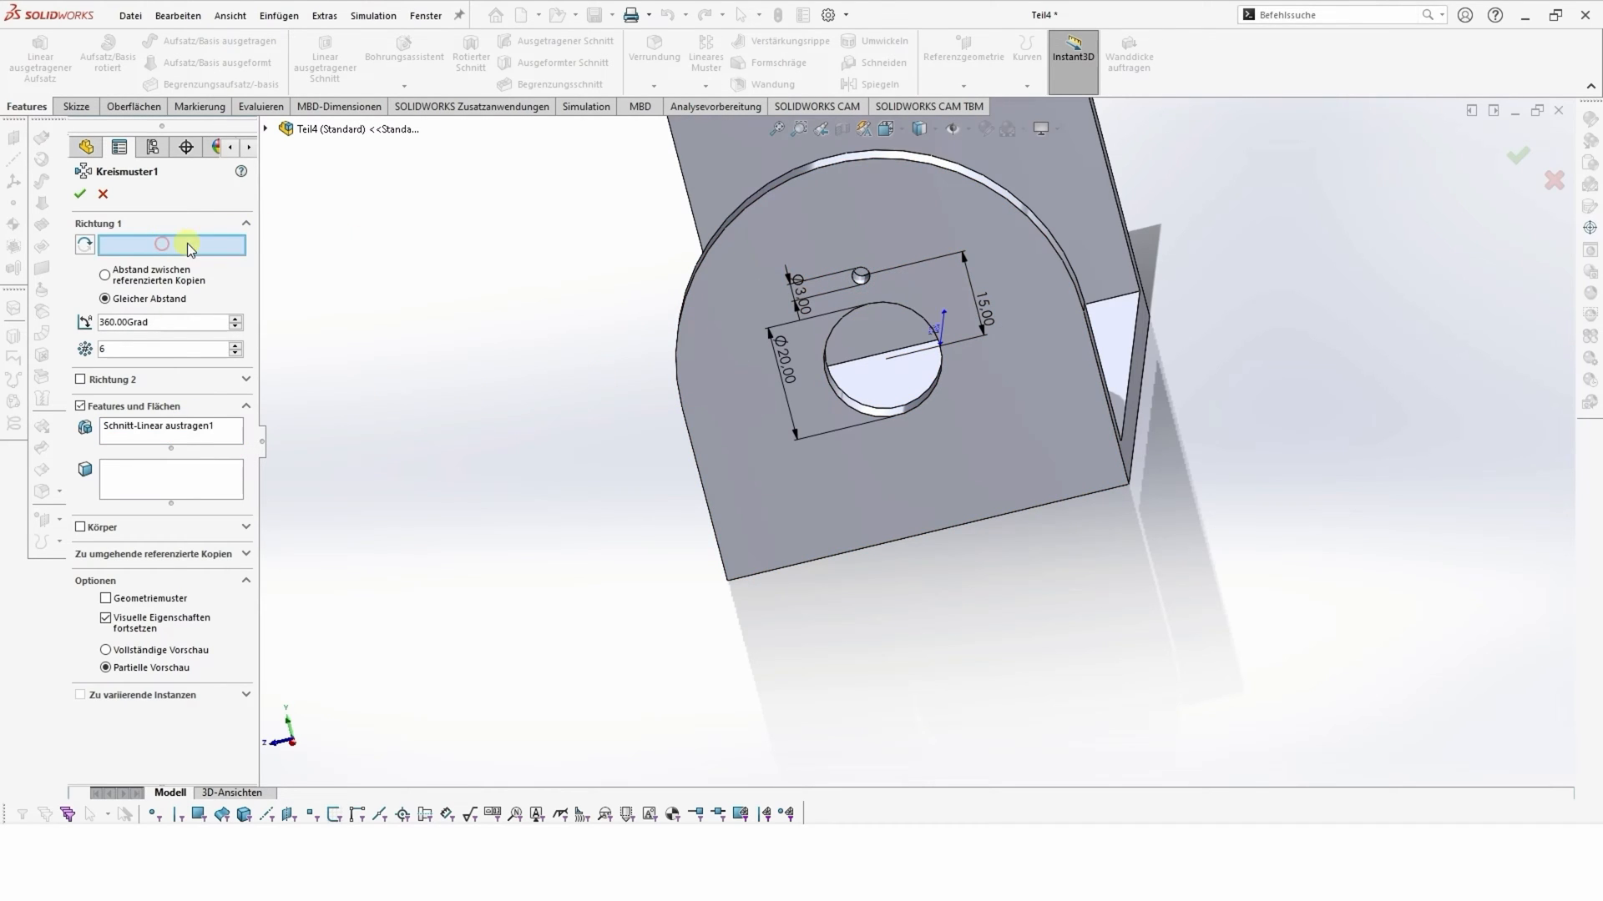
pyautogui.click(829, 384)
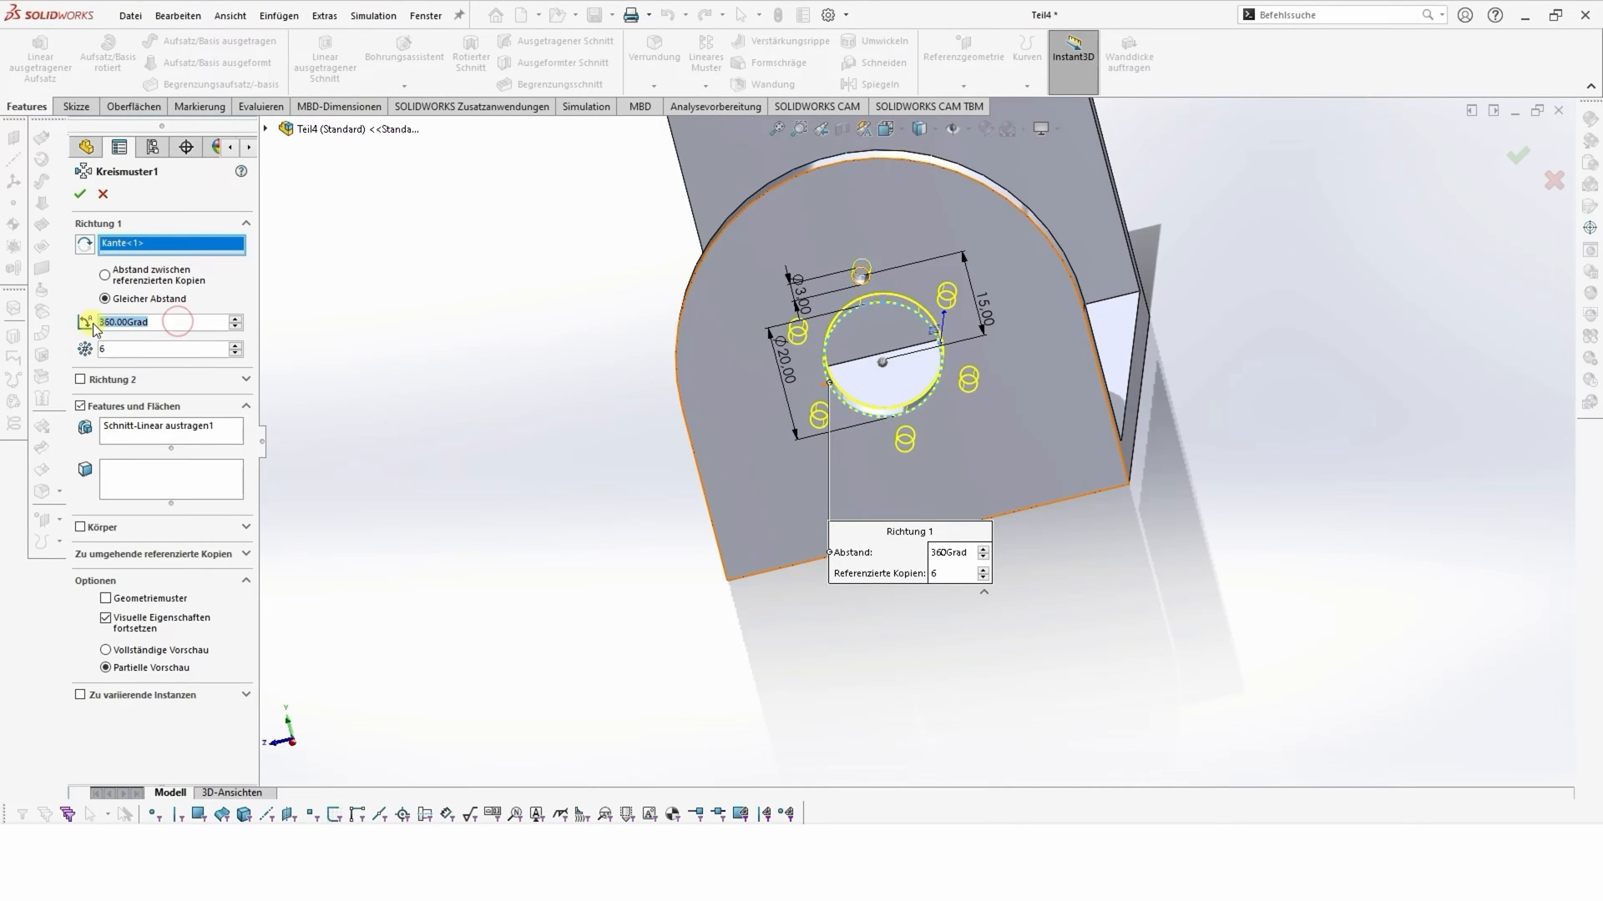
pyautogui.click(122, 300)
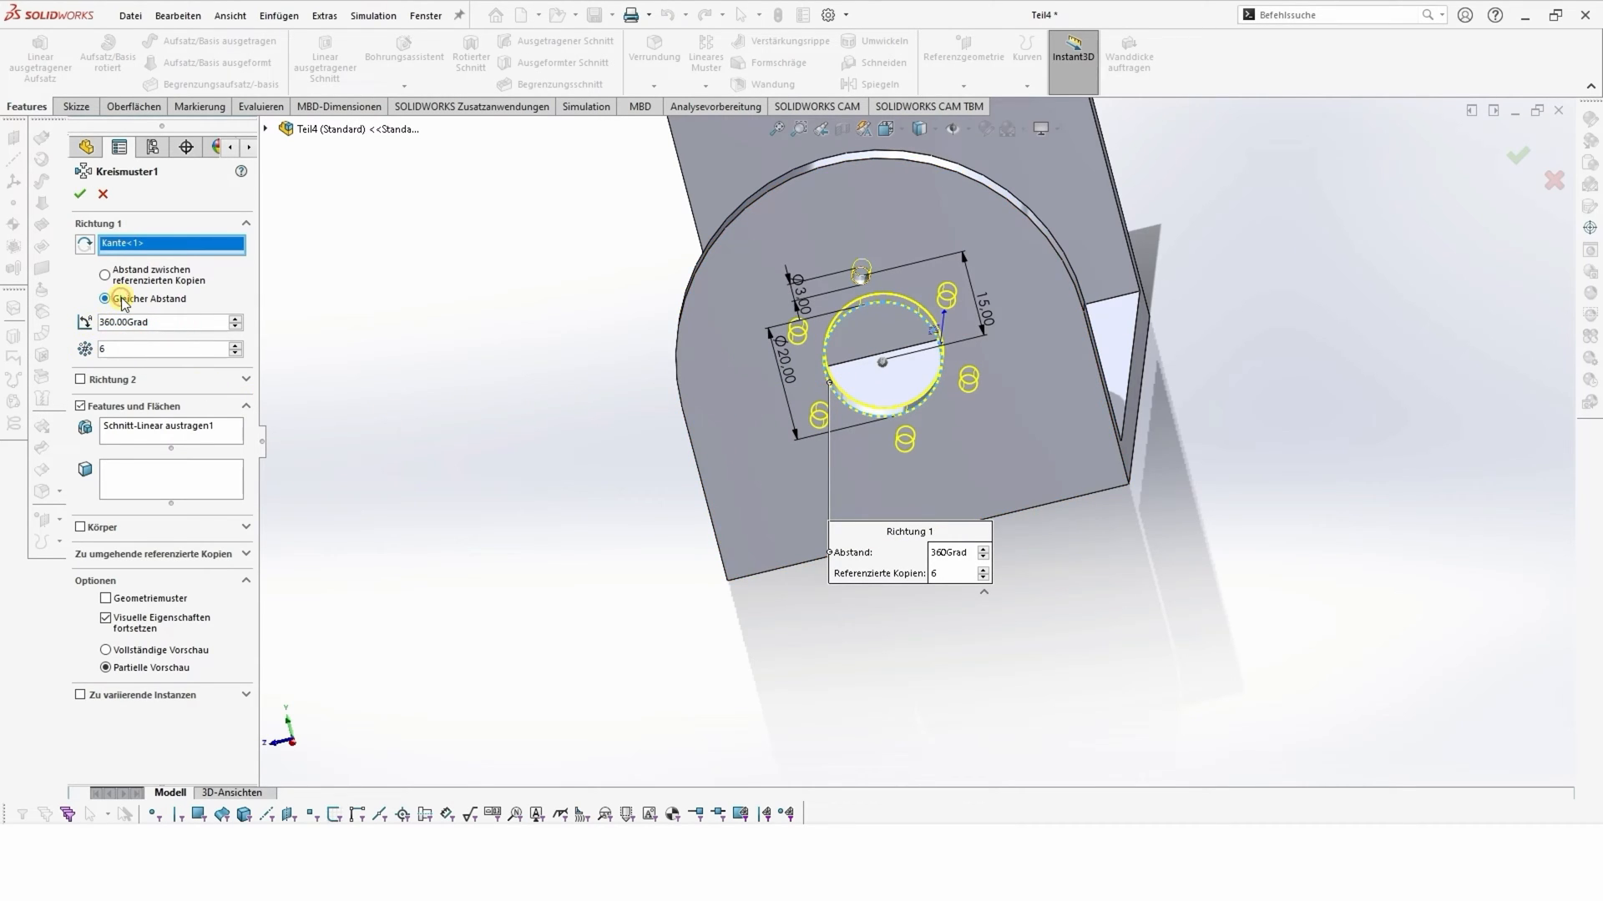
pyautogui.click(80, 196)
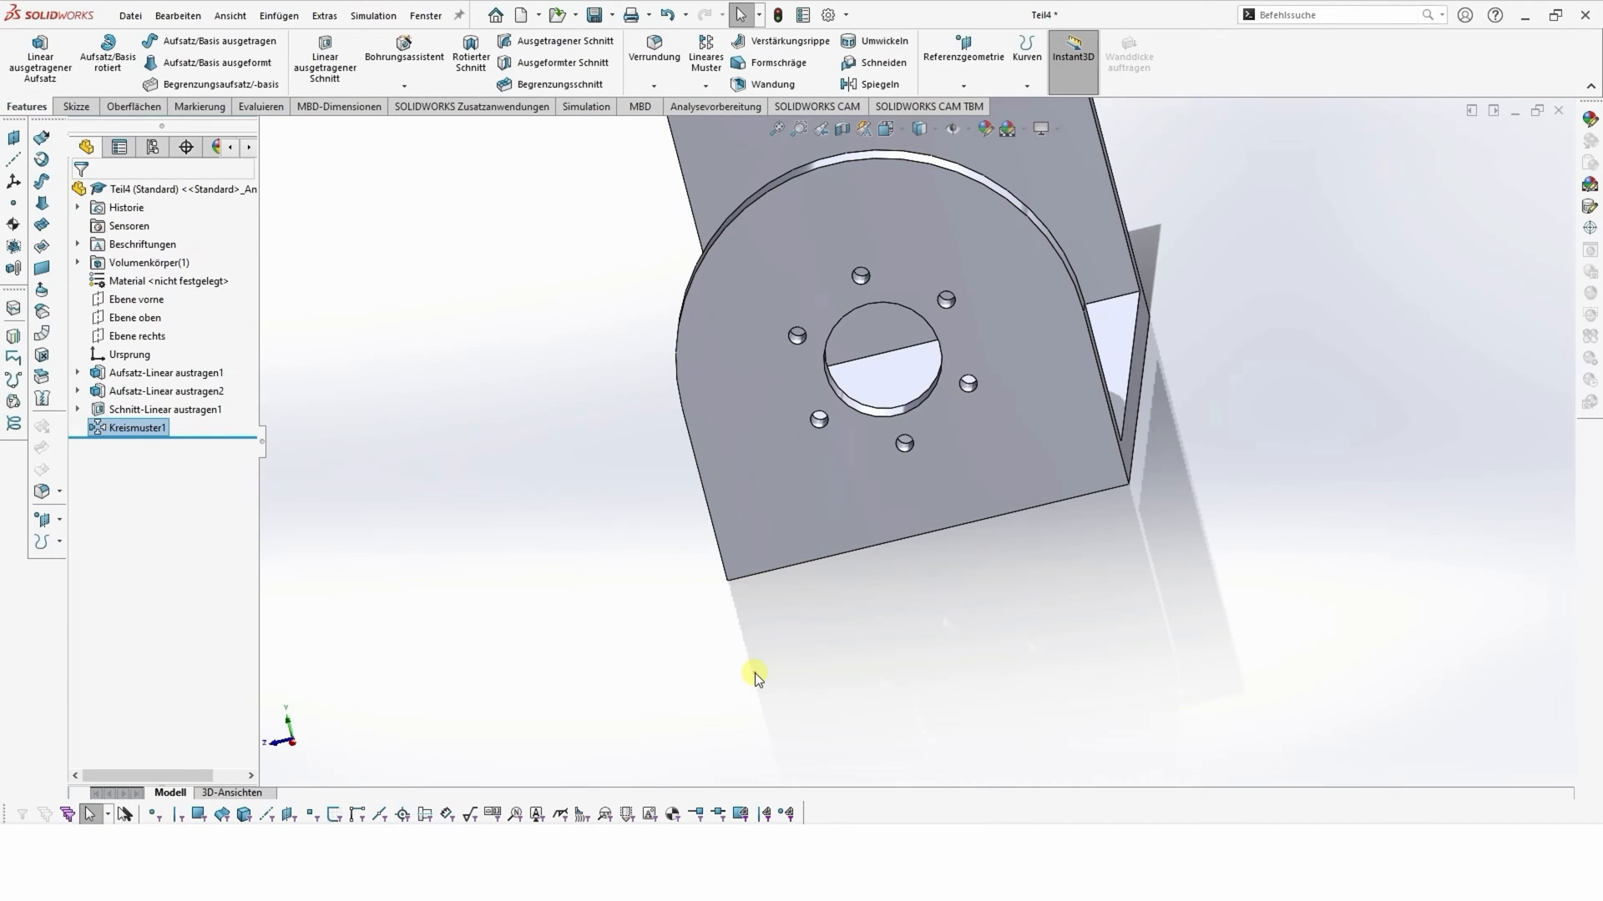
# - Sketch a vertical straight slot centred across the tall leg's outer face, crossing its upper edge, about 37 mm between centres and 8.7 mm wide
pyautogui.moveTo(840, 640); pyautogui.dragTo(800, 688, button='middle')
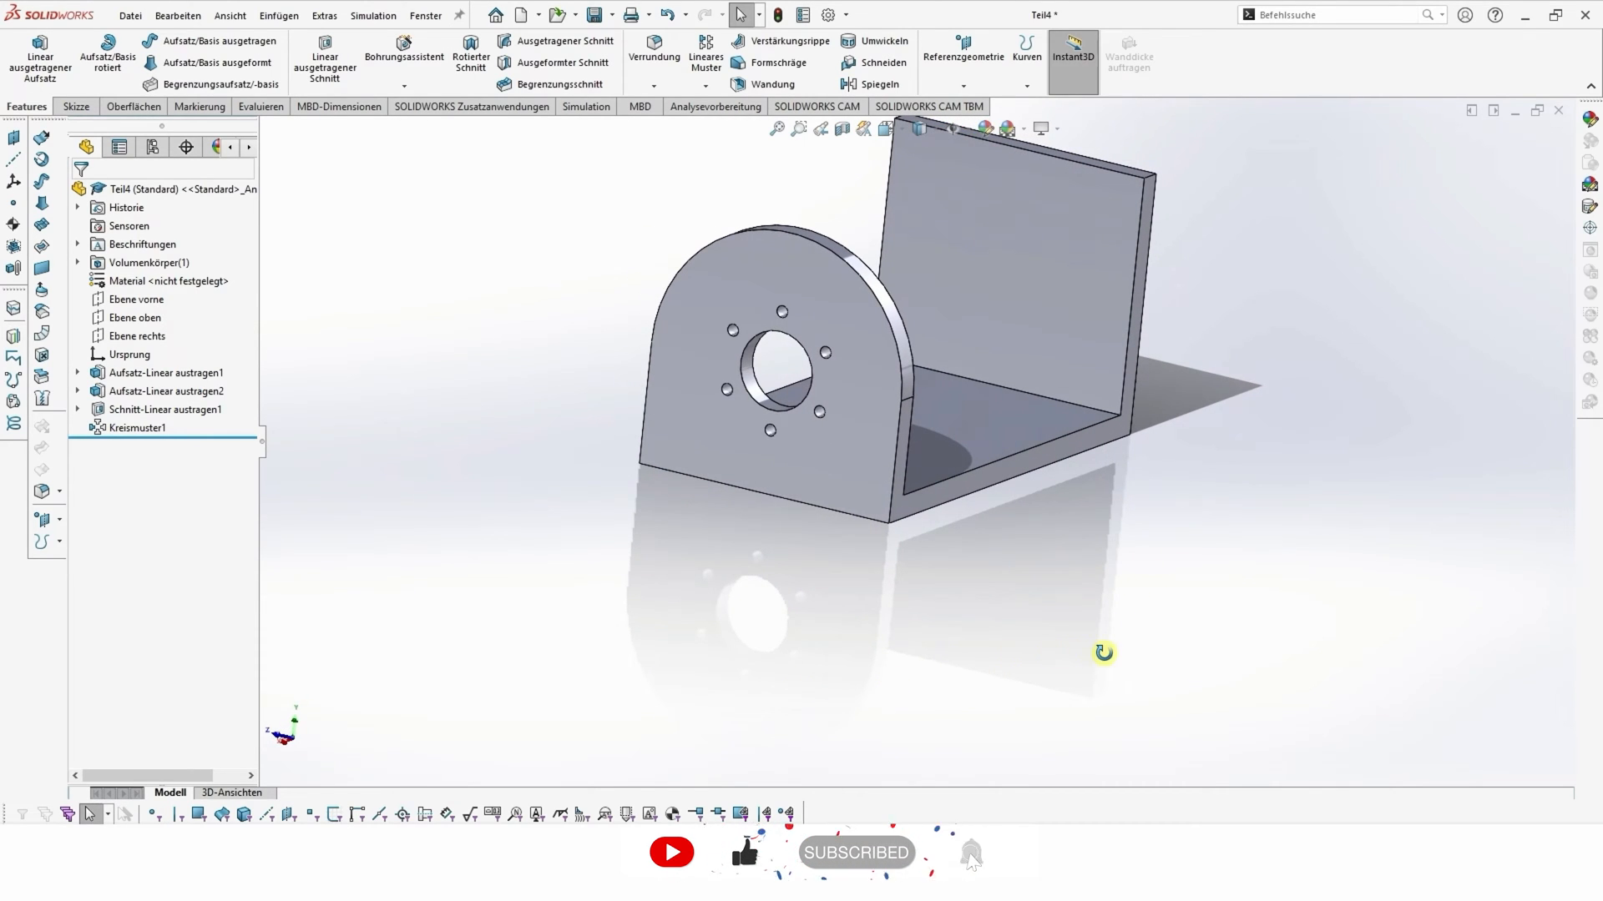
pyautogui.moveTo(1103, 652)
pyautogui.mouseDown(button='middle')
pyautogui.moveTo(959, 662)
pyautogui.moveTo(1134, 490)
pyautogui.mouseUp(button='middle')
pyautogui.click(1062, 267)
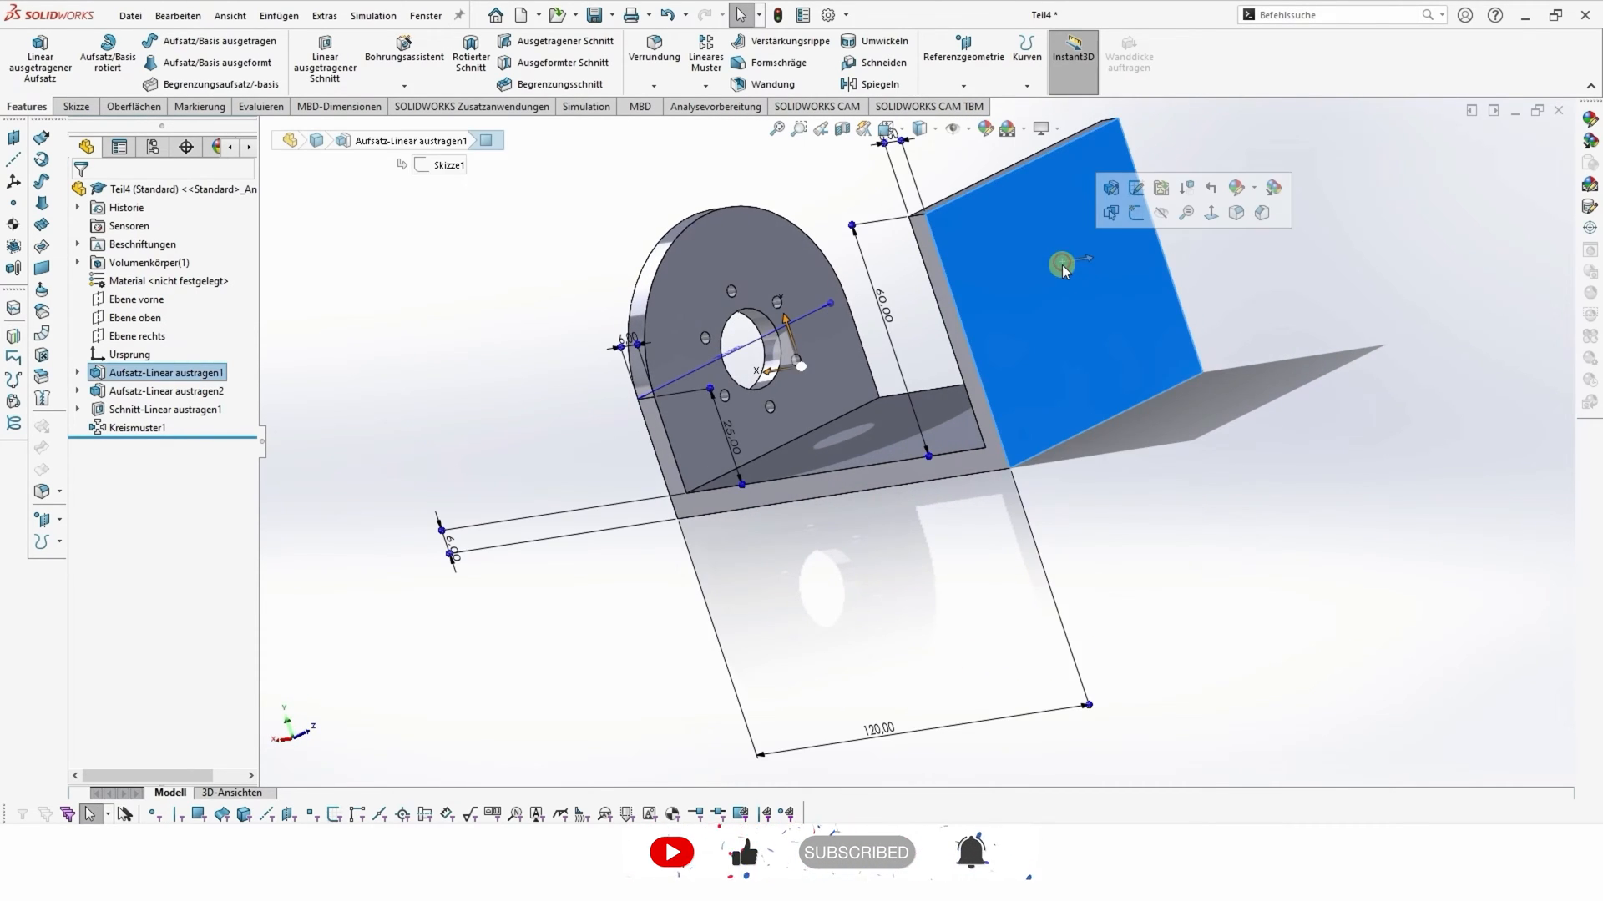
pyautogui.click(1135, 212)
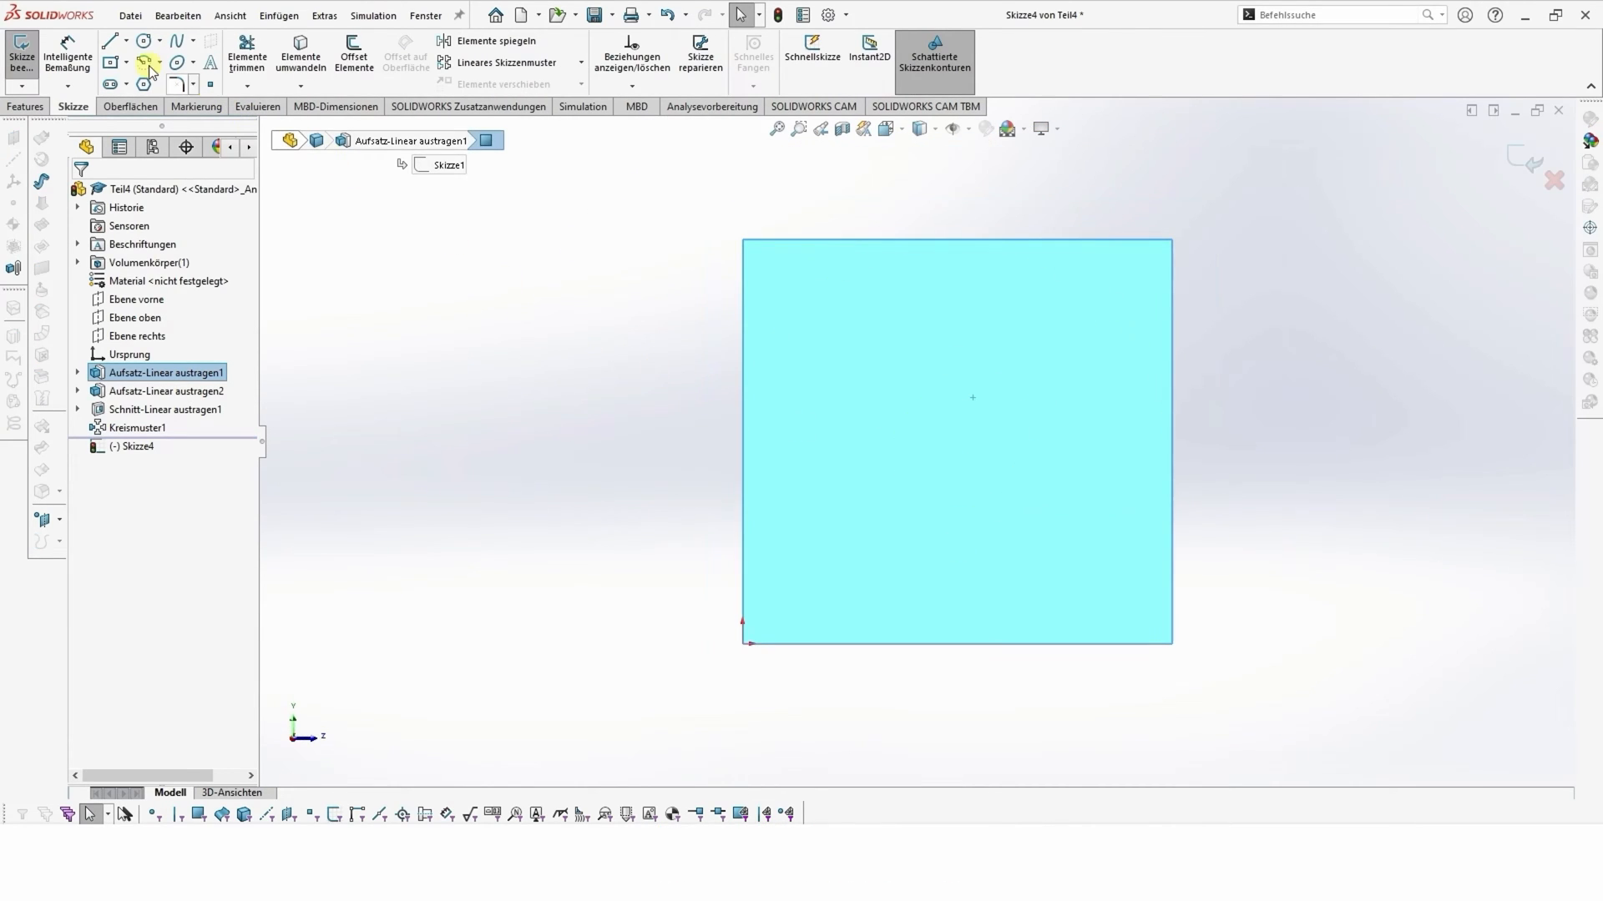
pyautogui.click(109, 86)
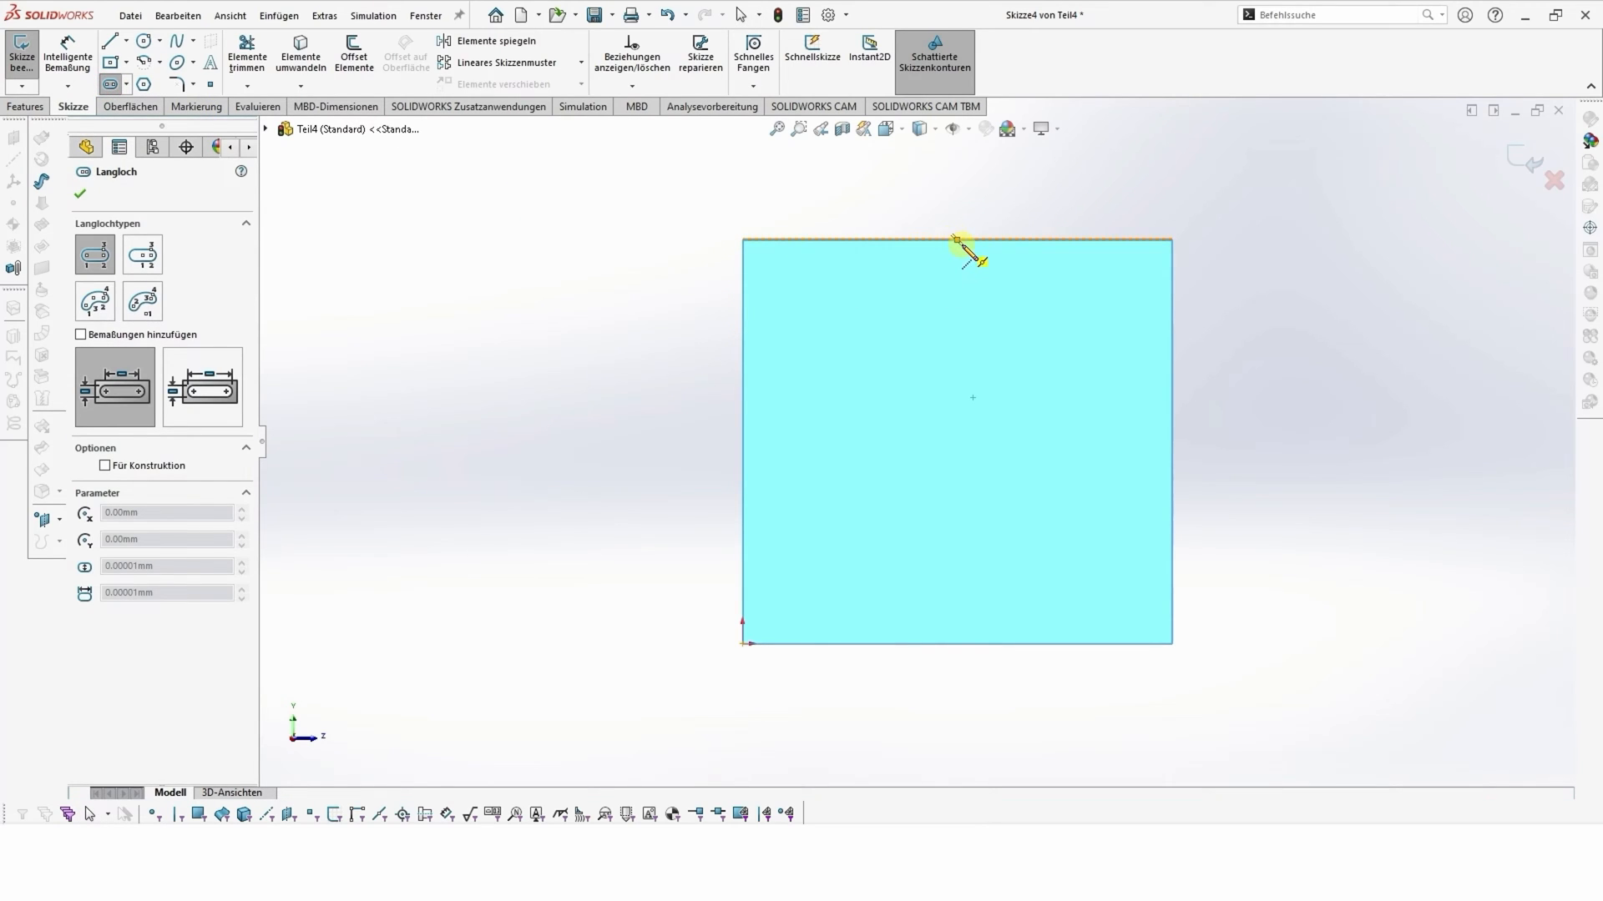
pyautogui.click(958, 440)
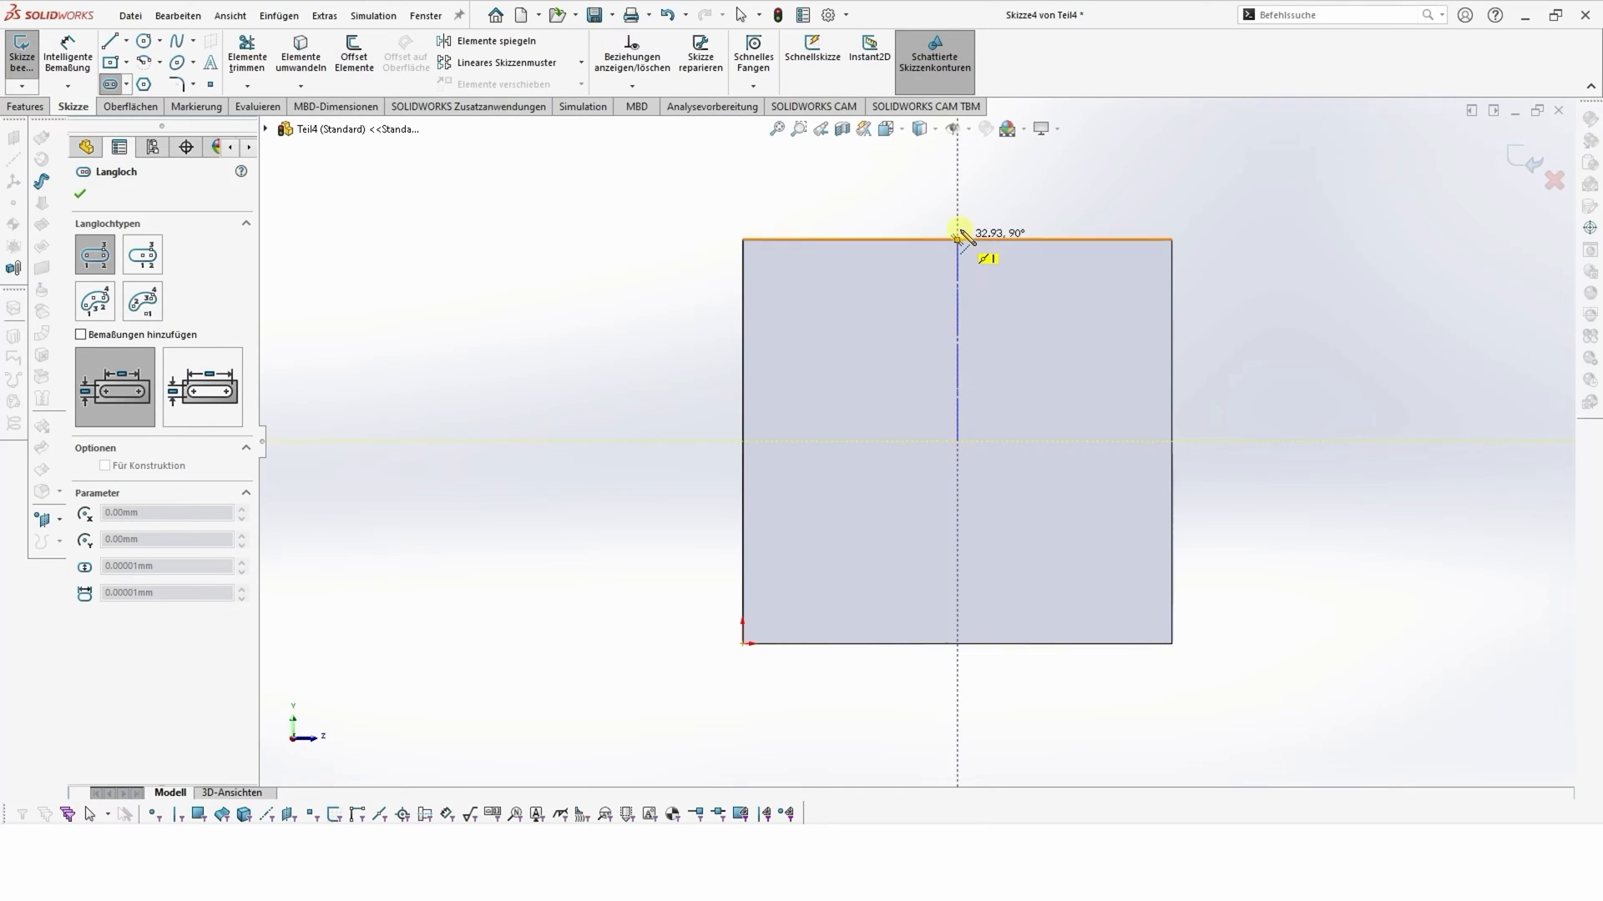
pyautogui.click(957, 217)
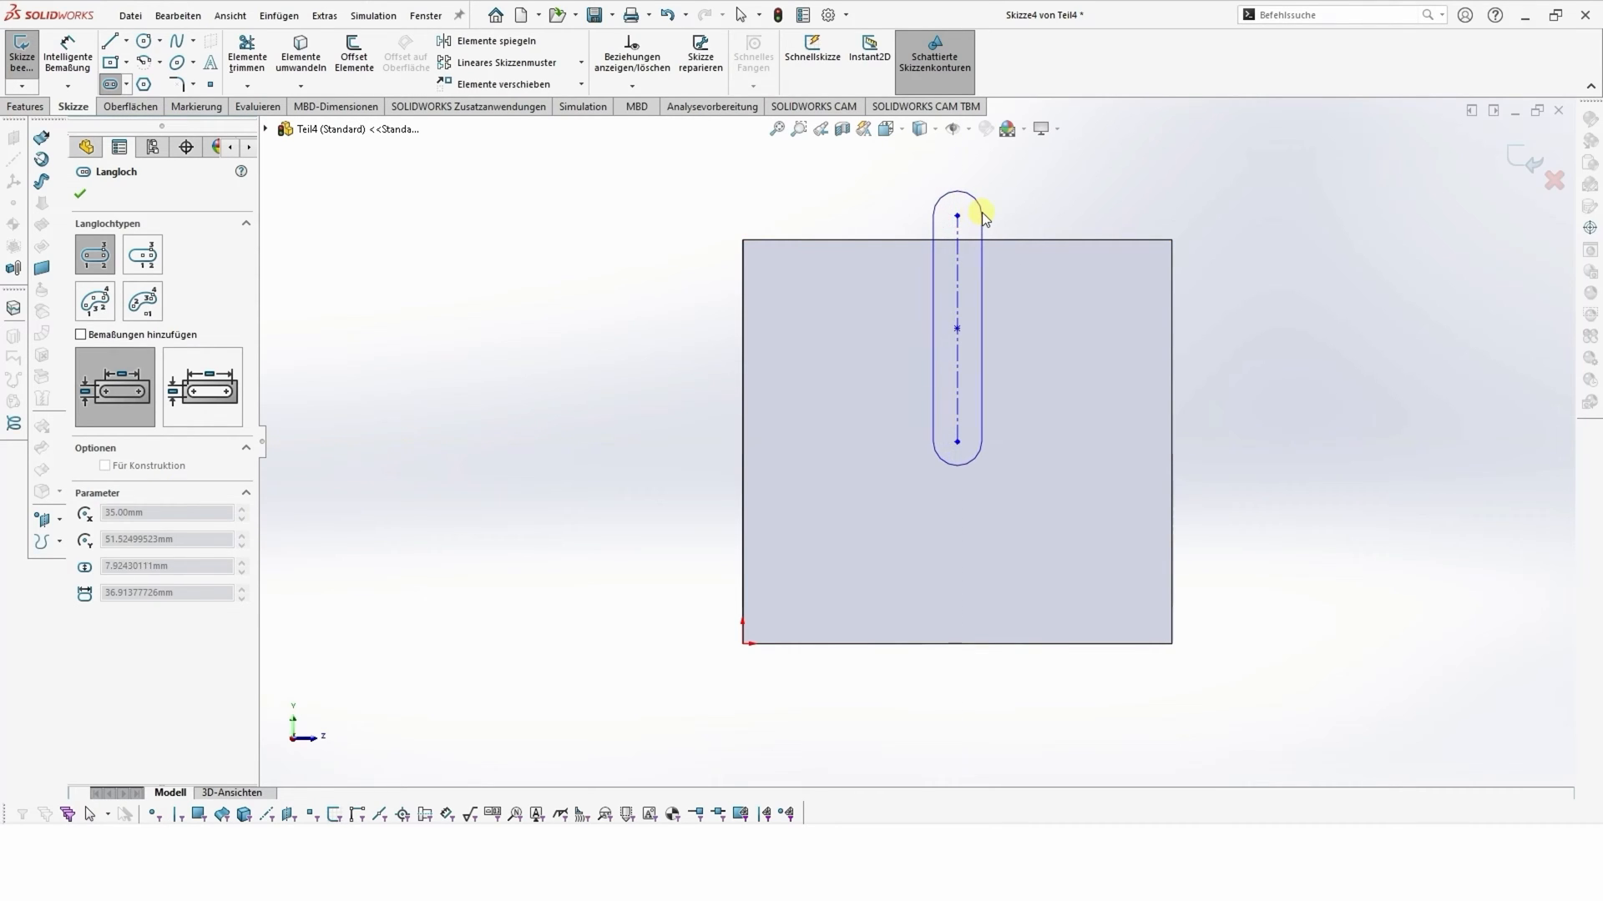
pyautogui.click(984, 212)
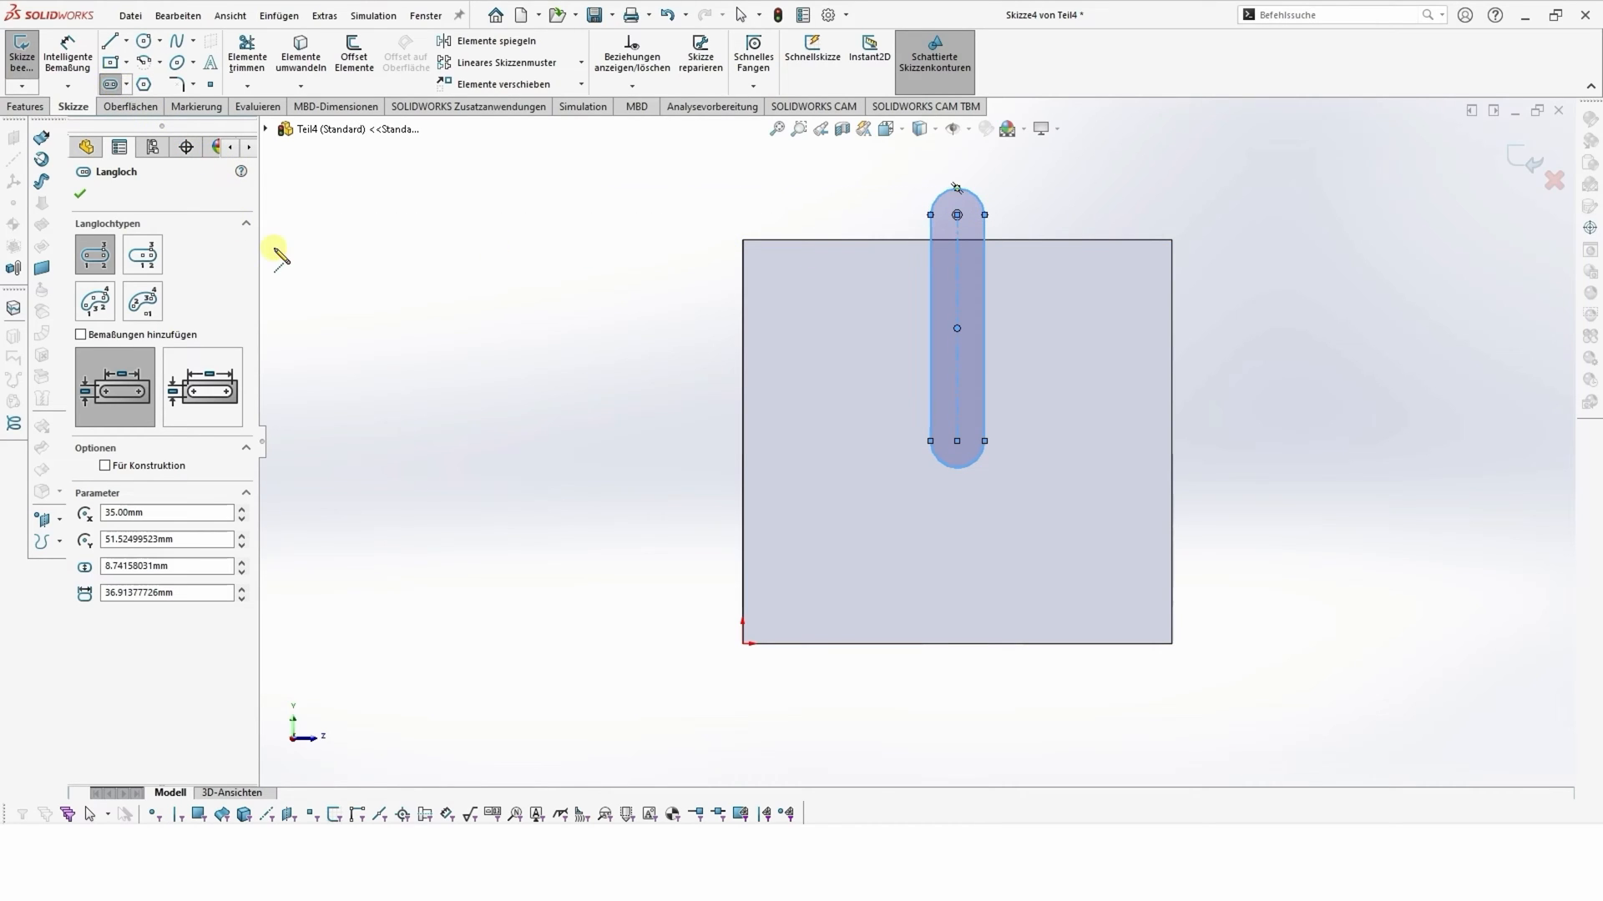
# - Dimension the height of the slot's centre above the face's lower edge to 60 mm
pyautogui.click(65, 58)
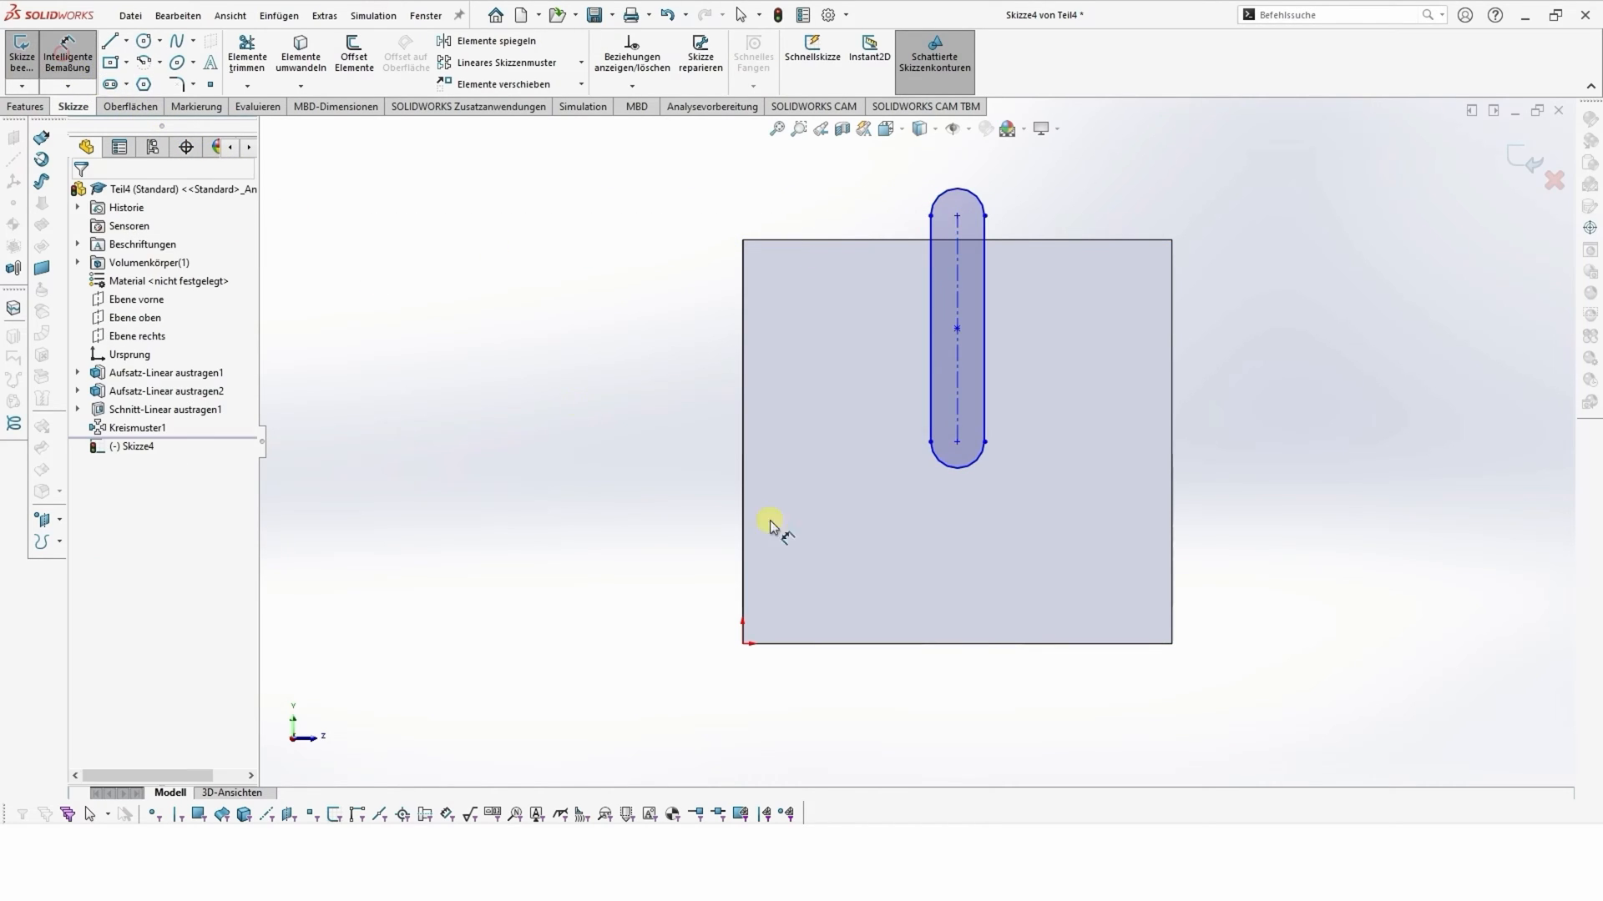
pyautogui.click(957, 328)
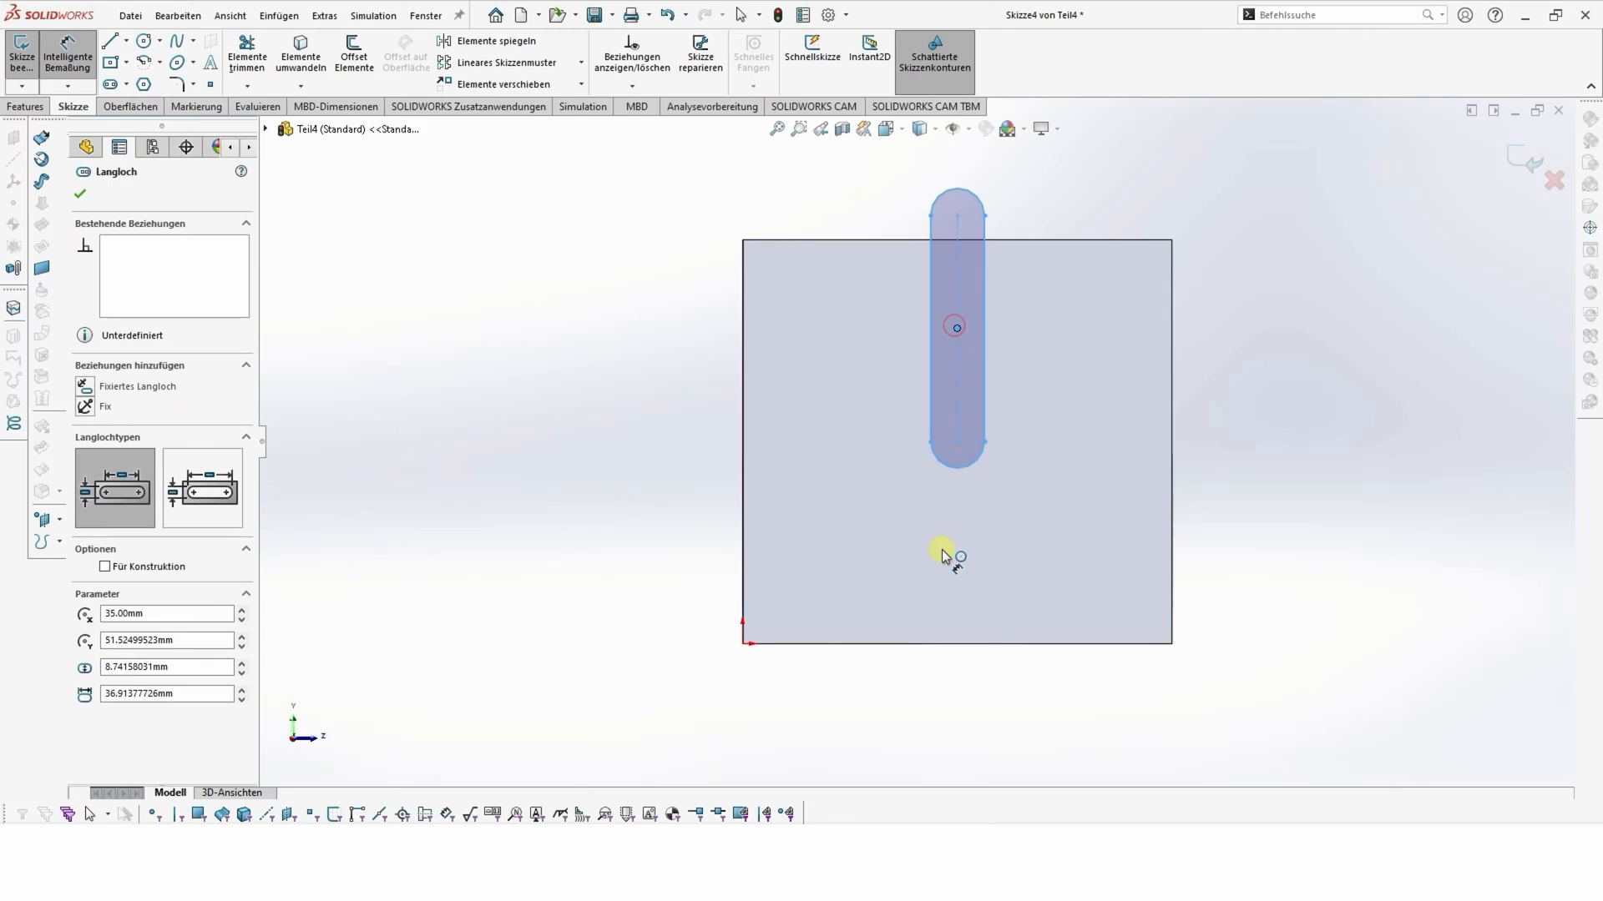
pyautogui.click(967, 643)
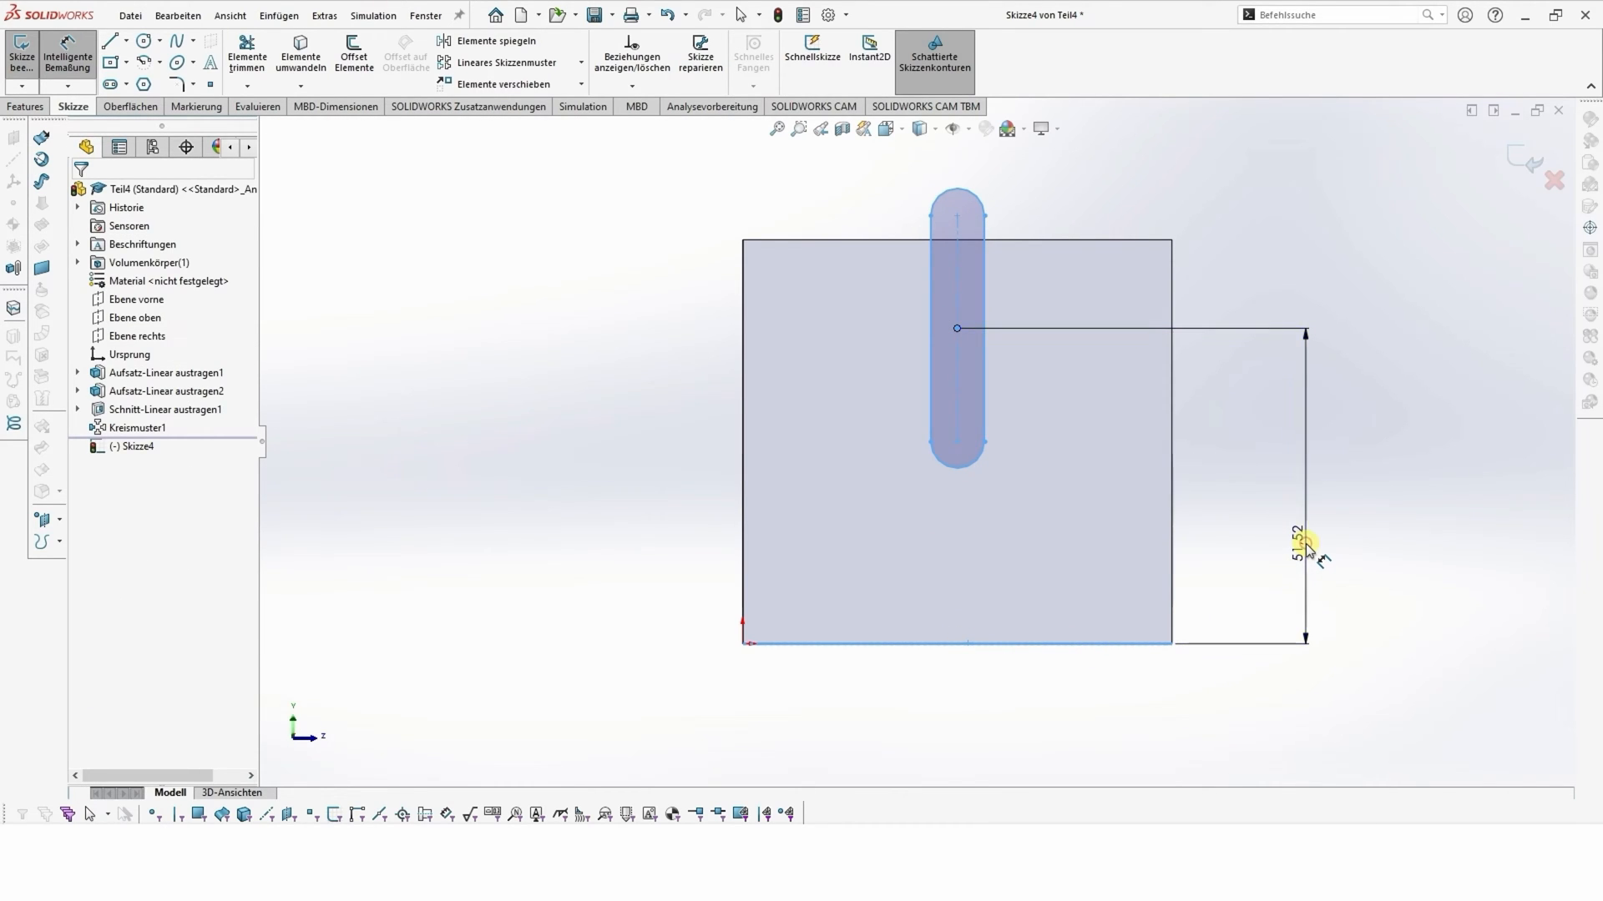
pyautogui.click(1305, 544)
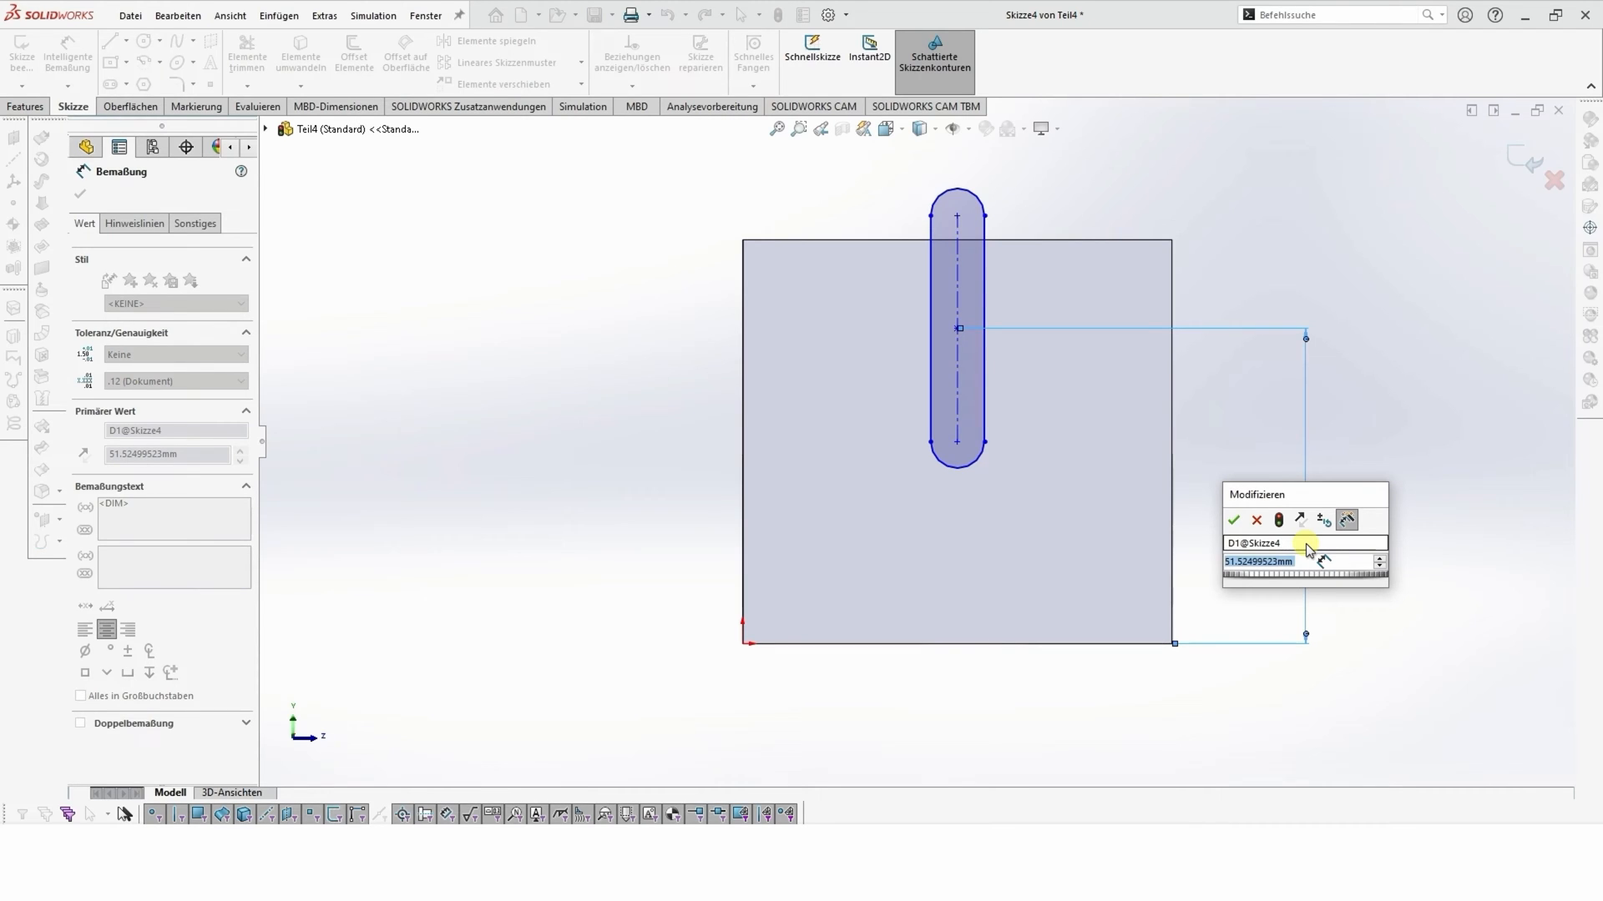
pyautogui.write('60')
pyautogui.press('Return')
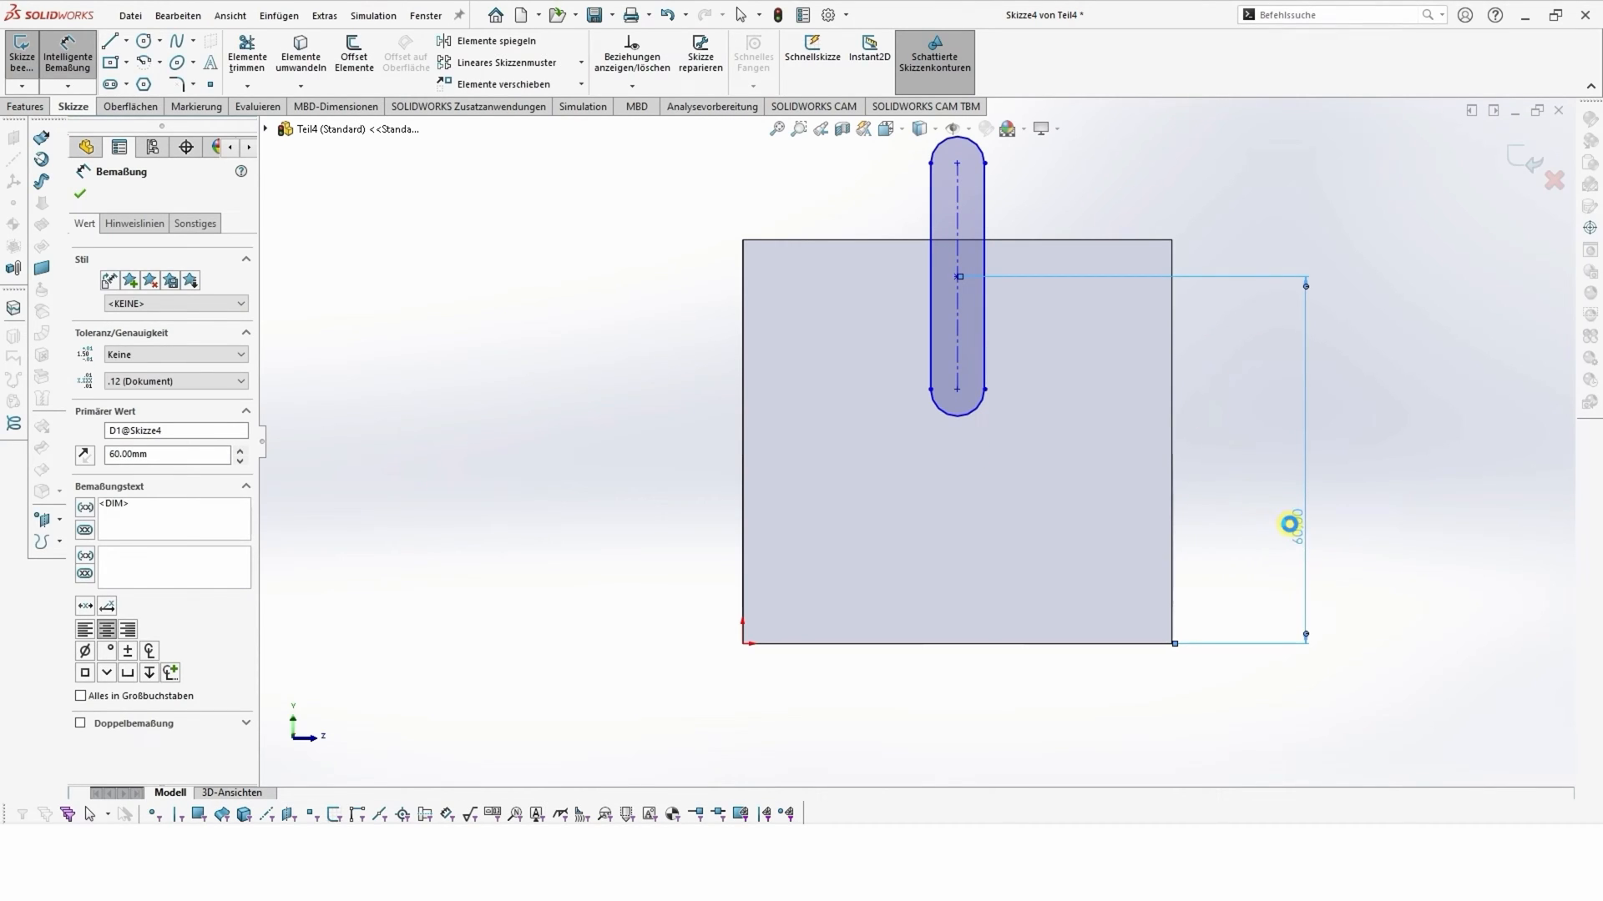
# - Lower the slot centre's height dimension to 50 mm, 40 mm and finally 45 mm
pyautogui.click(1290, 524)
pyautogui.write('50')
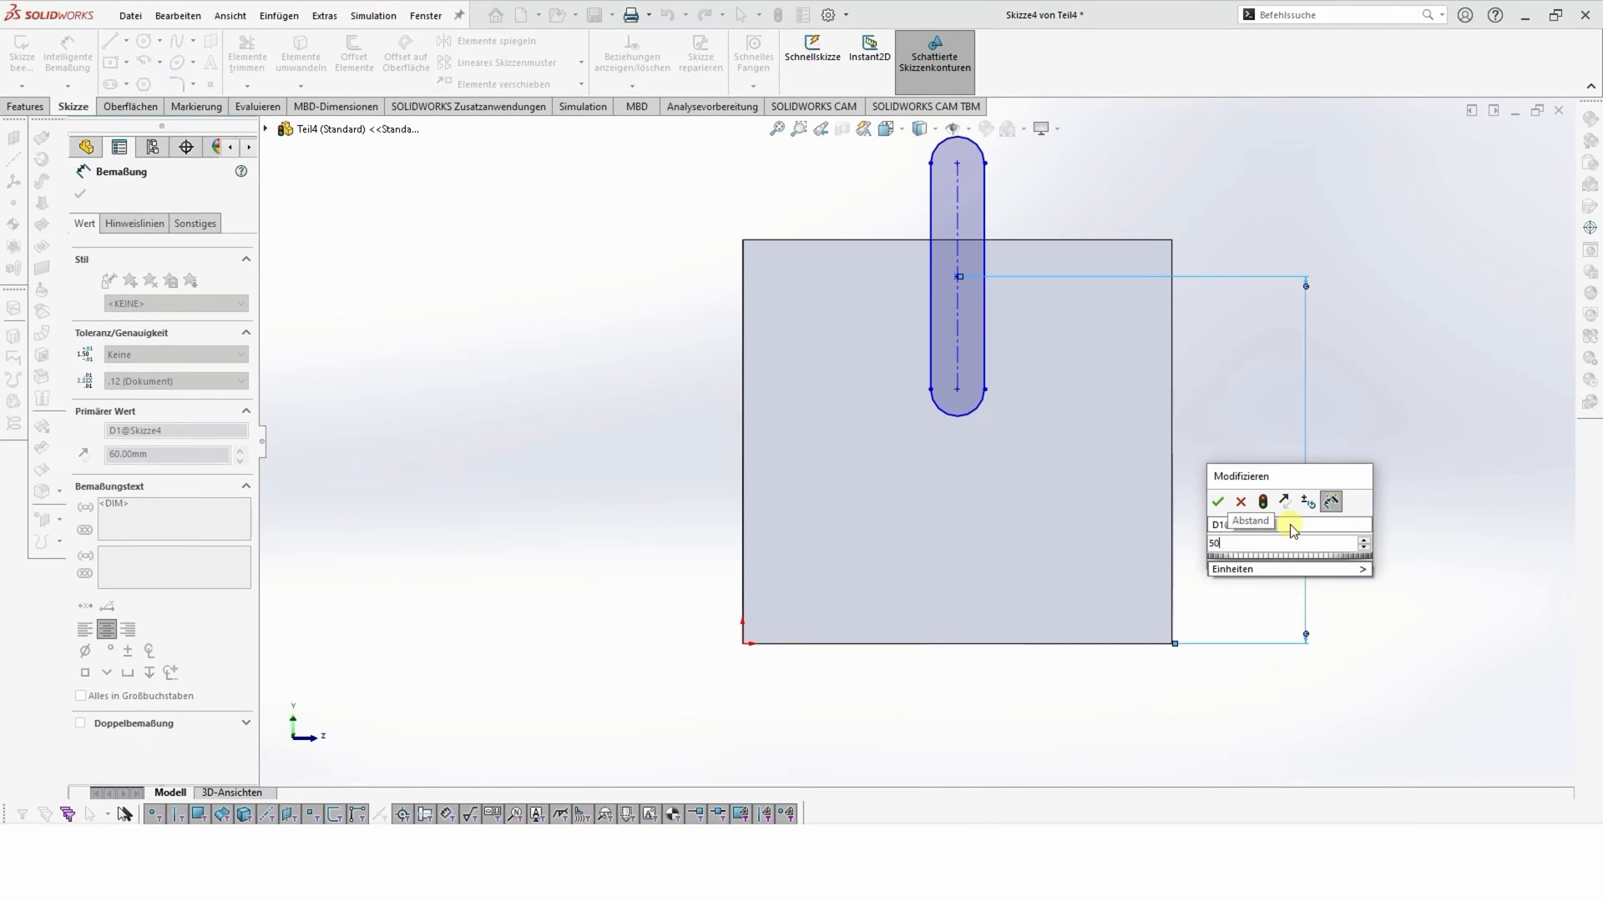
pyautogui.press('Return')
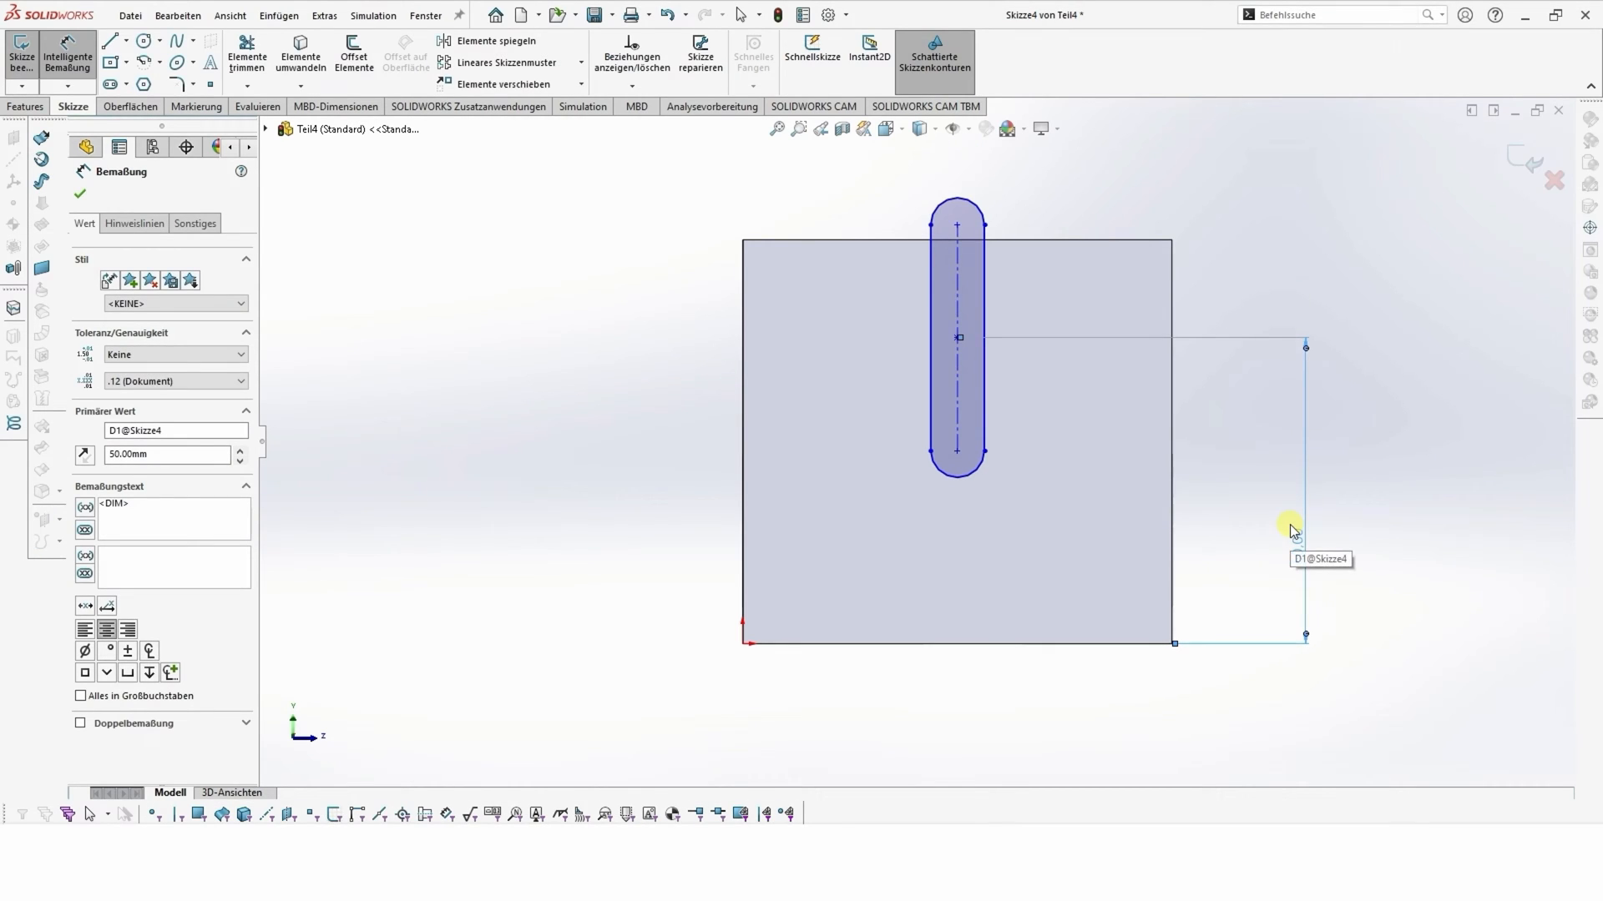
pyautogui.click(1299, 556)
pyautogui.write('45')
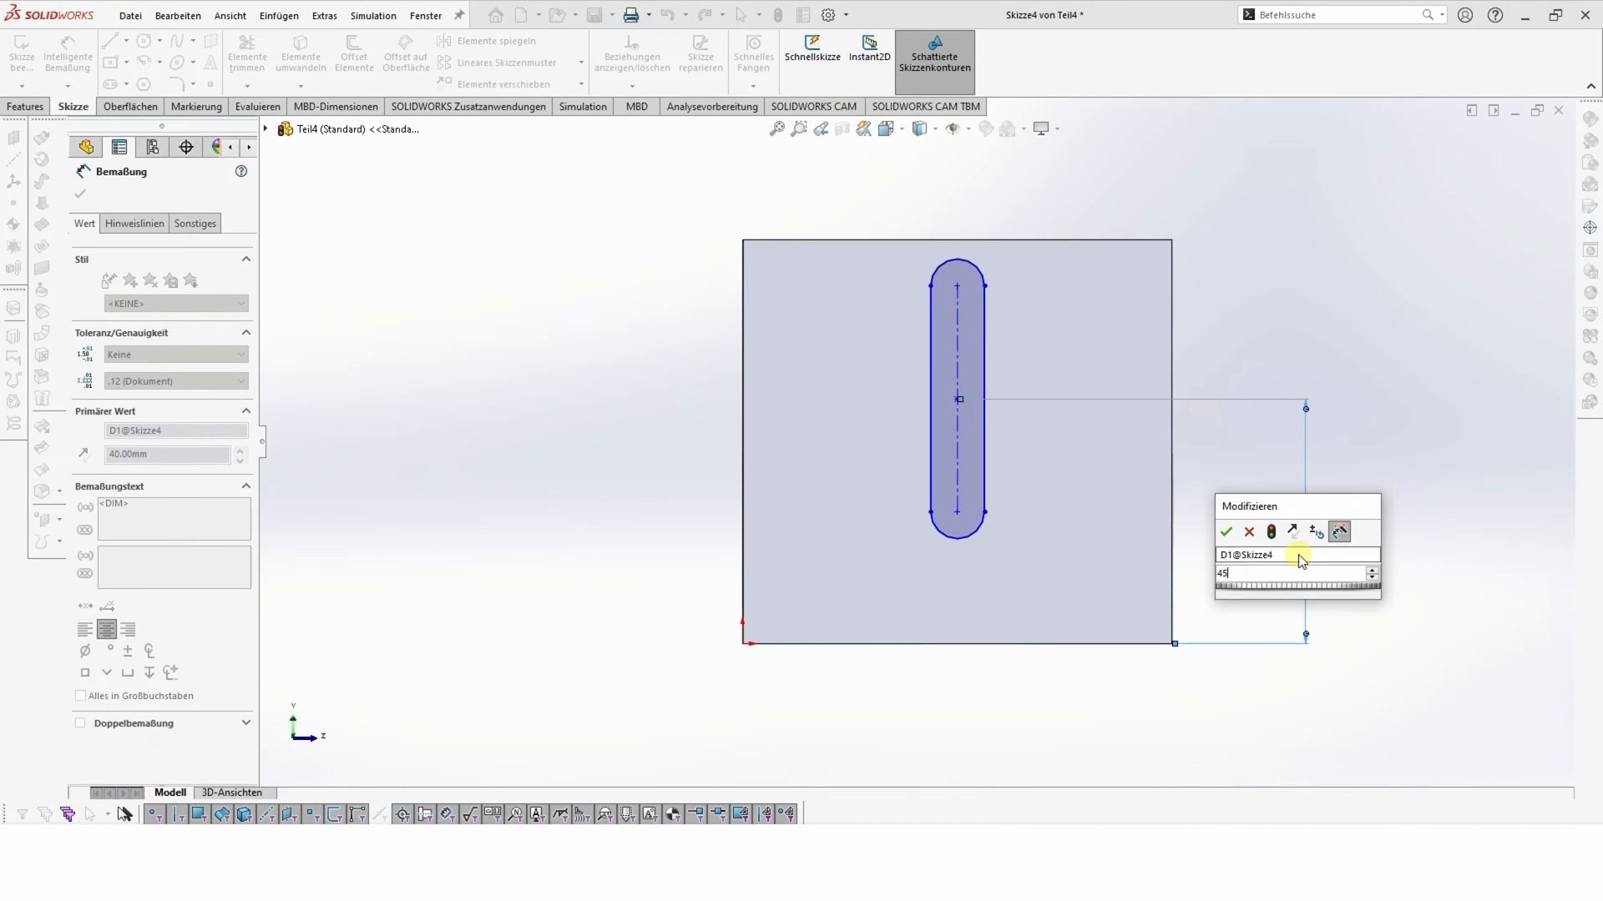
pyautogui.press('Return')
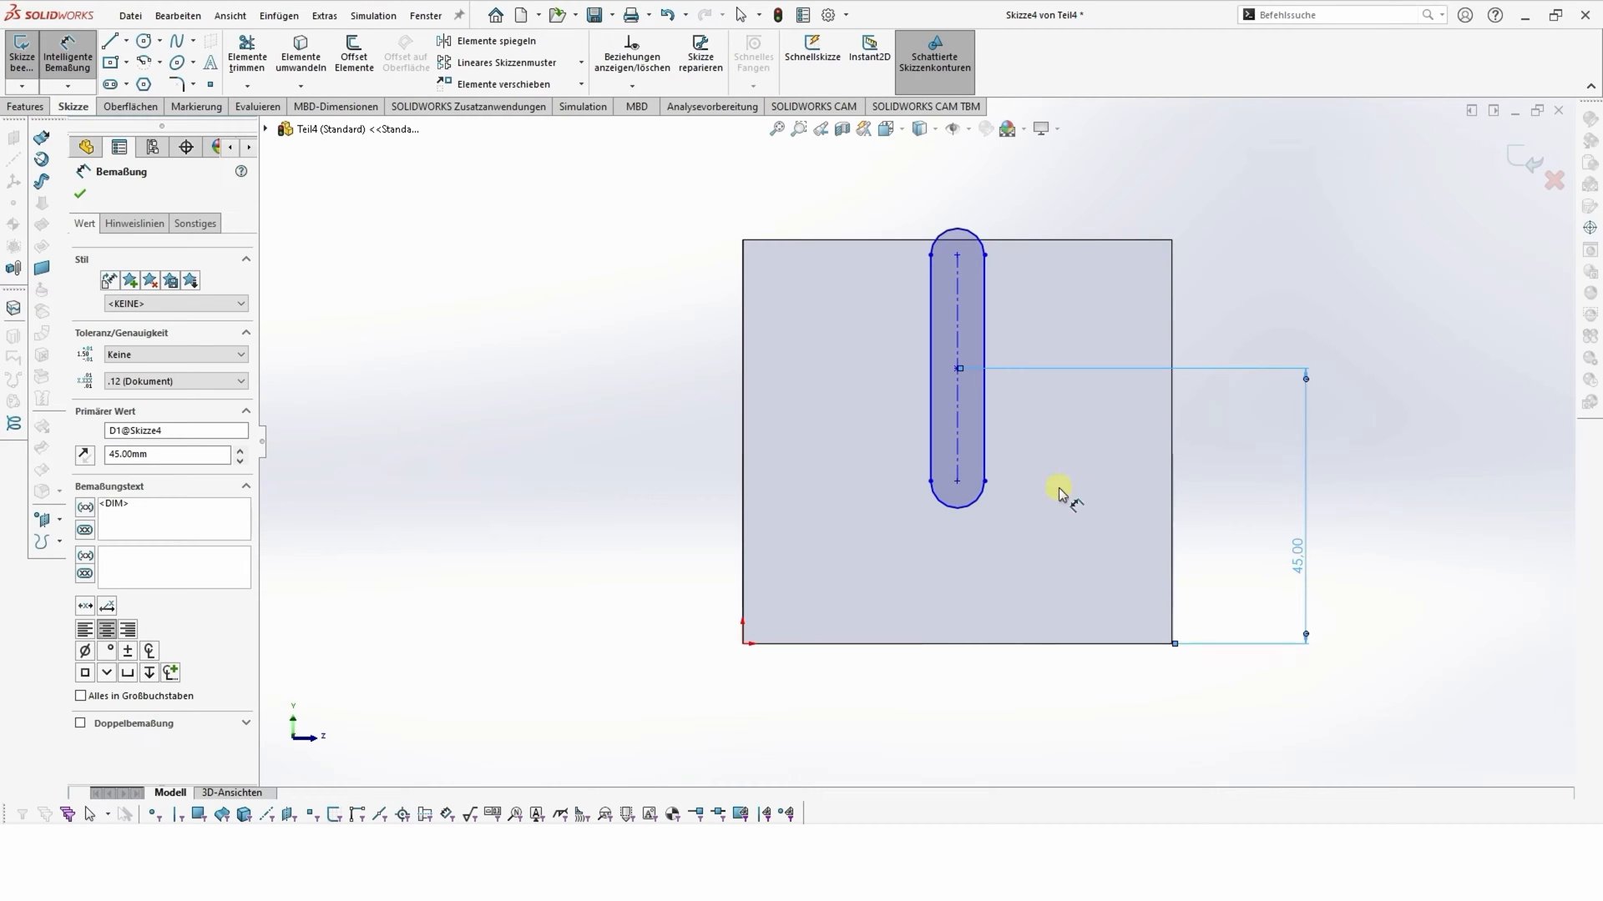
# - Dimension the radius of the slot's lower end arc, entering 7 mm first and finally 5 mm
pyautogui.click(956, 512)
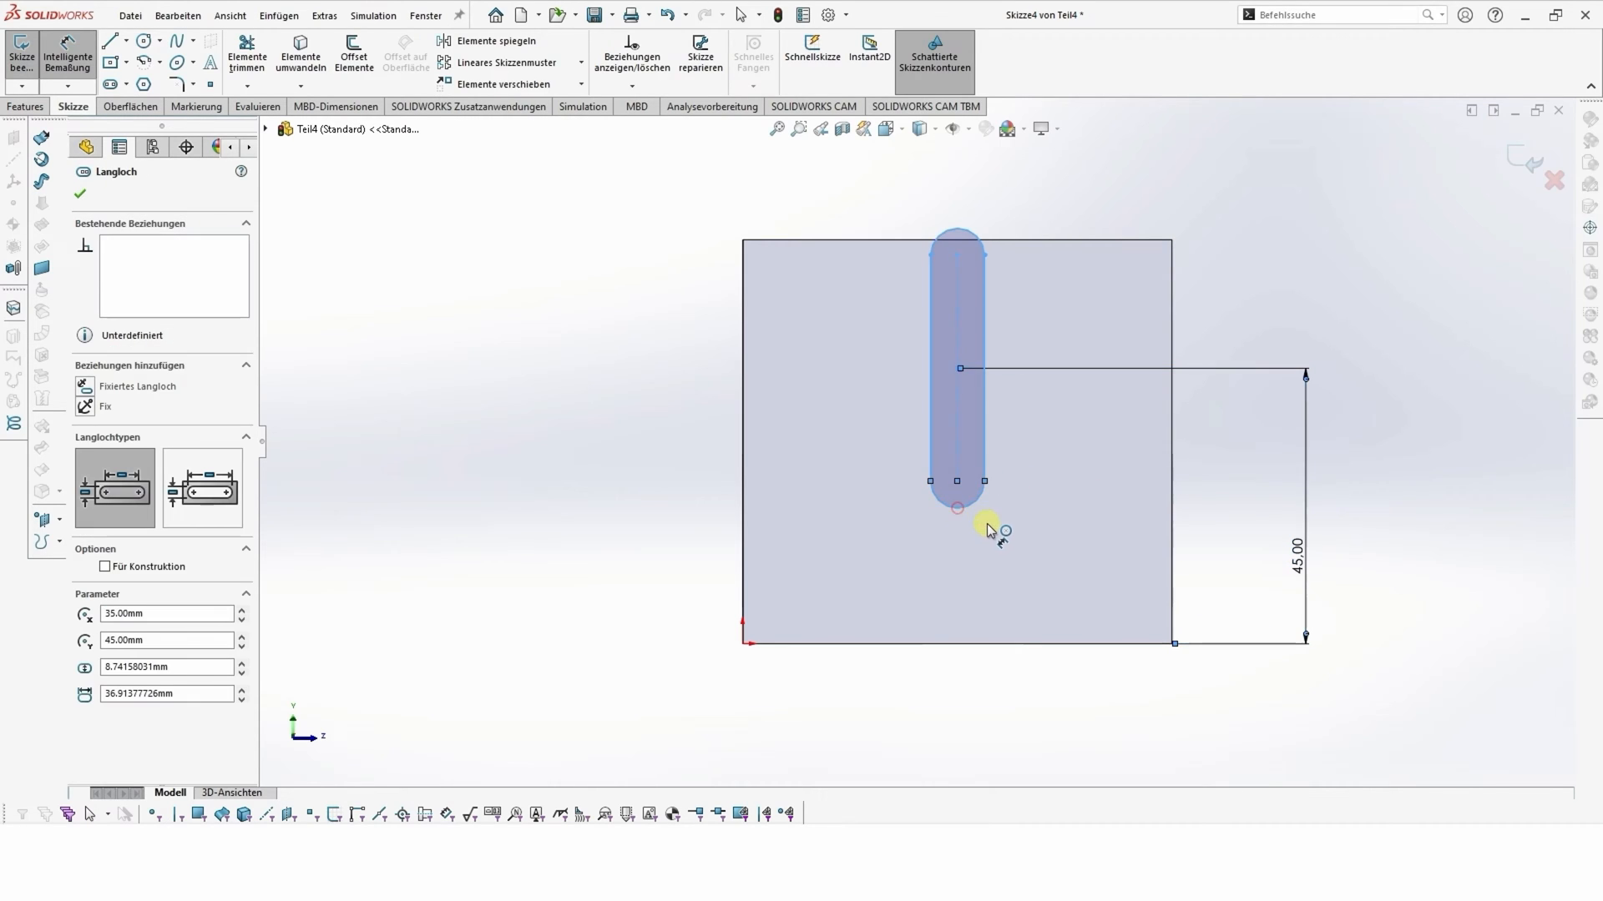
pyautogui.click(1031, 549)
pyautogui.write('7')
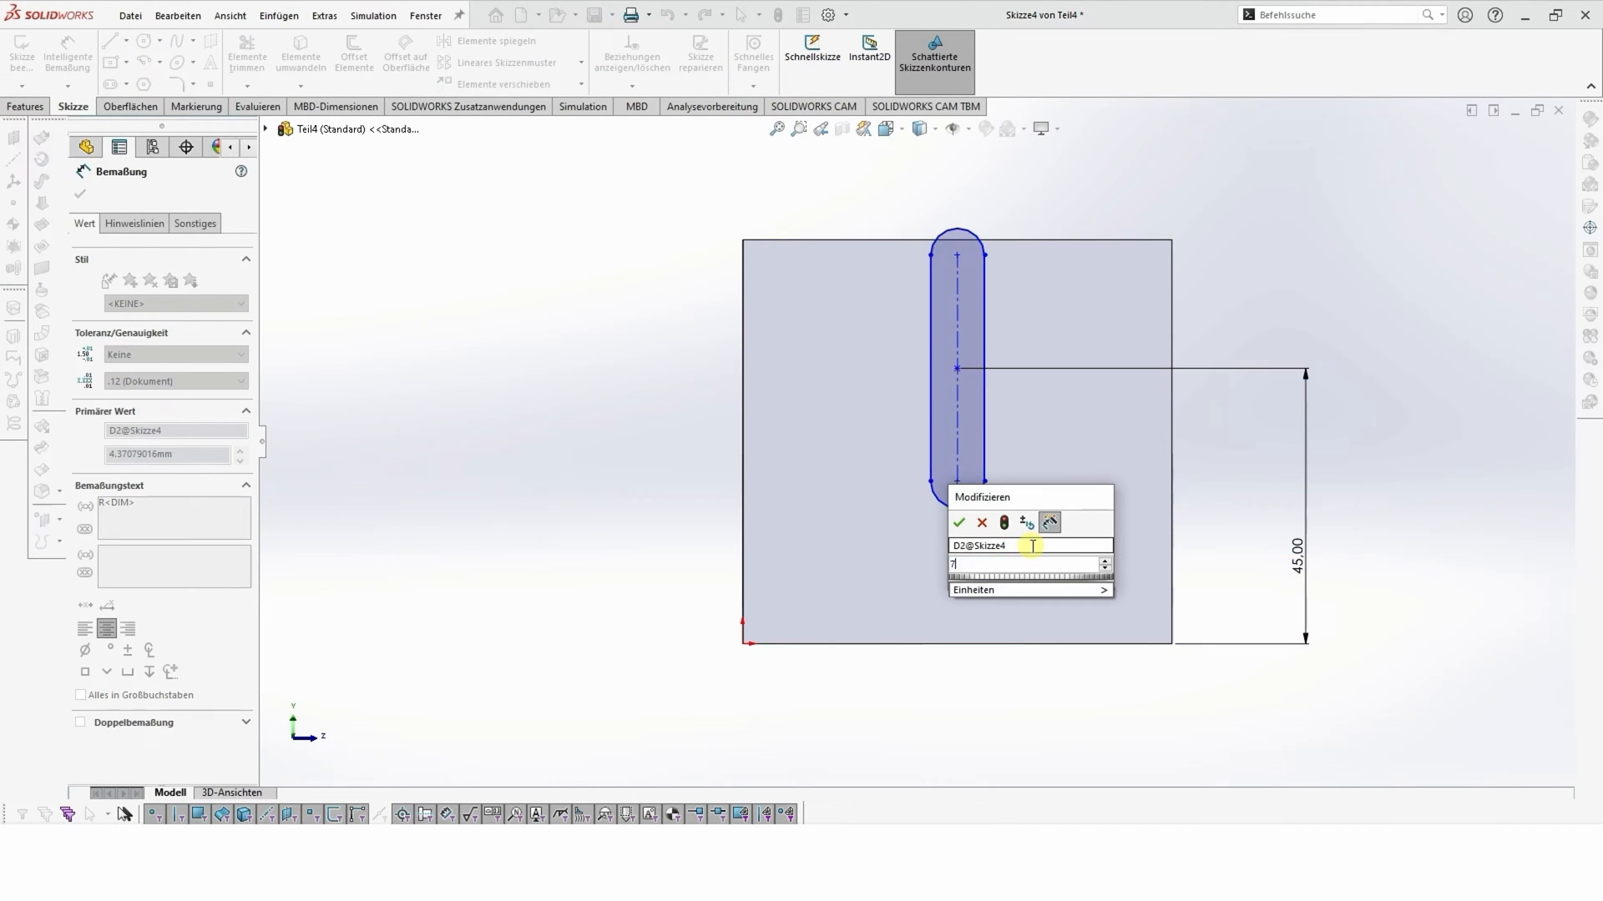
pyautogui.press('Return')
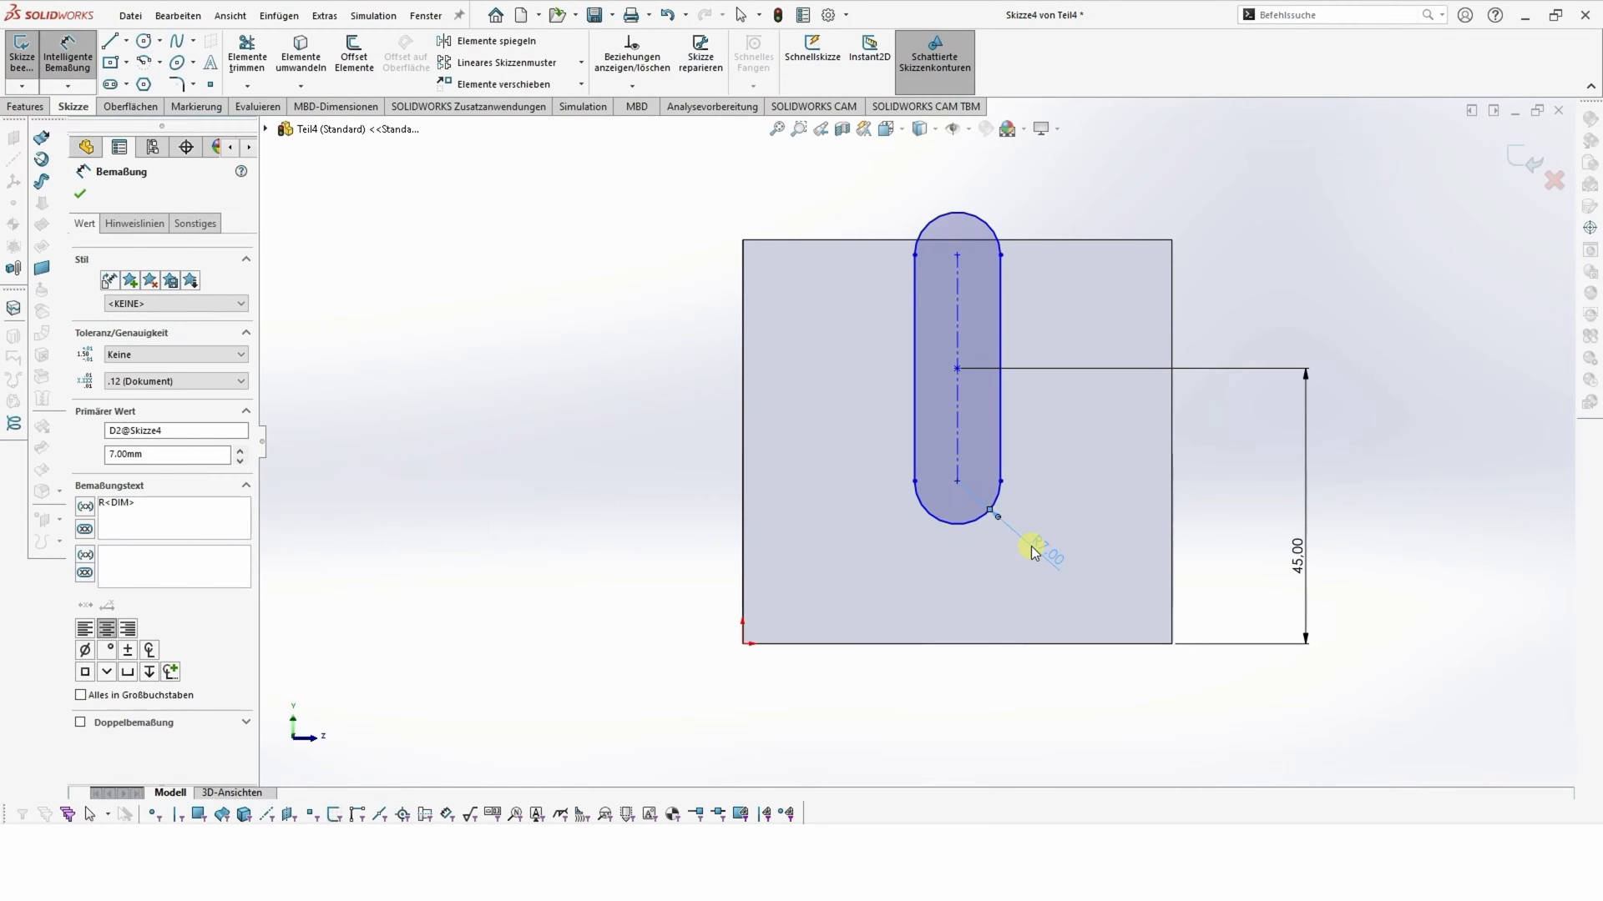
pyautogui.doubleClick(1044, 547)
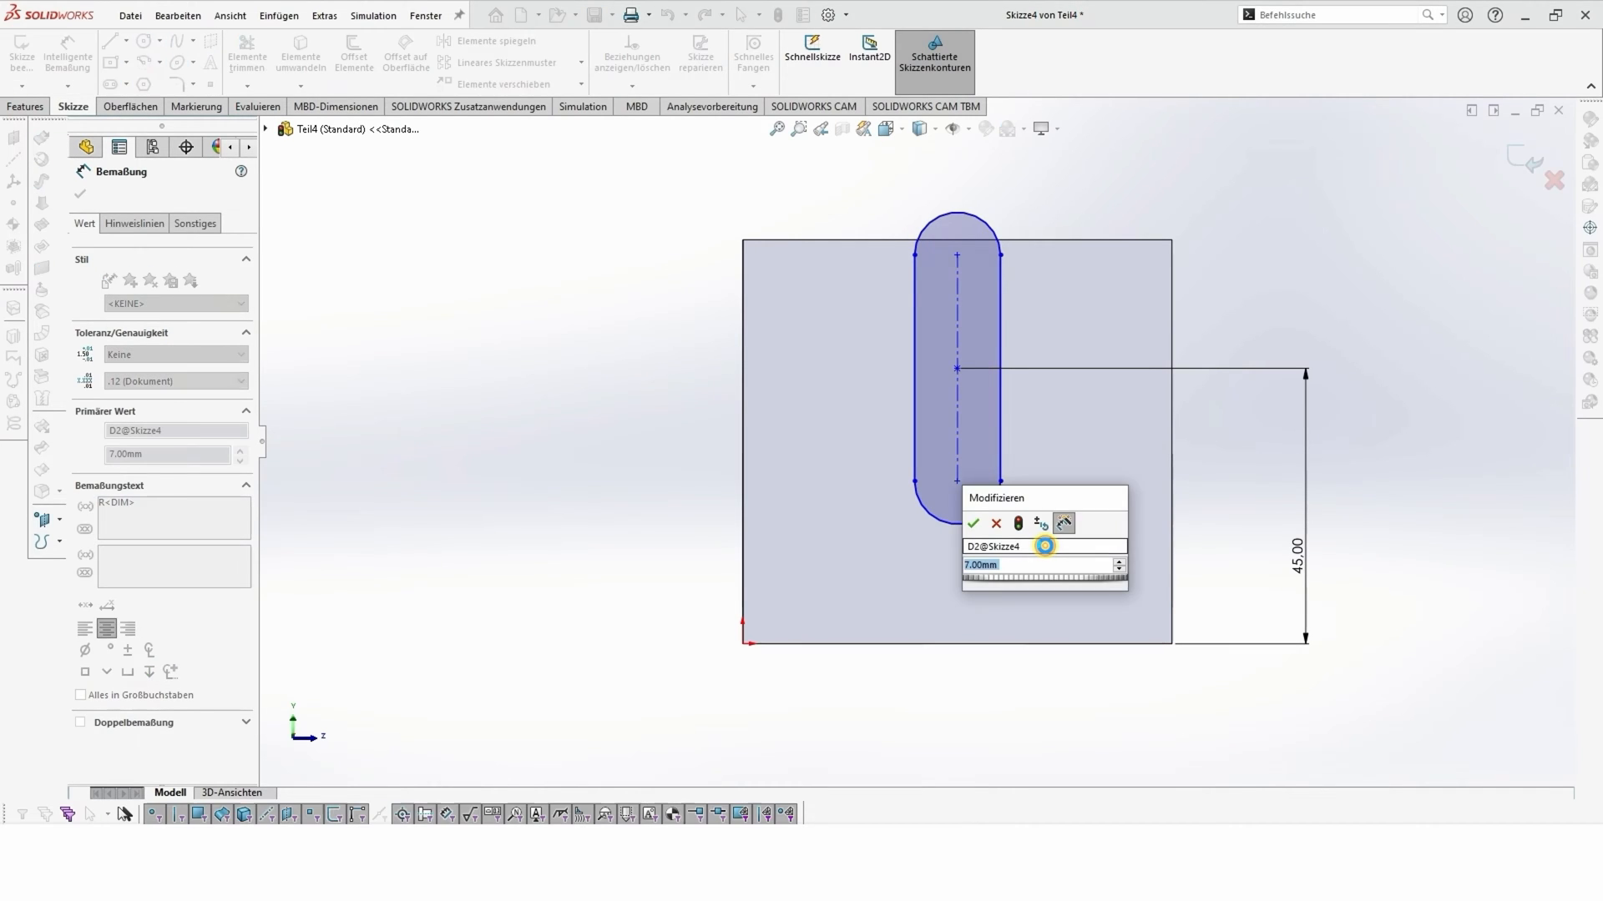
pyautogui.write('5')
pyautogui.press('Return')
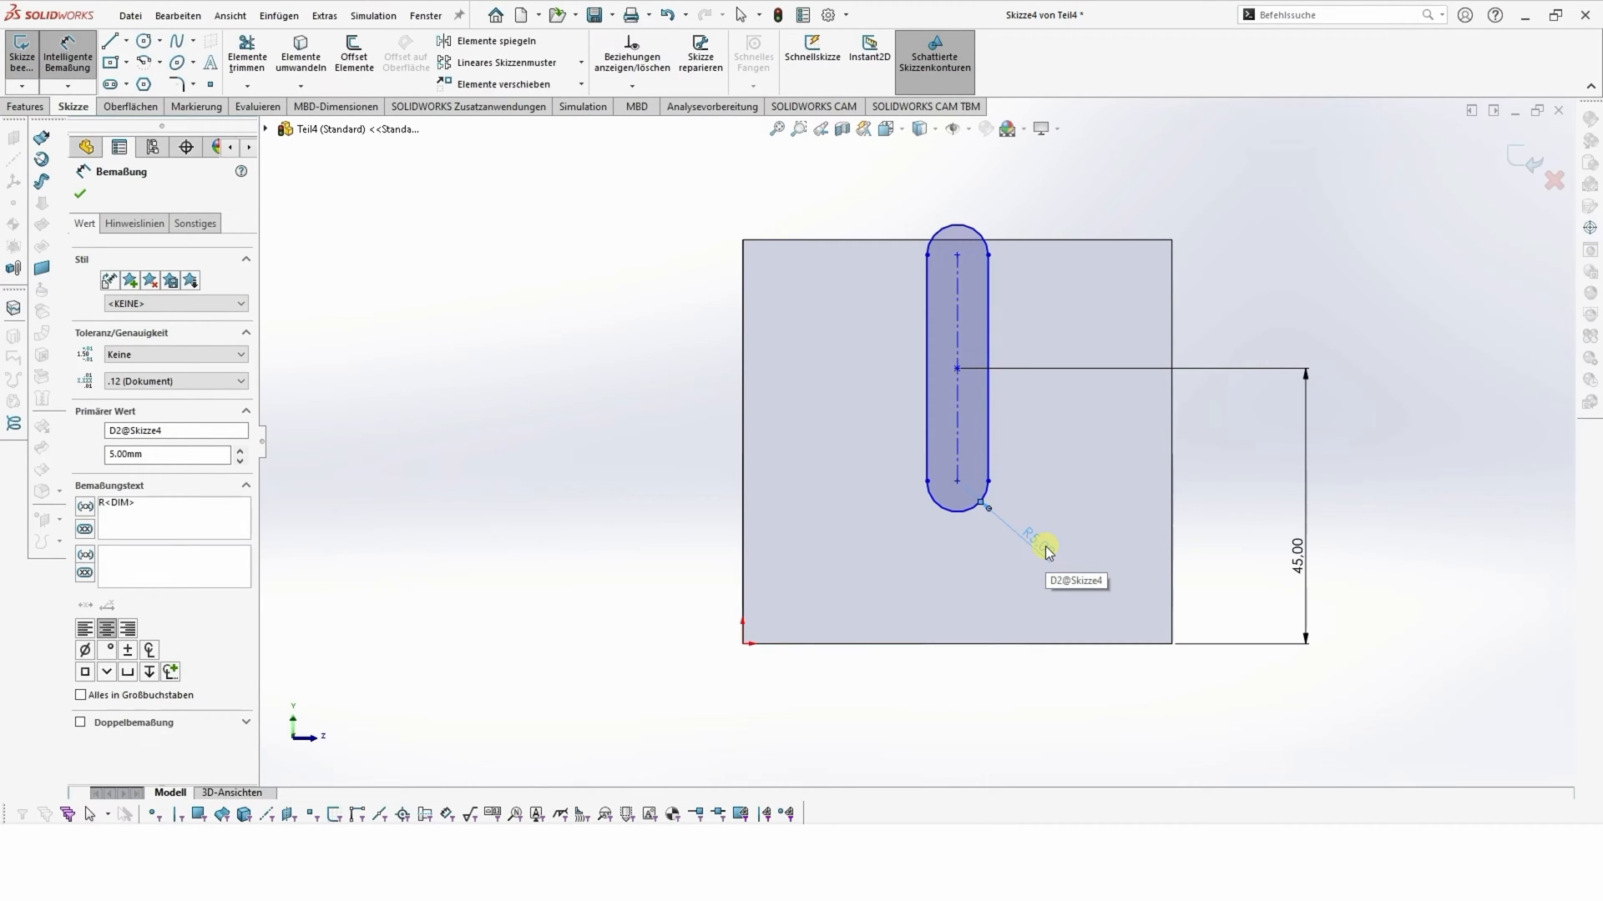
# - Dimension the slot's centreline to set the distance between its arc centres to 40 mm
pyautogui.click(958, 409)
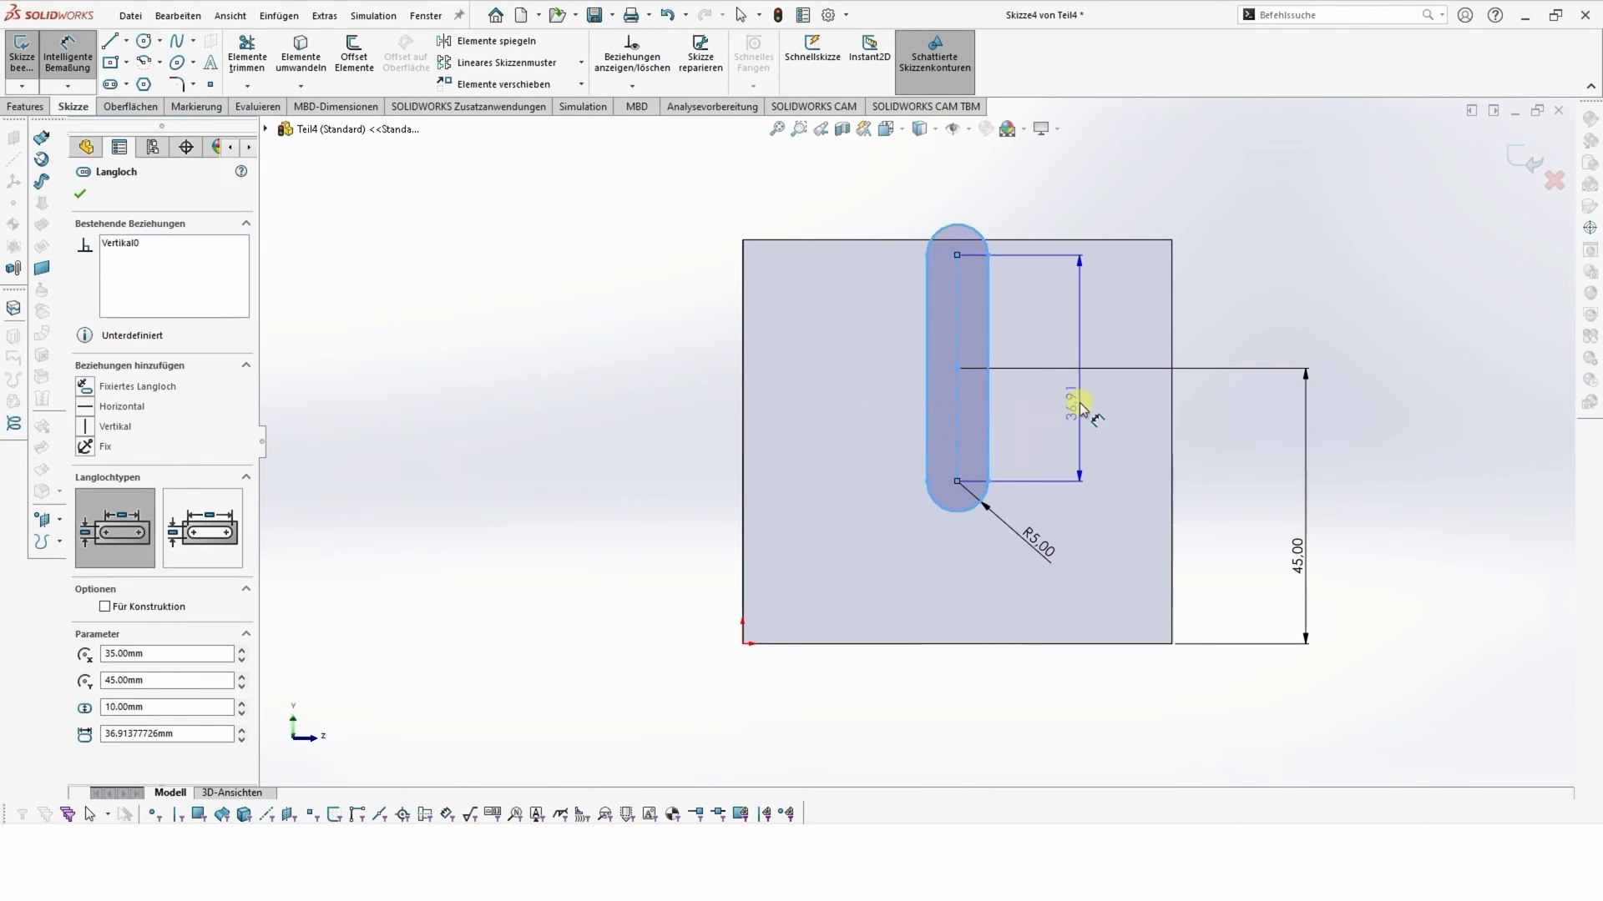
pyautogui.click(1079, 409)
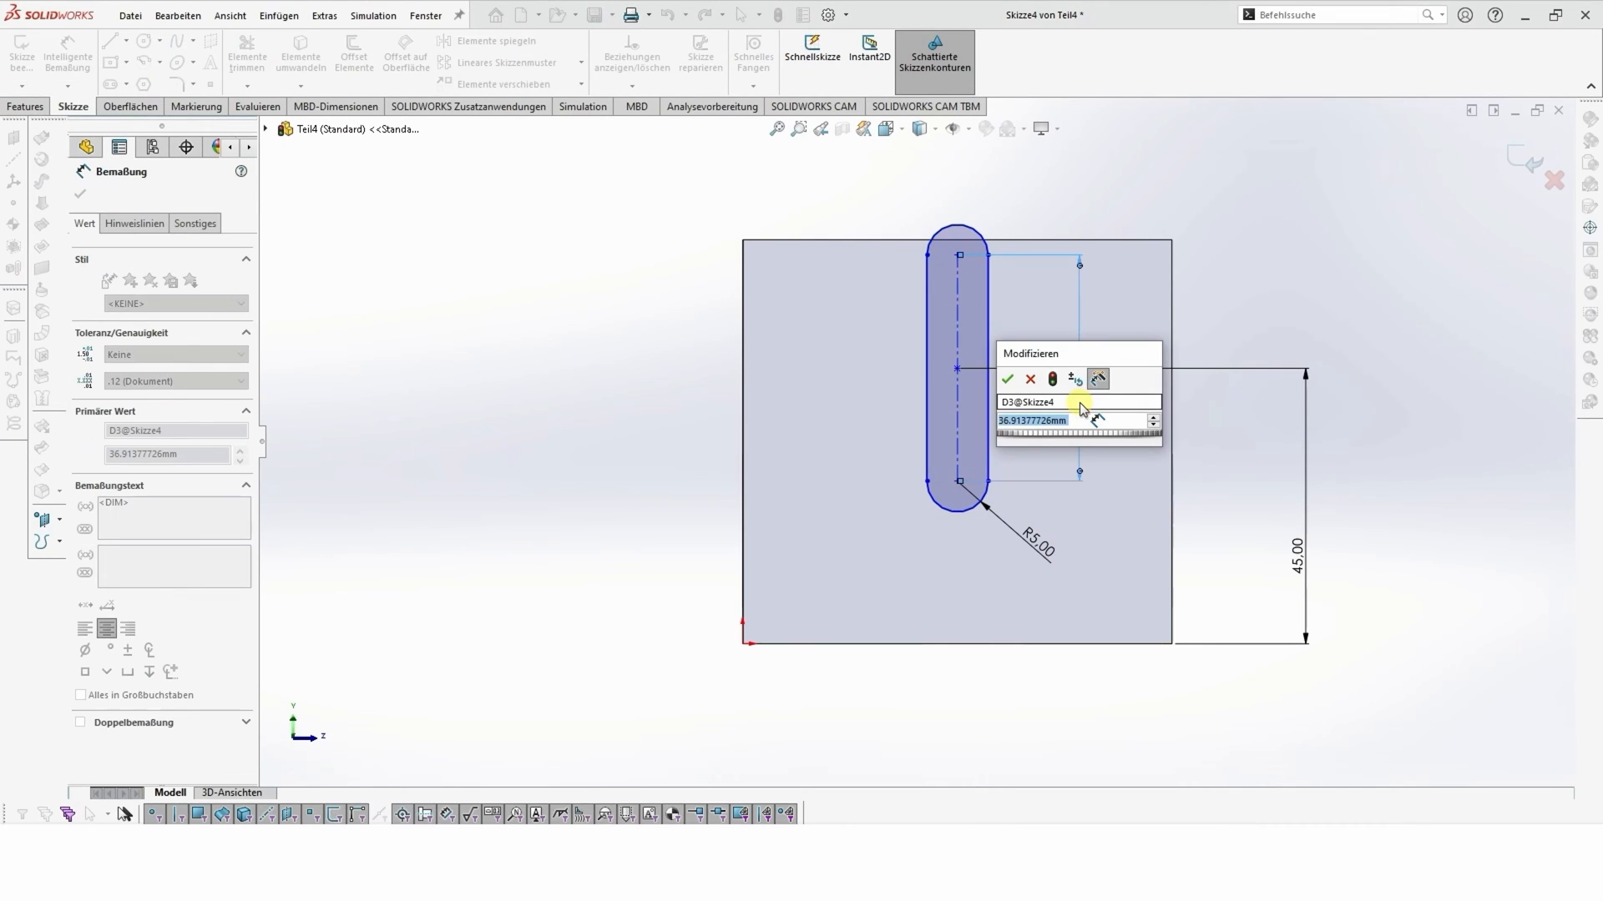
pyautogui.write('40')
pyautogui.press('Return')
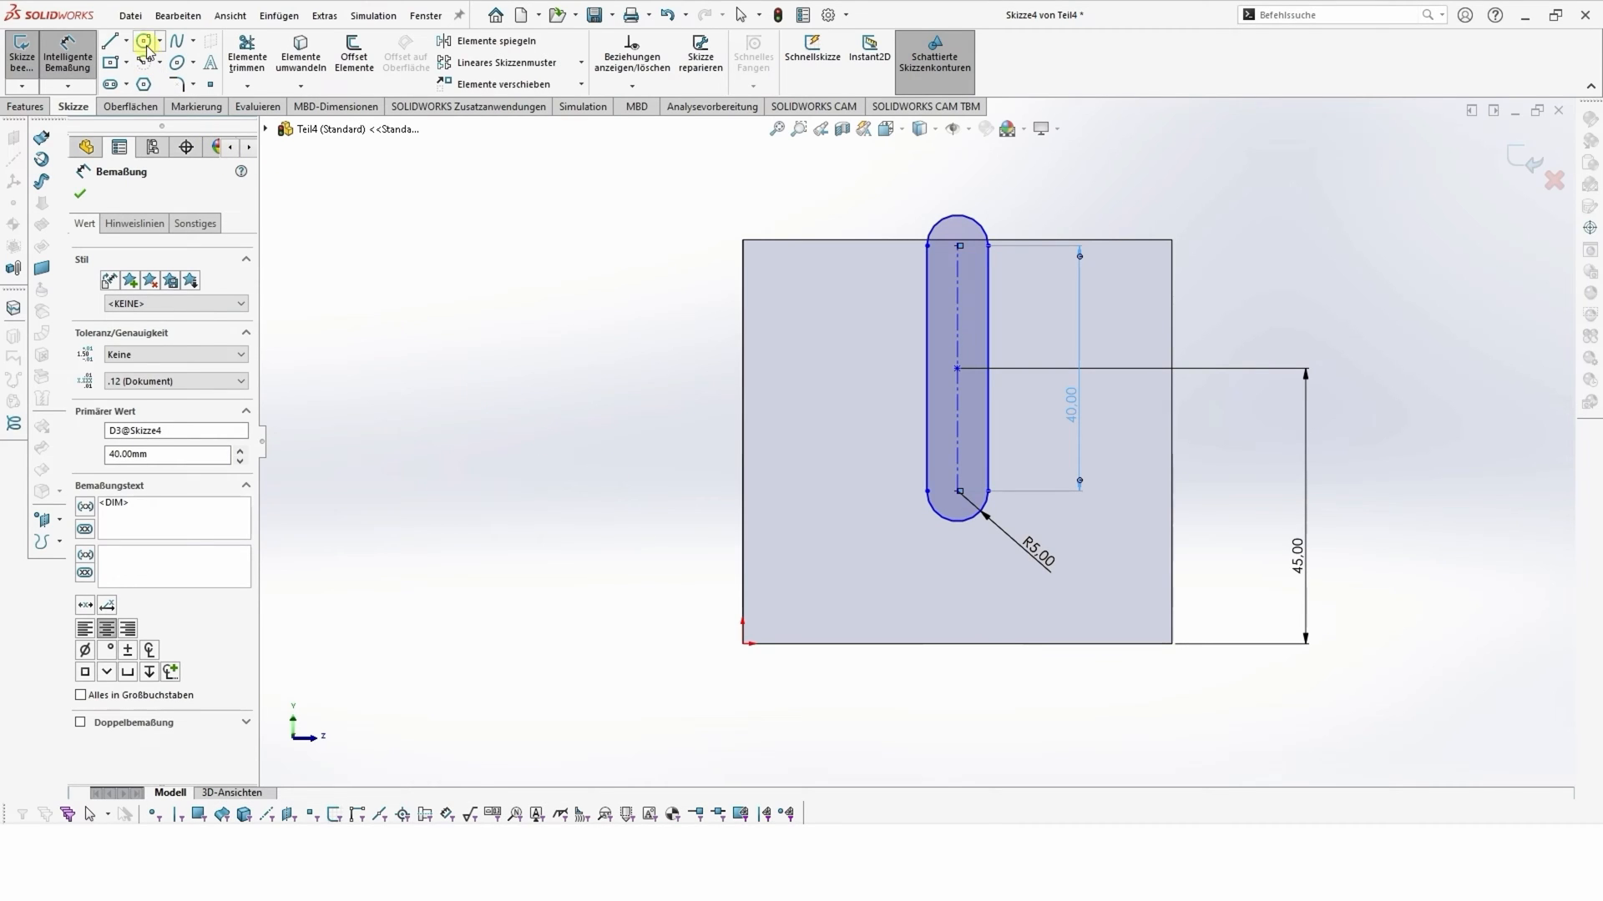
# - Sketch two circles, about 4.6 mm and 4.4 mm in diameter, level with each other near the face's upper left and upper right corners
pyautogui.click(180, 67)
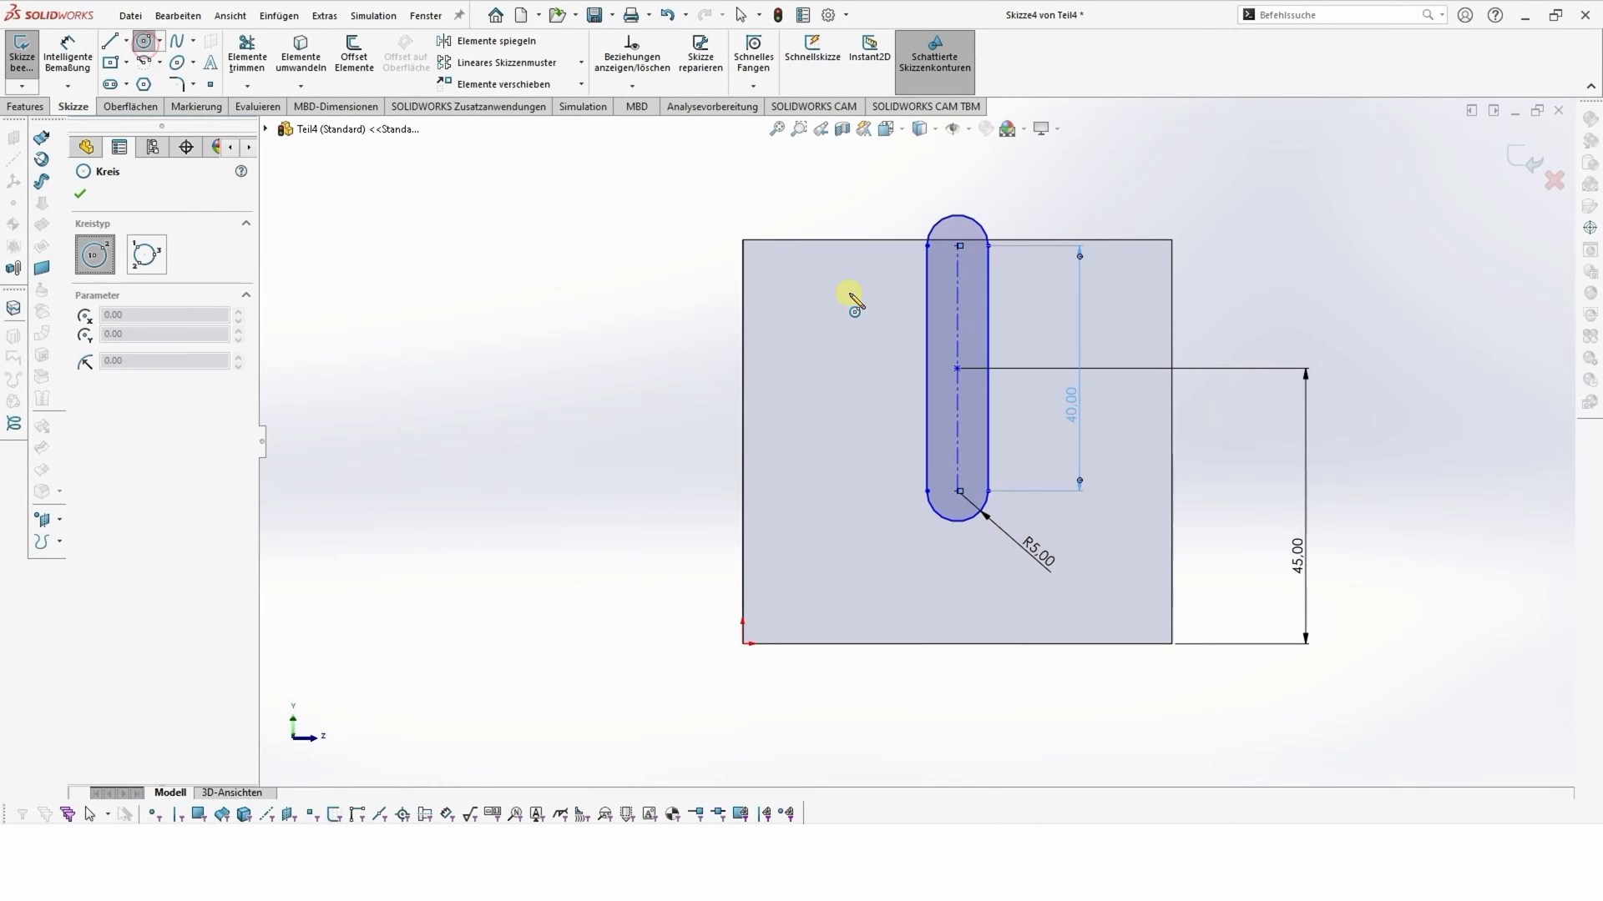
pyautogui.click(807, 284)
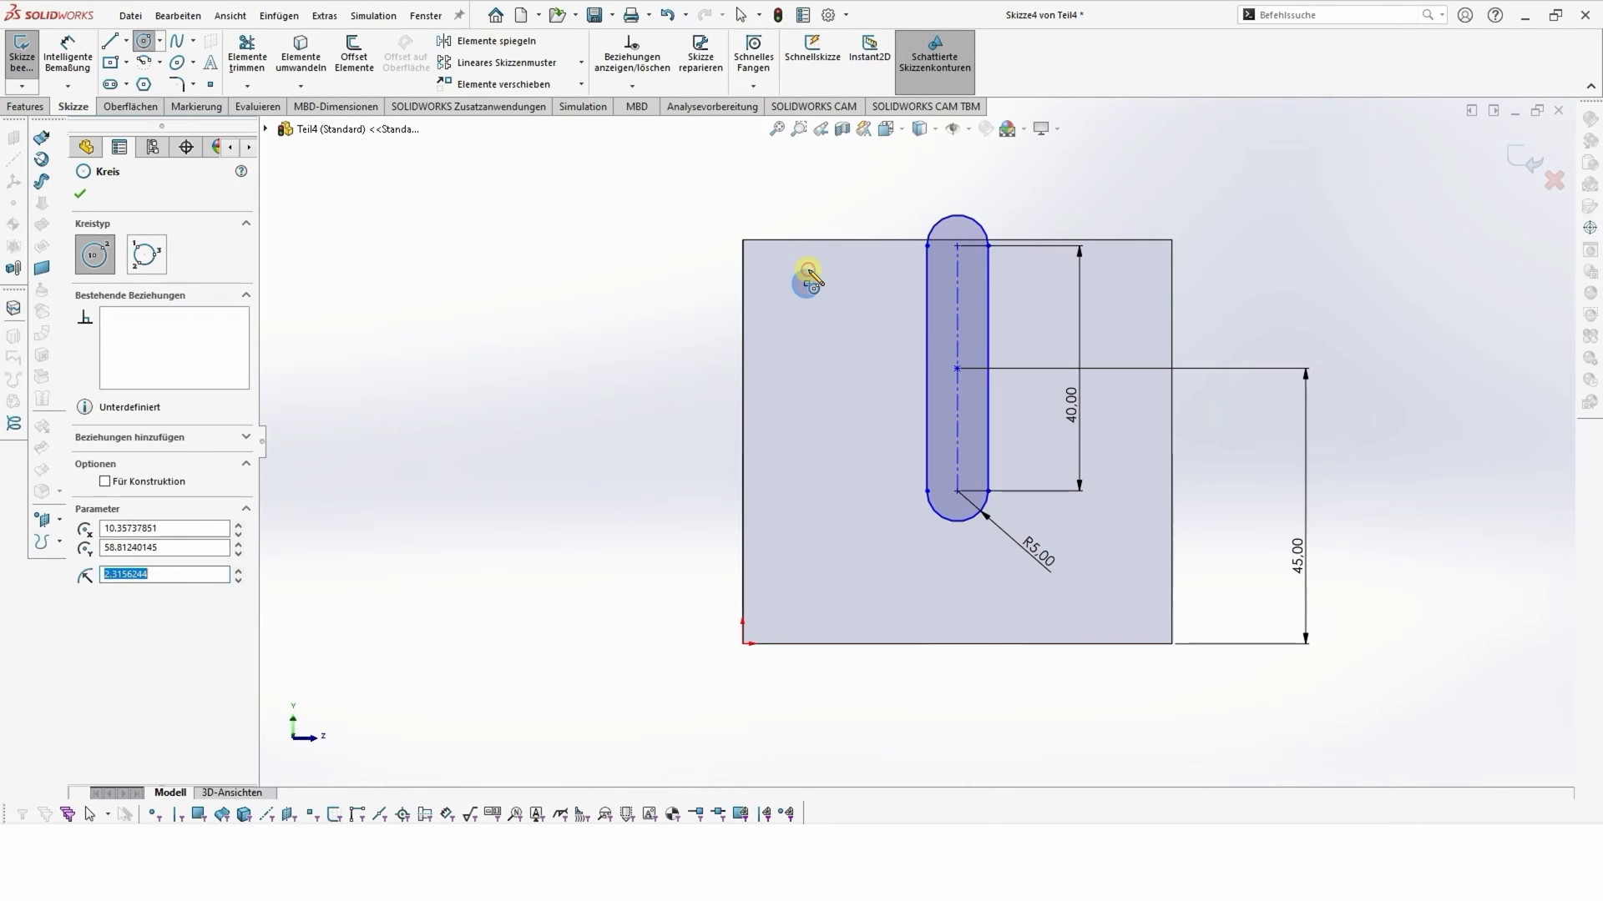
pyautogui.click(808, 271)
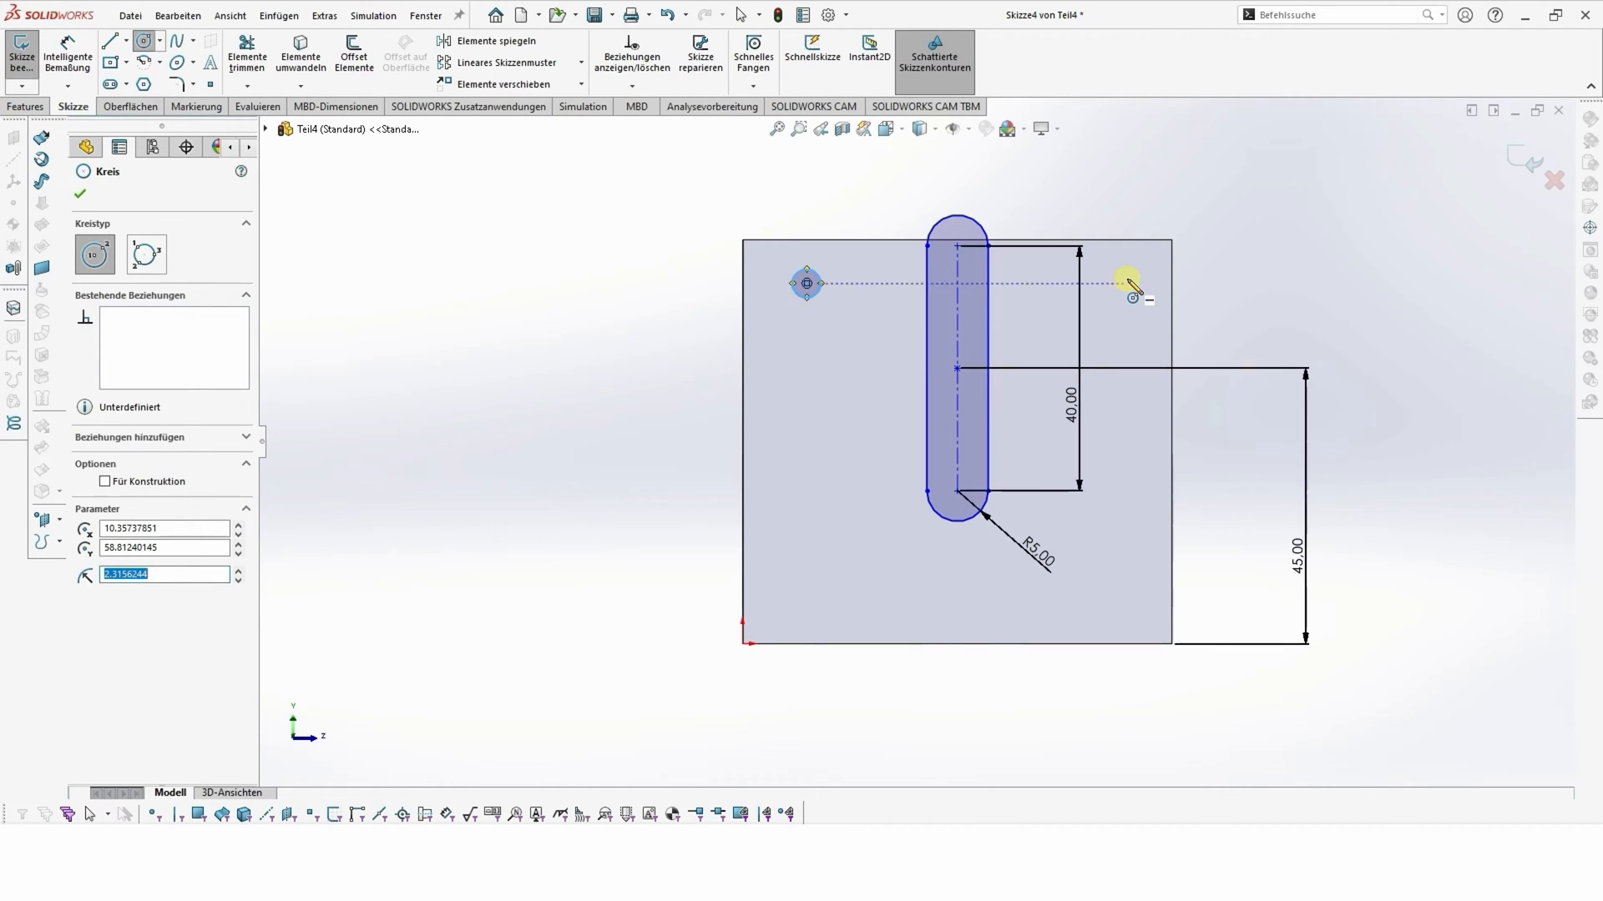
pyautogui.click(1126, 285)
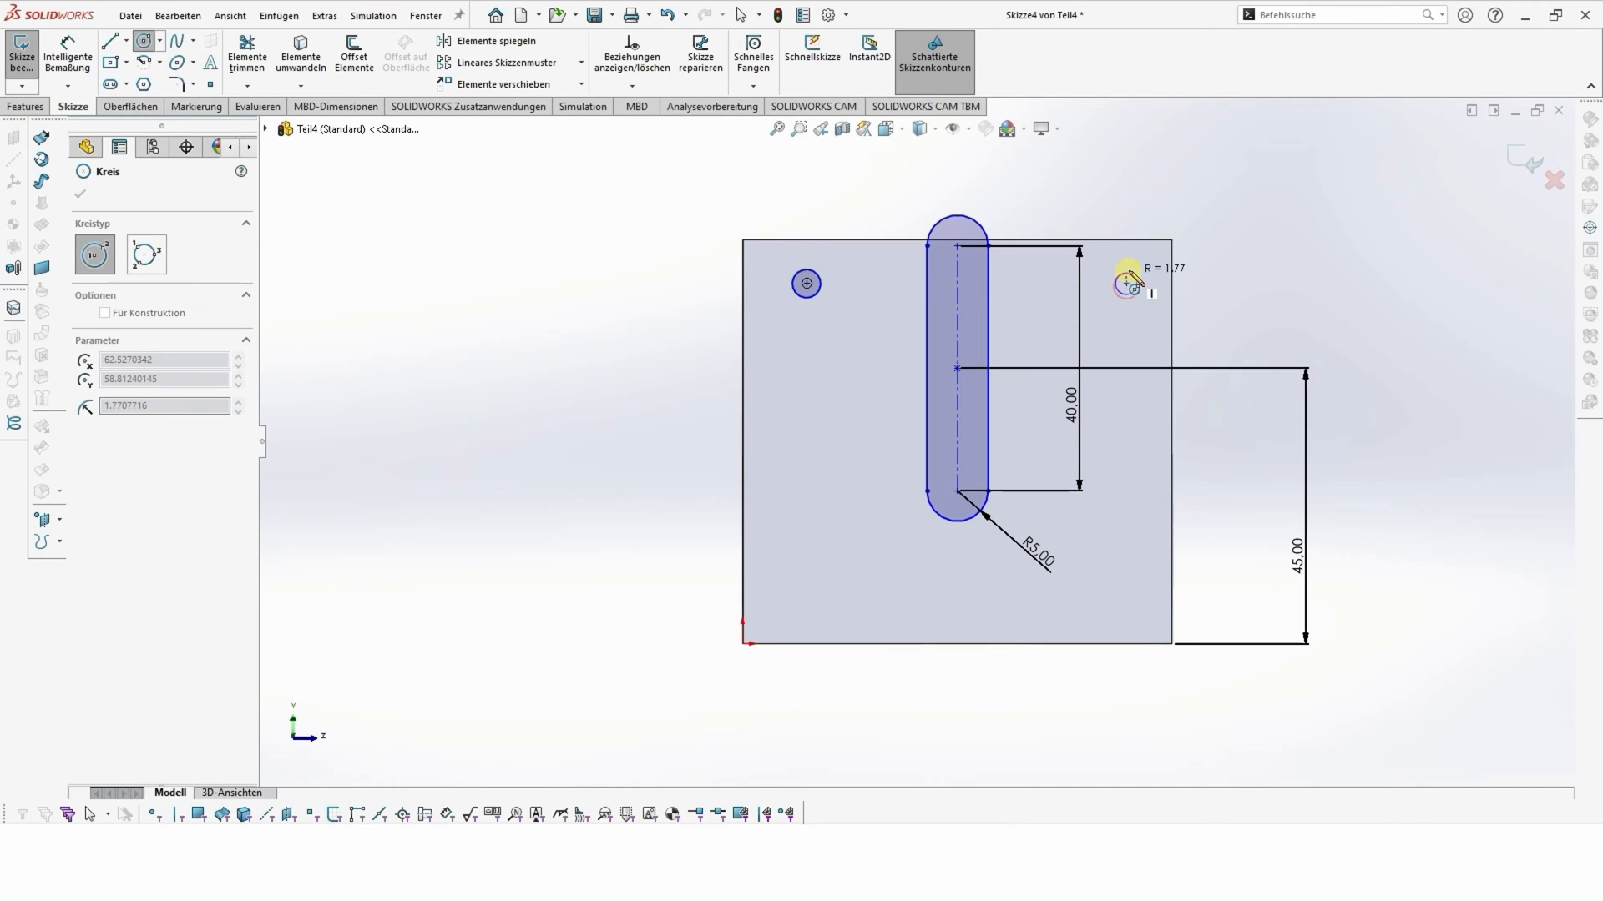
pyautogui.click(1132, 278)
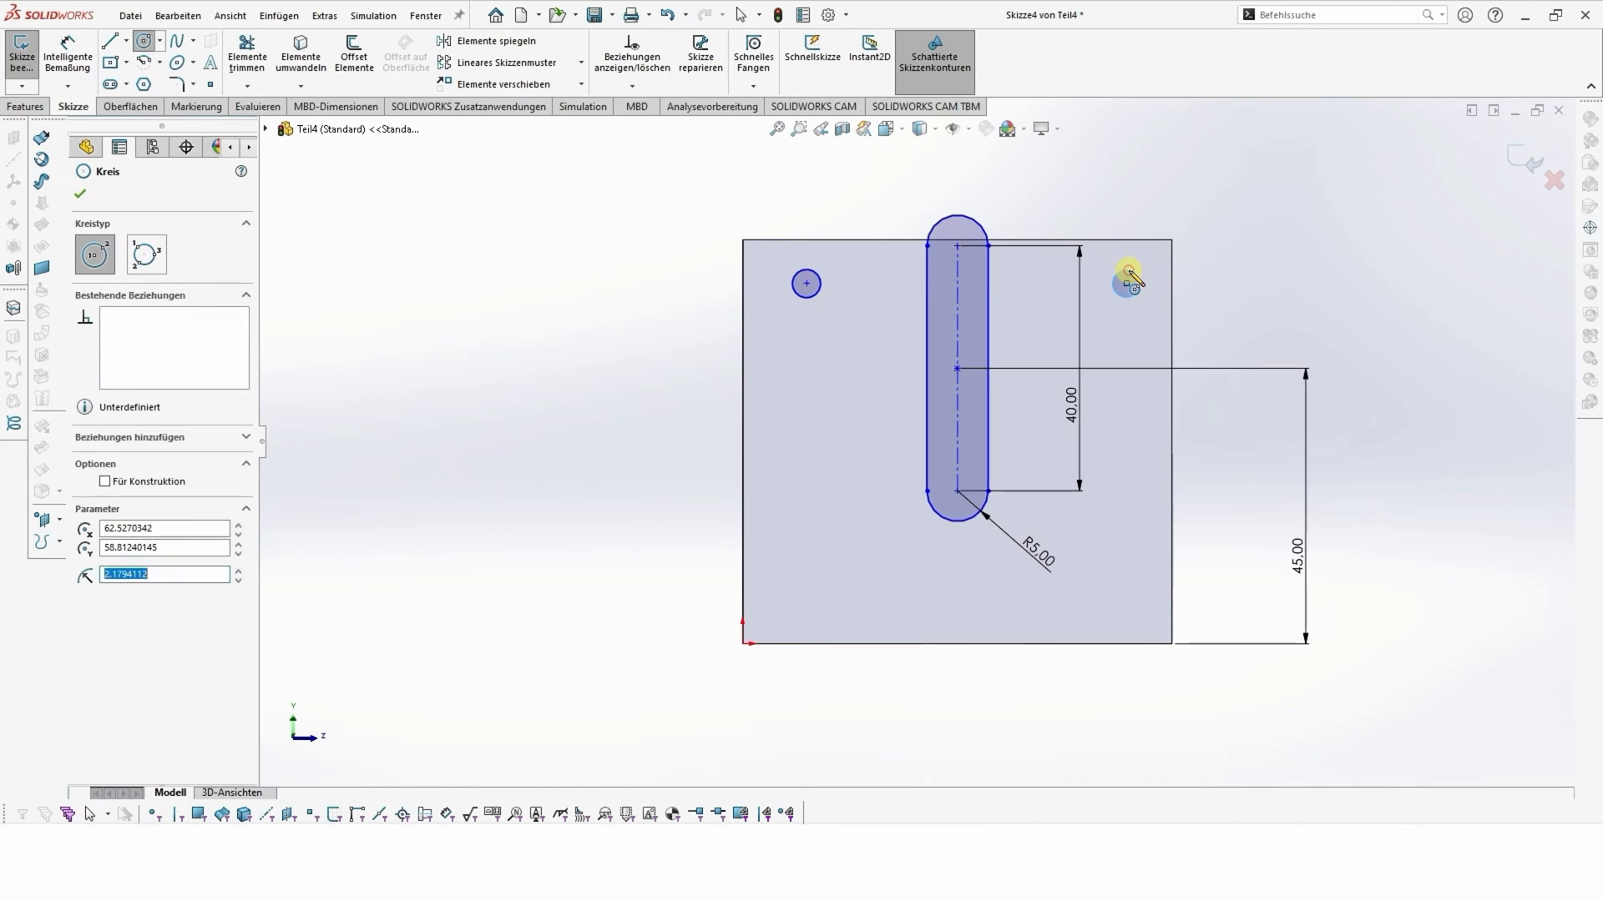
# - Dimension the left circle's centre 15 mm from the face's left edge and 15 mm from its upper edge
pyautogui.click(68, 60)
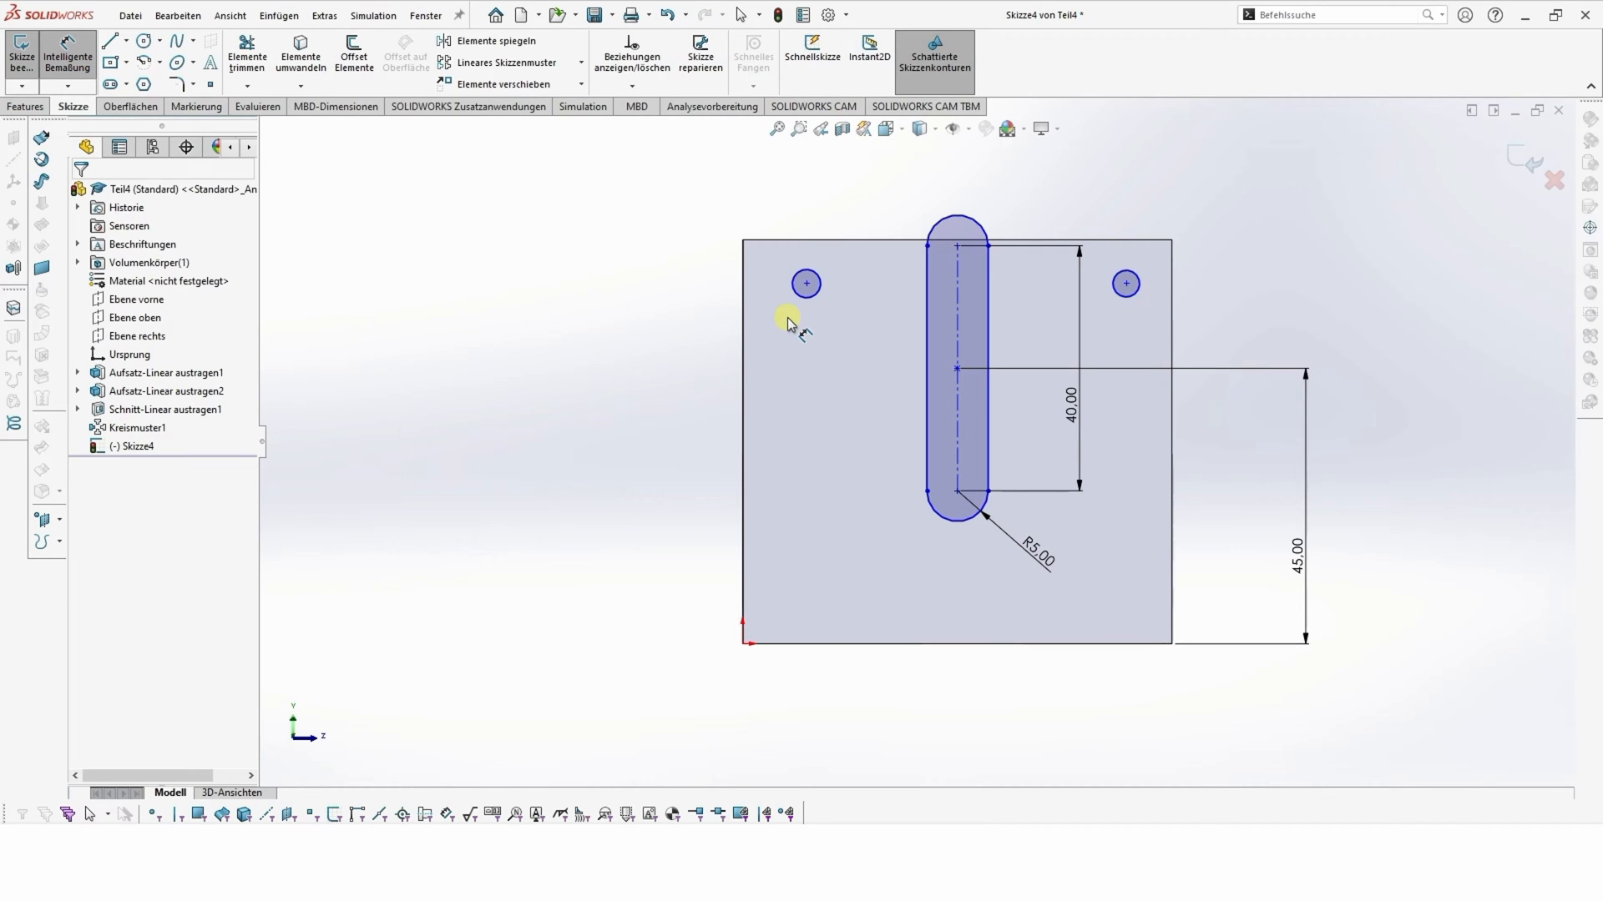
pyautogui.click(807, 284)
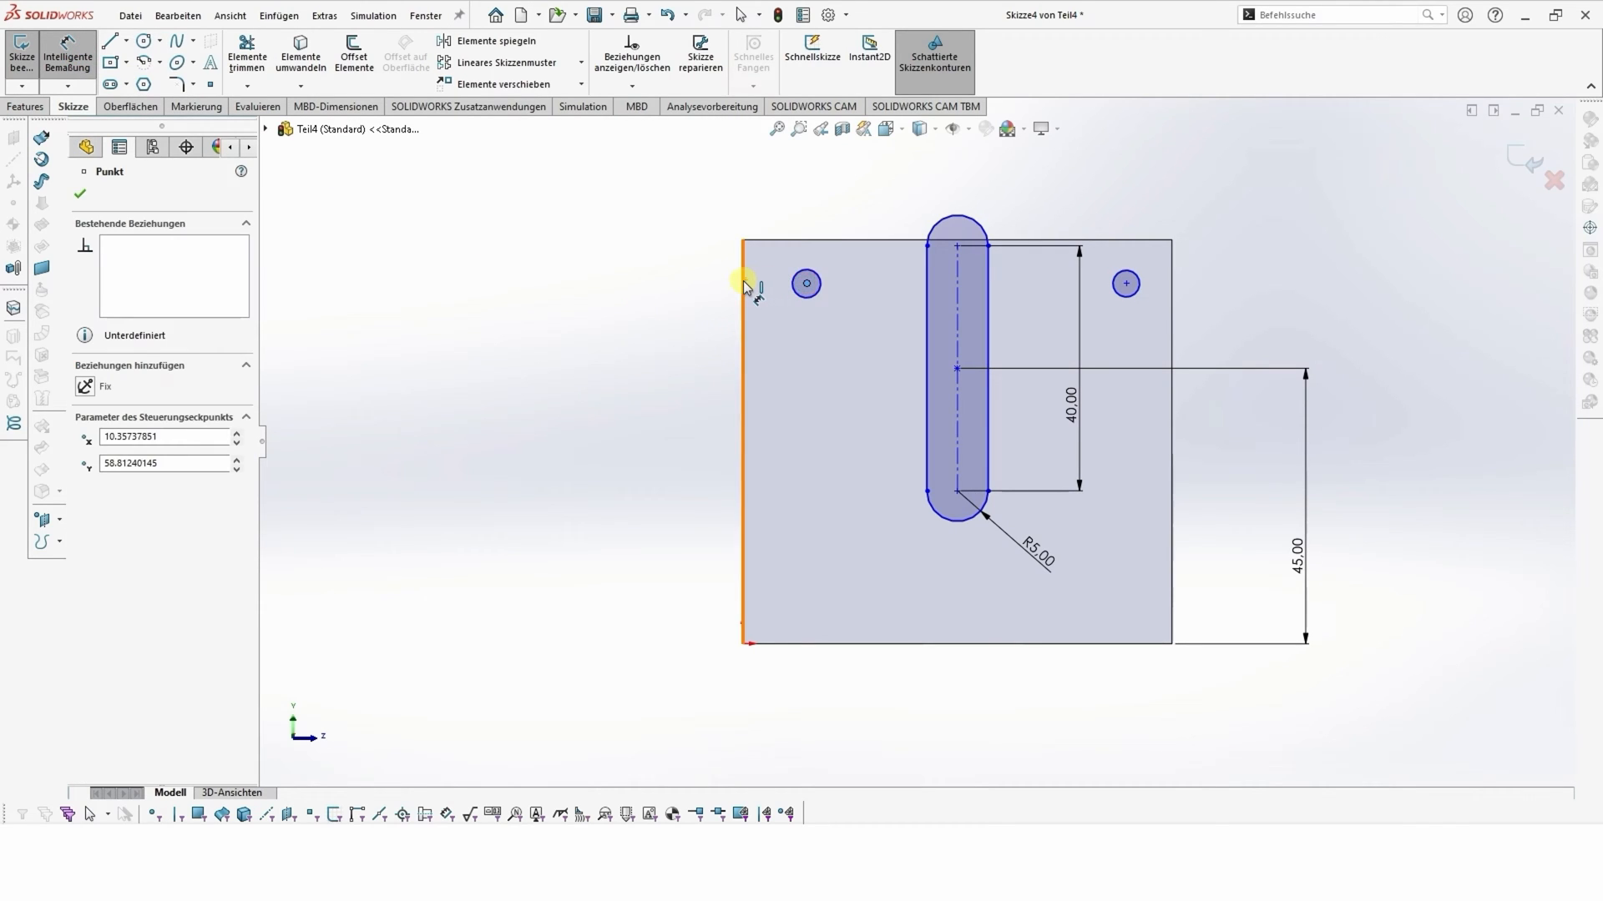
pyautogui.click(743, 275)
pyautogui.click(761, 207)
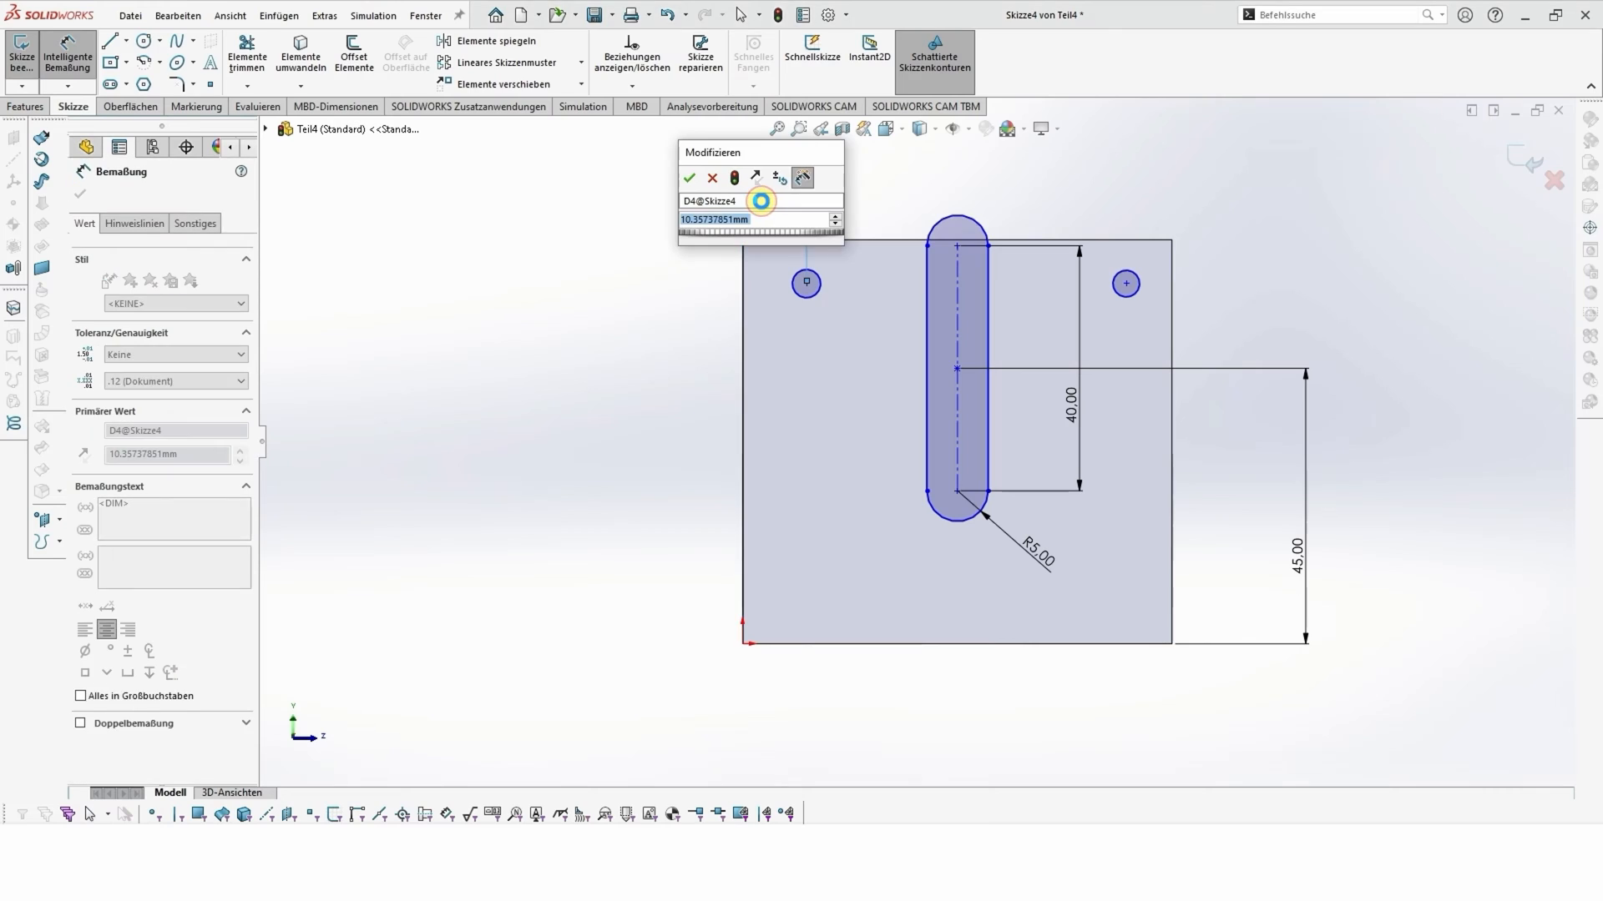
pyautogui.write('15')
pyautogui.press('Return')
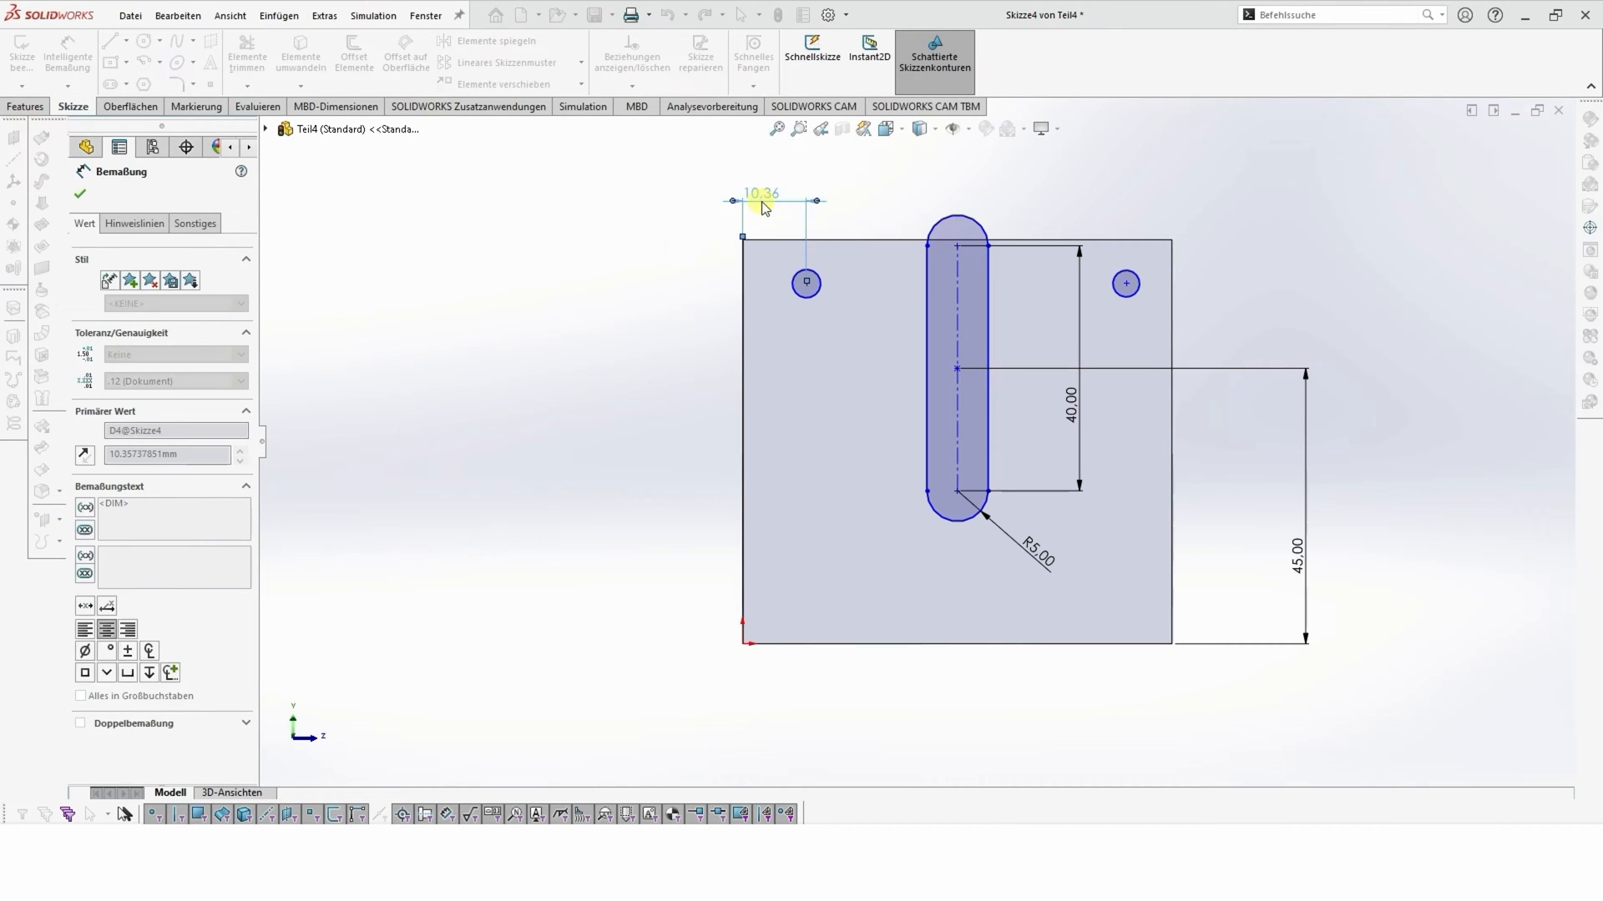
pyautogui.click(841, 239)
pyautogui.click(834, 284)
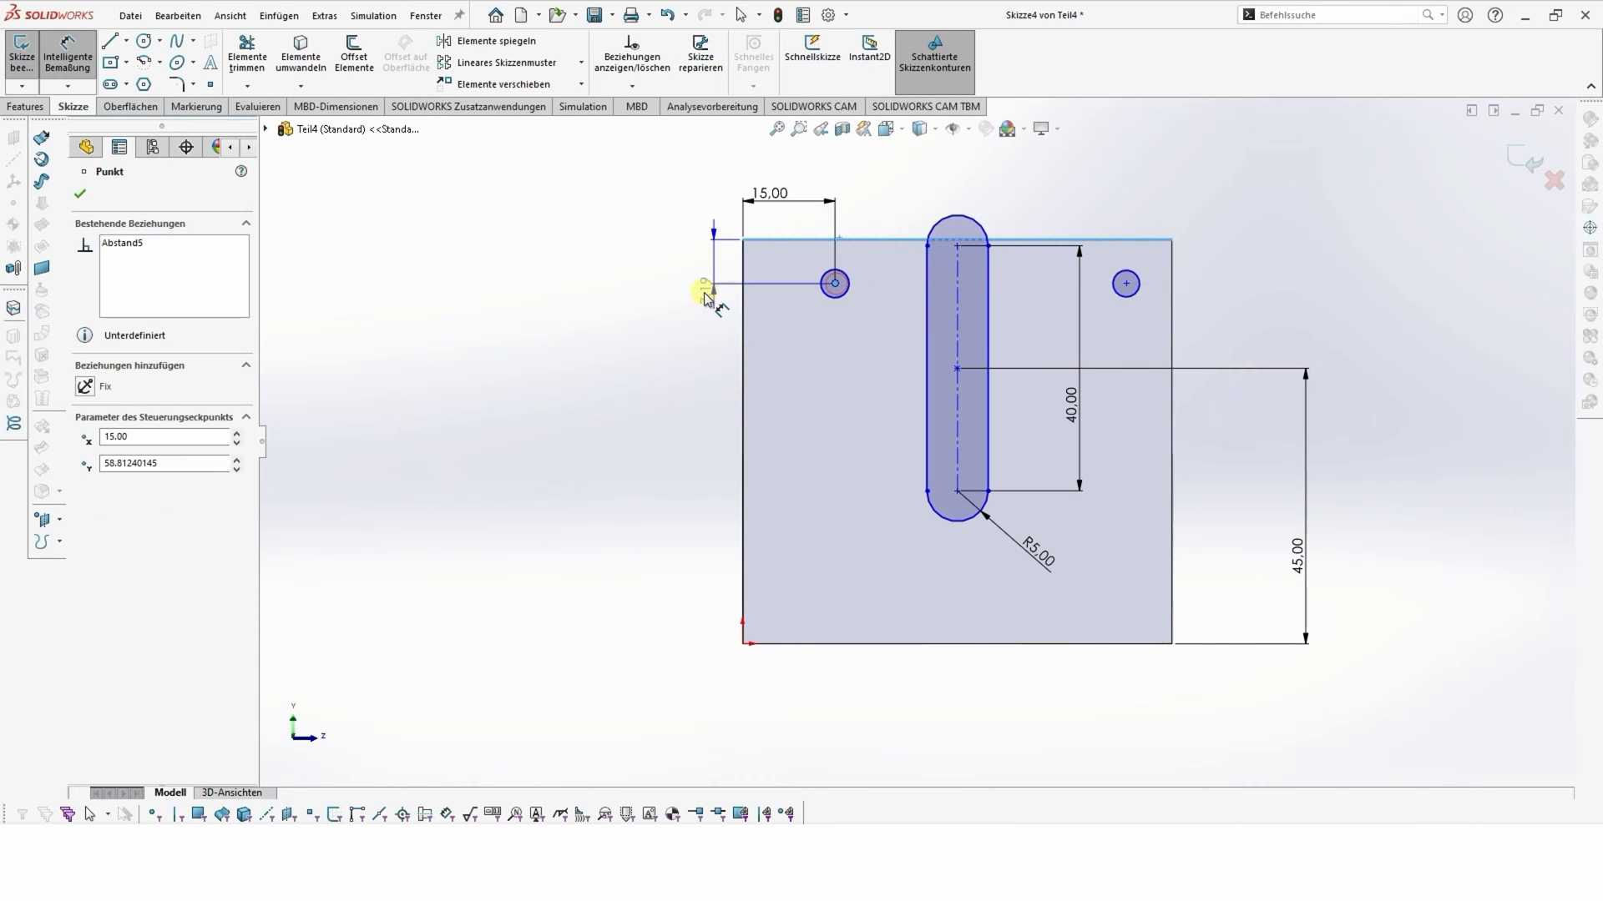
pyautogui.click(692, 294)
pyautogui.write('15')
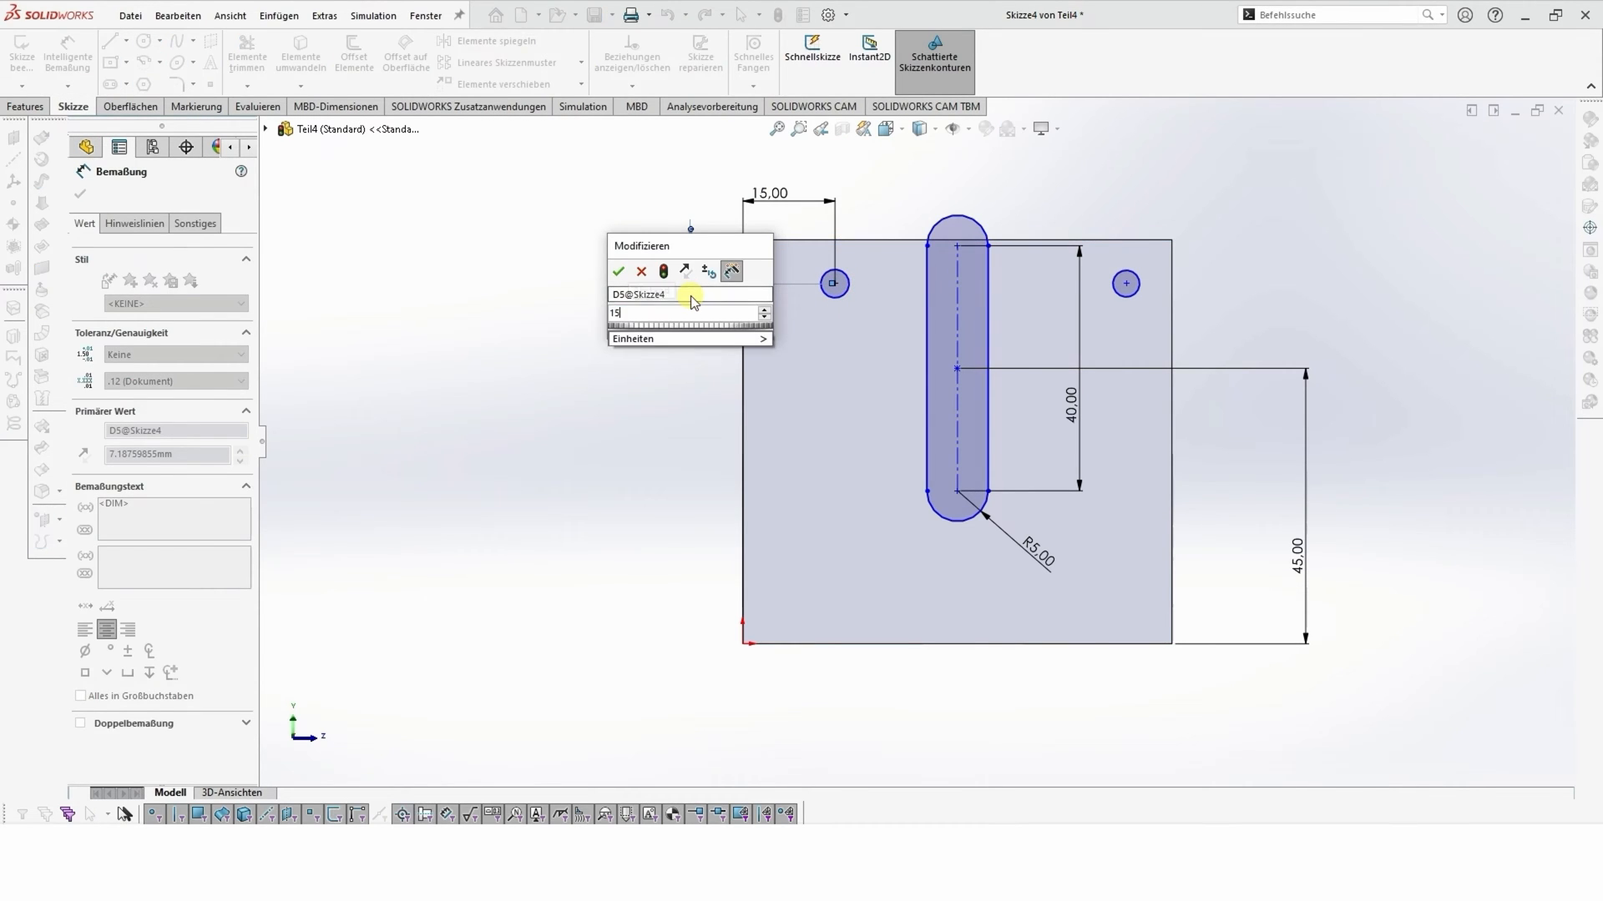
pyautogui.press('Return')
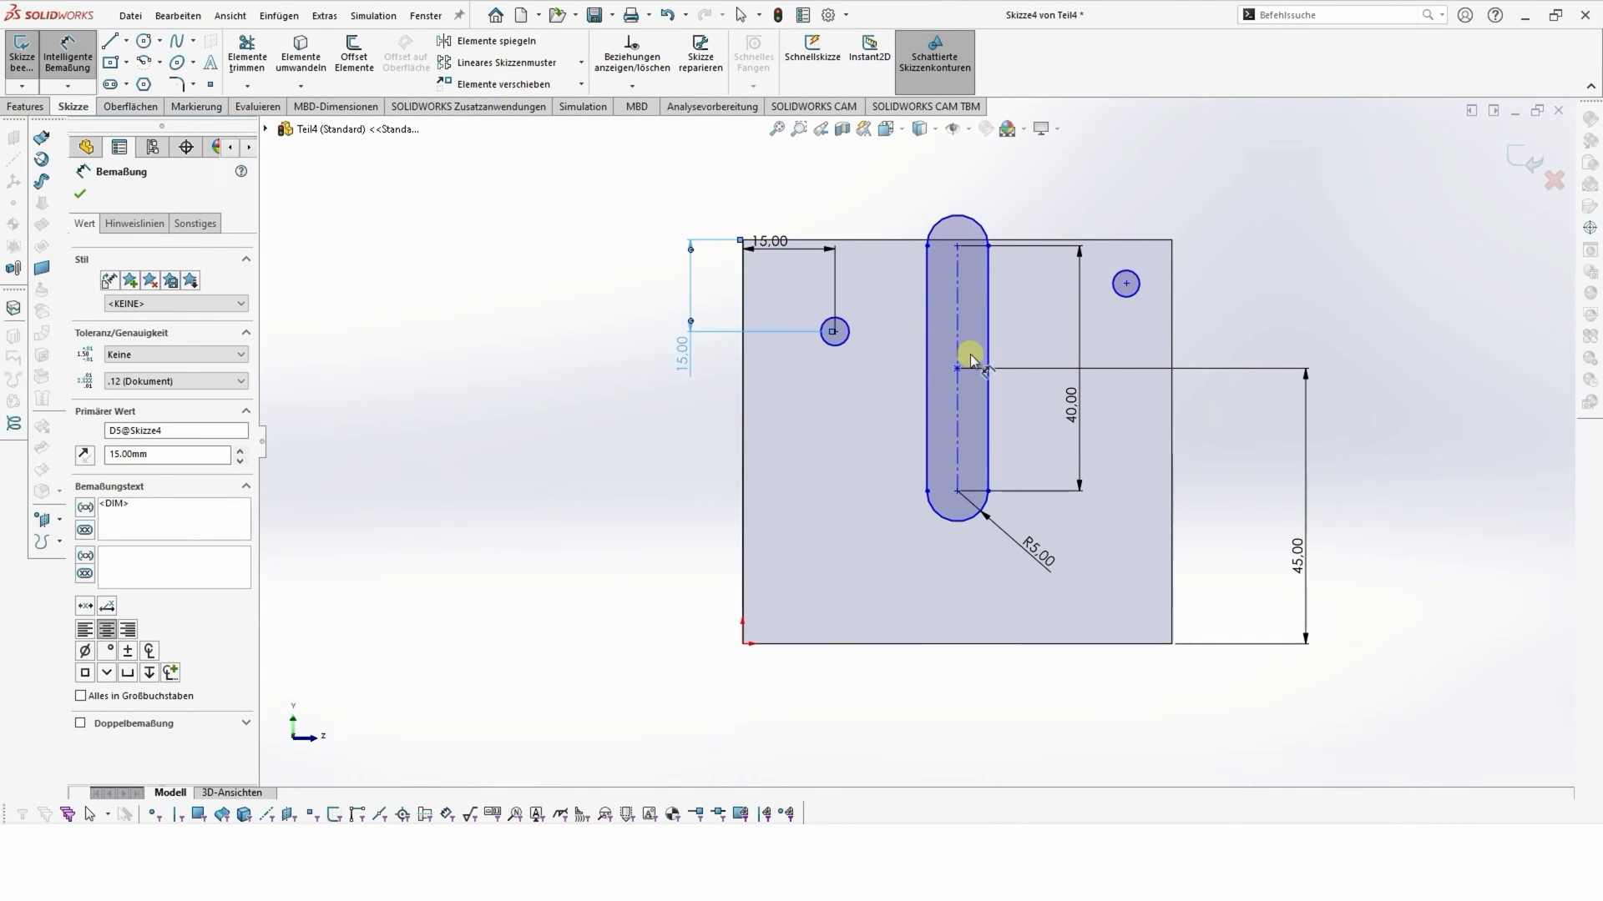
# - Dimension the right circle's centre 15 mm from the face's right edge and 15 mm from its upper edge
pyautogui.click(1127, 283)
pyautogui.click(1171, 285)
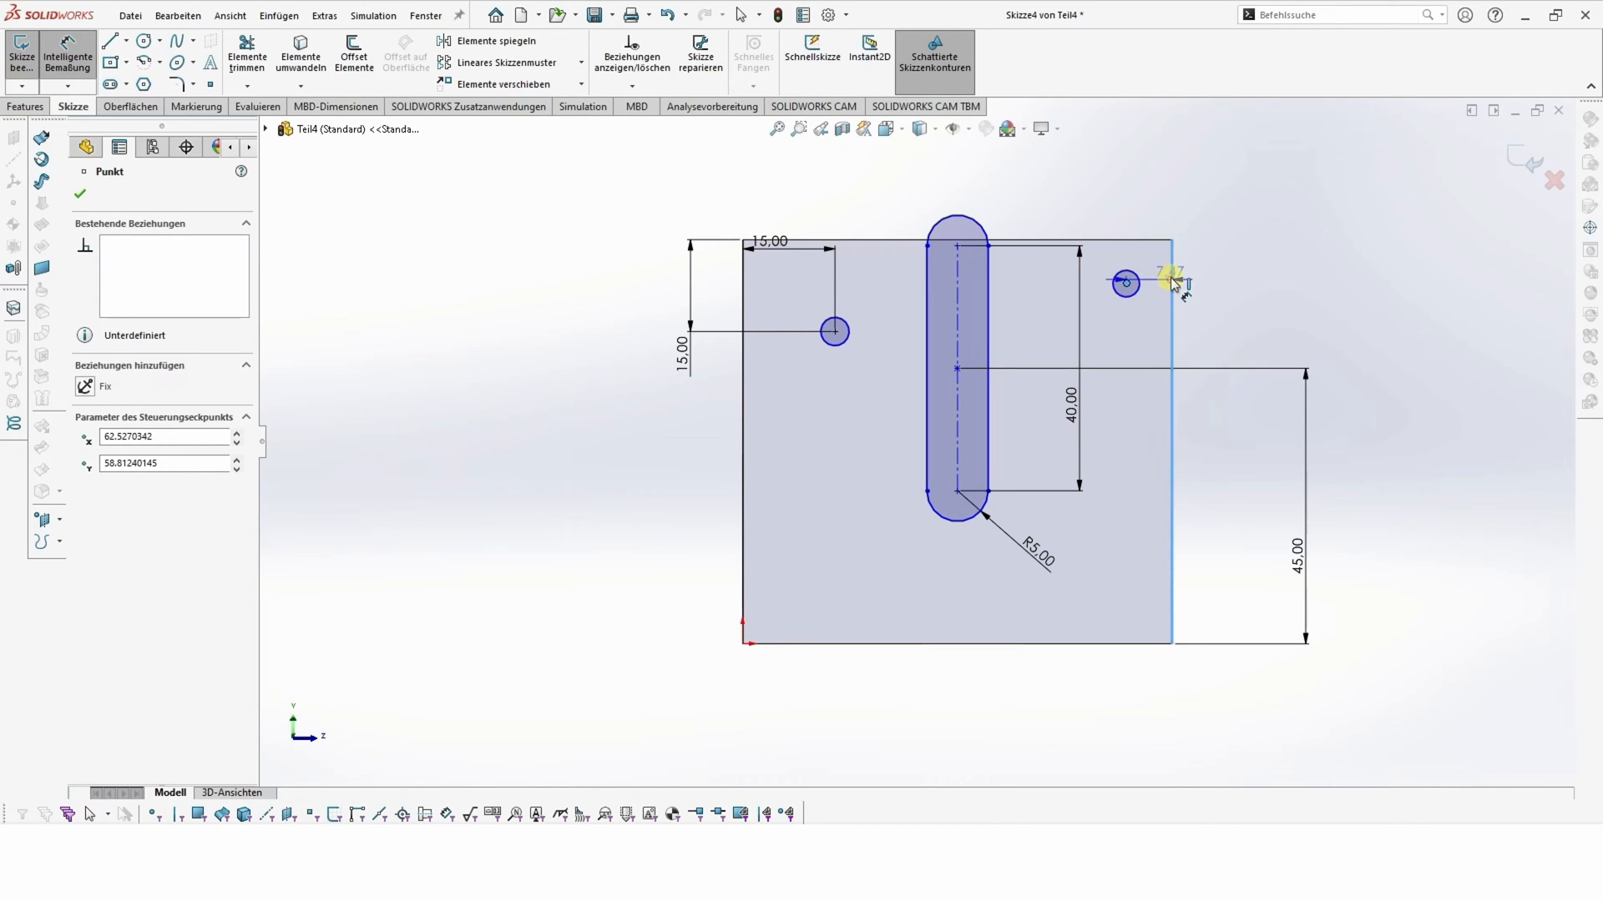
pyautogui.click(1164, 214)
pyautogui.write('15')
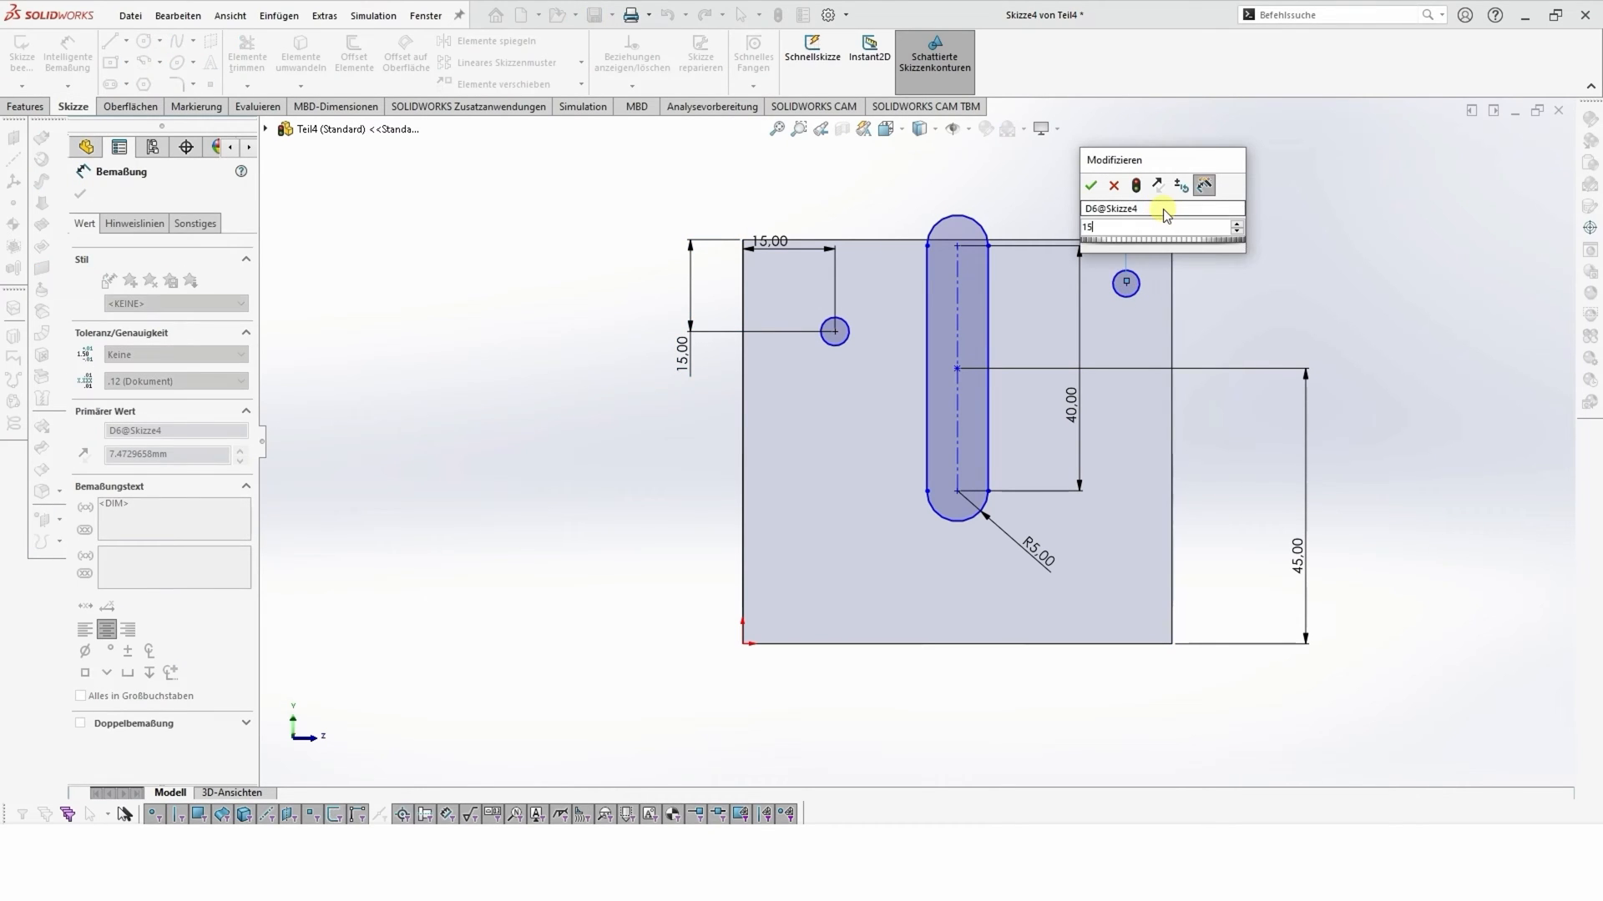
pyautogui.press('Return')
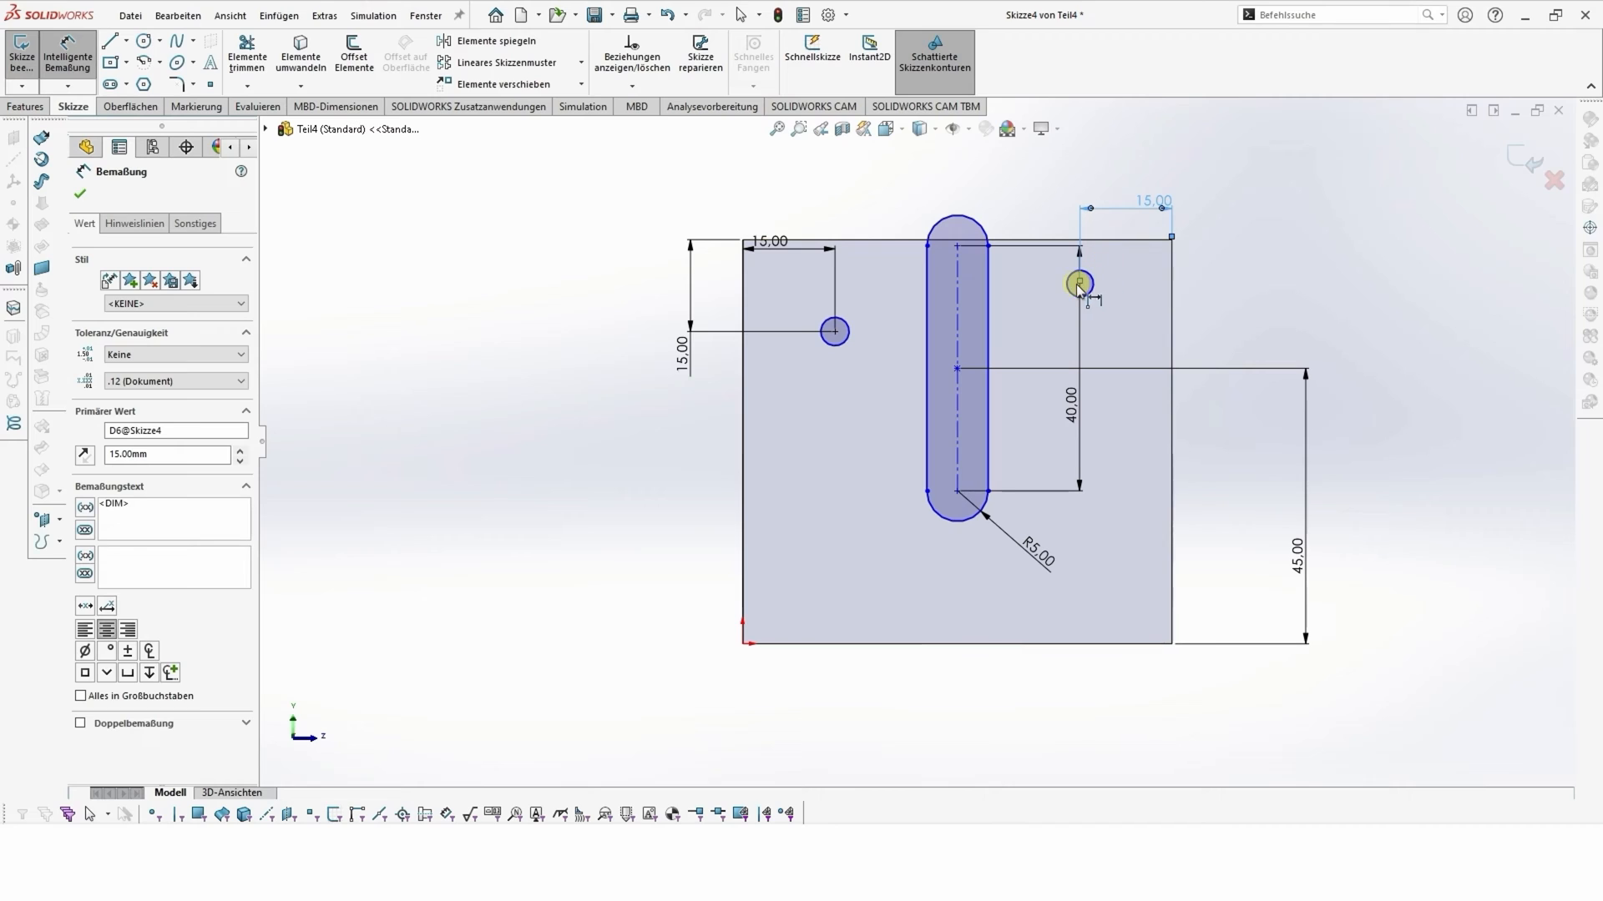
pyautogui.click(1079, 283)
pyautogui.click(1101, 242)
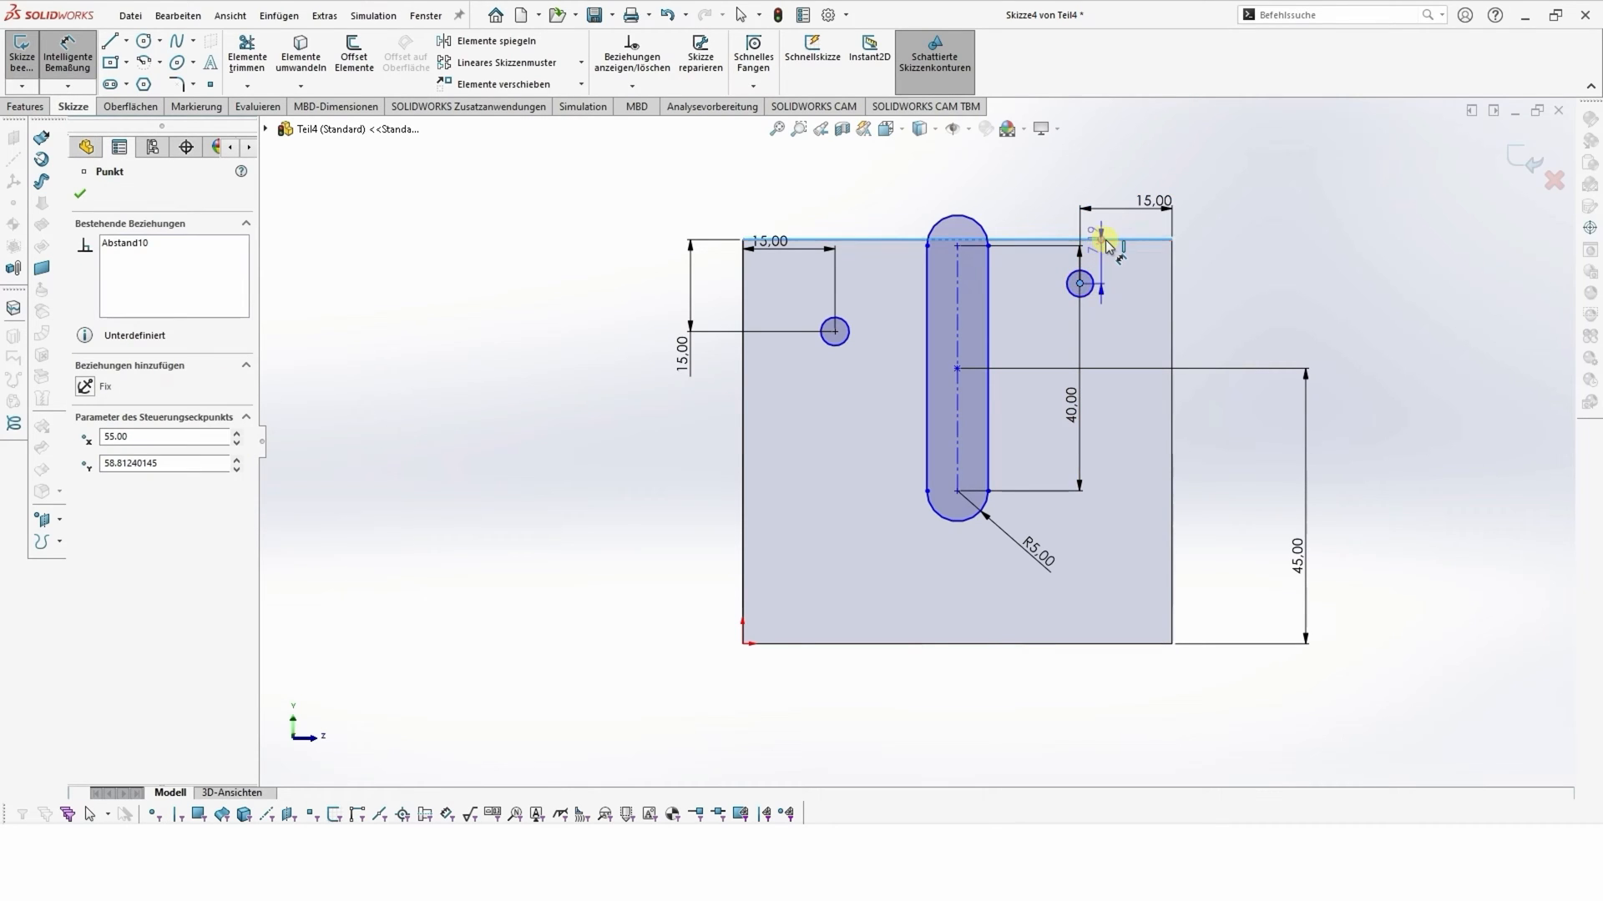
pyautogui.click(1238, 267)
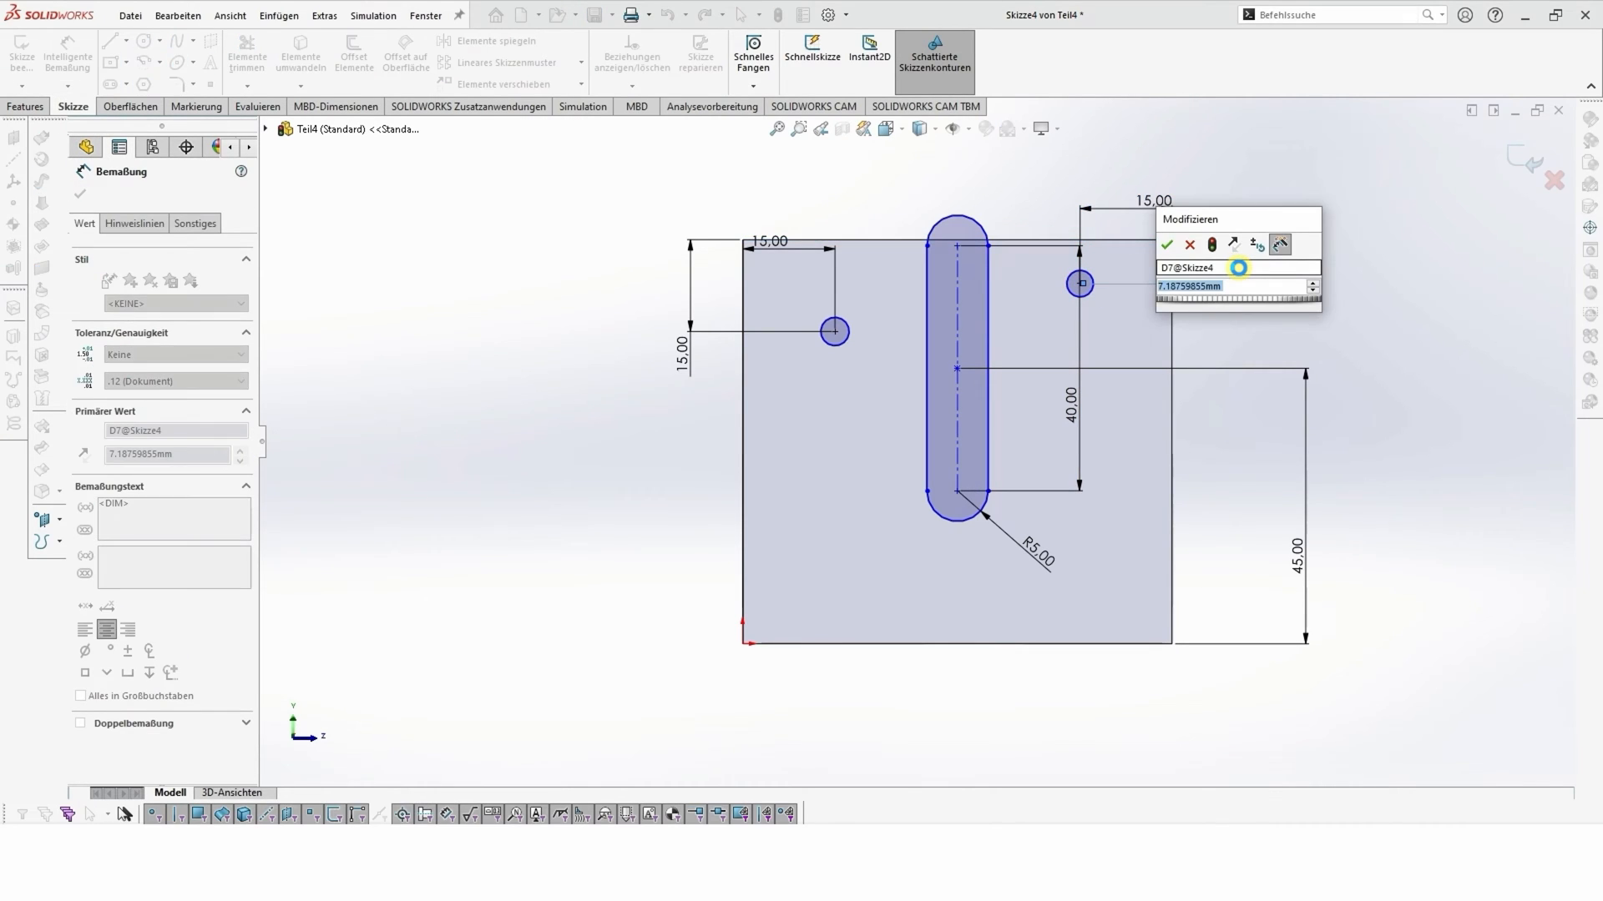
pyautogui.write('15')
pyautogui.press('Return')
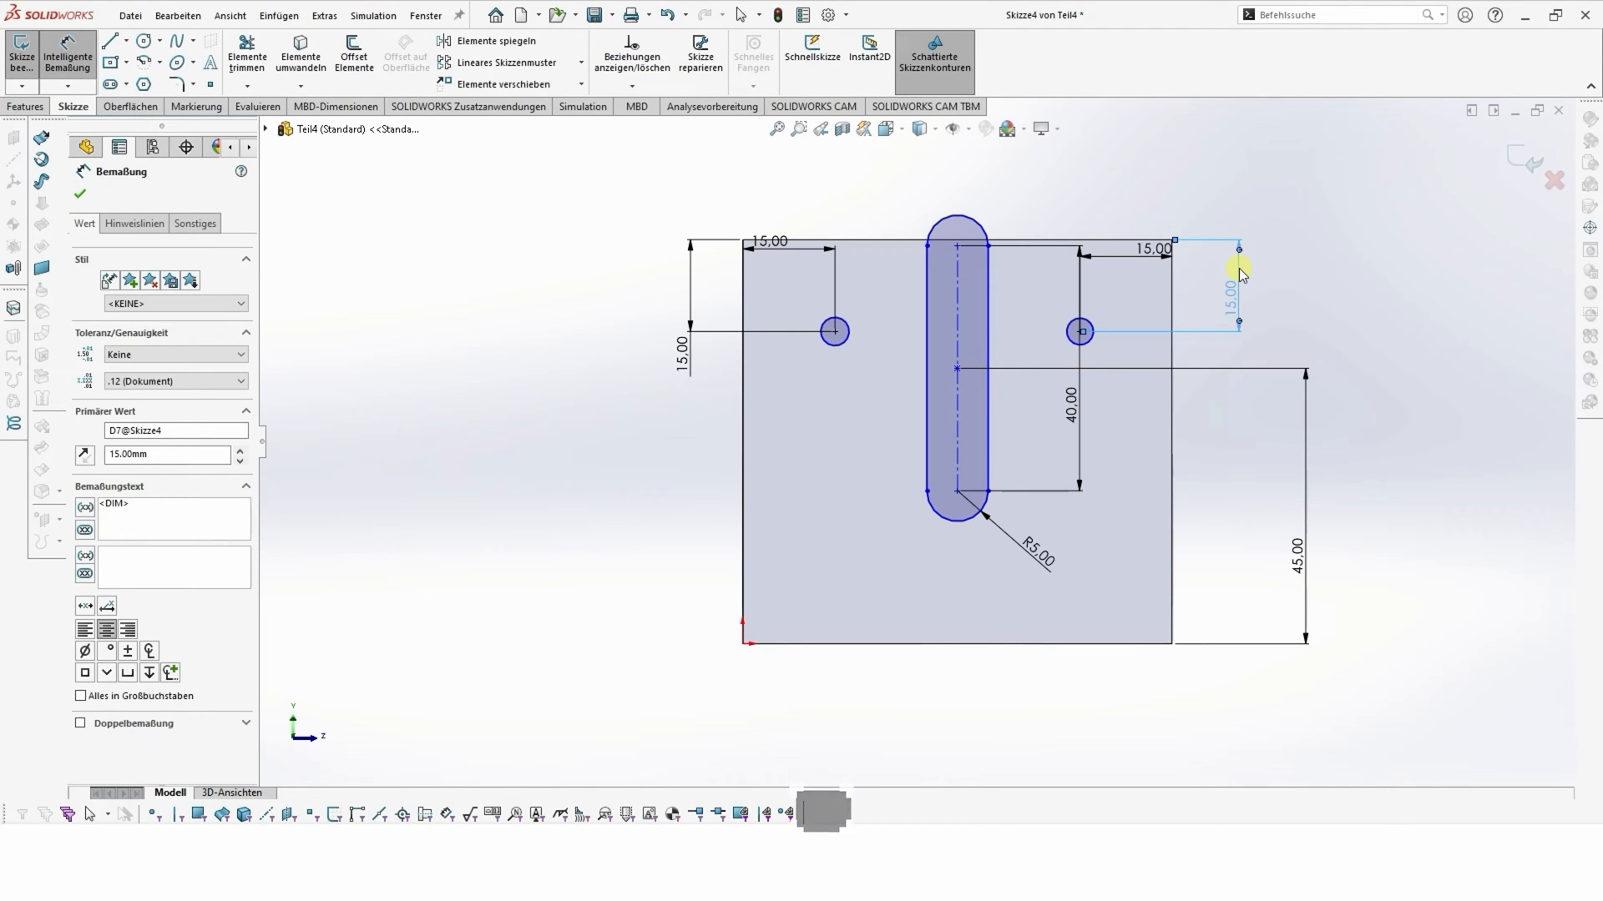
pyautogui.click(1080, 331)
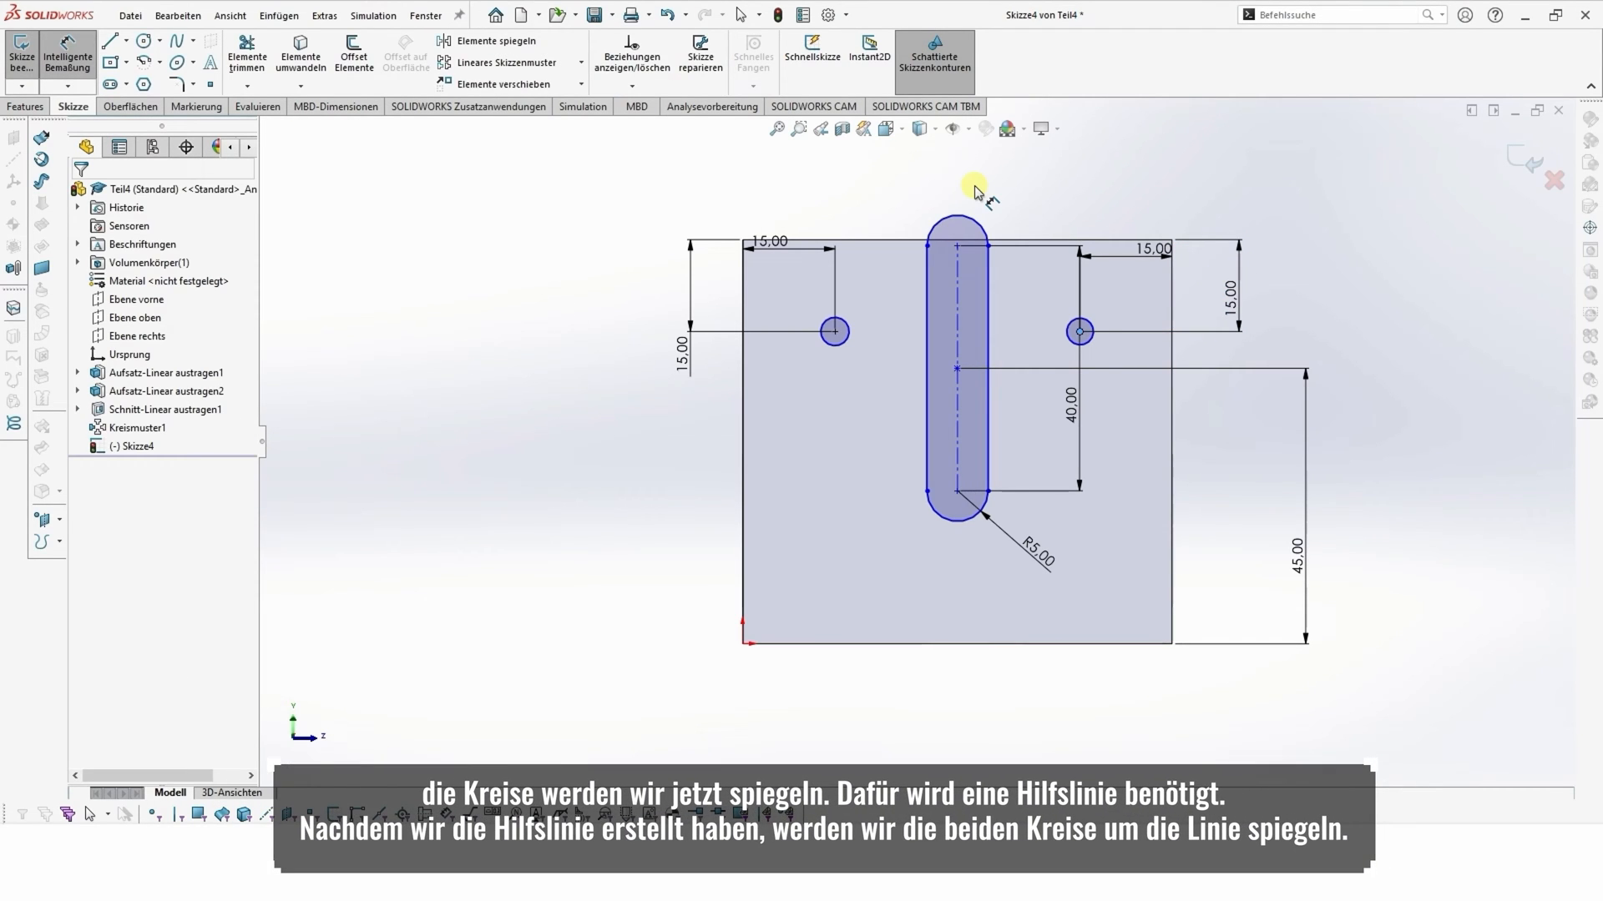
# - Draw a 70 mm horizontal construction line across the face between the midpoints of its left and right edges
pyautogui.click(123, 44)
pyautogui.click(138, 82)
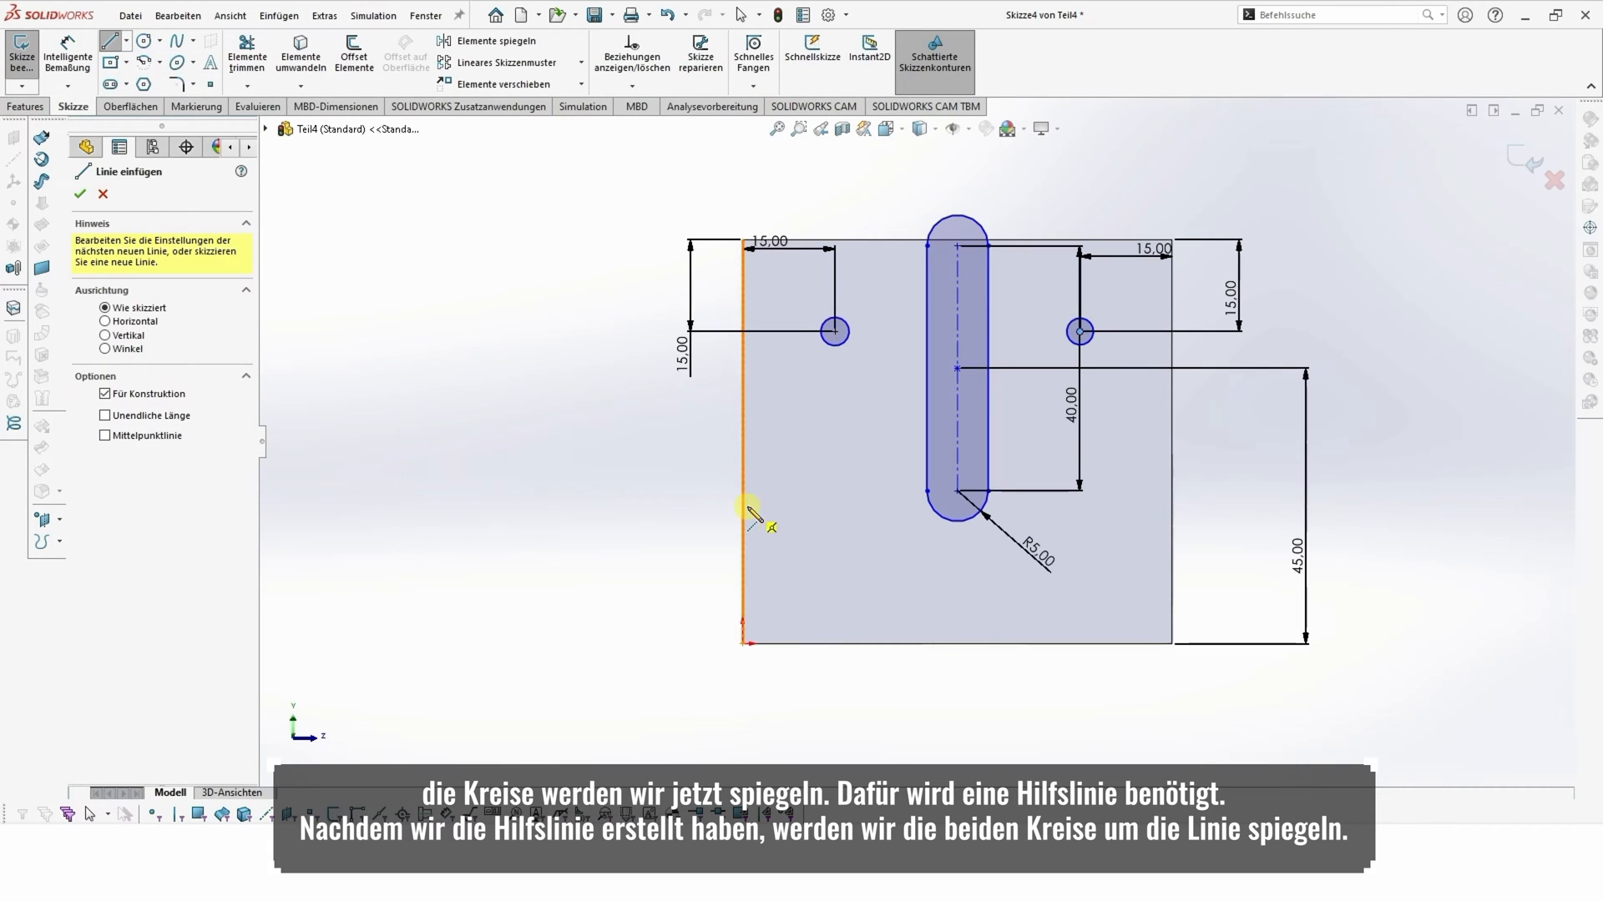
pyautogui.click(742, 441)
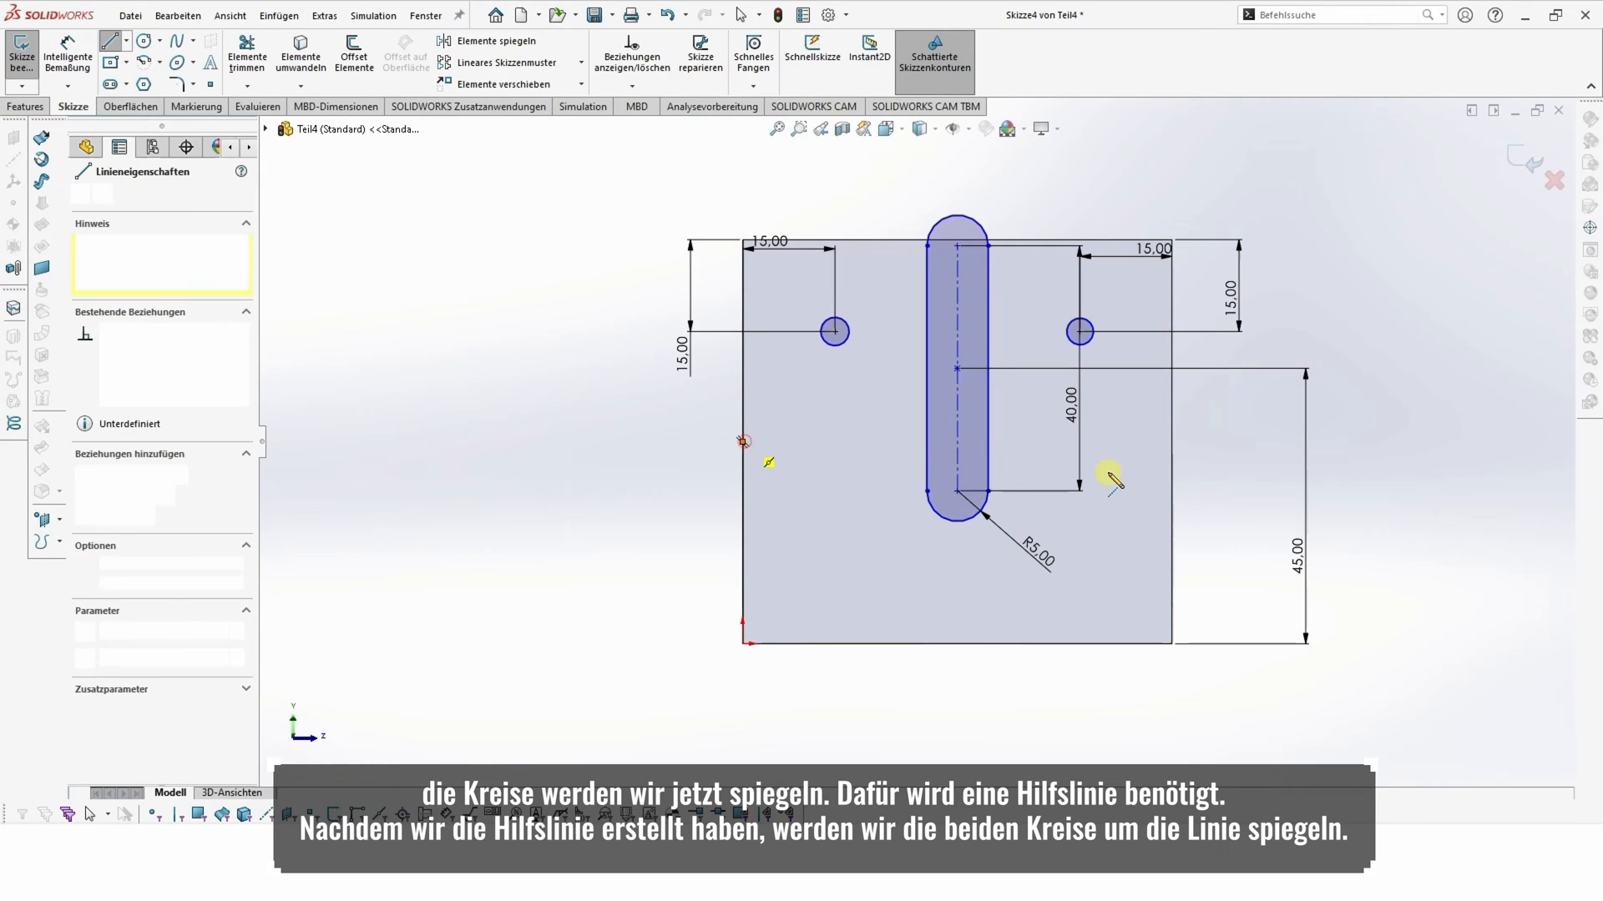
pyautogui.click(1171, 442)
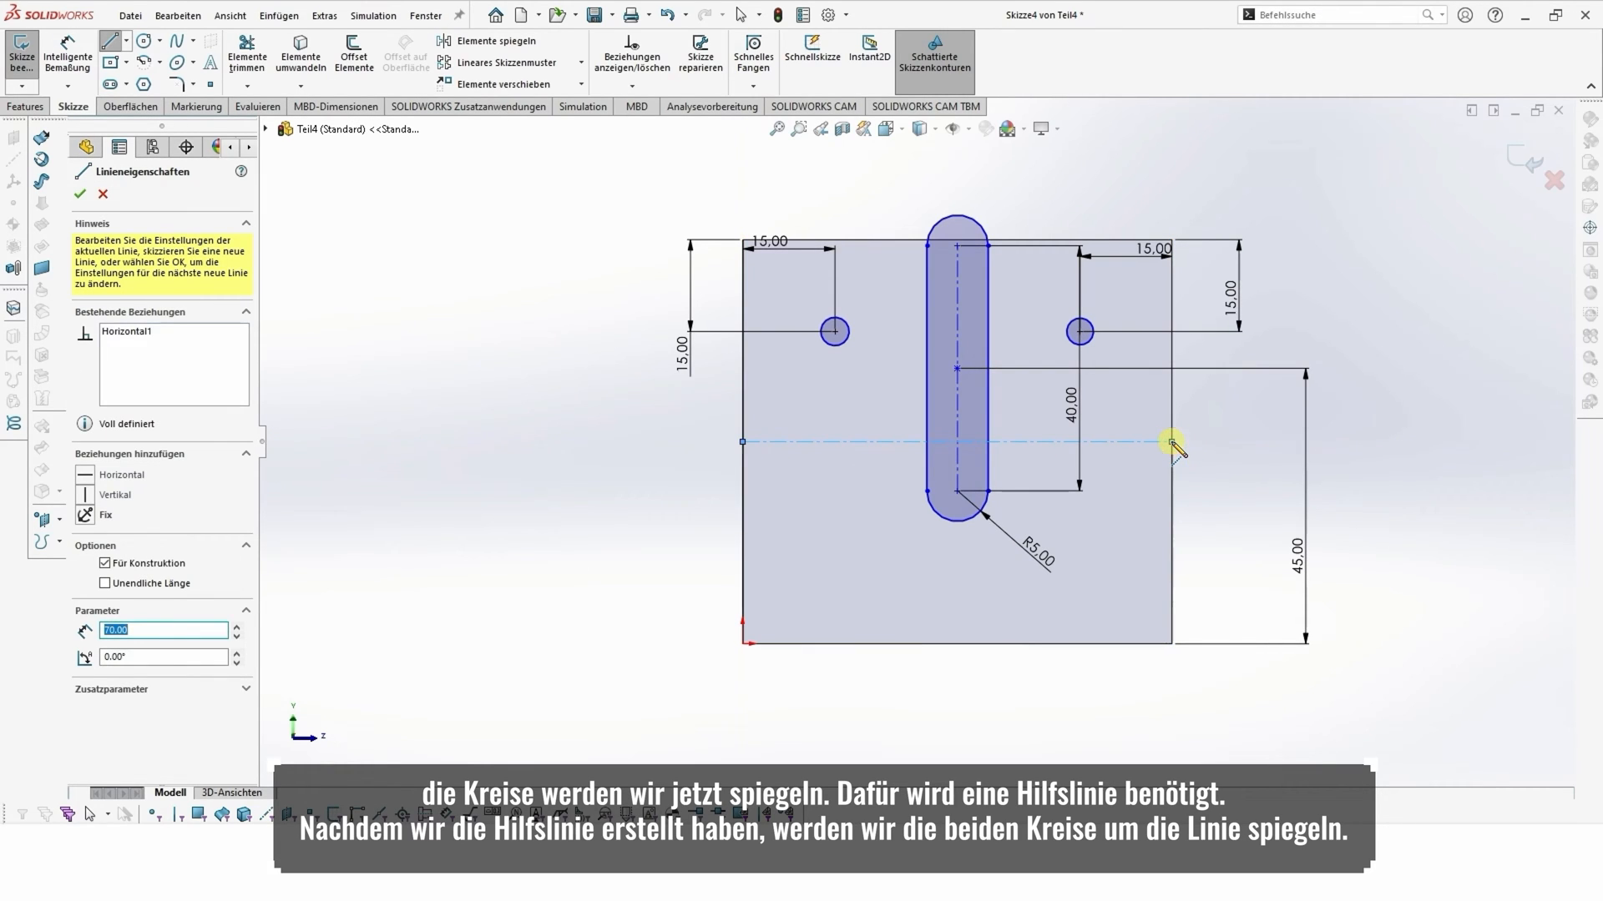
pyautogui.press('Escape')
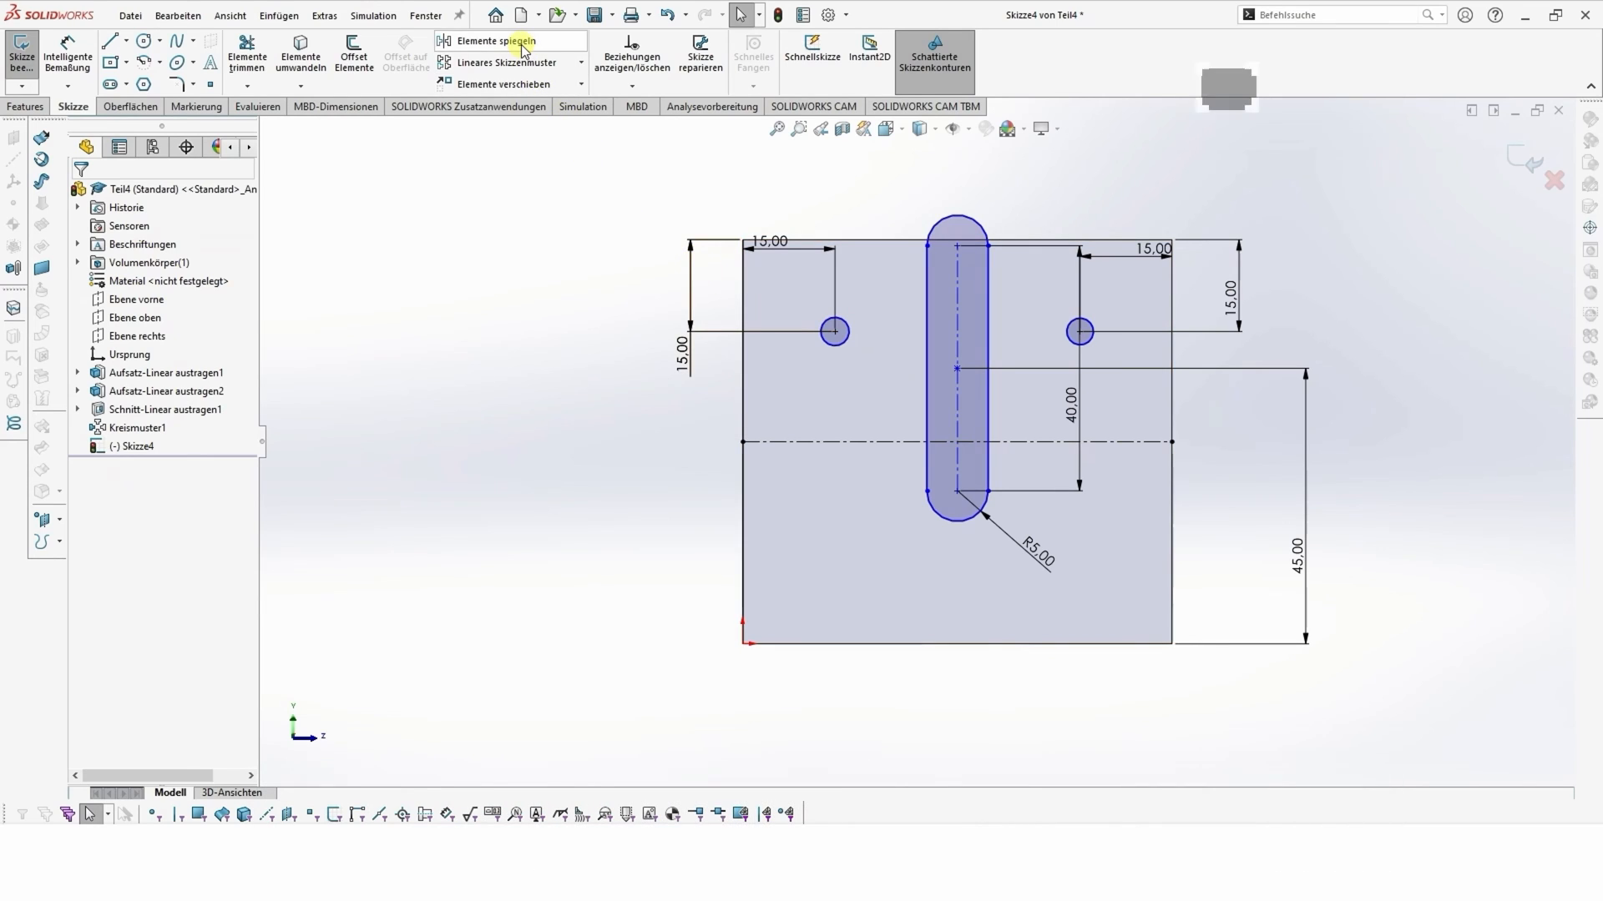
# - Mirror the two small circles as copies about the horizontal construction line
pyautogui.click(523, 48)
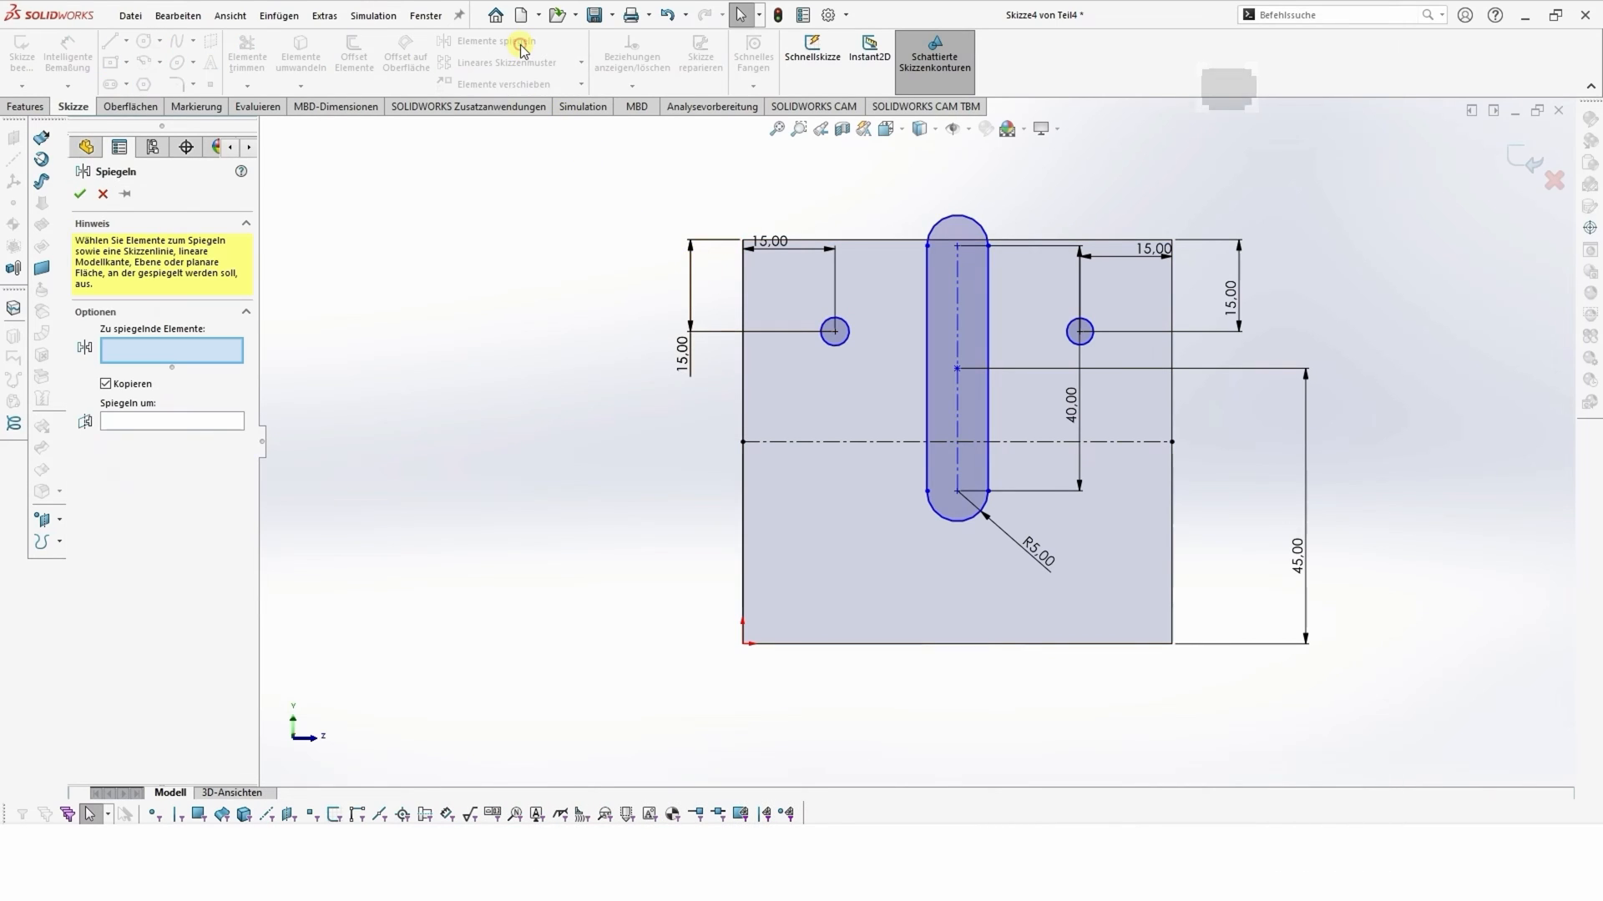
pyautogui.click(839, 332)
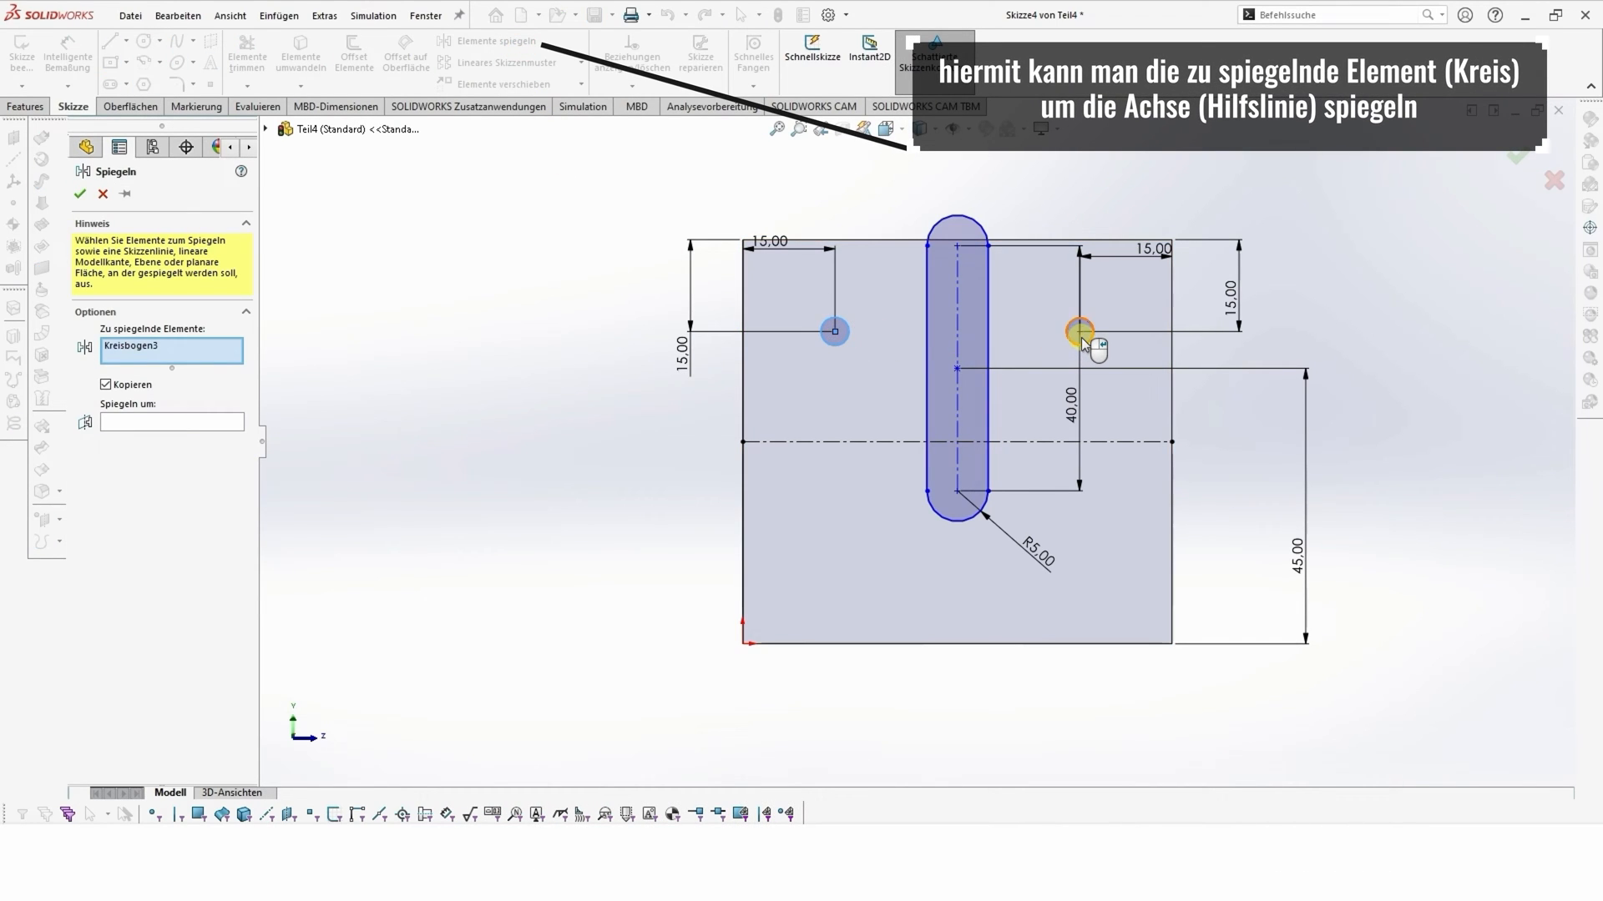
pyautogui.click(1081, 334)
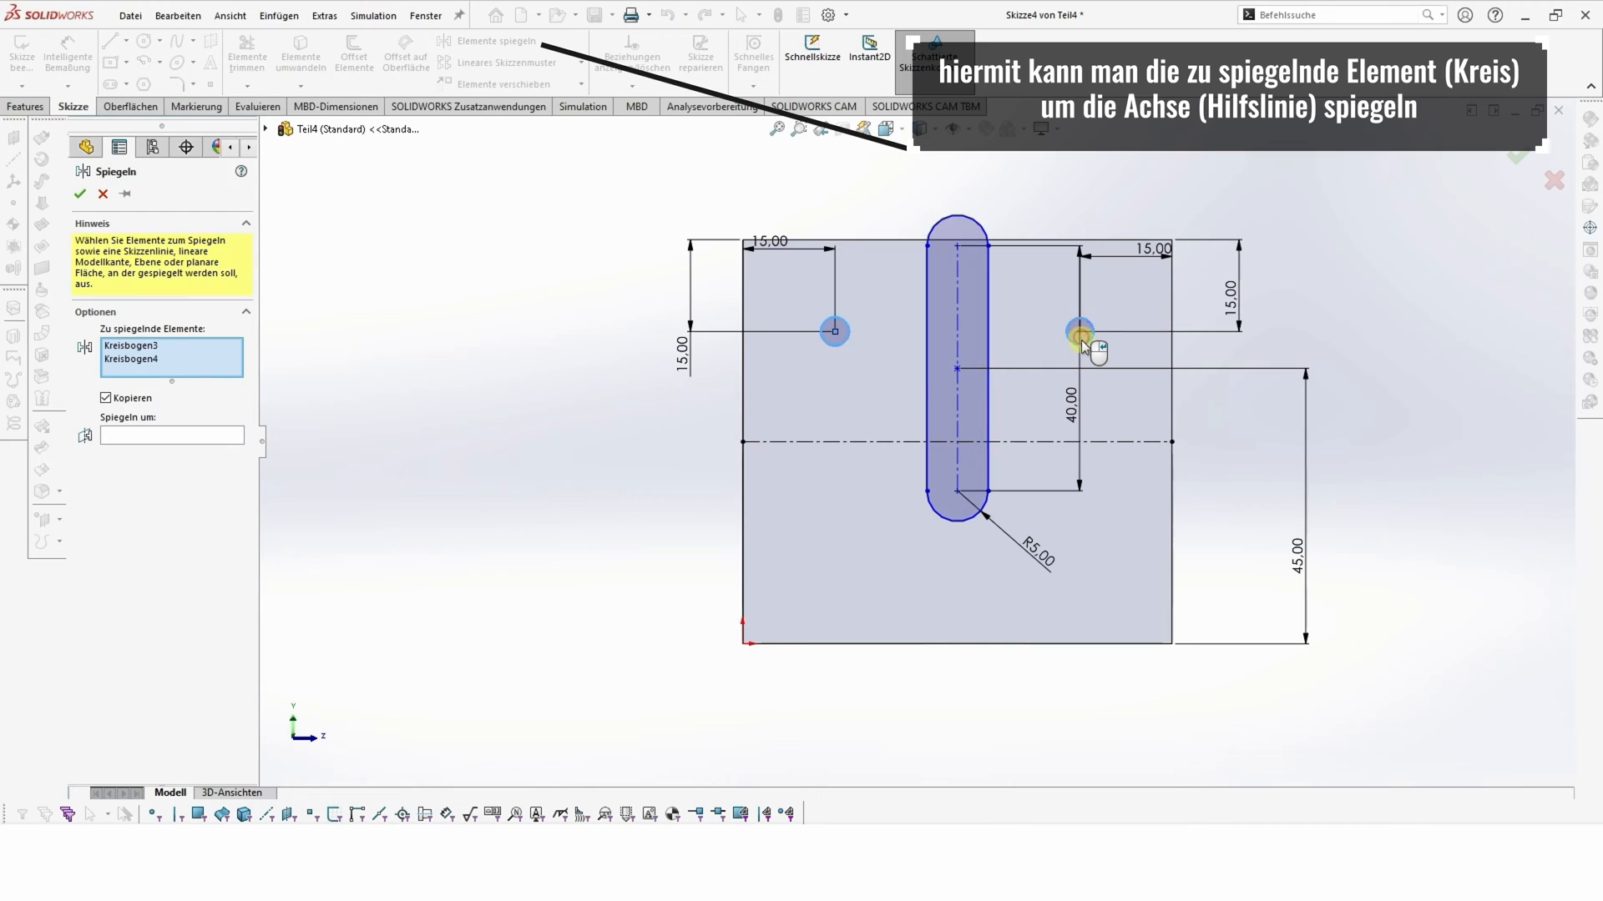
pyautogui.click(226, 433)
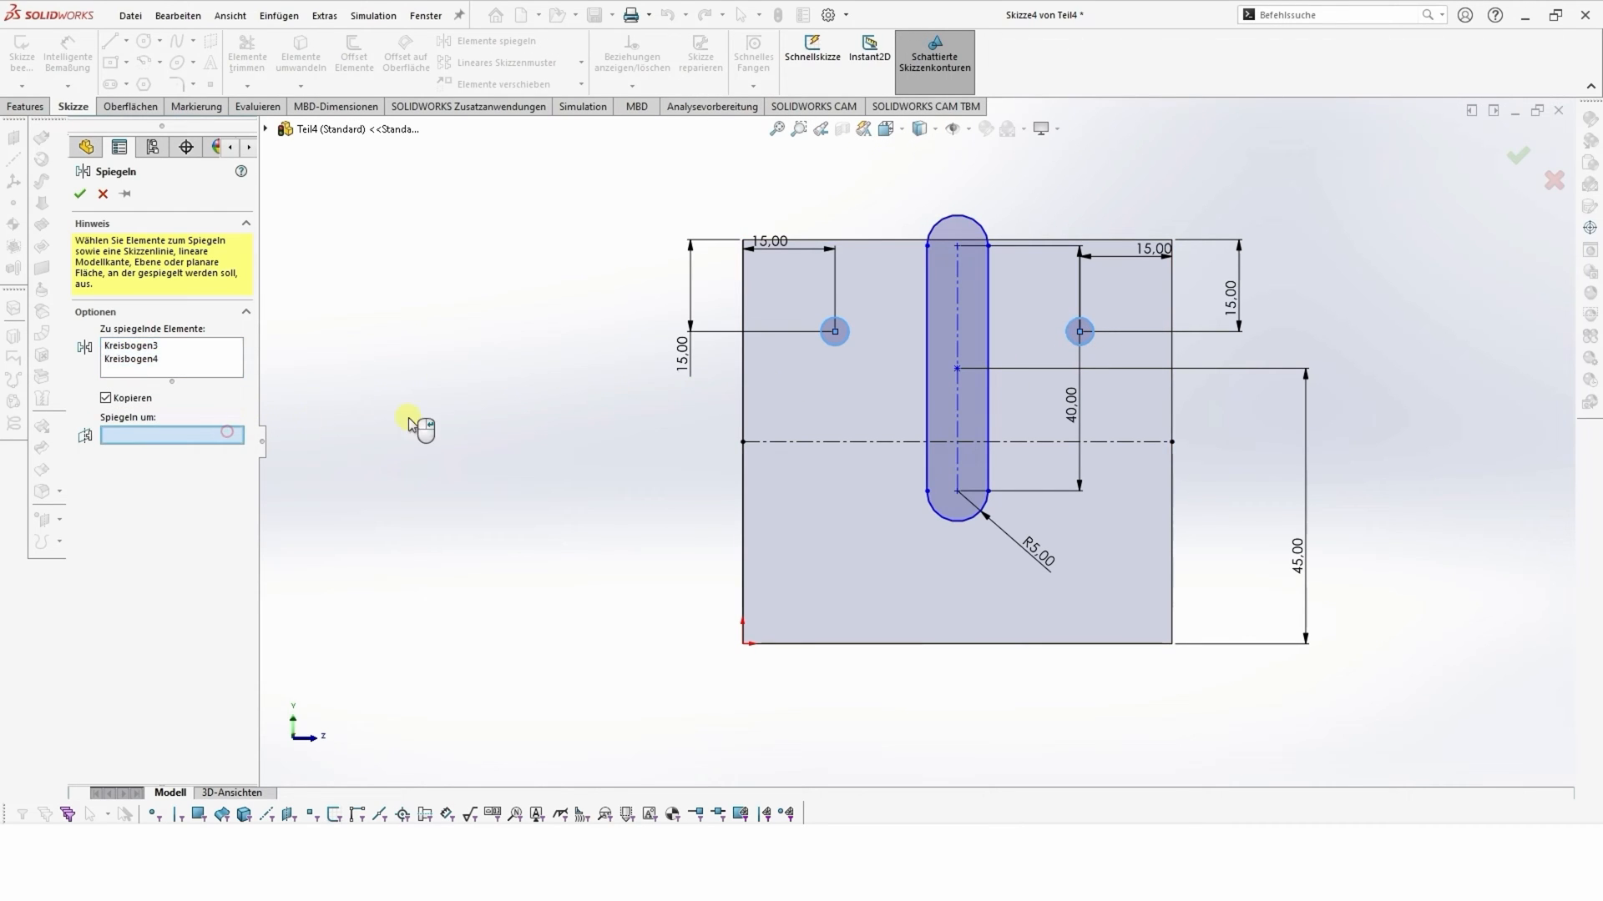
pyautogui.click(838, 442)
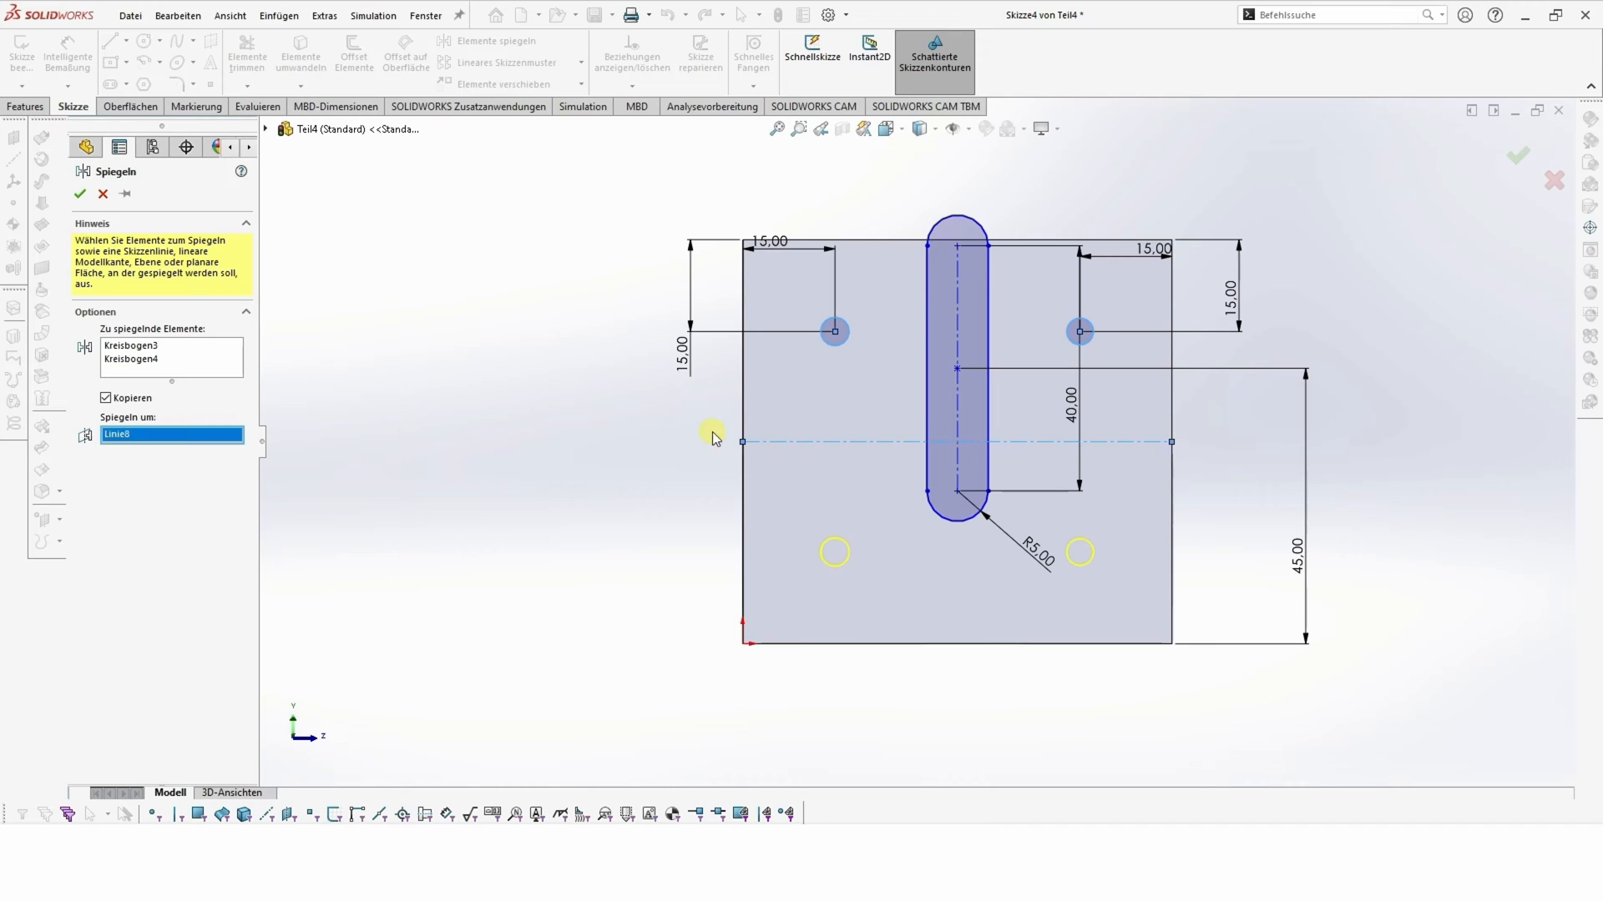
pyautogui.click(79, 194)
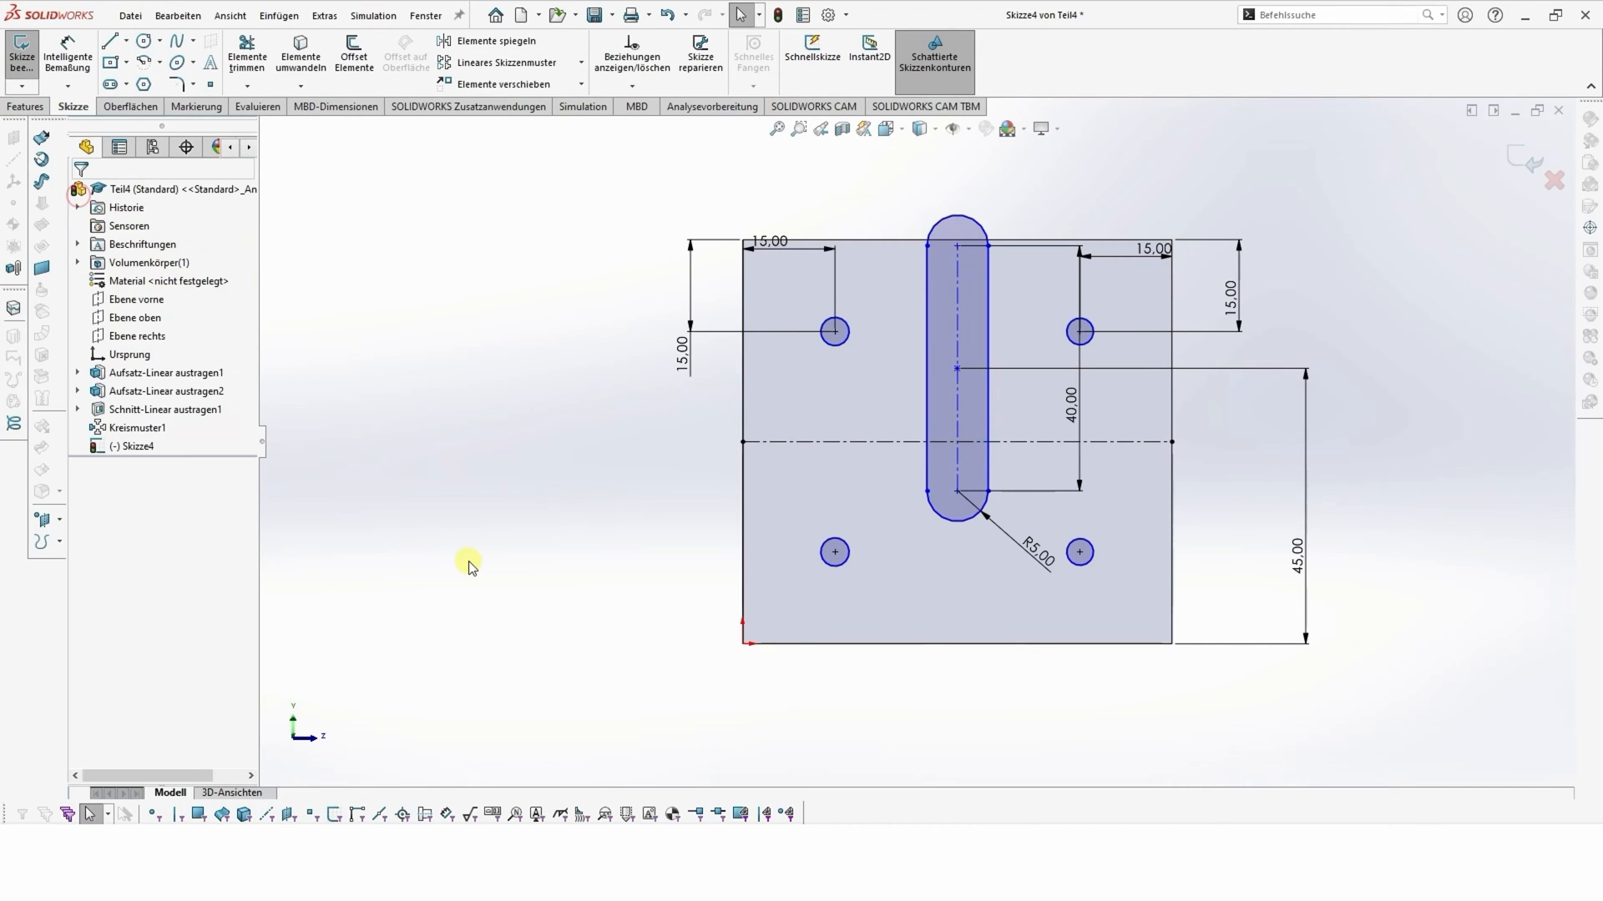
# - Cut the slot and the four circles through the tall leg with a blind extruded cut 21 mm deep
pyautogui.moveTo(483, 555); pyautogui.dragTo(531, 569, button='middle')
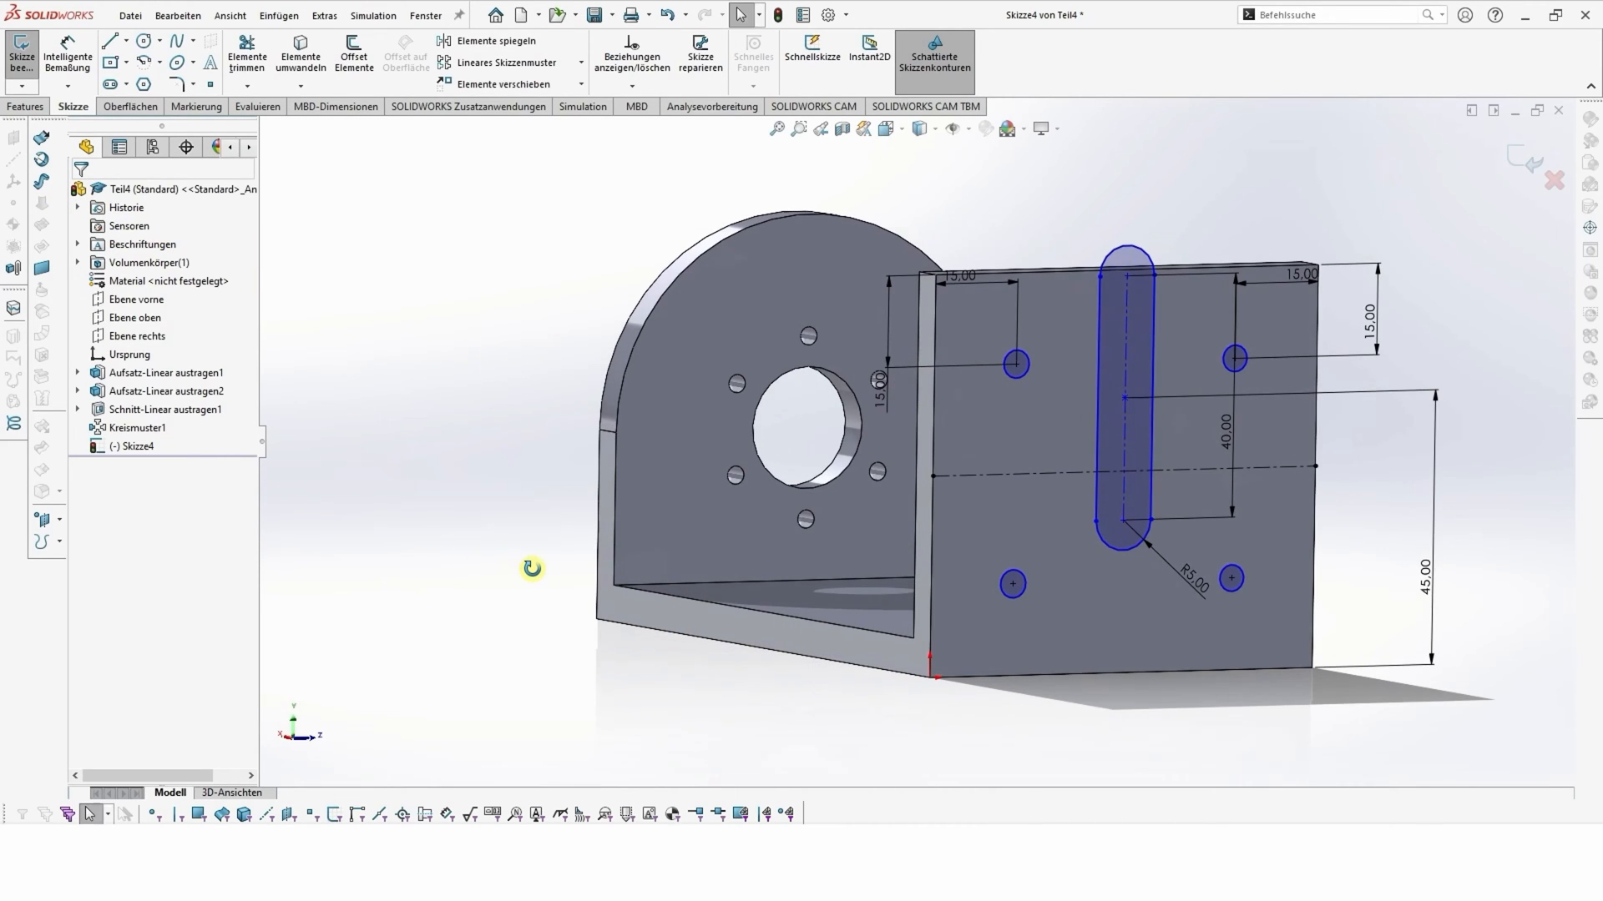
pyautogui.click(25, 108)
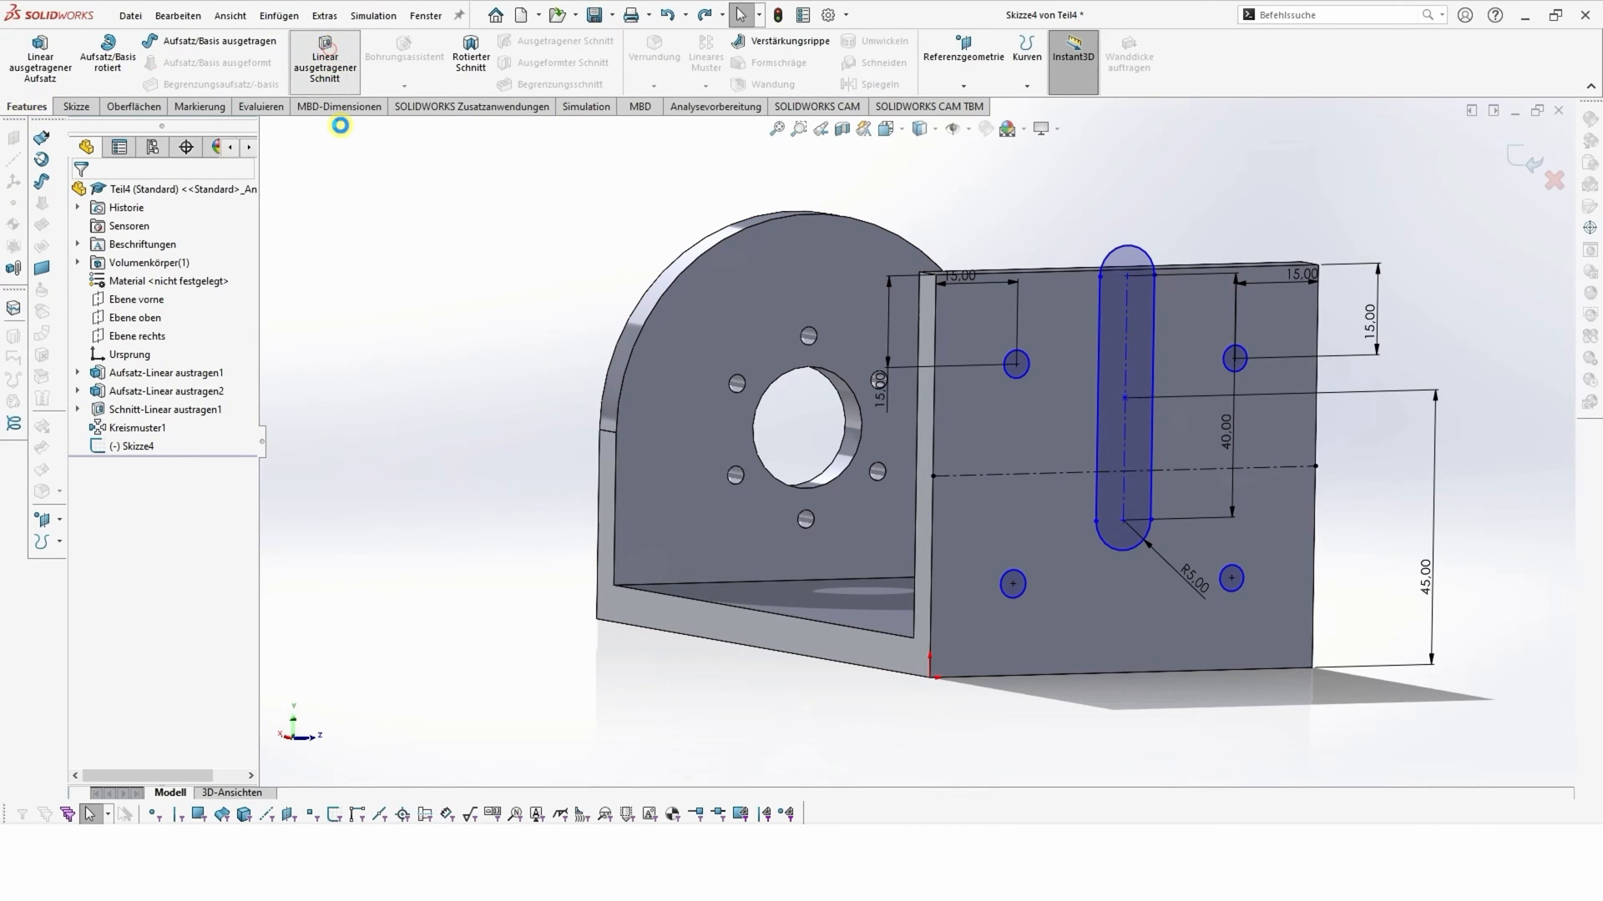
pyautogui.moveTo(463, 463); pyautogui.dragTo(554, 559, button='middle')
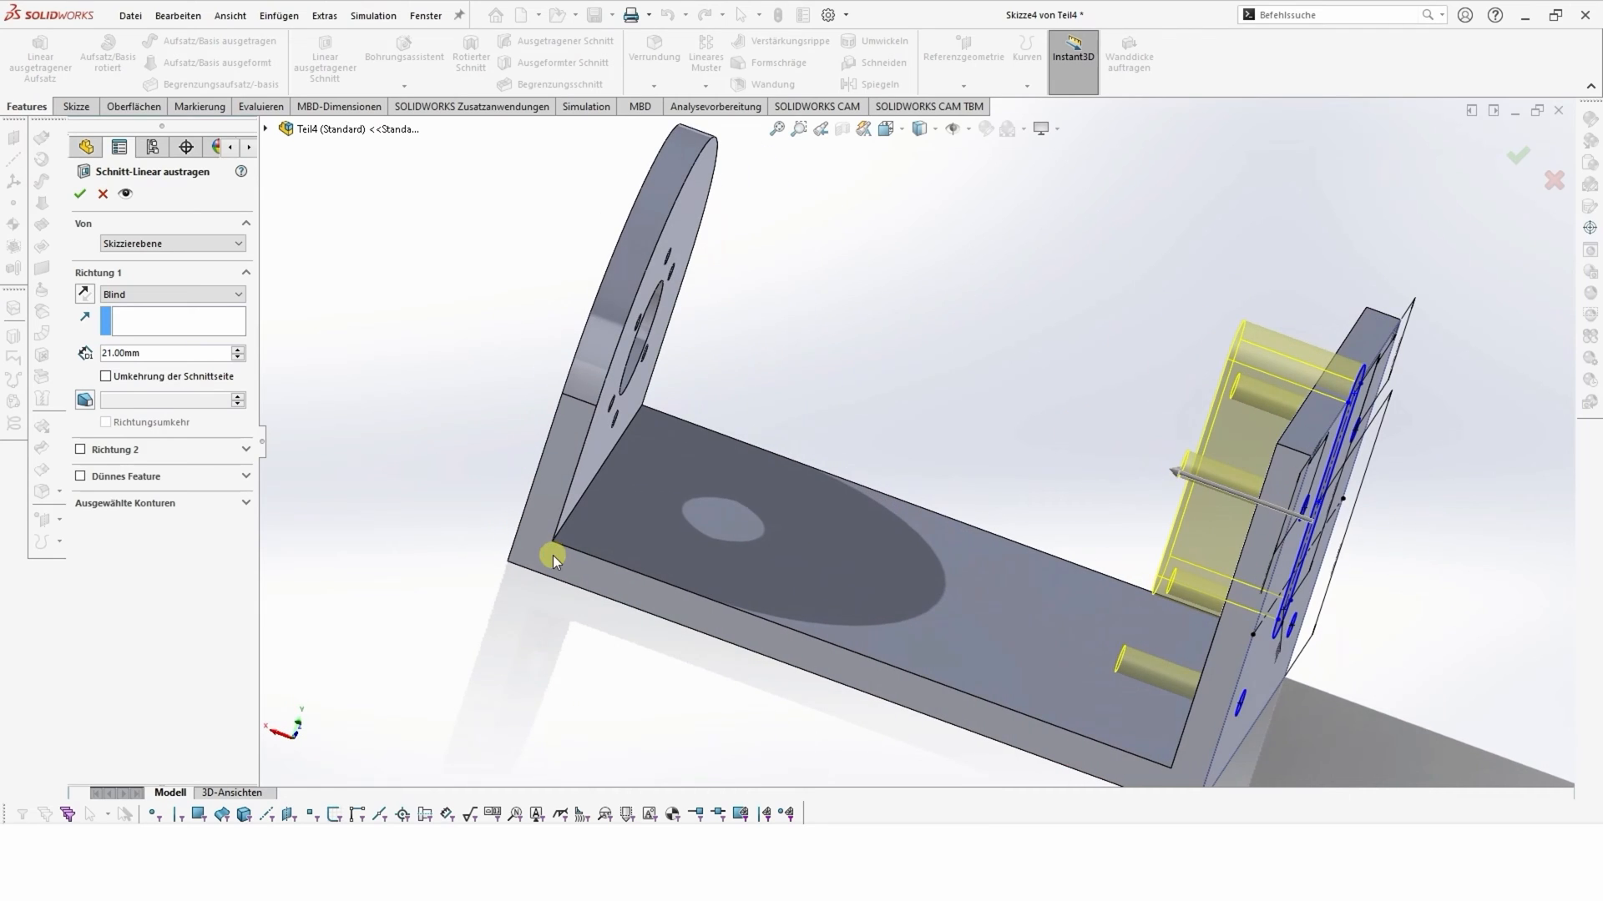
pyautogui.click(80, 193)
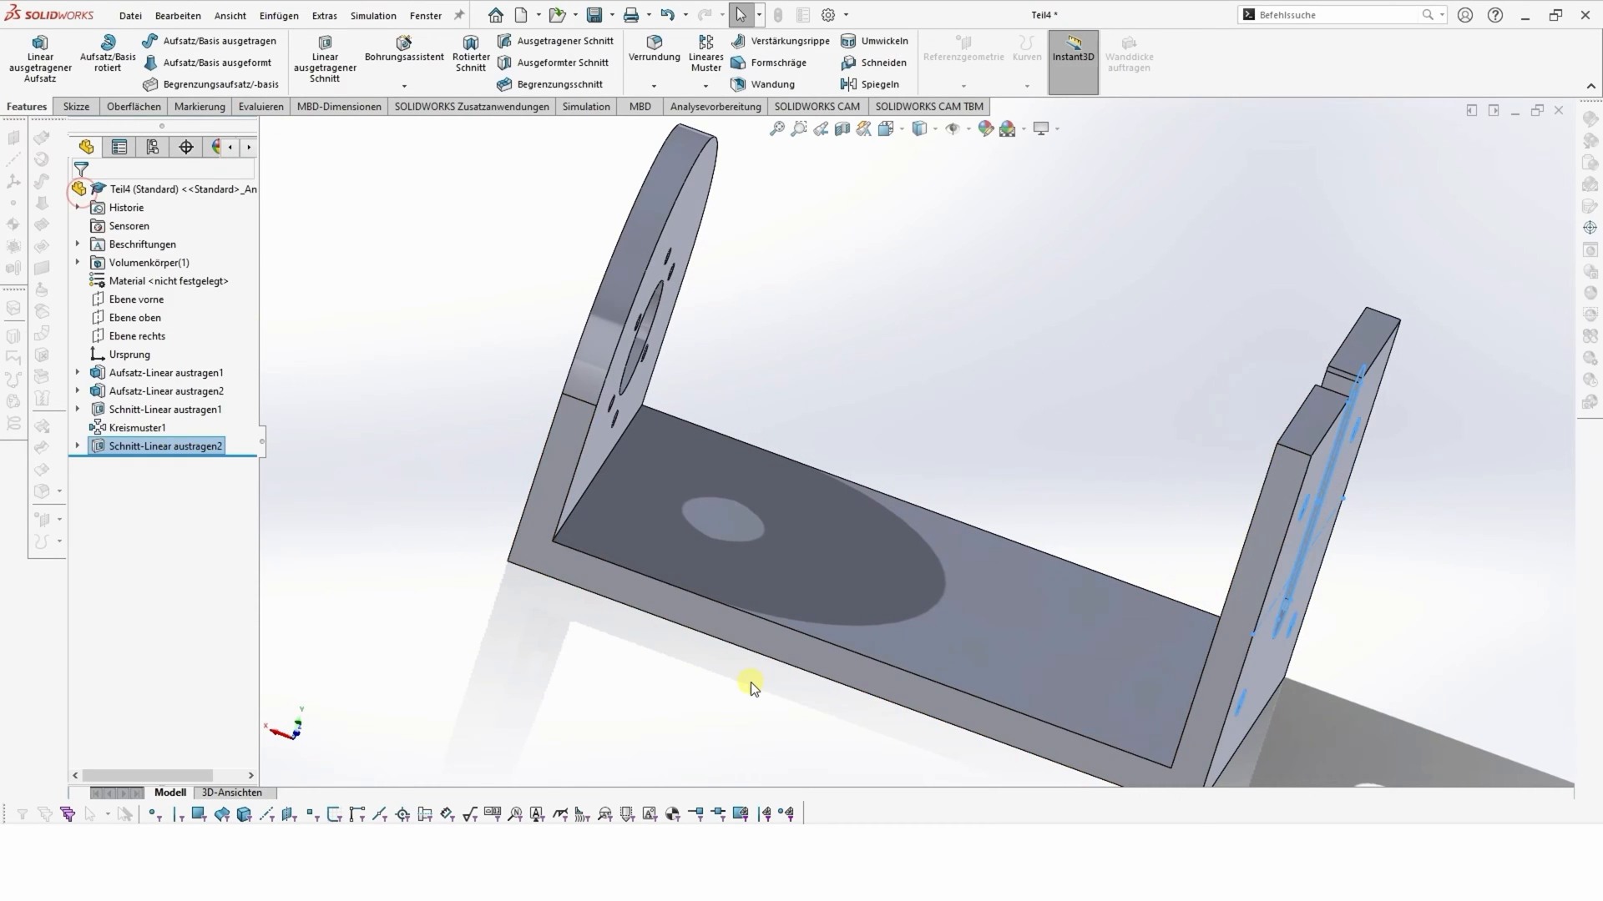
# - Sketch a circle of about 31.4 mm radius on the base's inner face, centred outside the long edge opposite the origin and level with its midpoint
pyautogui.moveTo(750, 683); pyautogui.dragTo(833, 690, button='middle')
pyautogui.click(932, 562)
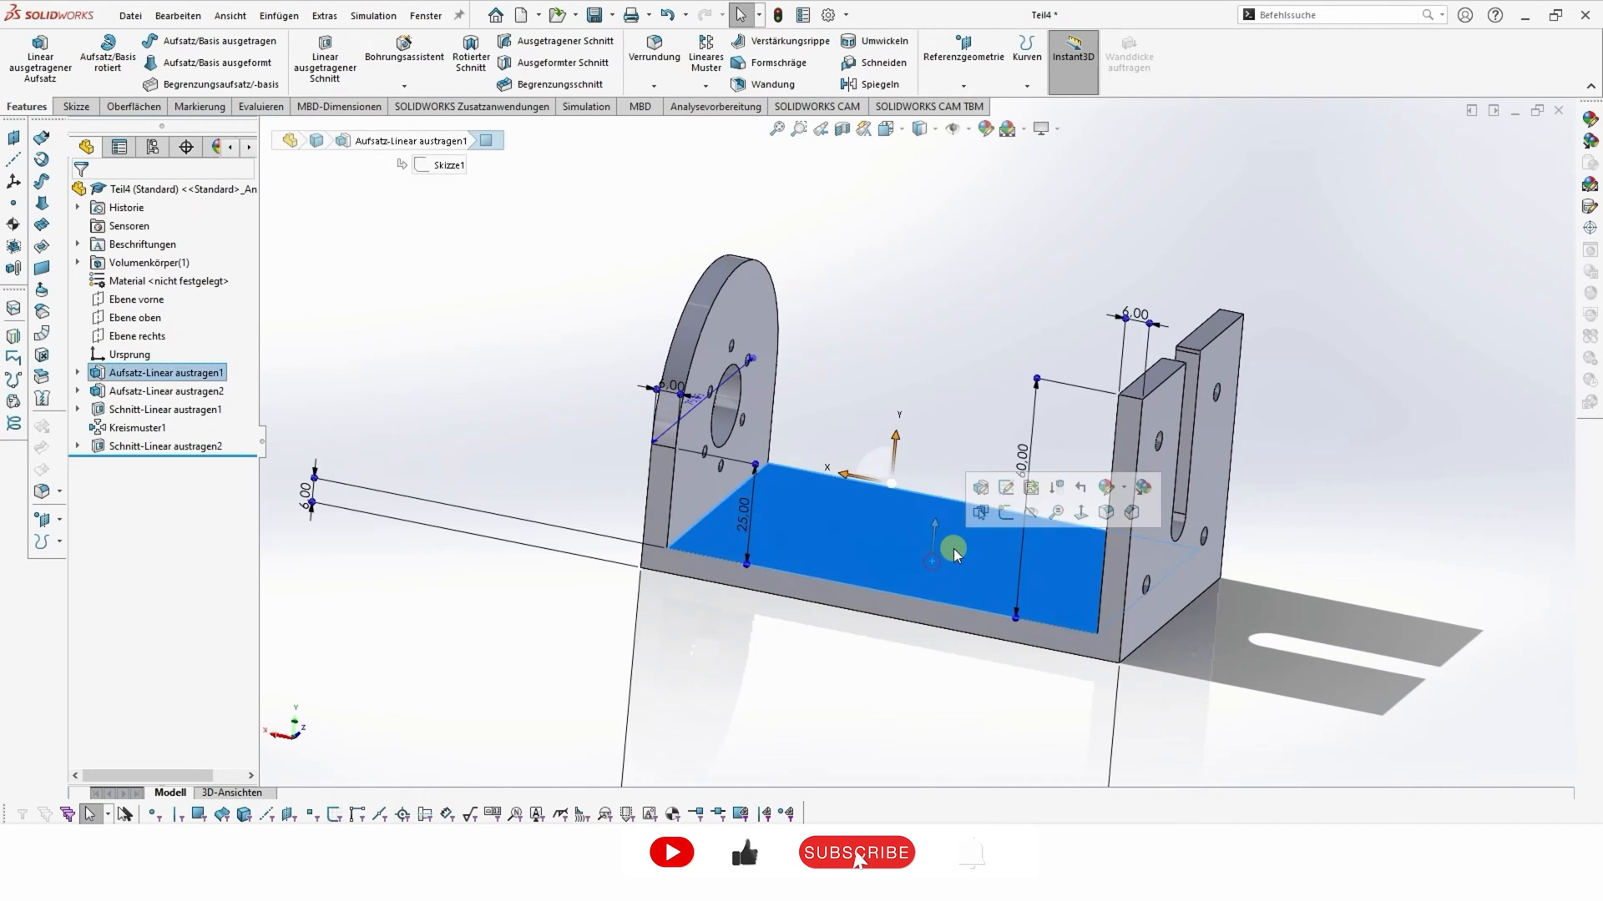
pyautogui.click(996, 517)
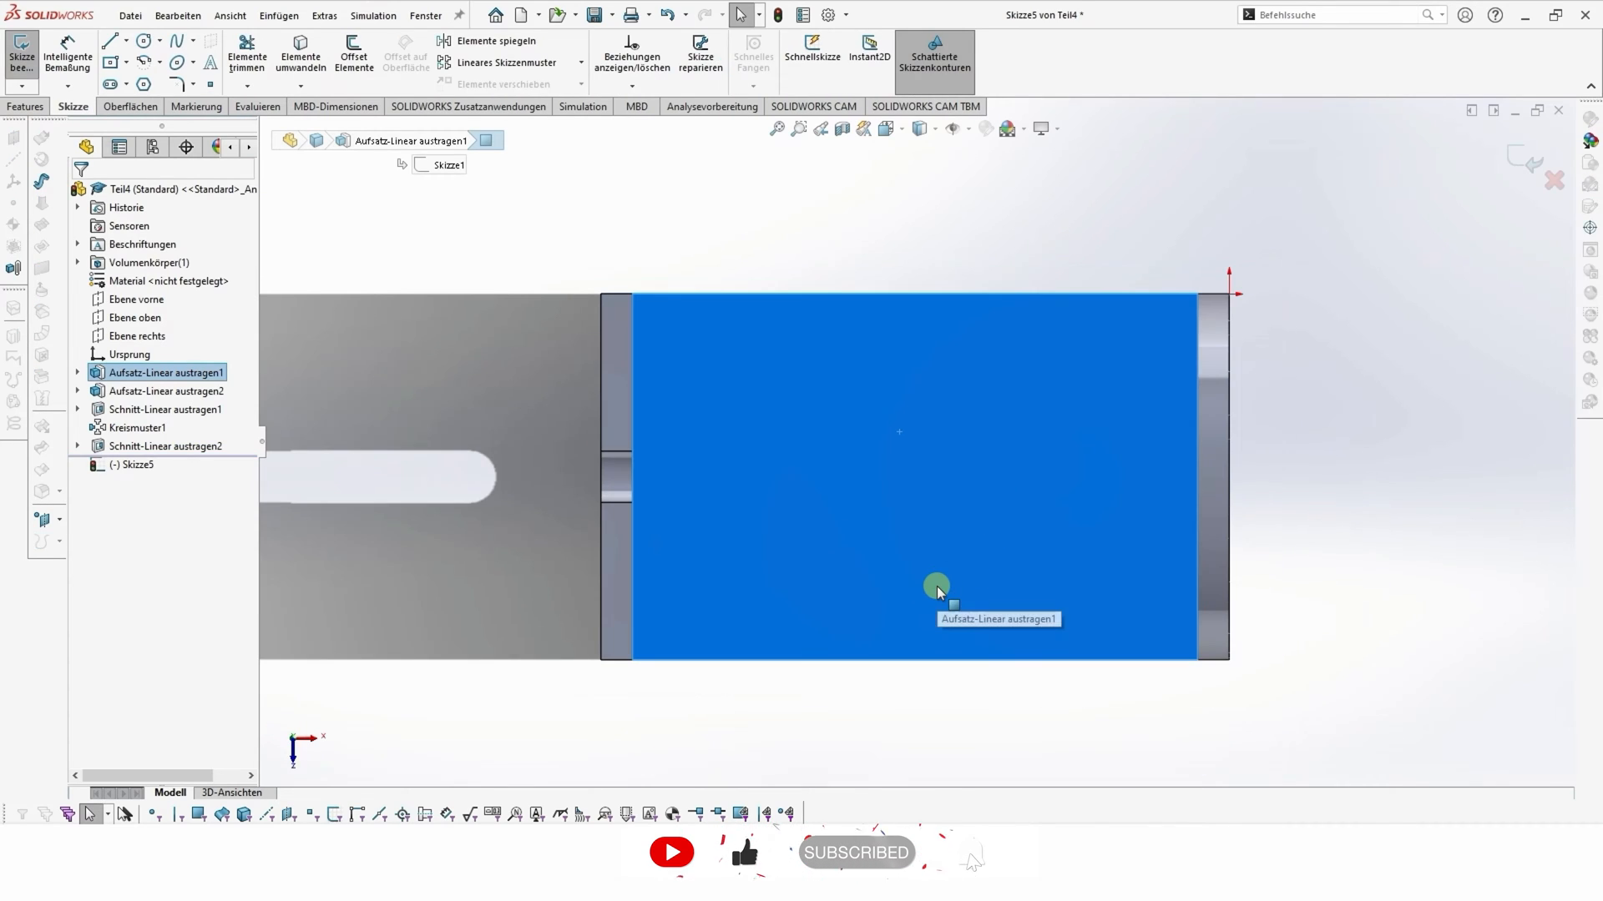
pyautogui.click(145, 42)
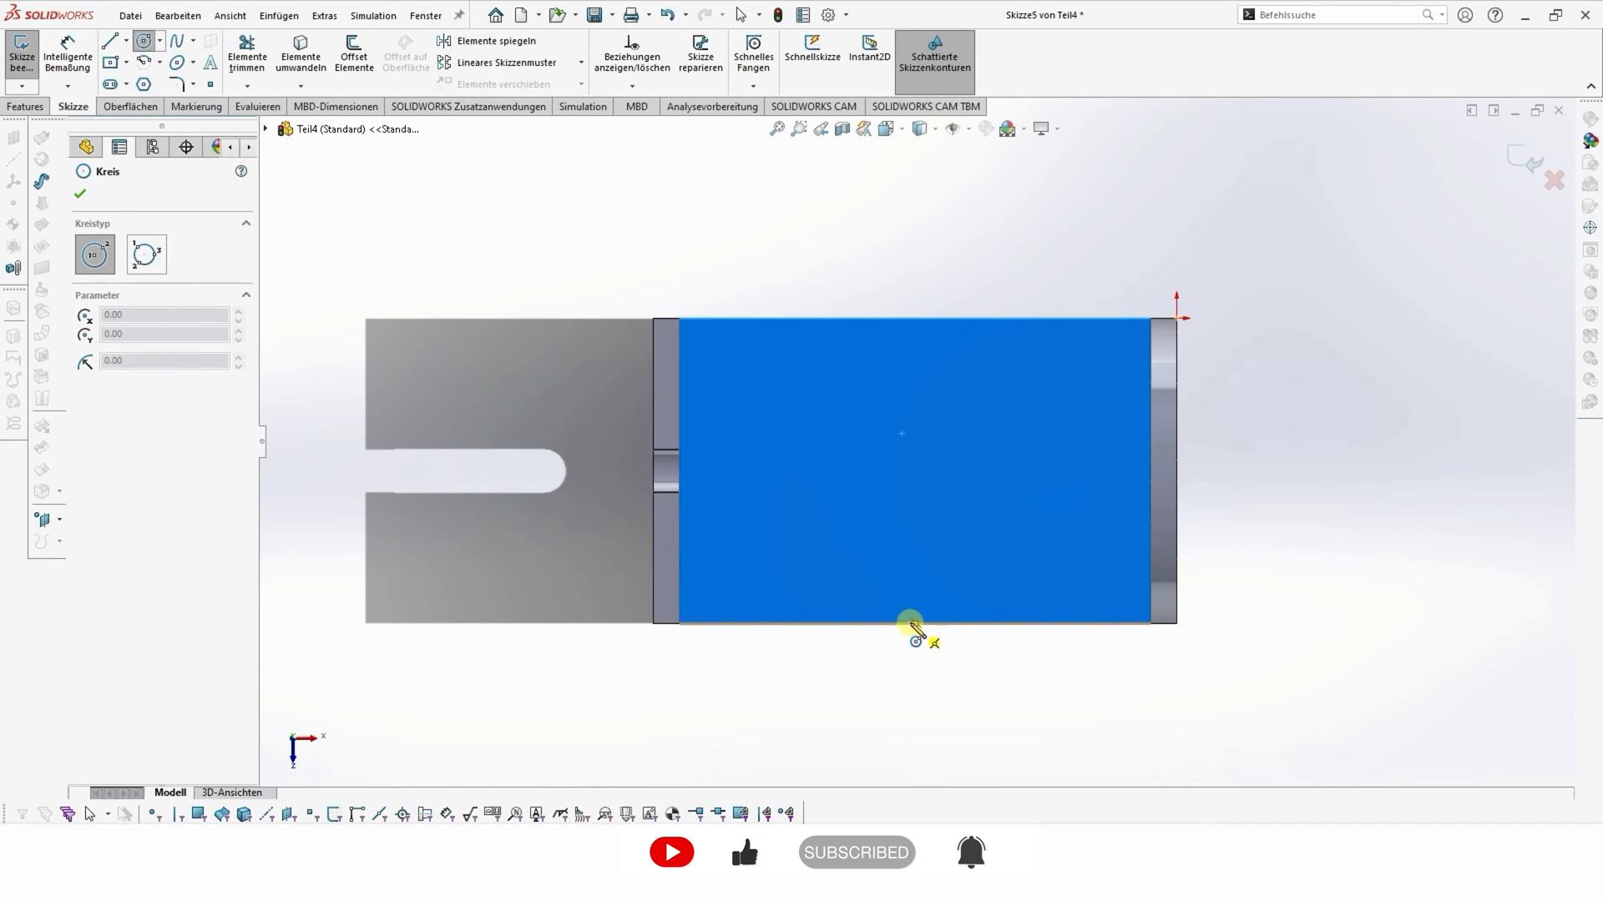
pyautogui.click(915, 723)
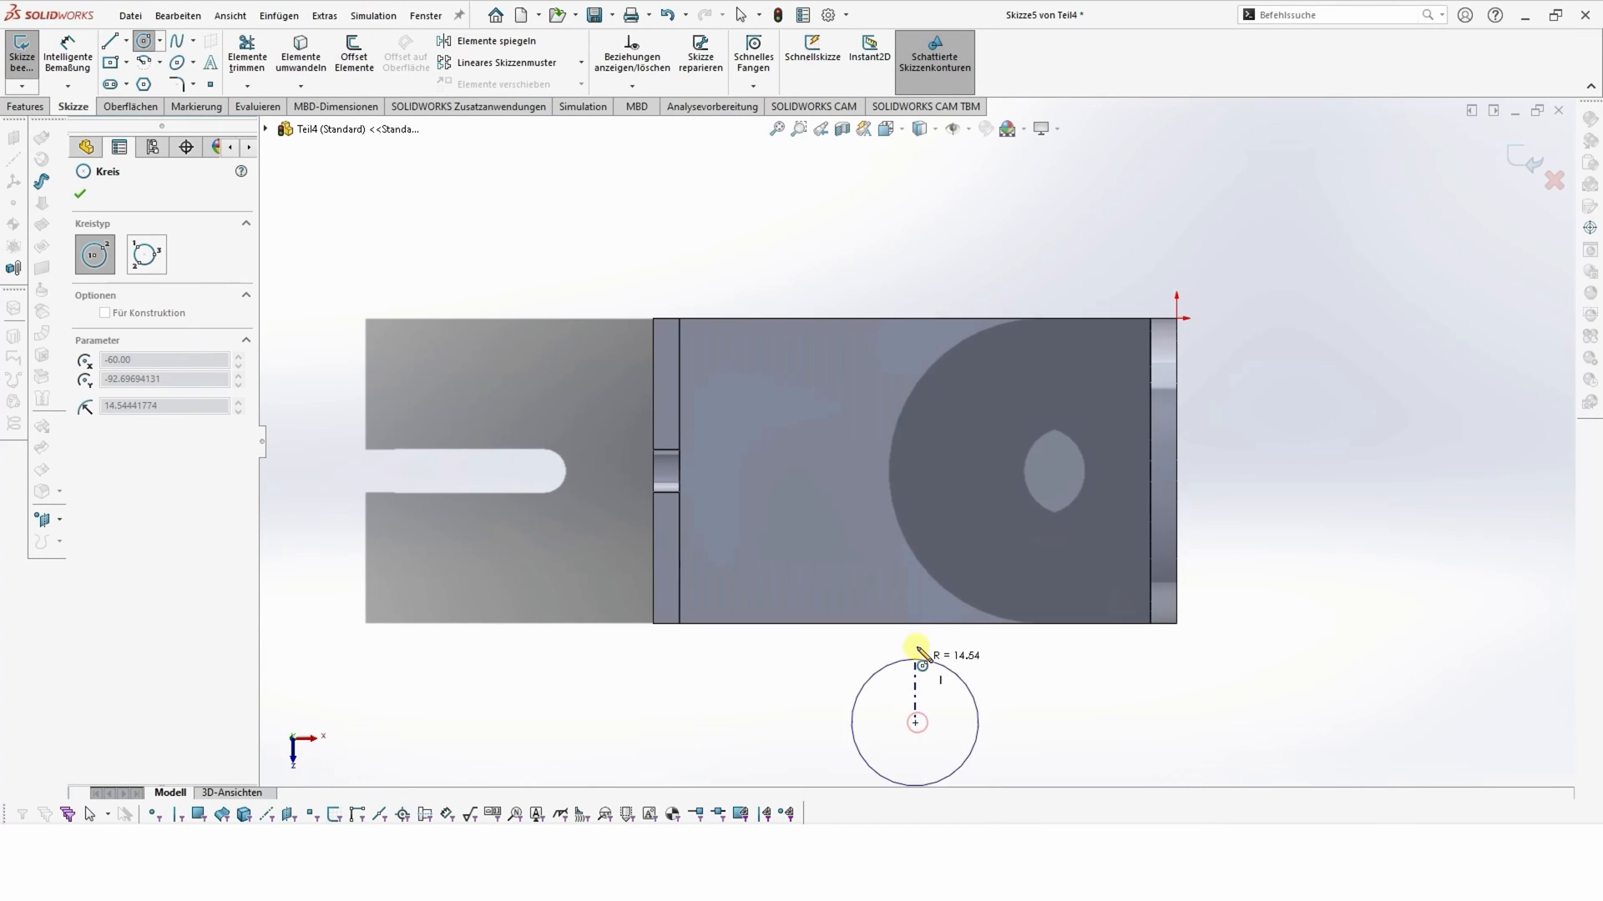
pyautogui.click(917, 586)
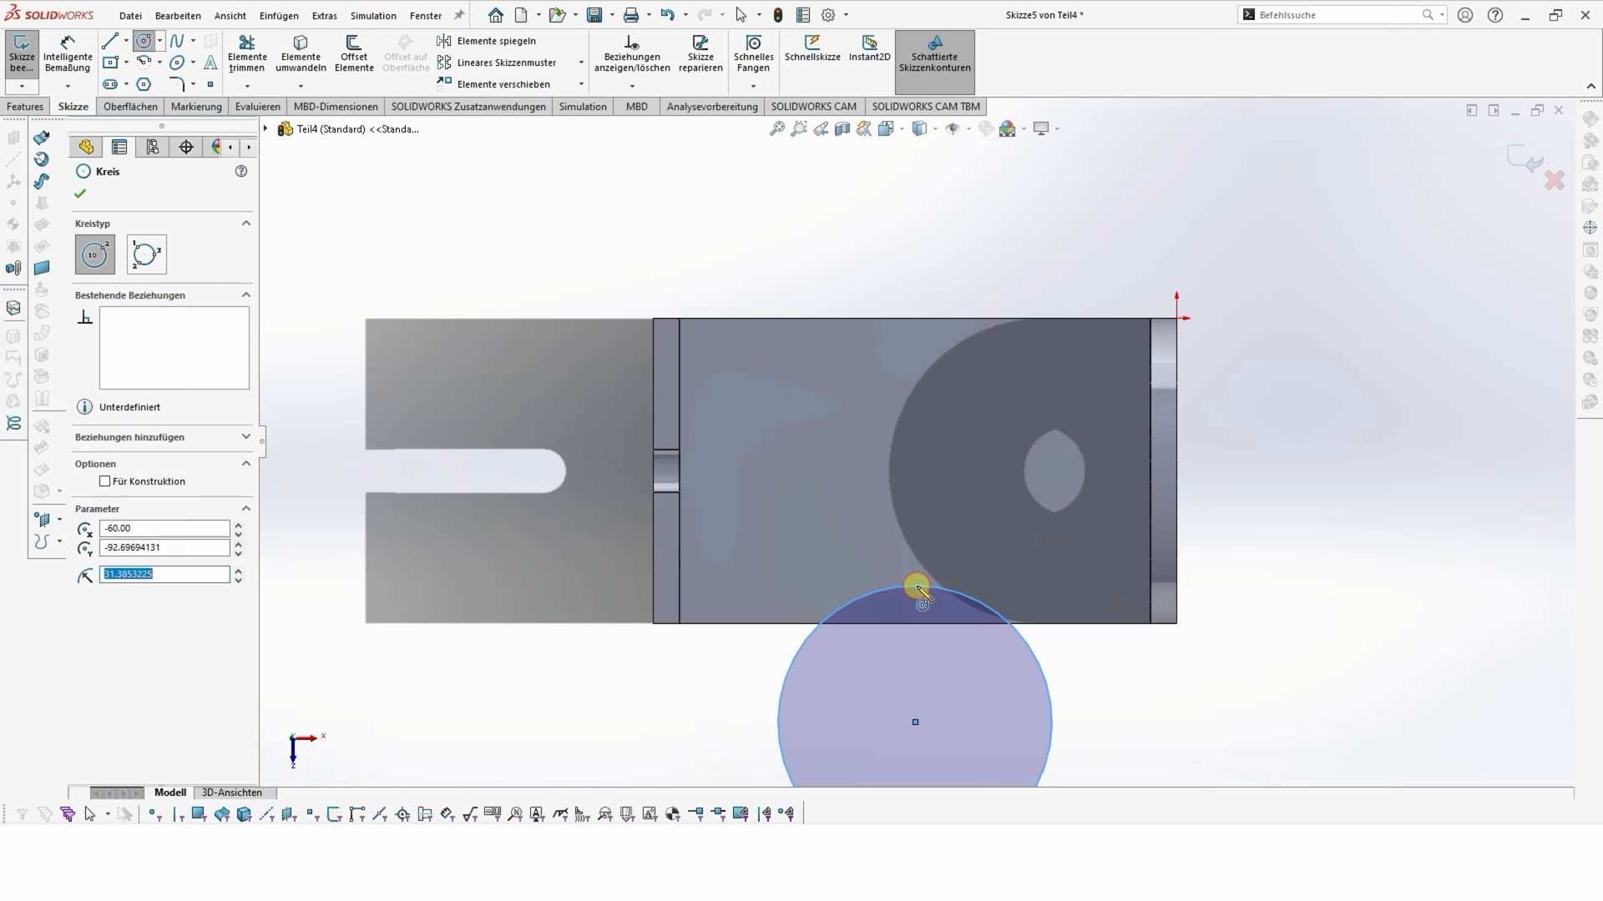
pyautogui.click(79, 196)
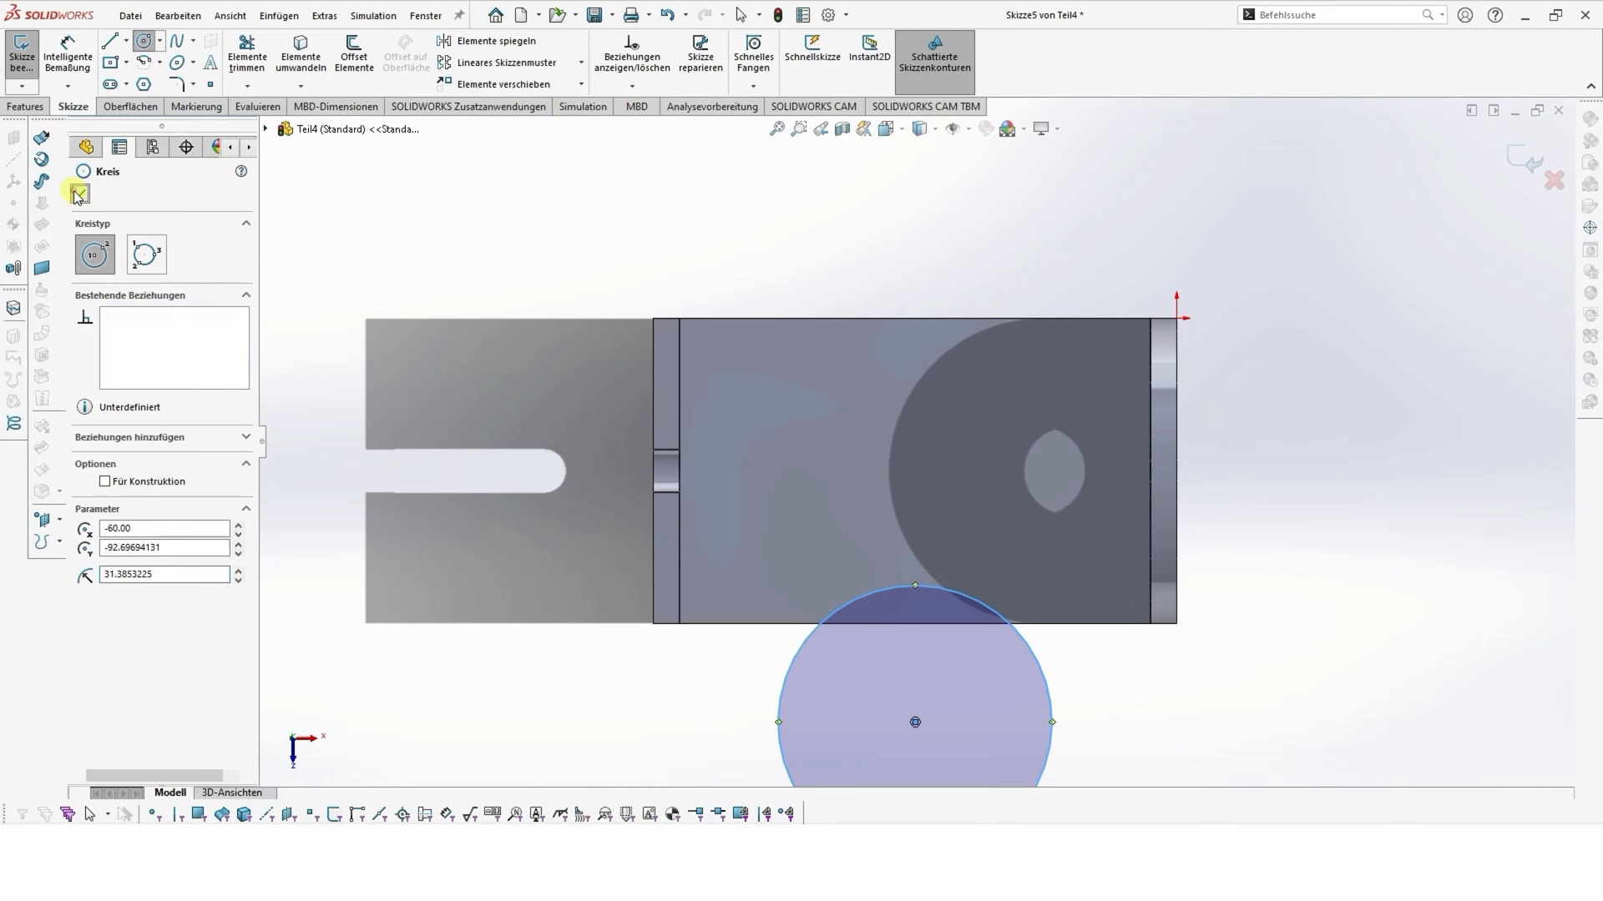
# - Dimension the circle's diameter as 60 mm
pyautogui.click(66, 71)
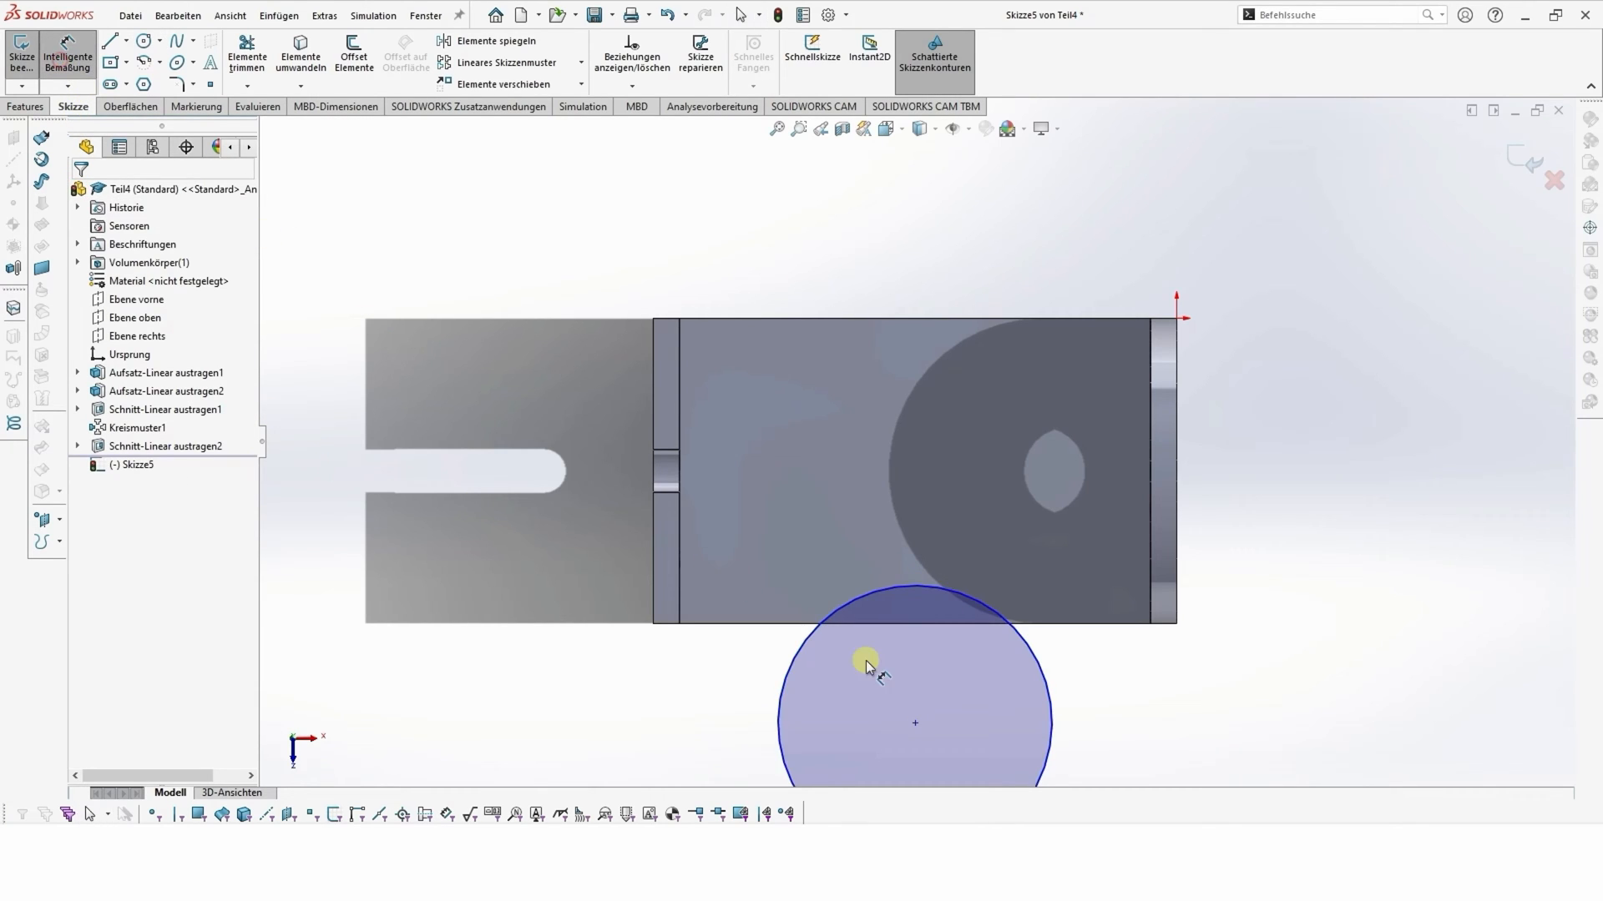
pyautogui.moveTo(932, 706); pyautogui.dragTo(928, 655, button='middle')
pyautogui.scroll(-1, 936, 624)
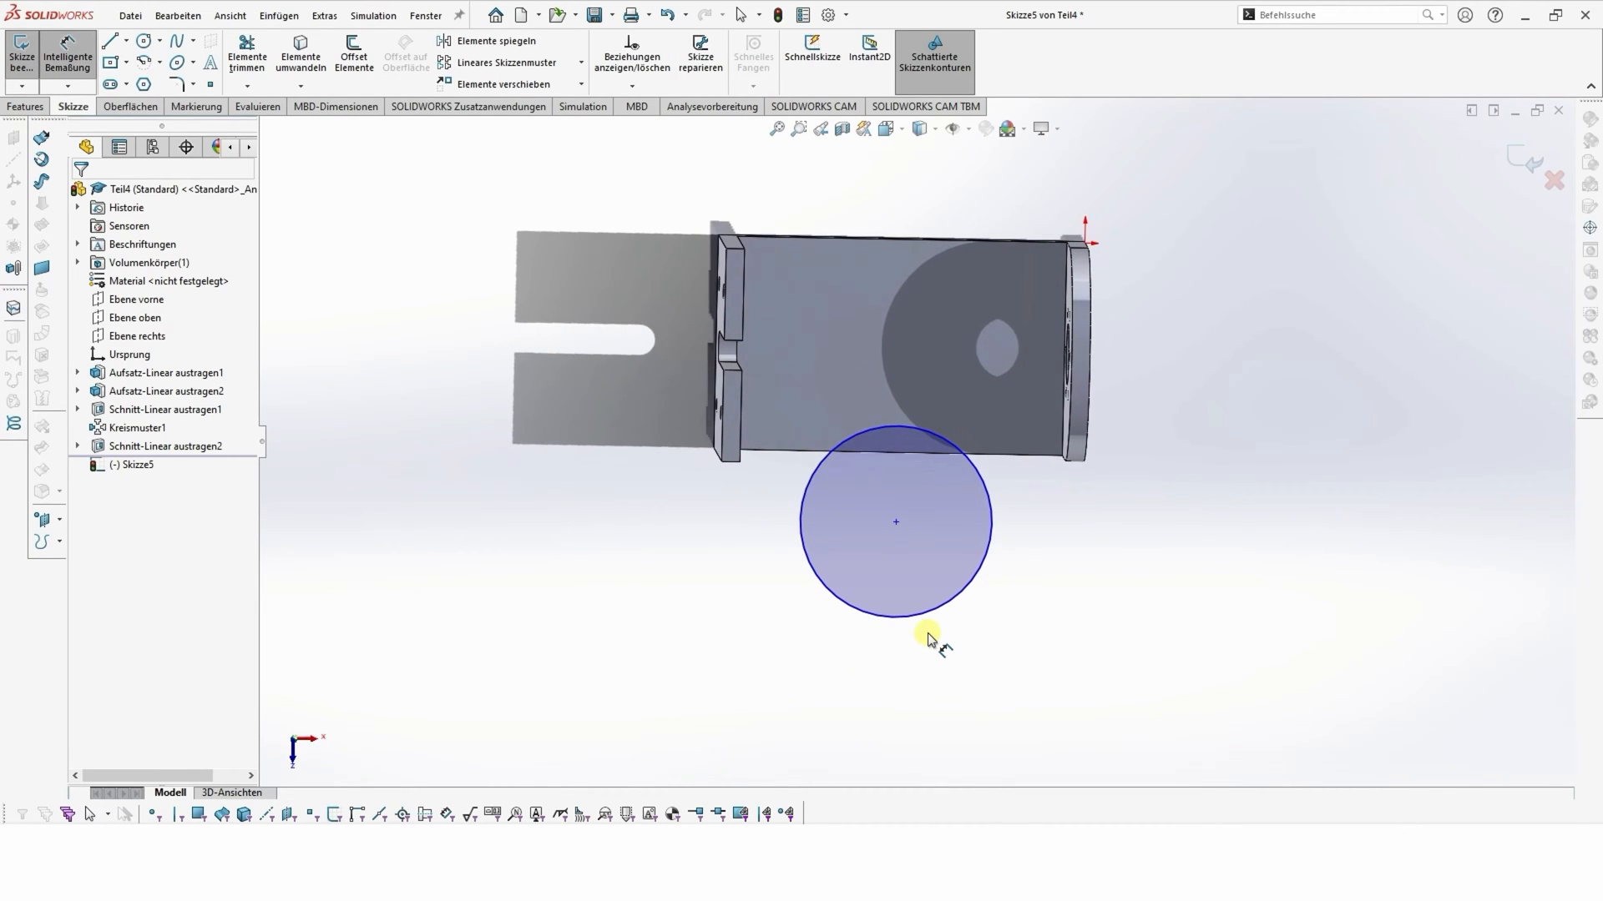
pyautogui.scroll(-1, 927, 639)
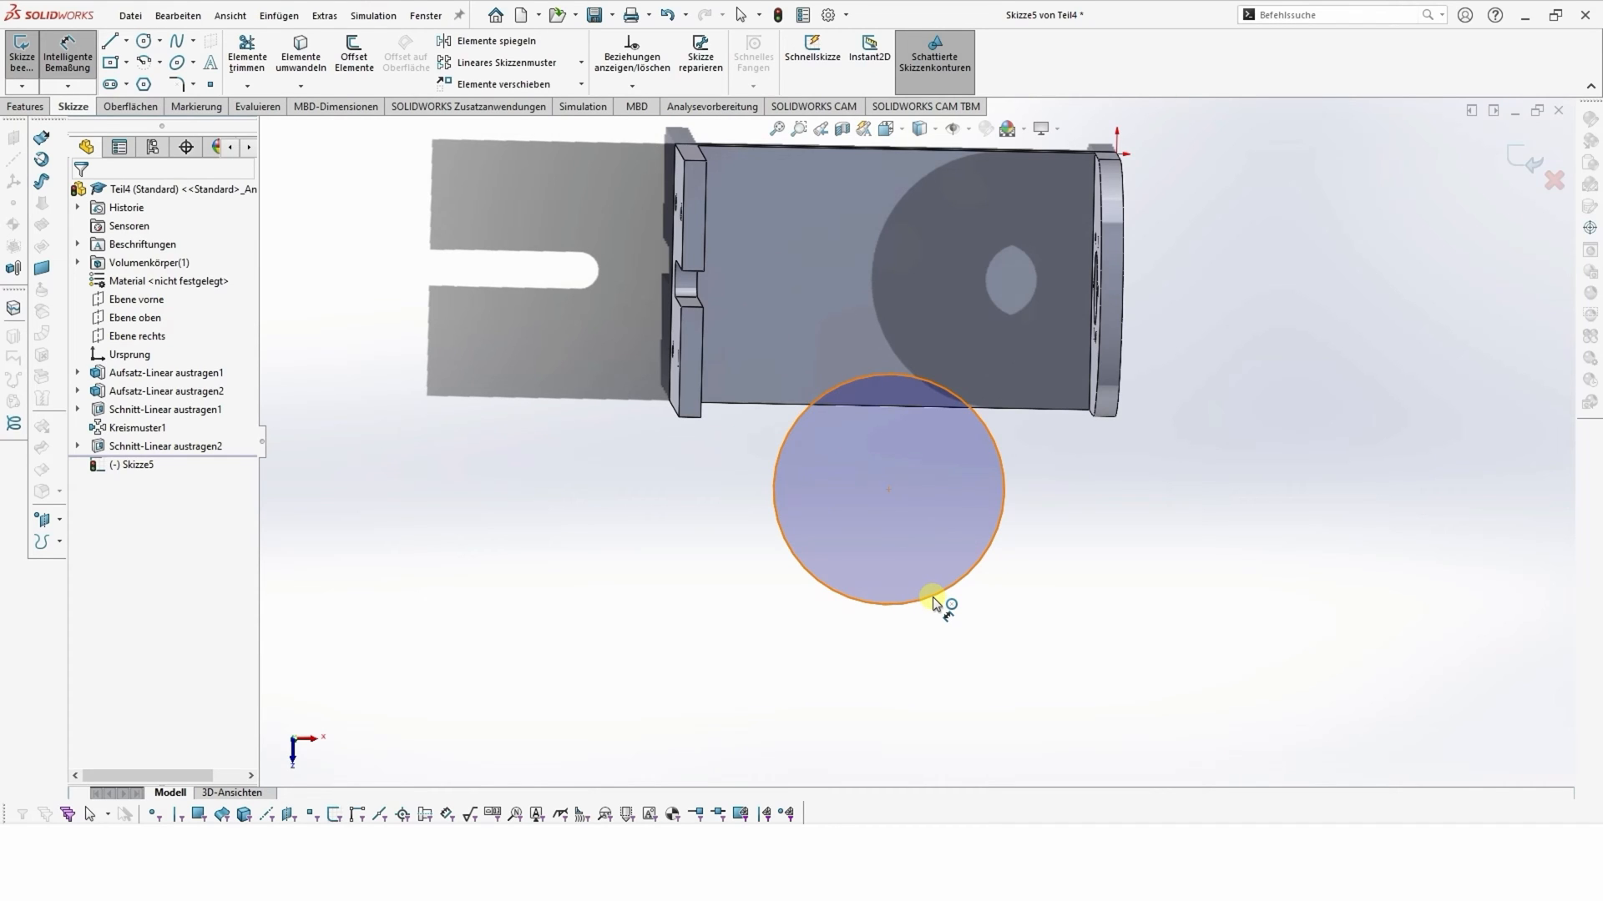
pyautogui.press('space')
pyautogui.click(762, 531)
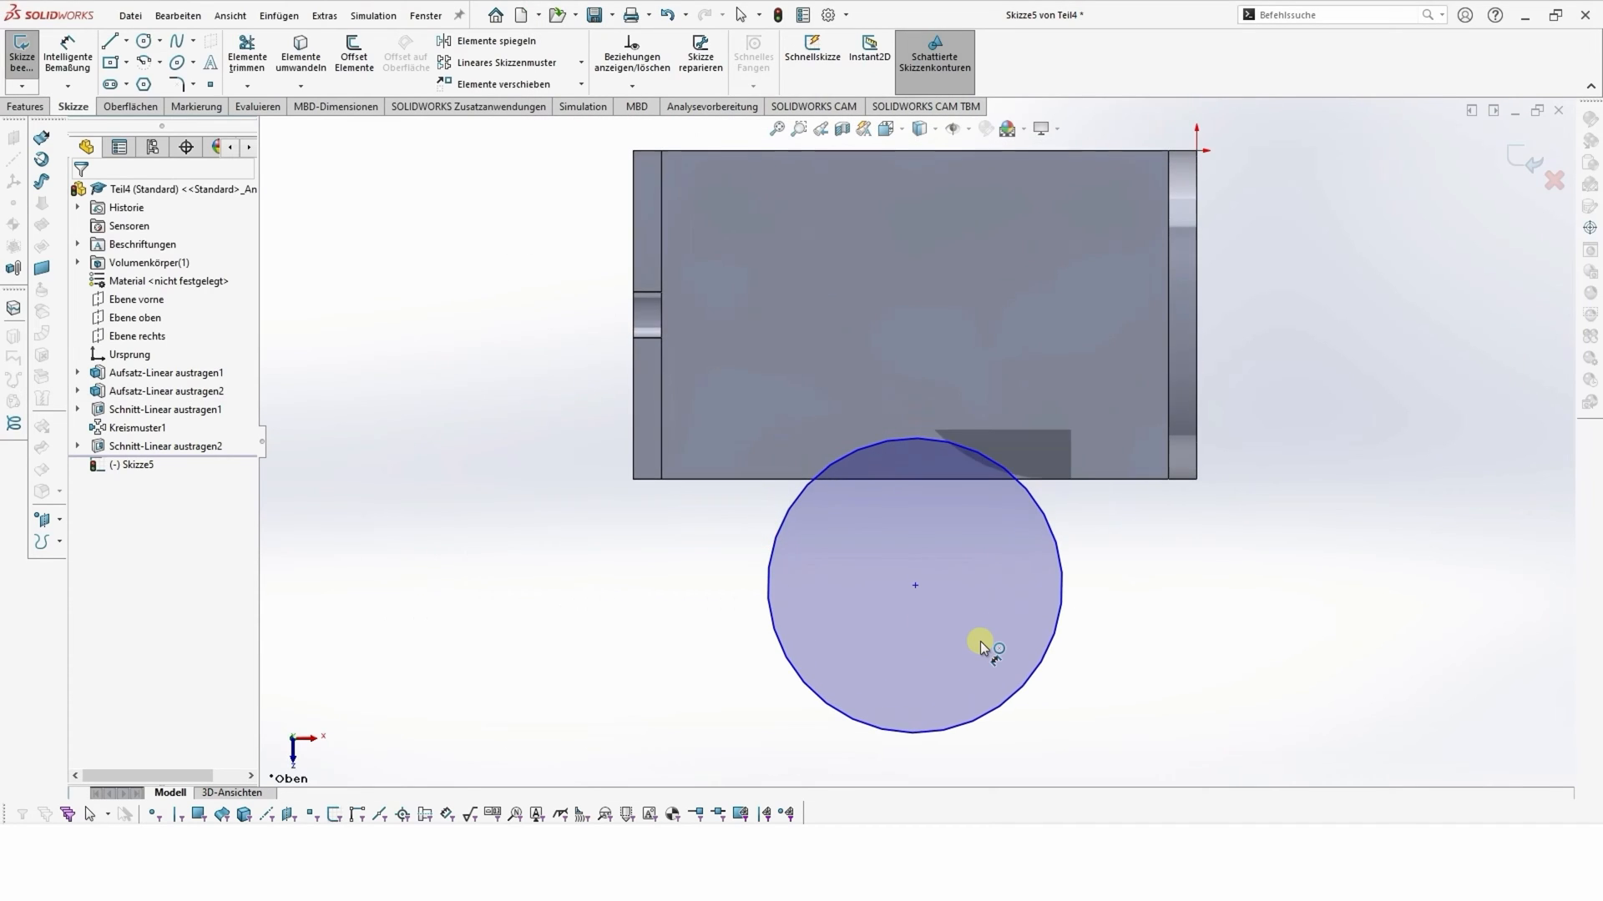
pyautogui.click(995, 665)
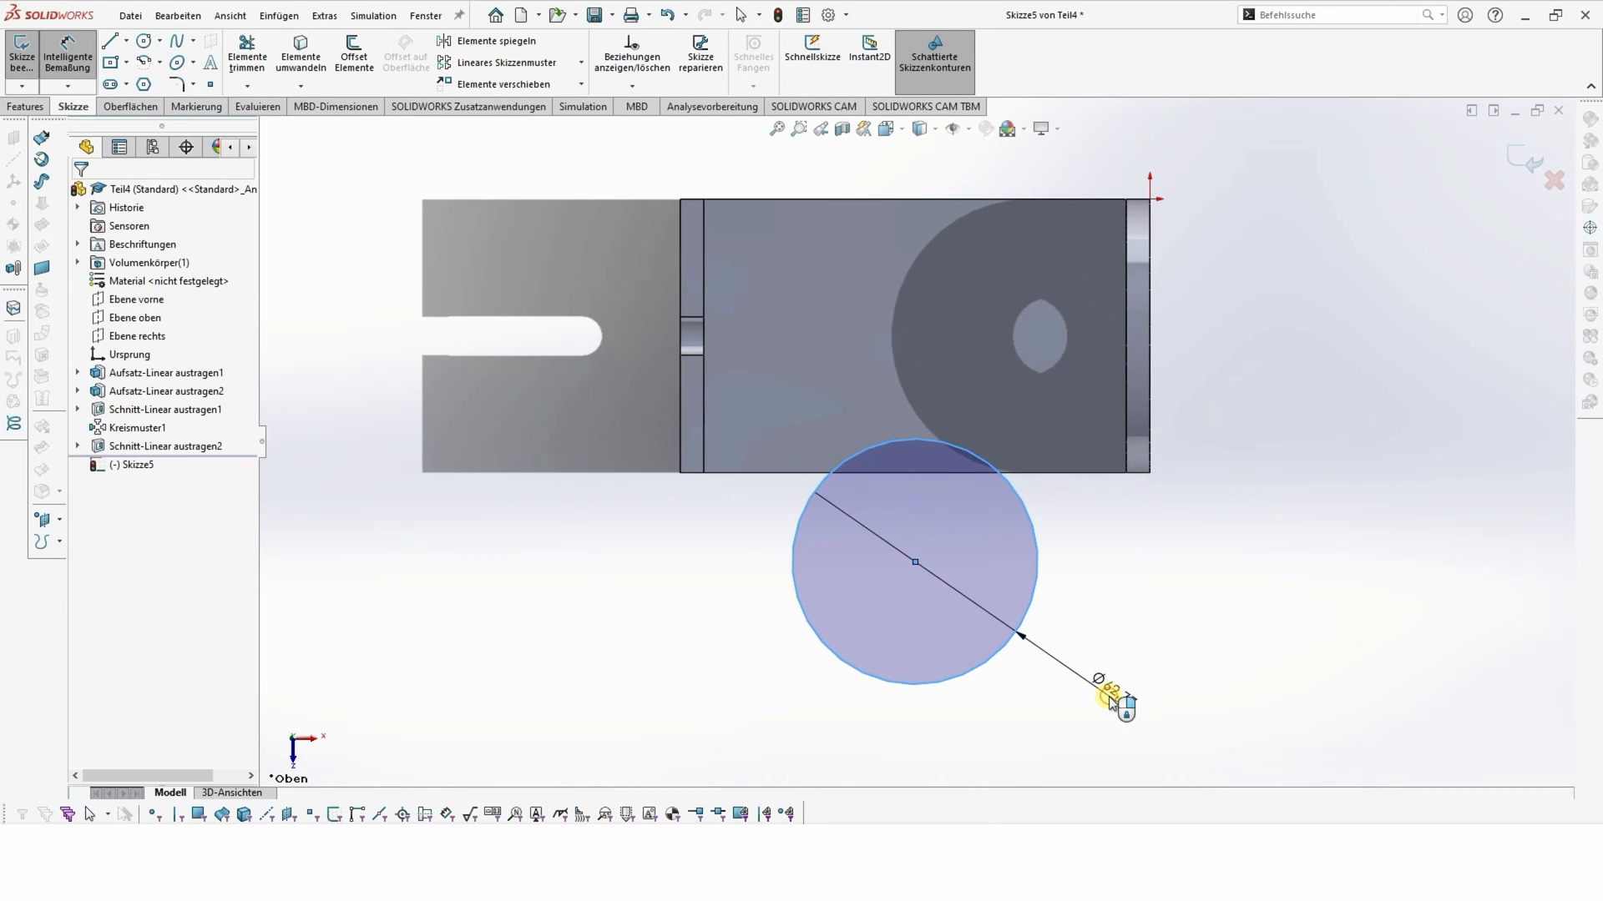
pyautogui.click(1110, 701)
pyautogui.write('60')
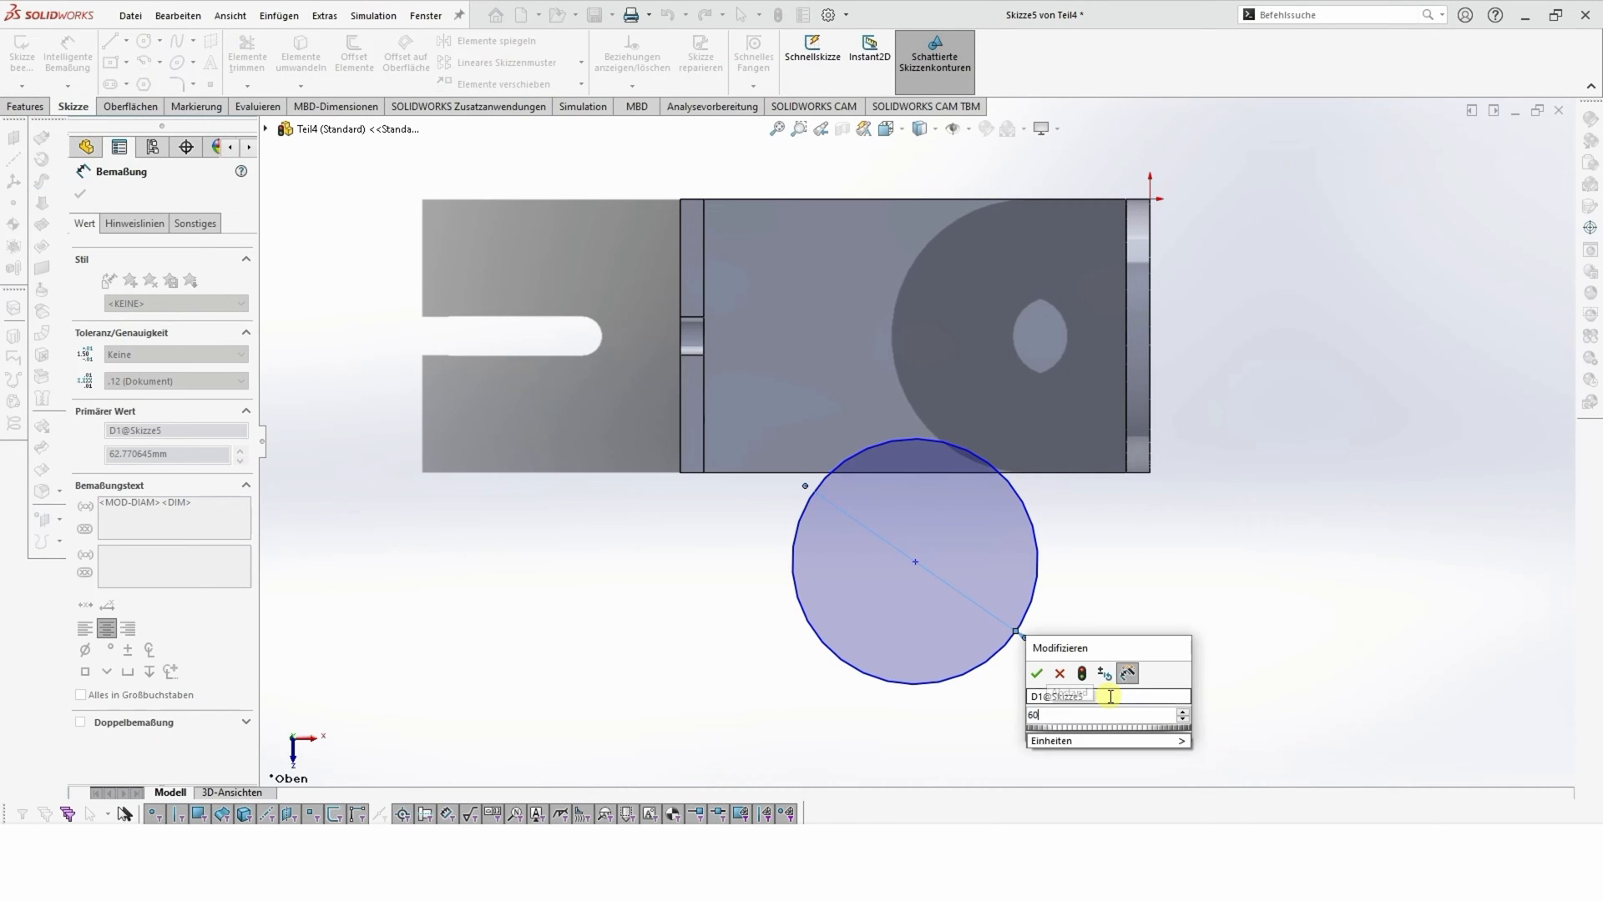
pyautogui.press('Return')
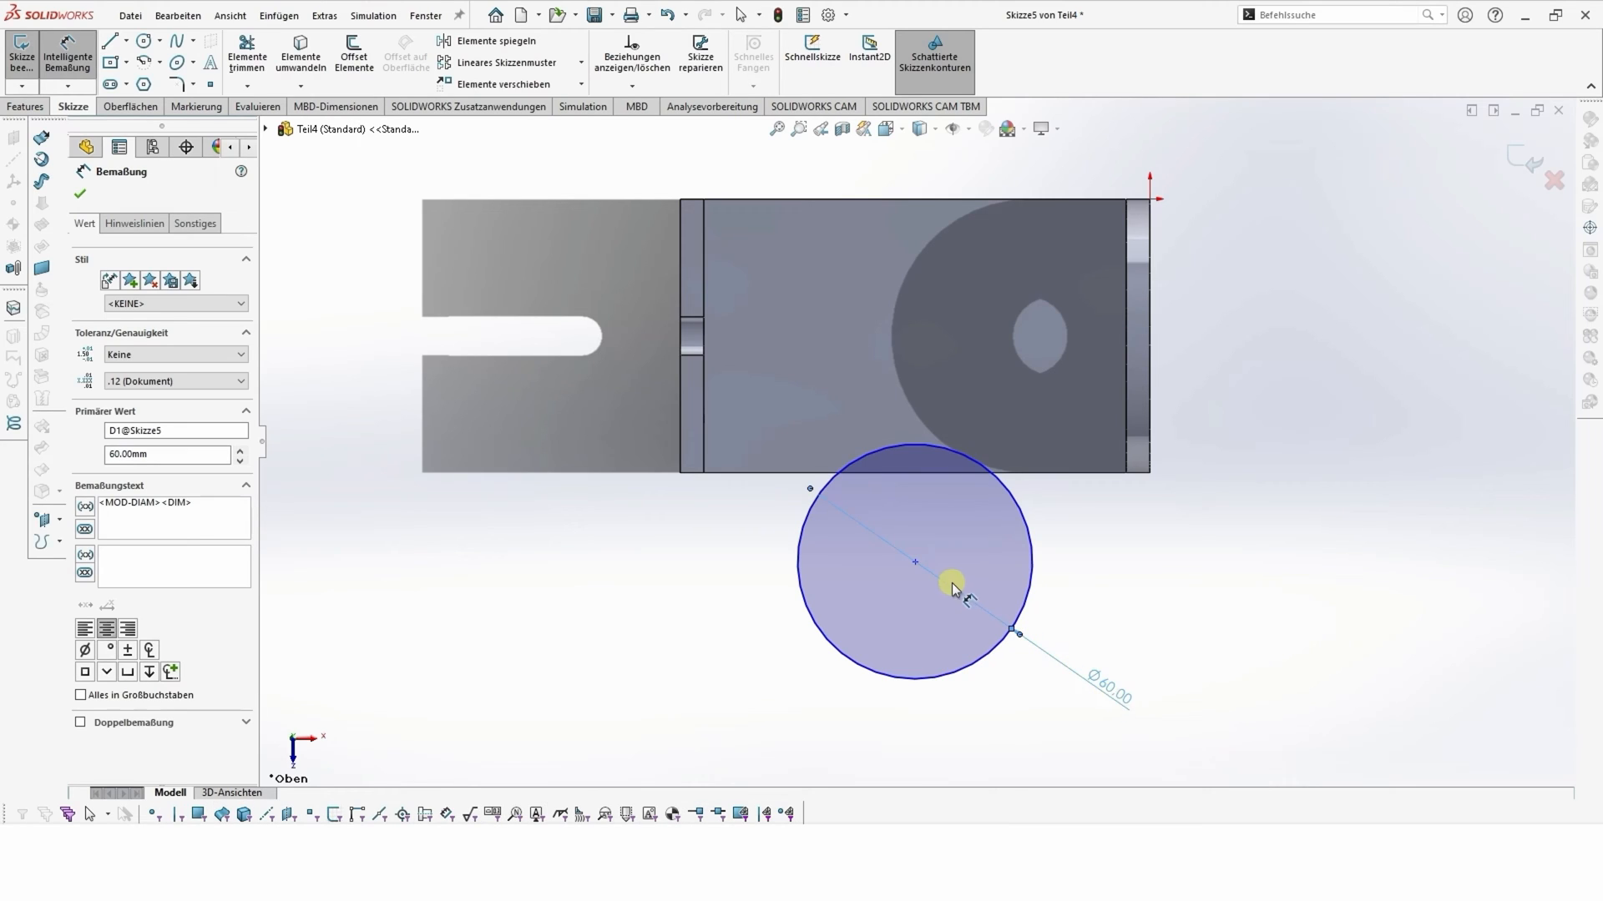
# - Dimension the circle's centre 30 mm from the base's nearest long edge
pyautogui.click(914, 562)
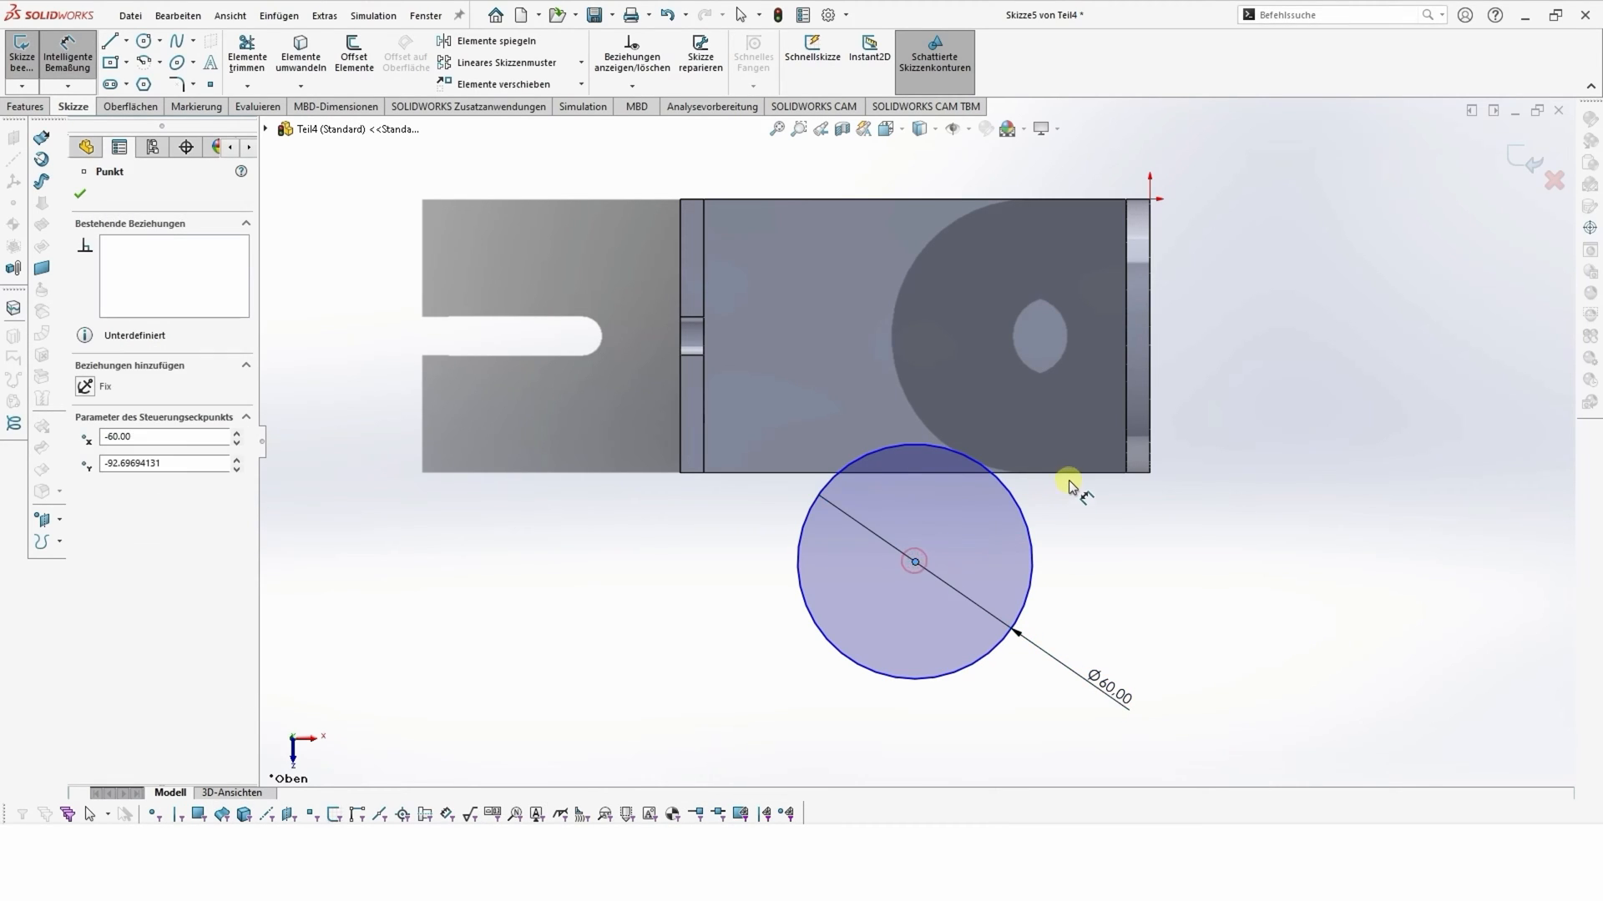
pyautogui.click(1072, 473)
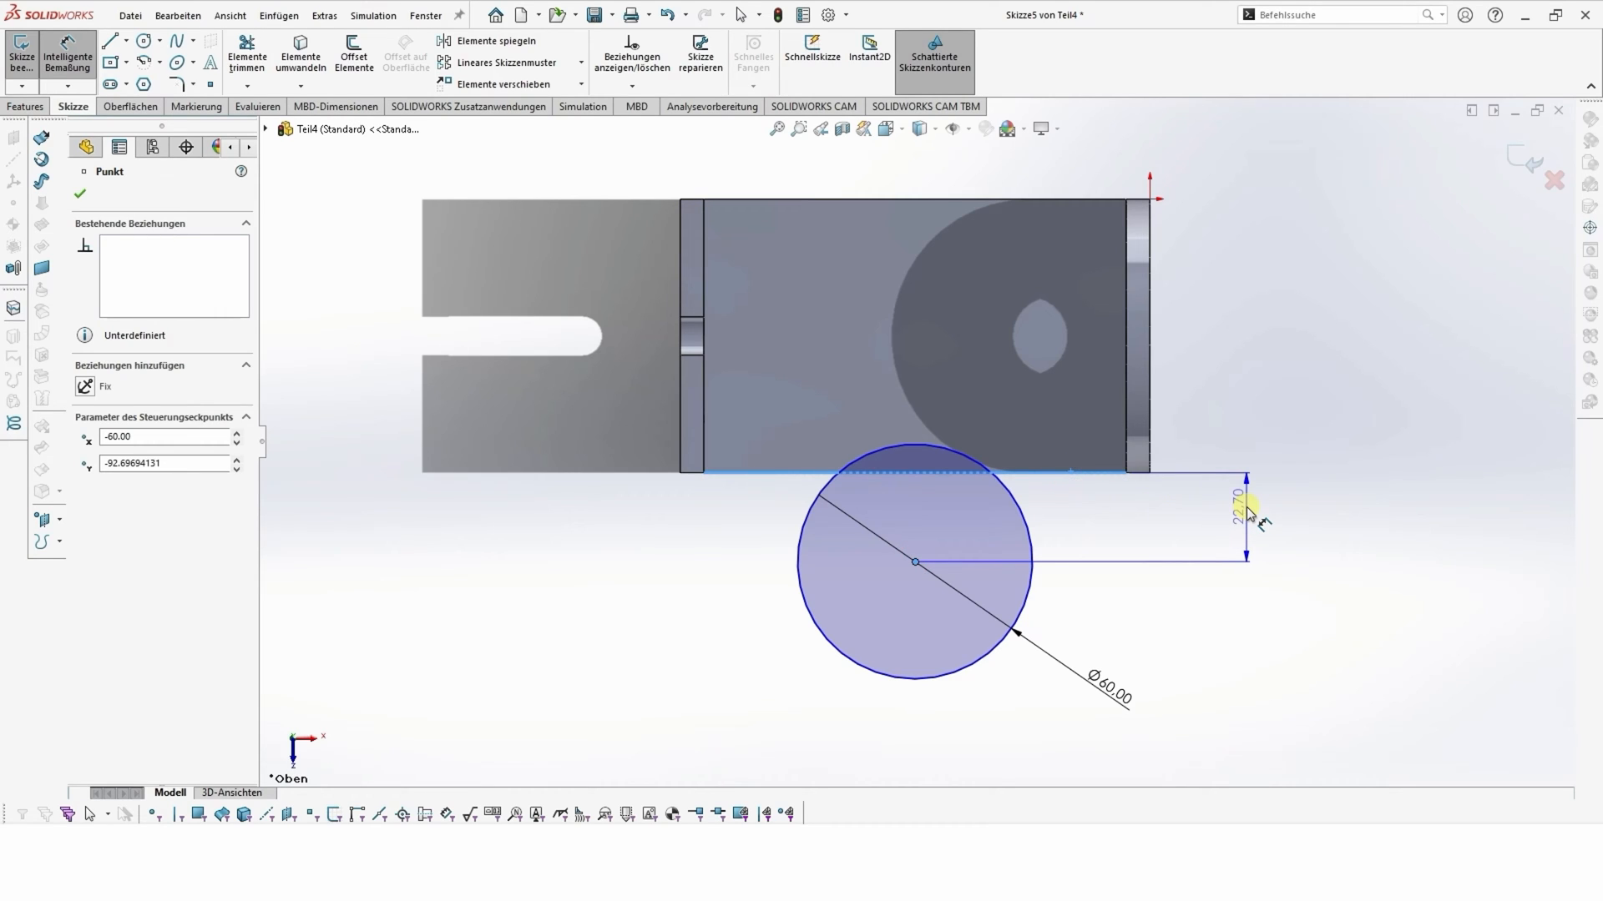
pyautogui.click(1249, 512)
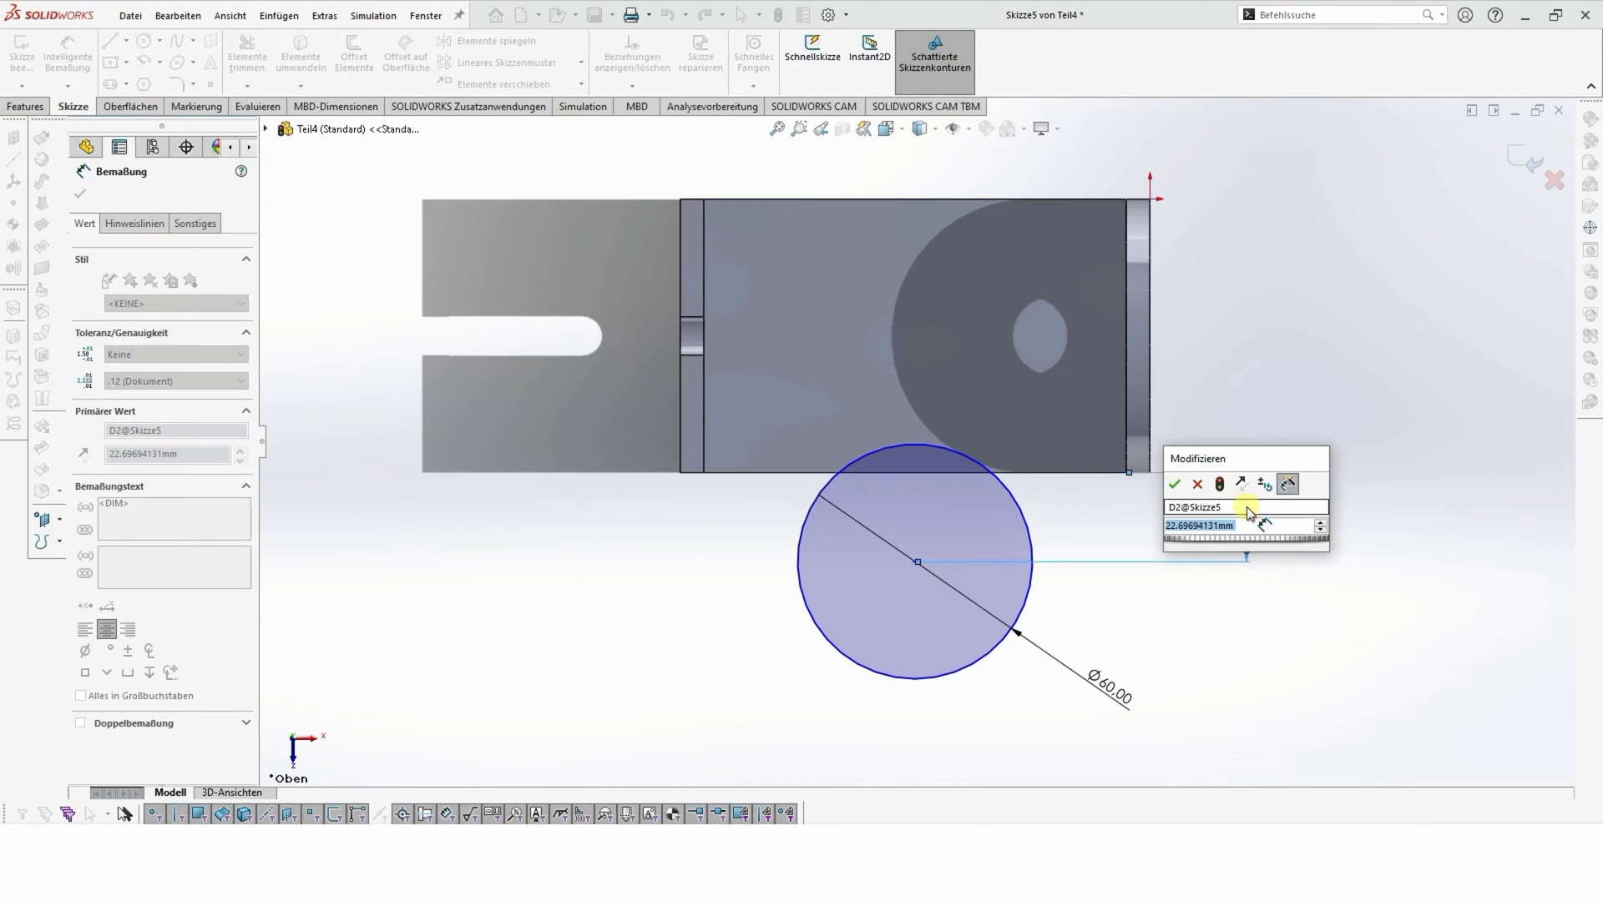
pyautogui.write('30')
pyautogui.press('Return')
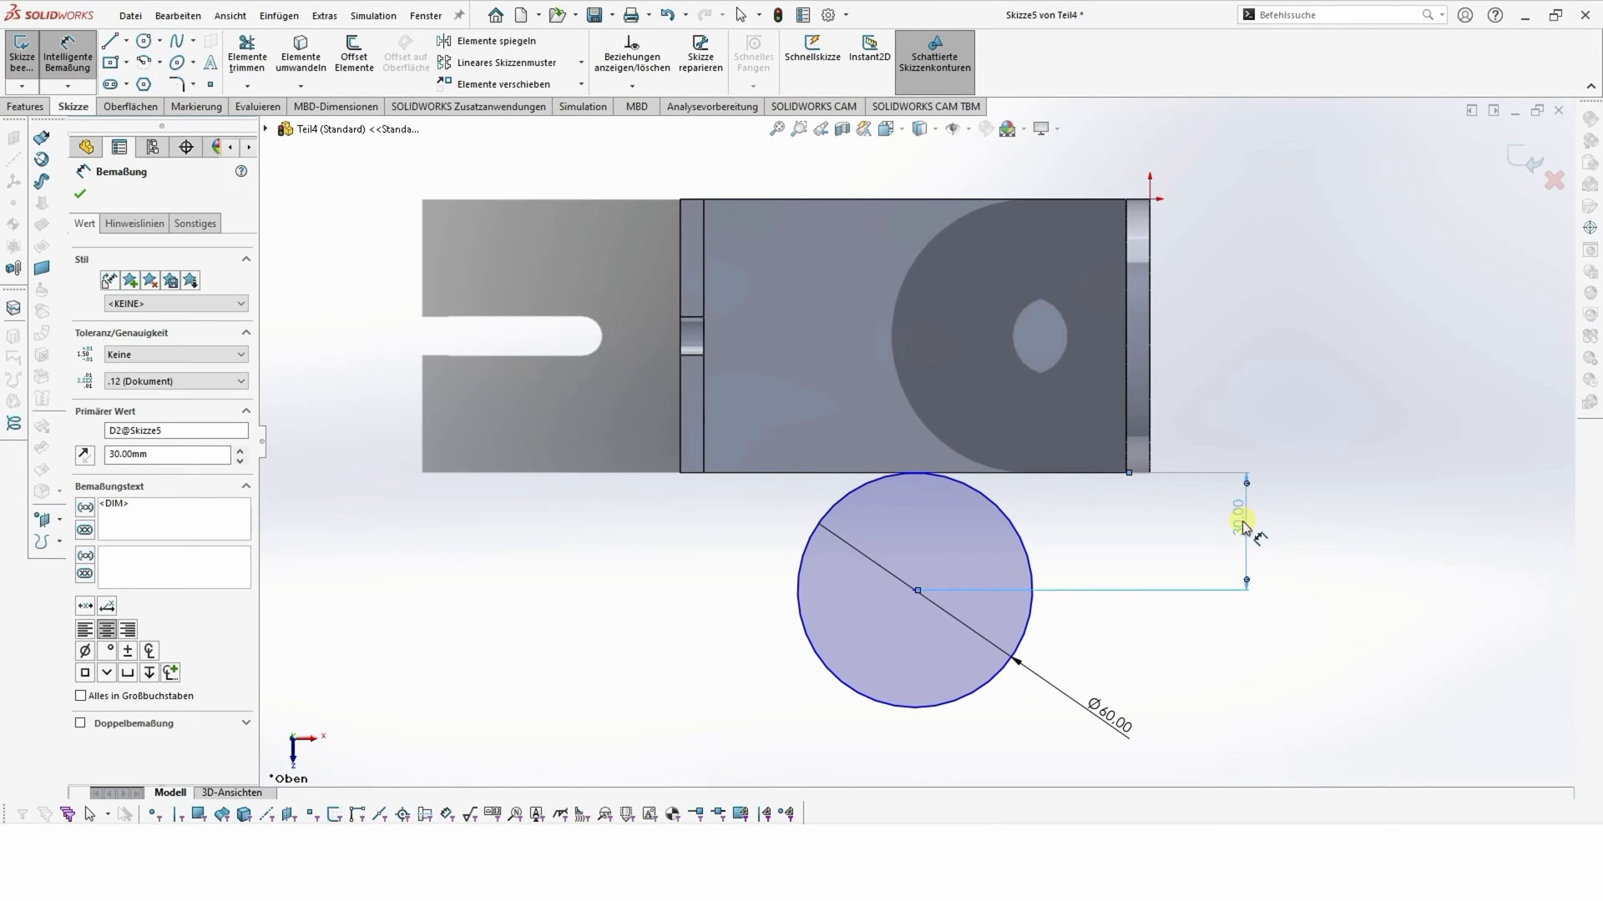
# - Change the distance between the circle's centre and the base edge to 24 mm
pyautogui.doubleClick(1242, 519)
pyautogui.write('2')
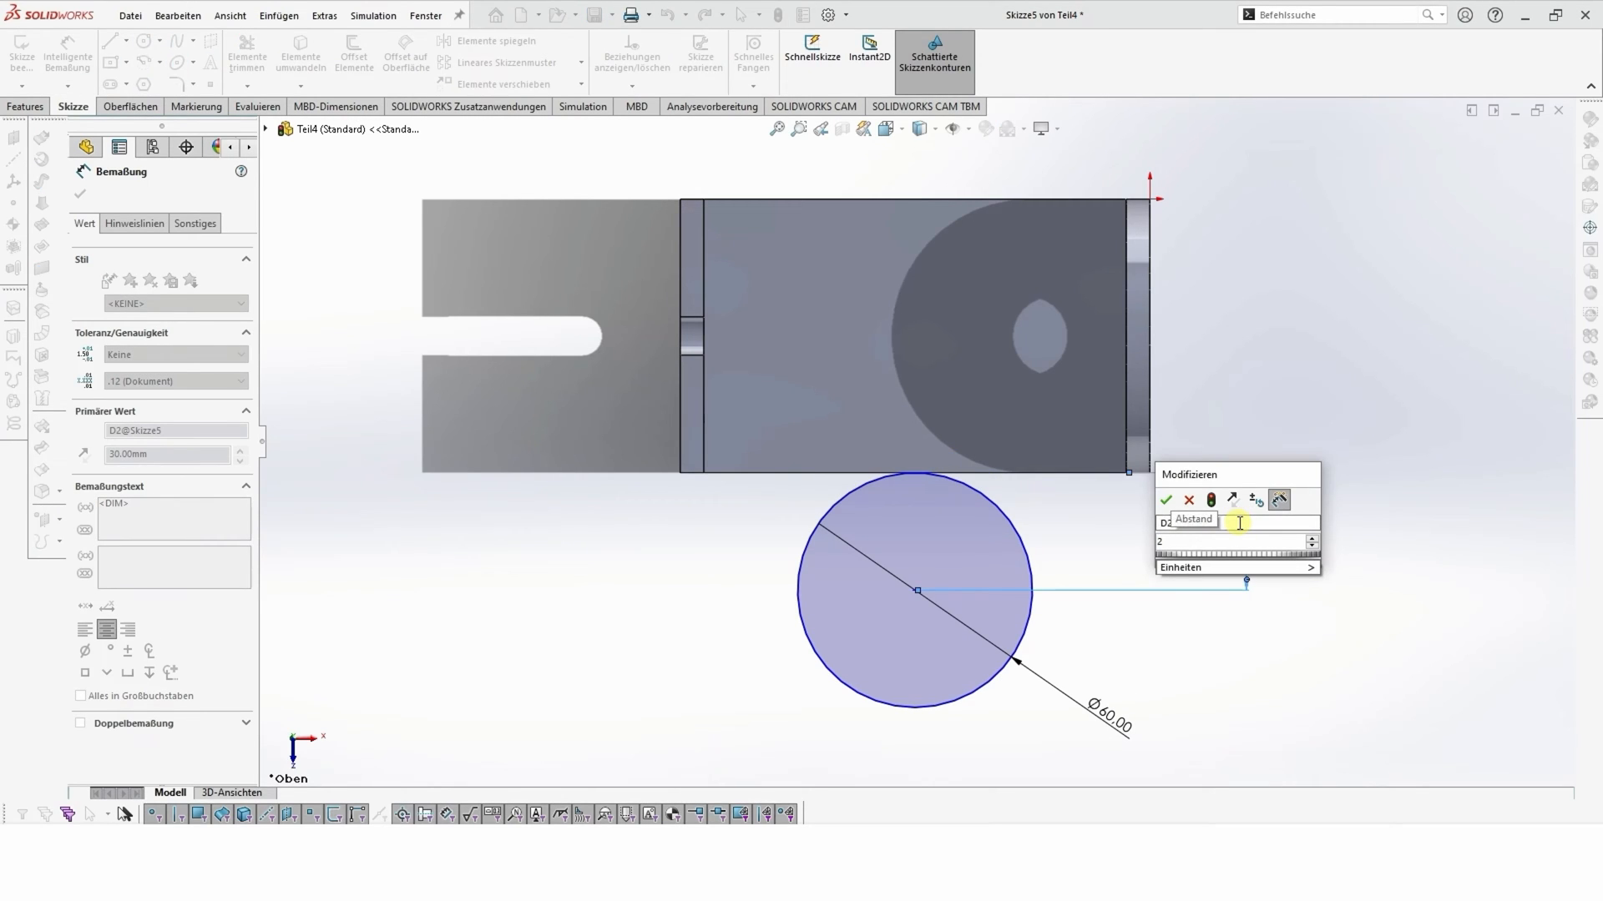
pyautogui.write('4')
pyautogui.press('Return')
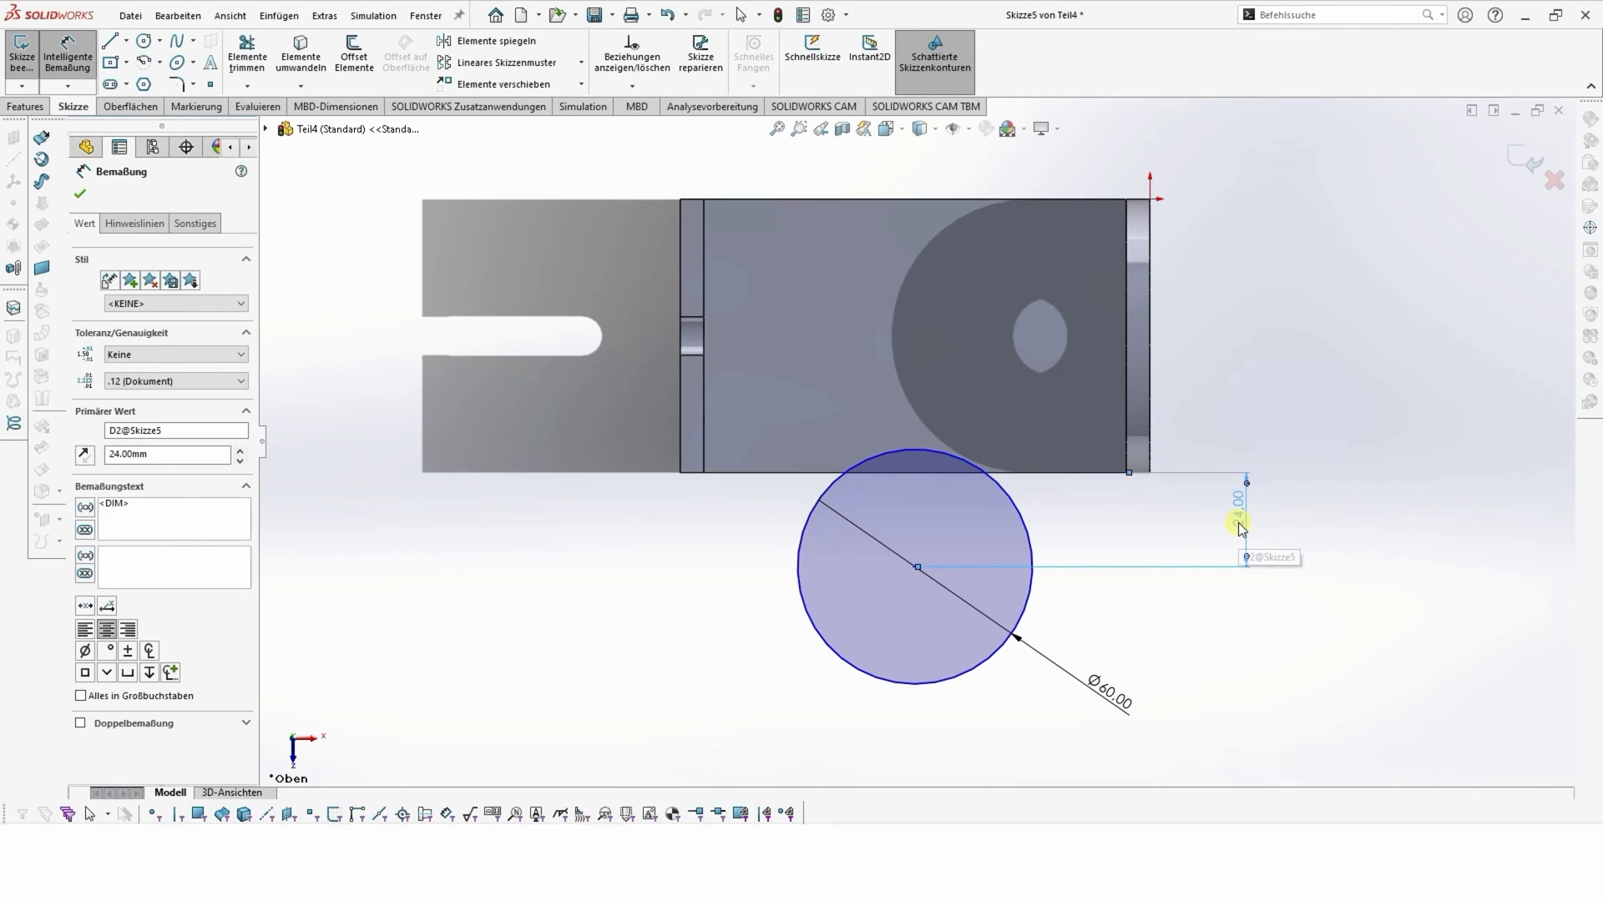
# - Set the distance between the circle's centre and the base edge to 22 mm and finish dimensioning
pyautogui.doubleClick(1241, 526)
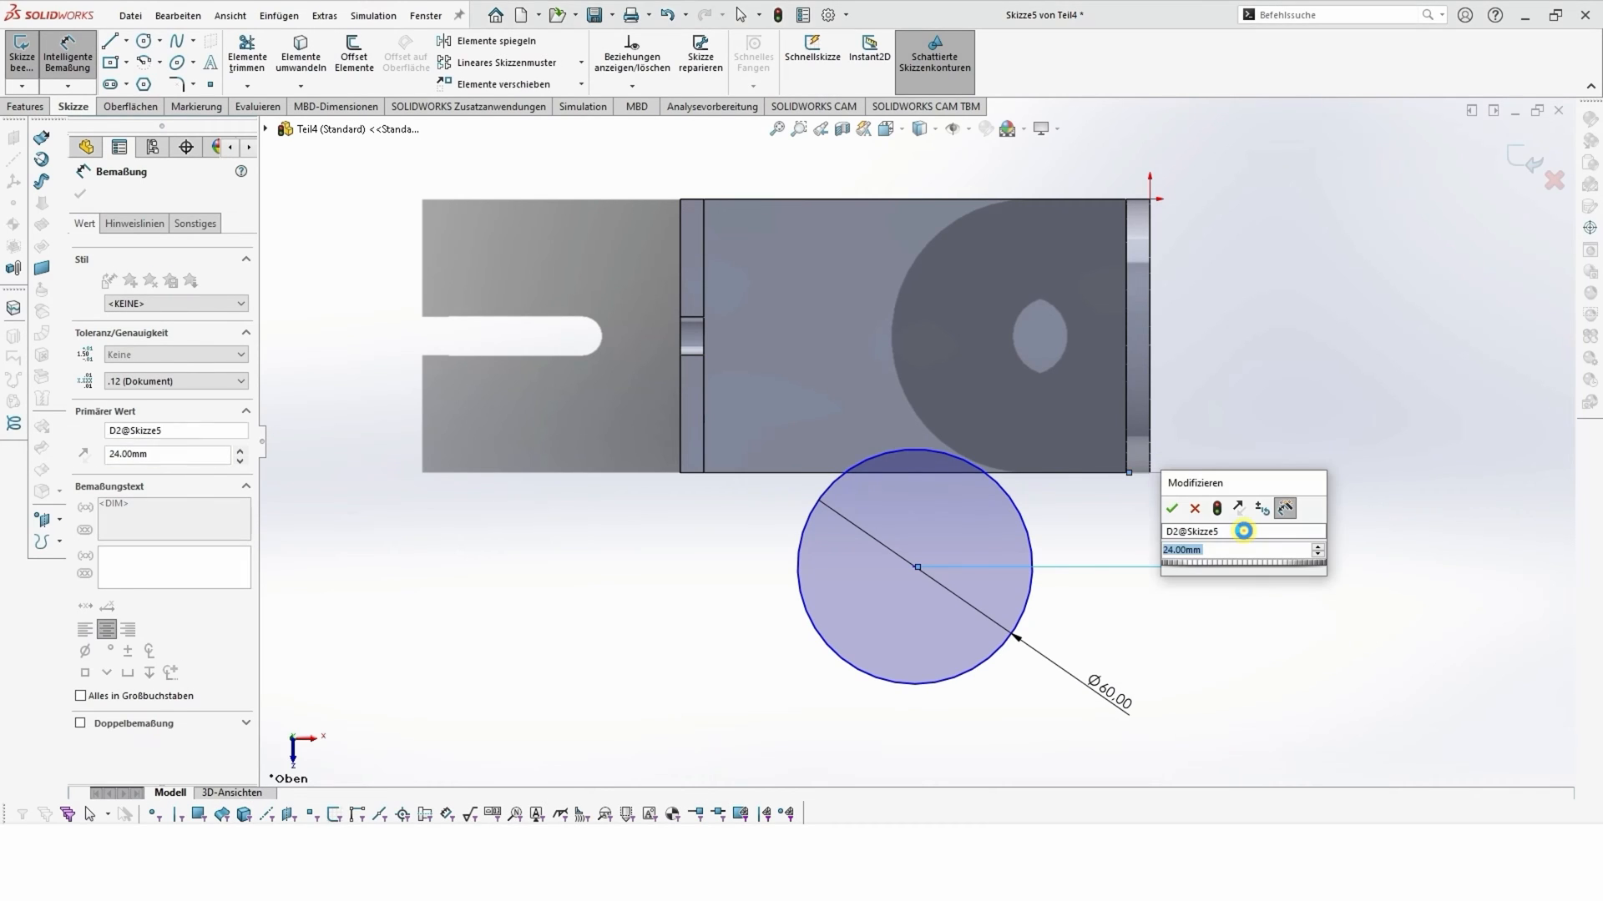
pyautogui.write('22')
pyautogui.press('Return')
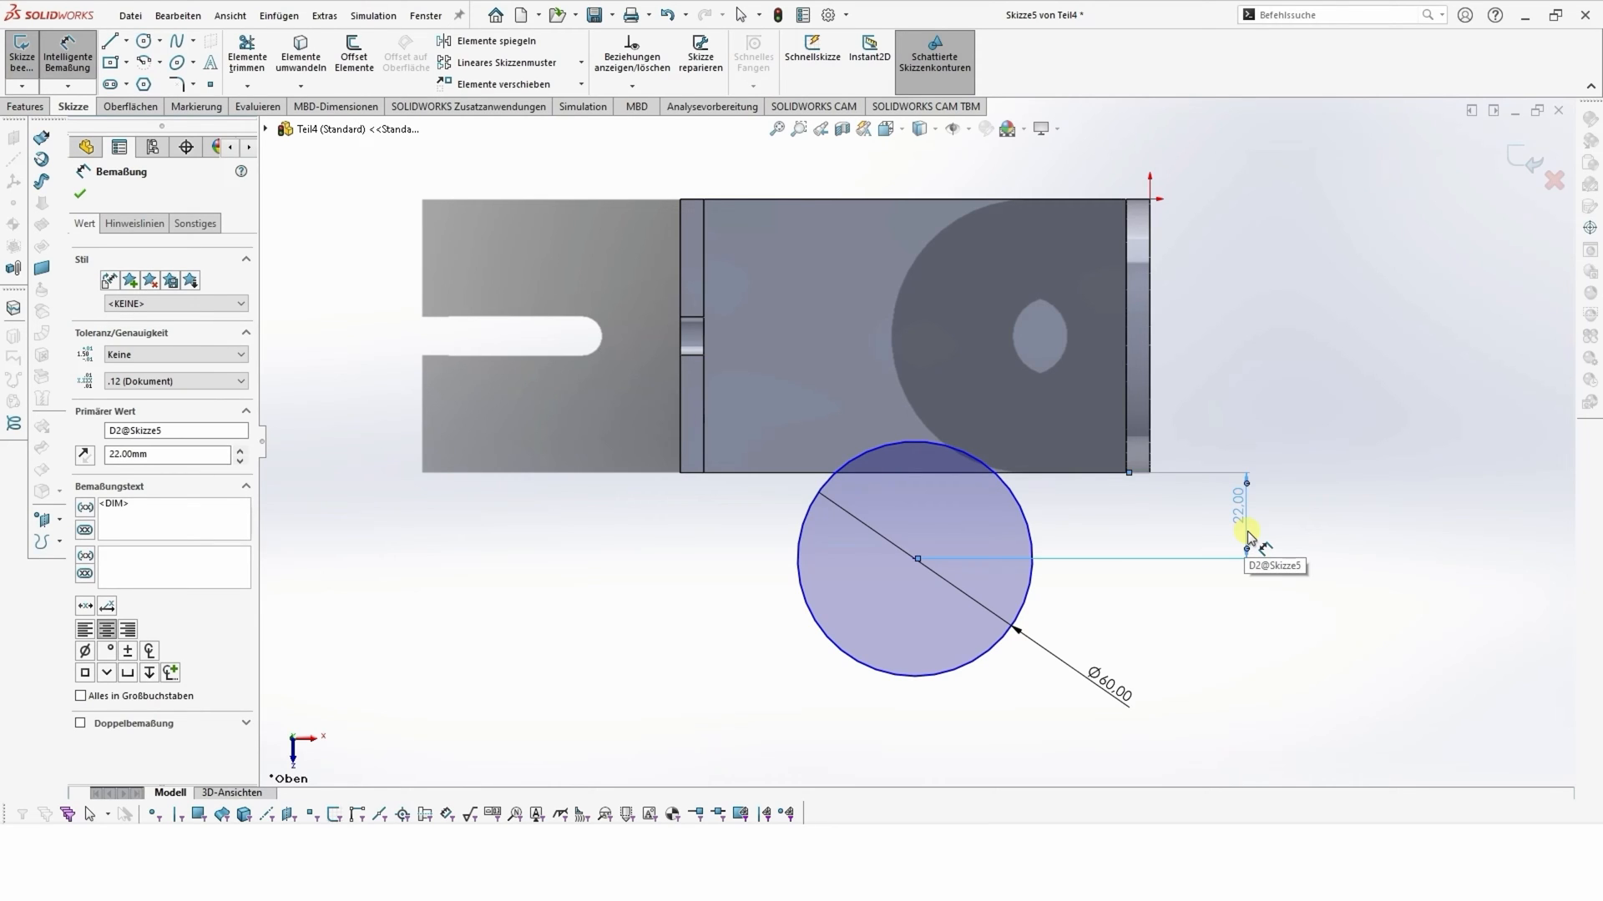
pyautogui.click(80, 194)
# - Draw a line along the base's long edge between its two intersections with the circle
pyautogui.click(107, 45)
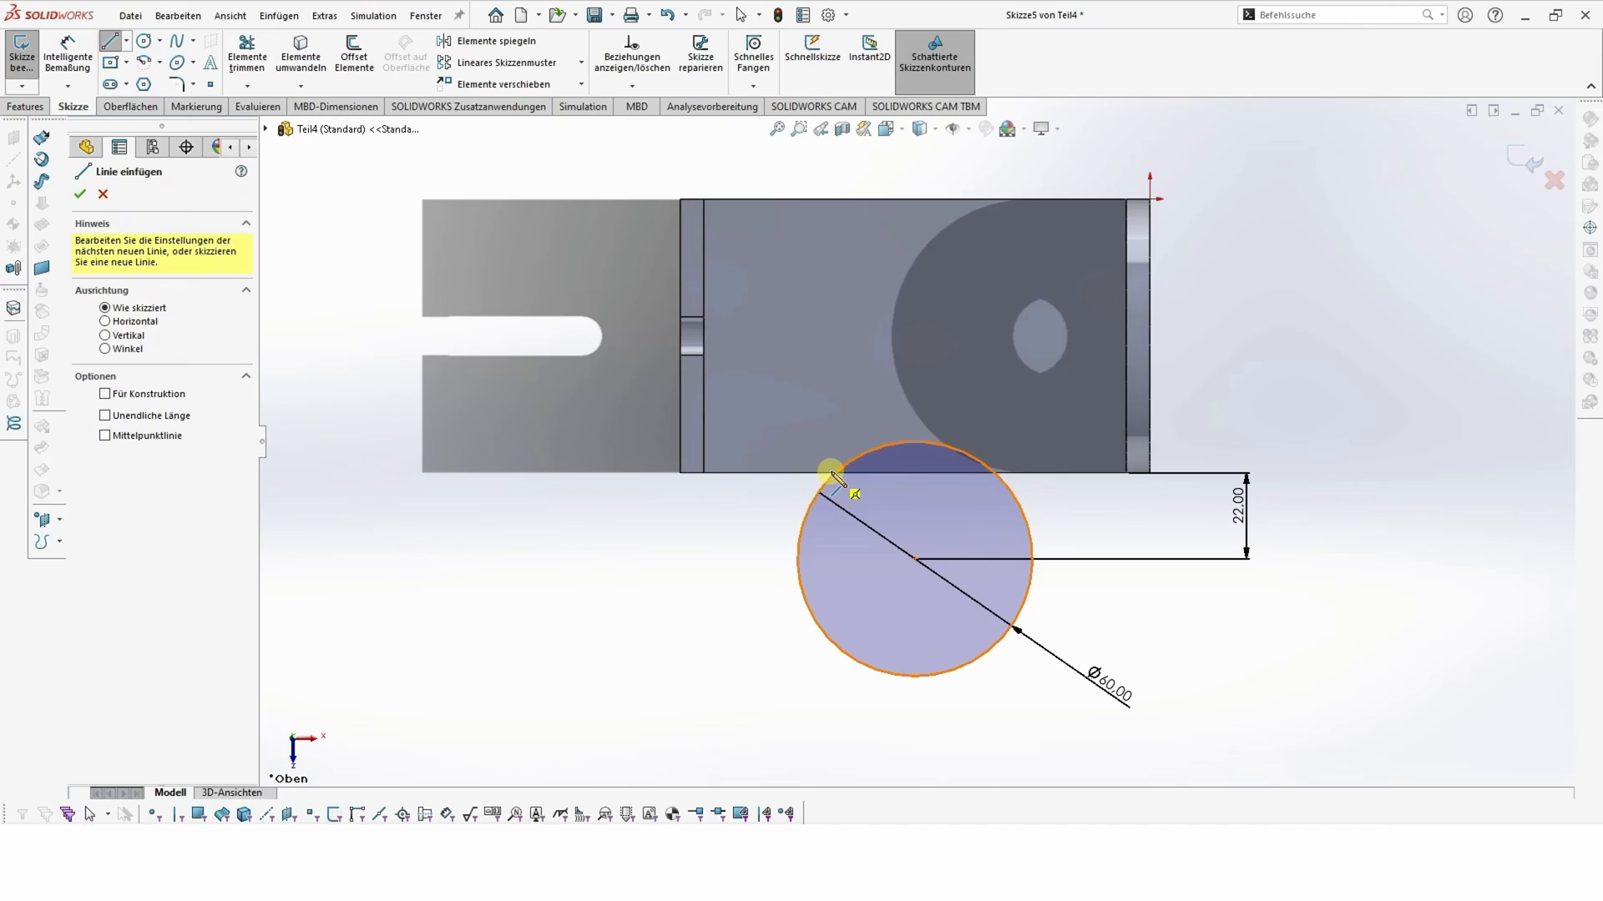
pyautogui.scroll(-5, 868, 493)
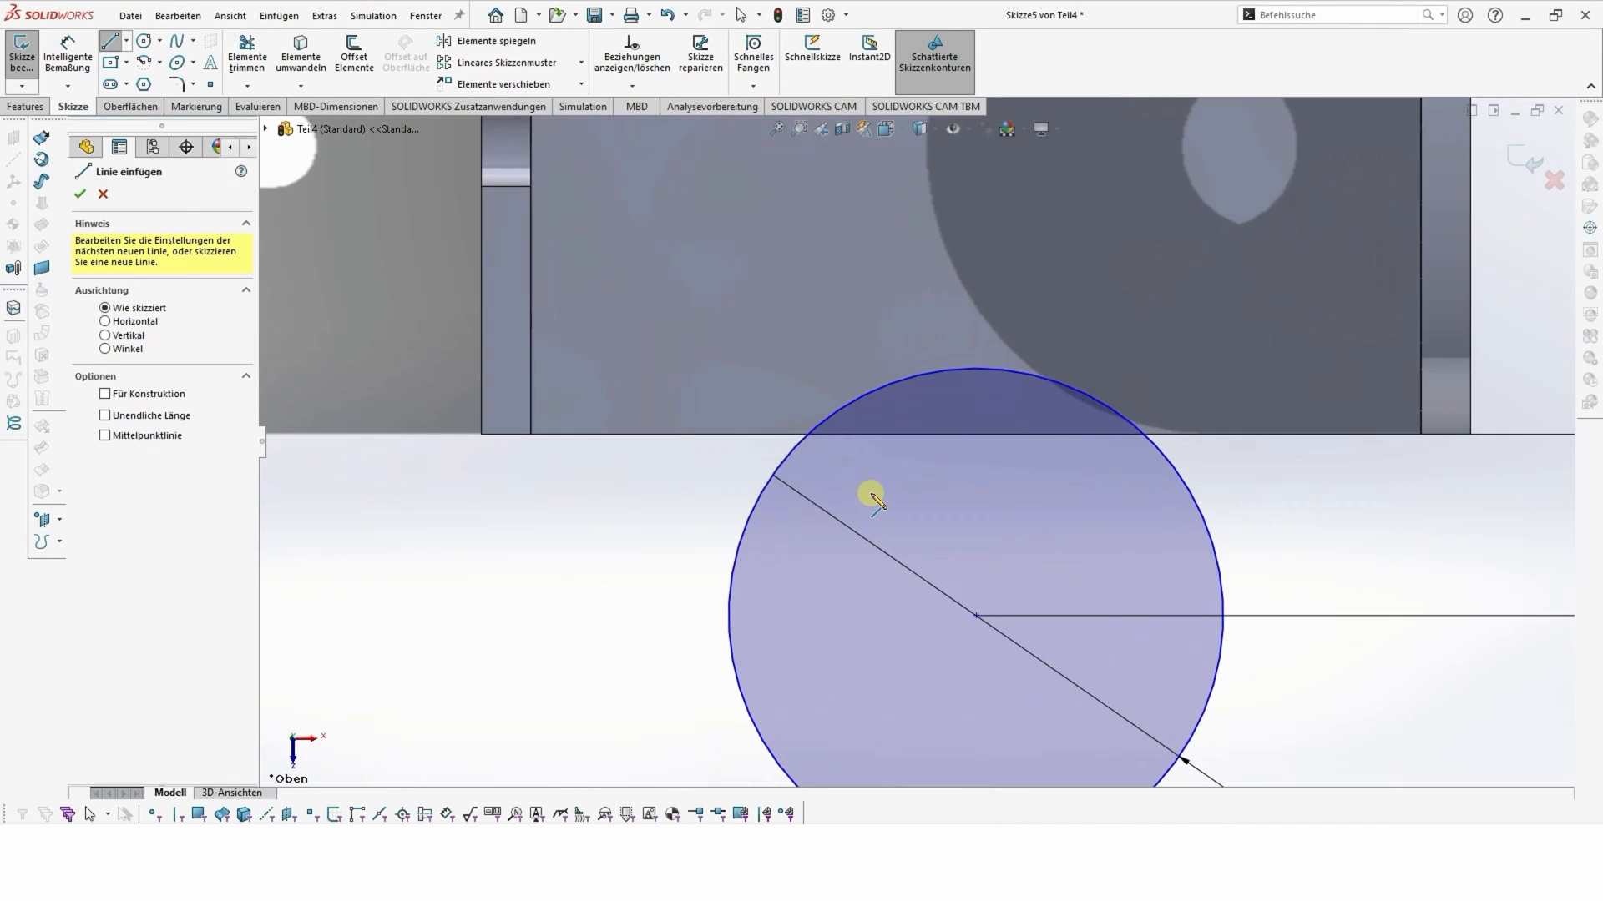
pyautogui.click(810, 435)
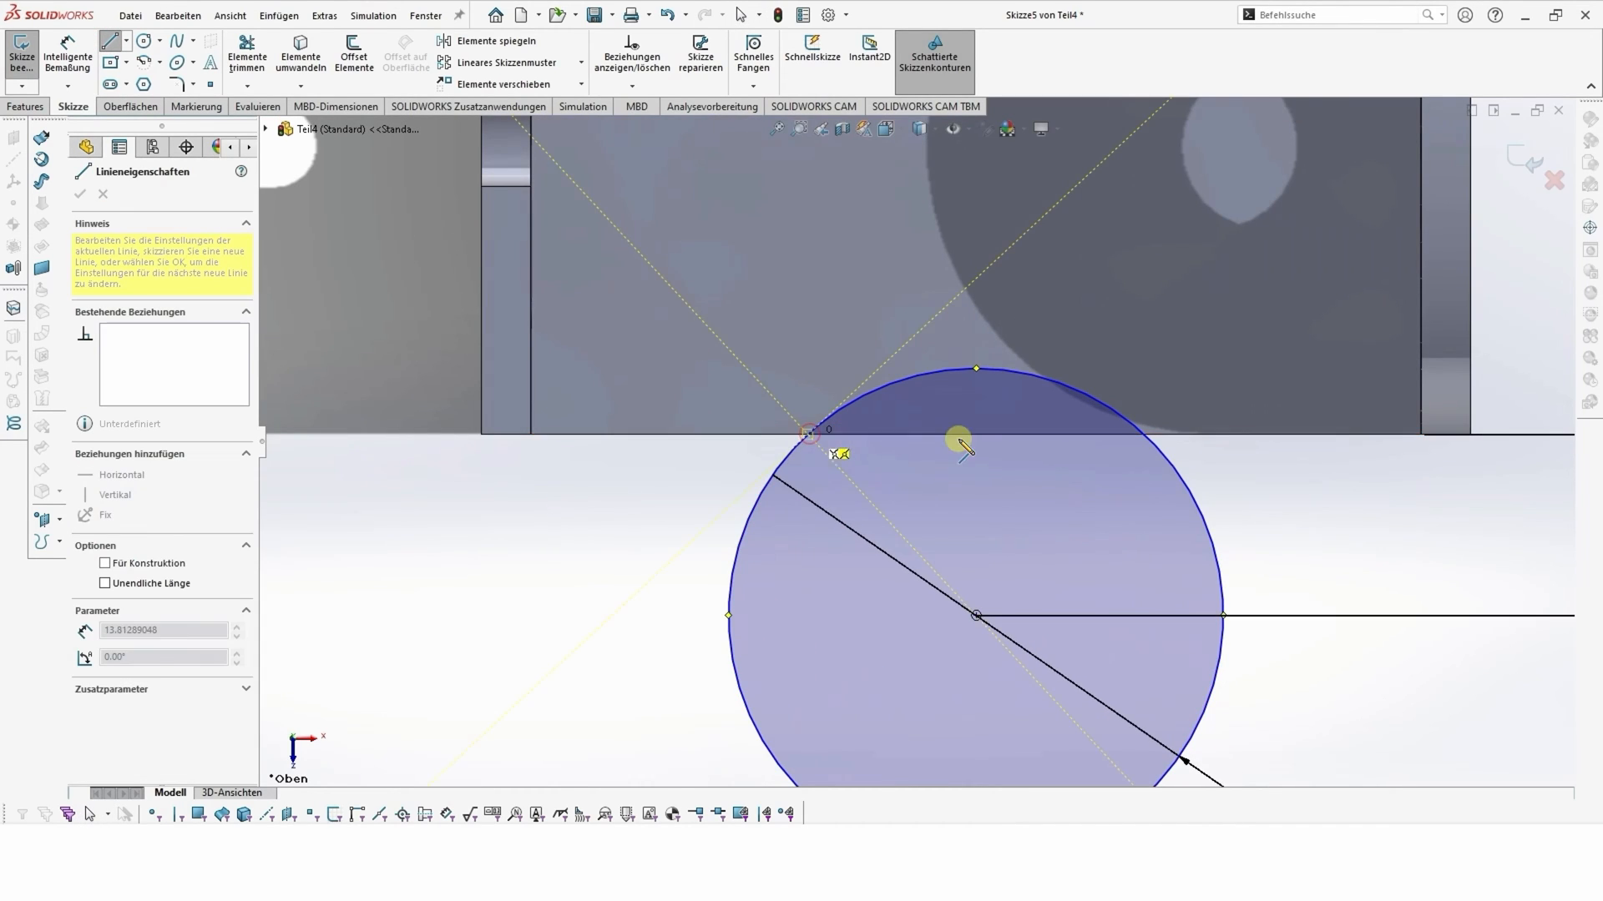
pyautogui.click(1142, 435)
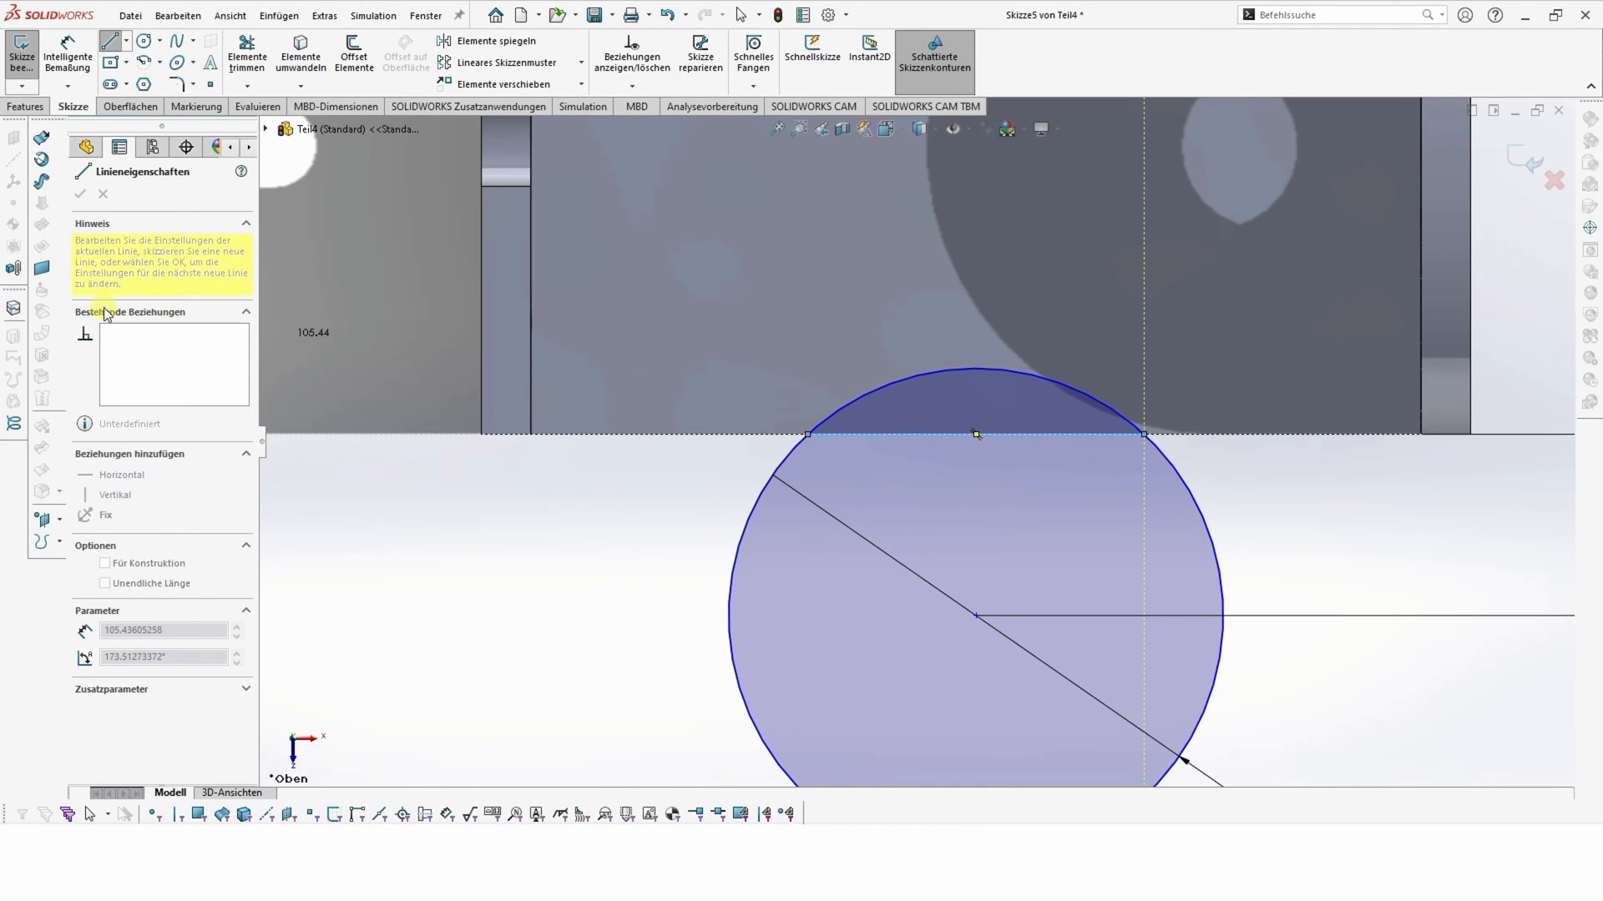
# - Trim away the part of the 60 mm circle lying outside the base, keeping the segment inside the edge
pyautogui.click(26, 107)
pyautogui.click(73, 107)
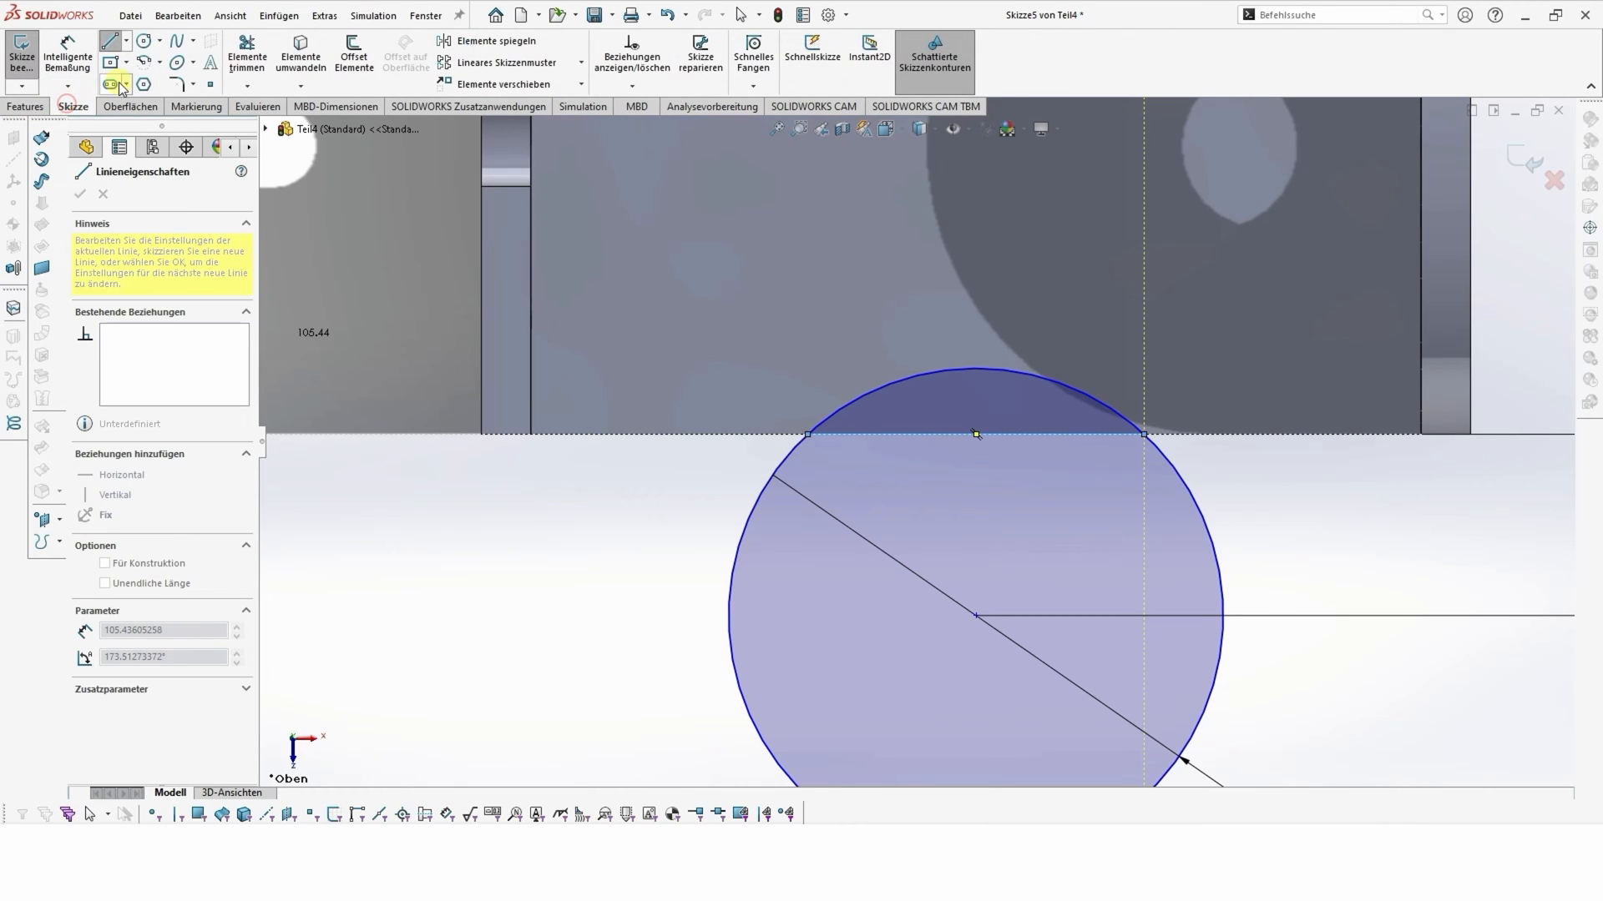
pyautogui.click(251, 60)
pyautogui.moveTo(577, 578)
pyautogui.mouseDown()
pyautogui.moveTo(1235, 568)
pyautogui.moveTo(1203, 571)
pyautogui.mouseUp()
pyautogui.scroll(4, 1059, 622)
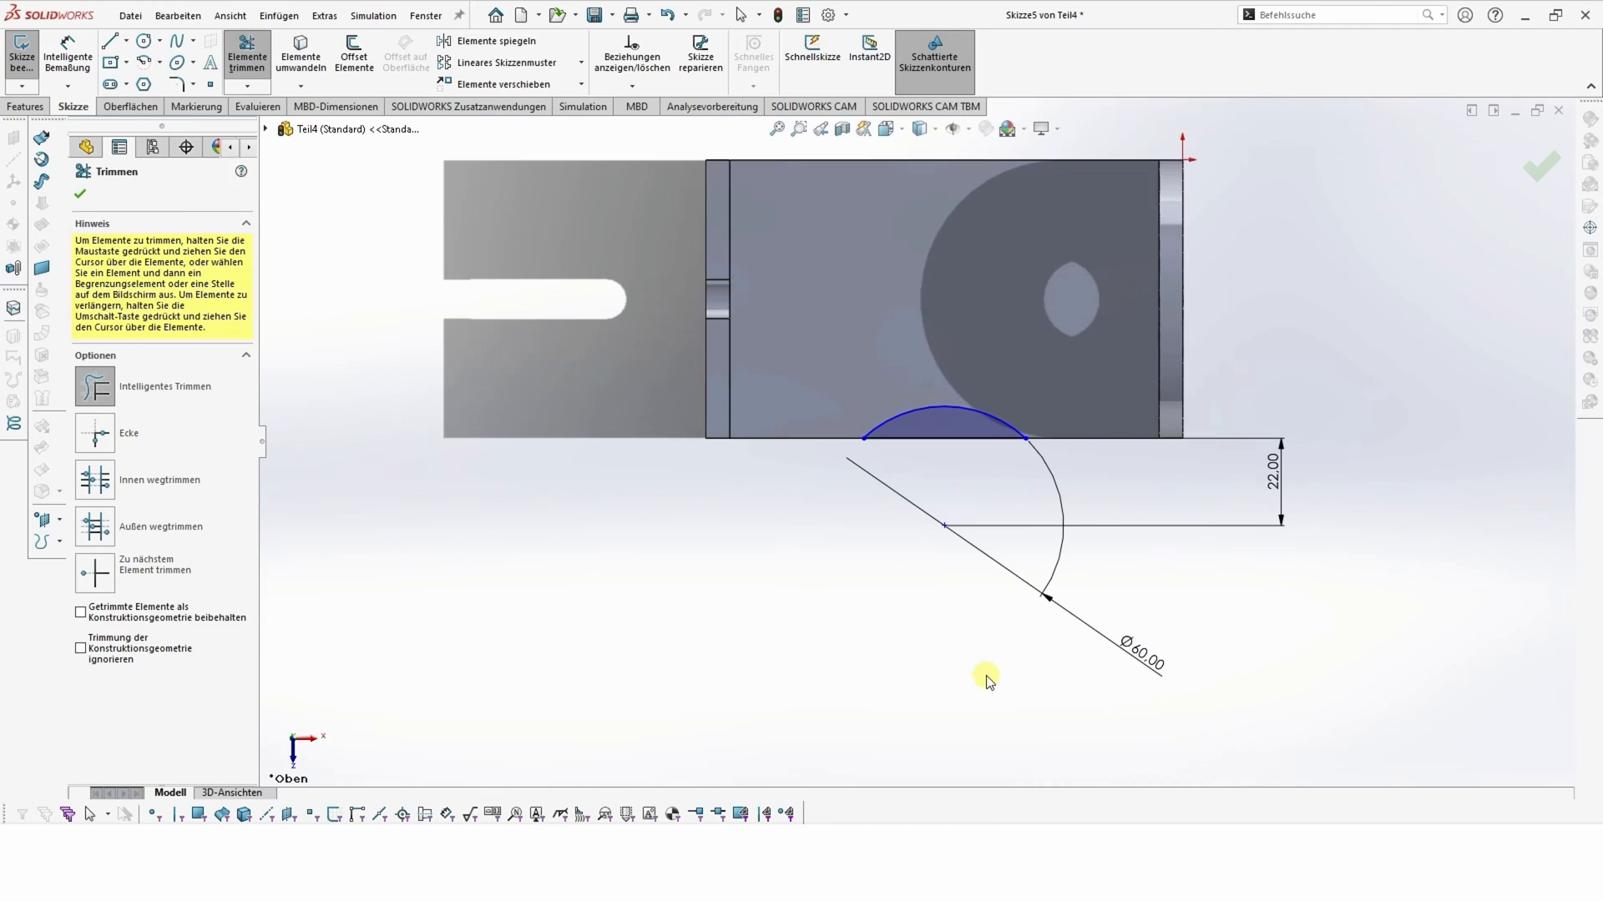
# - Draw a lengthwise construction line along the middle of the base between the midpoints of the two legs' inner edges
pyautogui.click(128, 42)
pyautogui.click(142, 87)
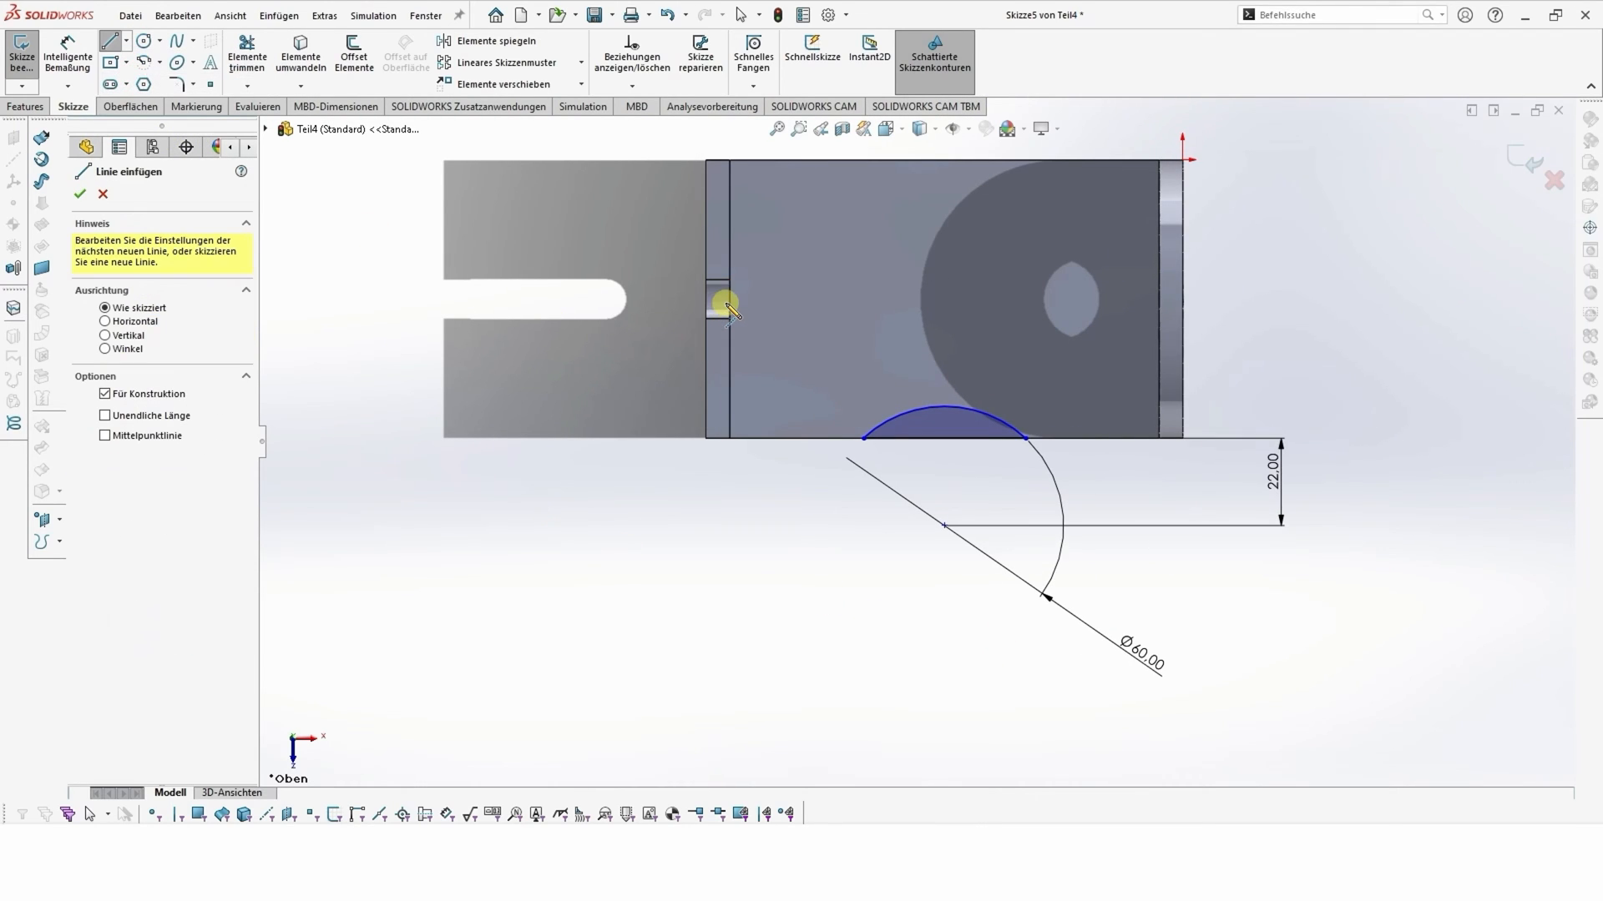
pyautogui.click(730, 299)
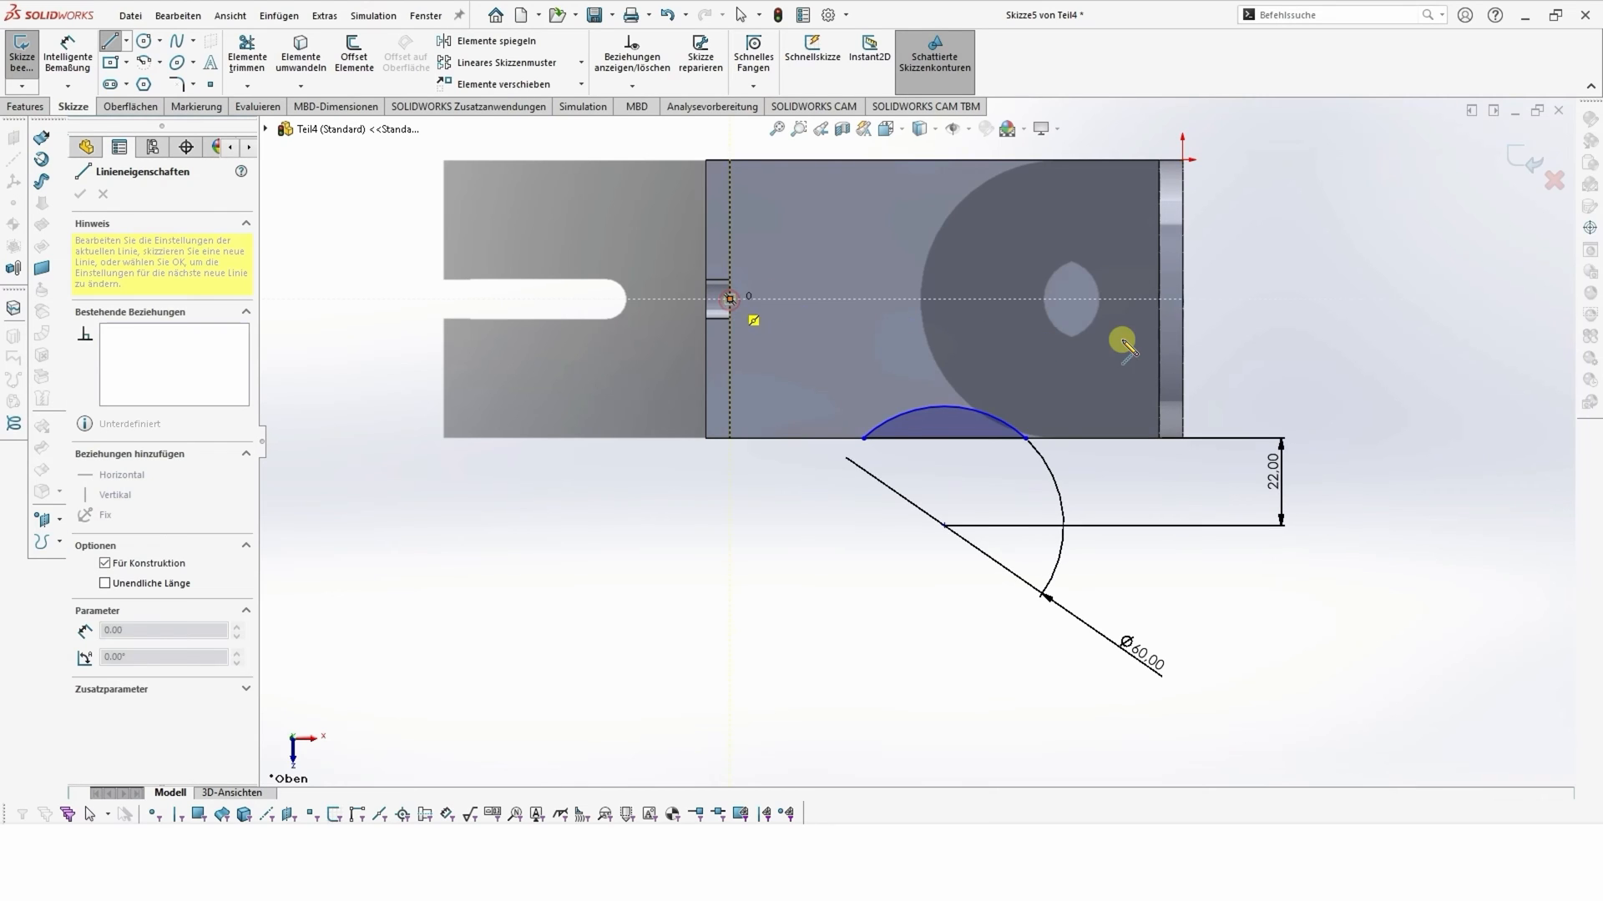
pyautogui.click(1158, 299)
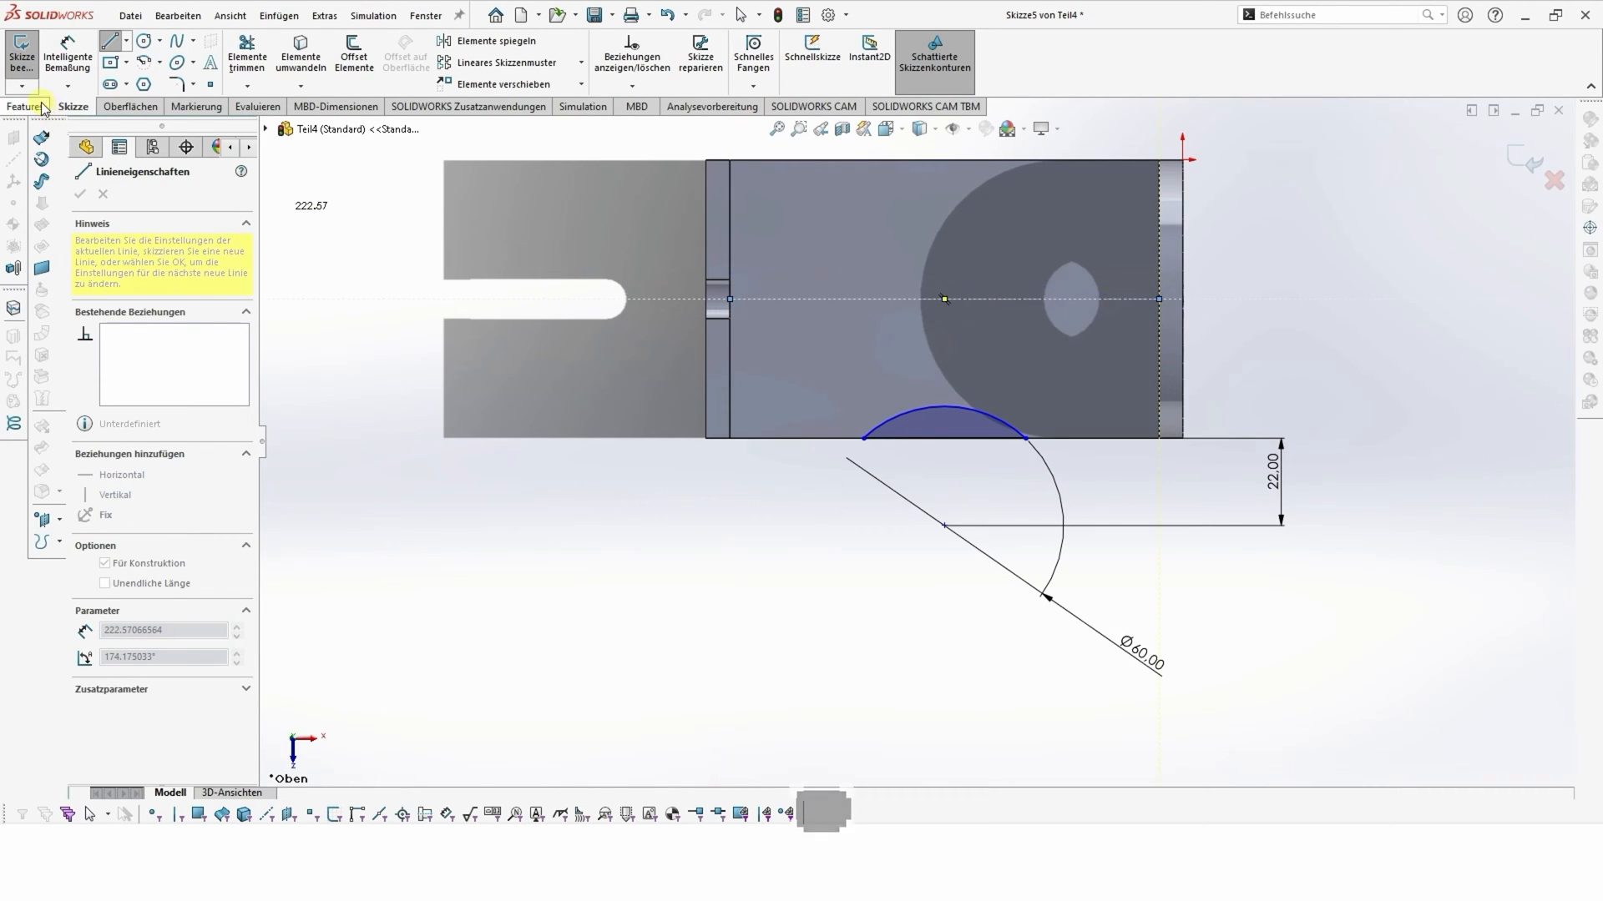
# - Start mirroring sketch entities and clear the unwanted preselected arc and lines, including the construction line, from the entities to mirror
pyautogui.click(545, 41)
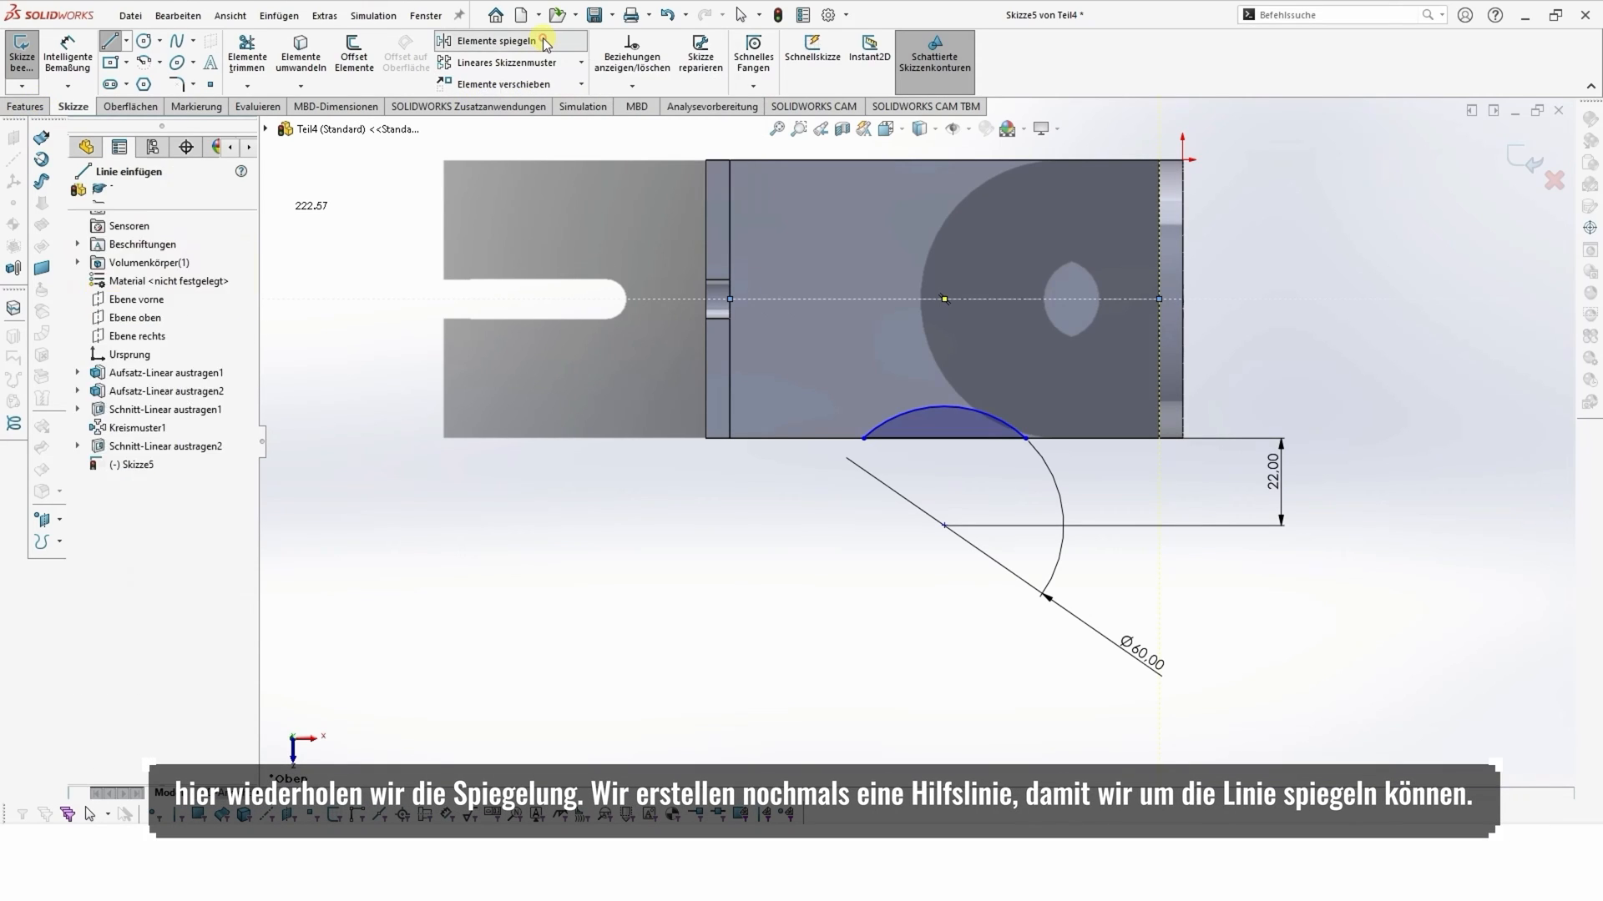
pyautogui.click(953, 426)
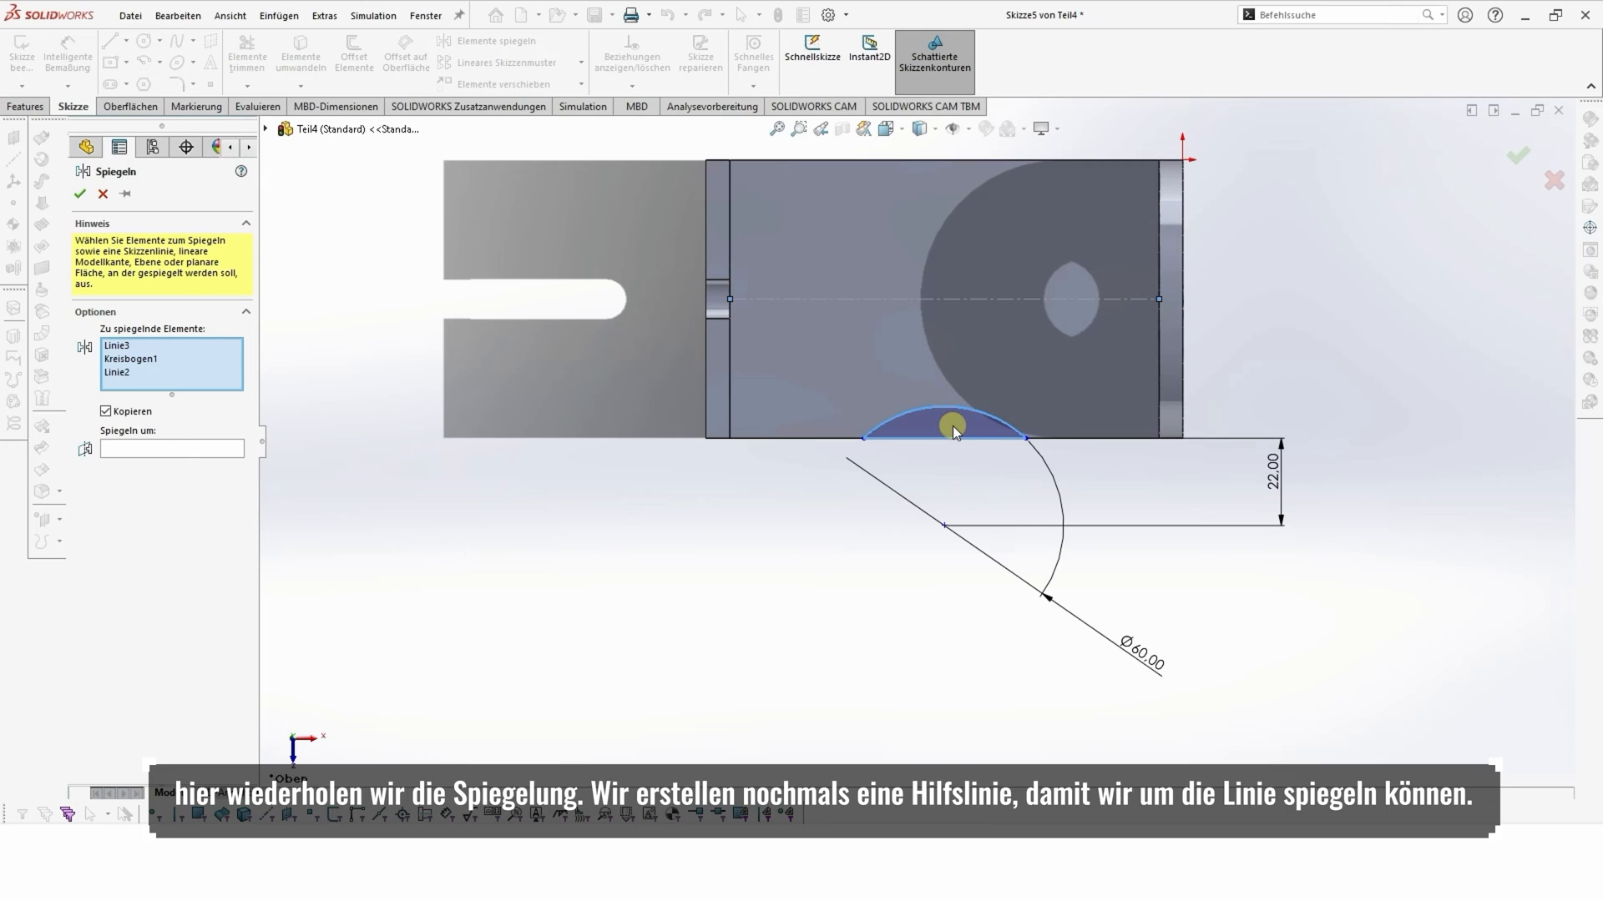
pyautogui.click(214, 452)
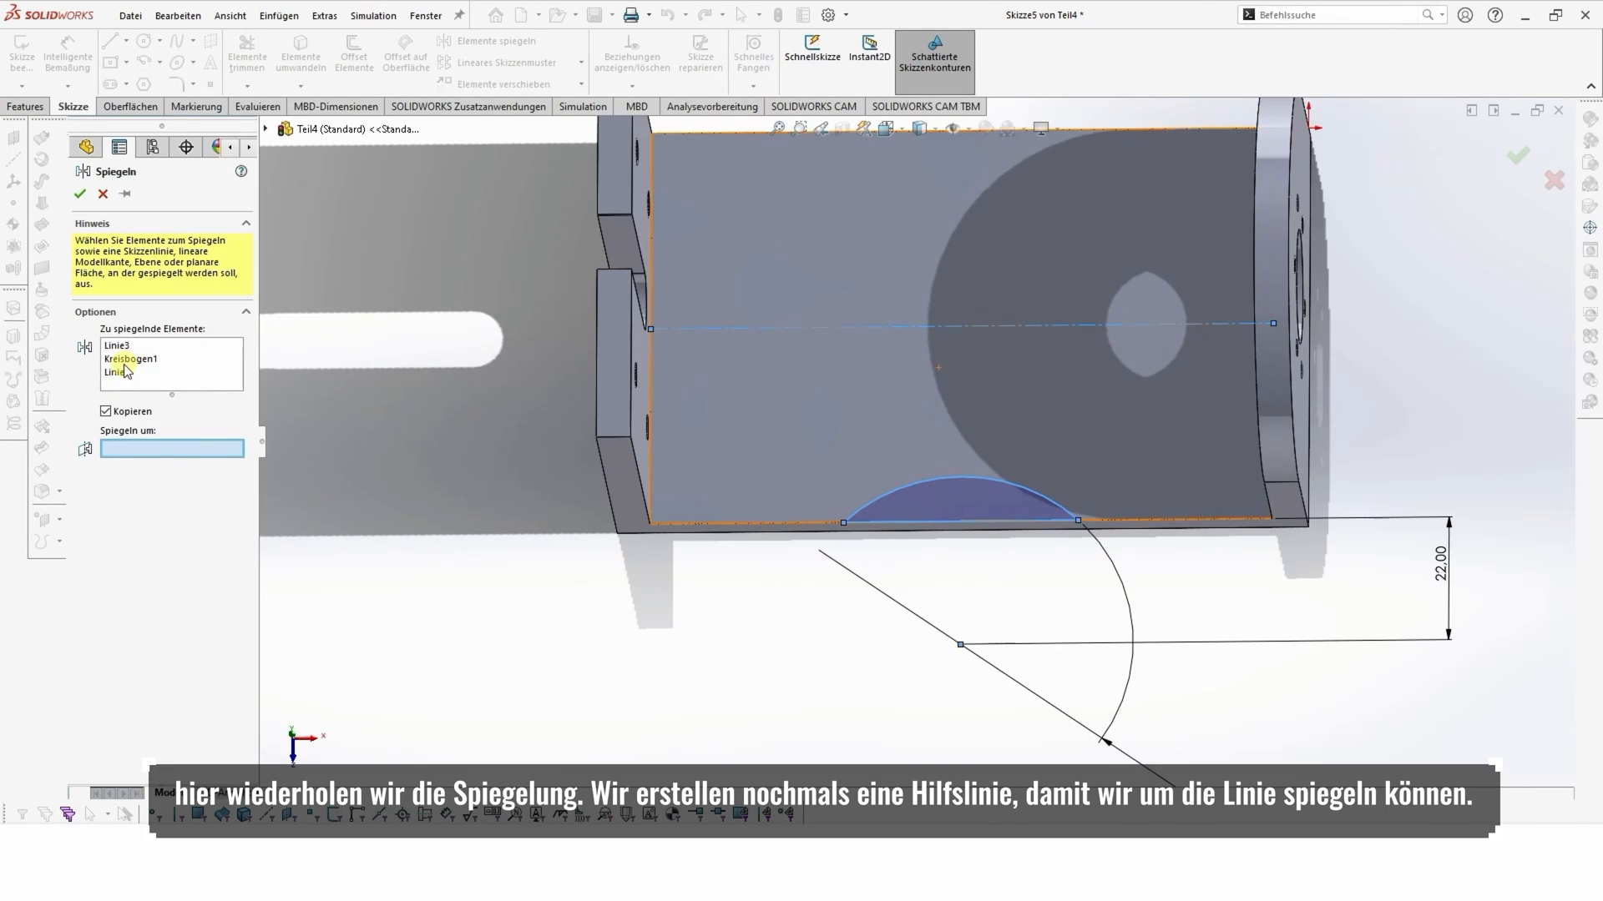
pyautogui.click(121, 359)
pyautogui.rightClick(121, 359)
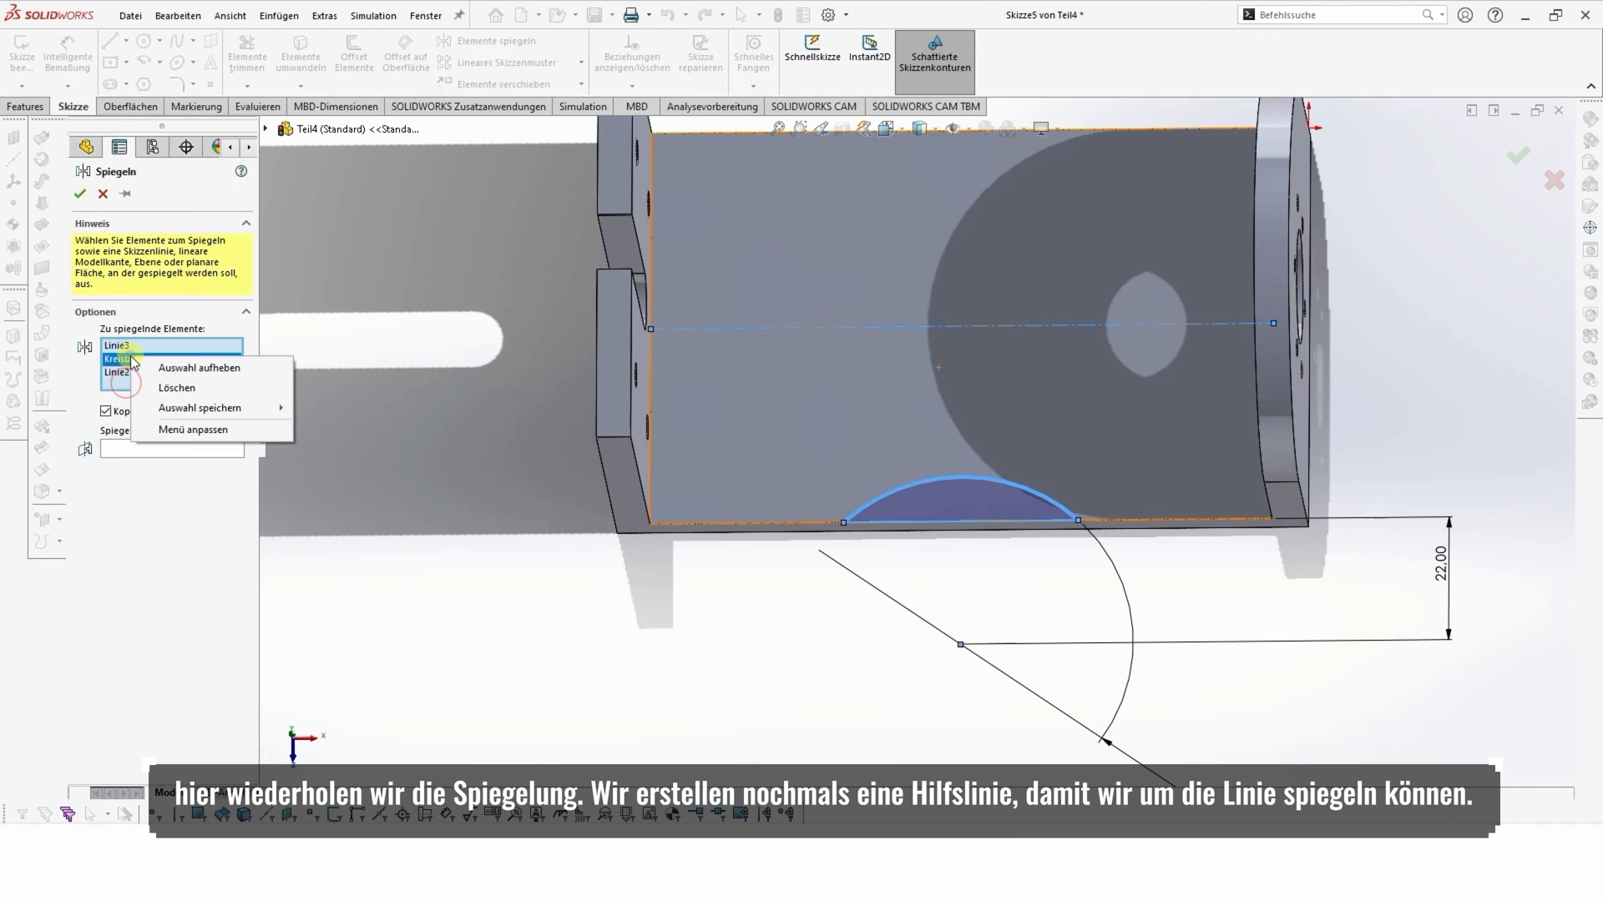
pyautogui.click(130, 399)
pyautogui.rightClick(121, 346)
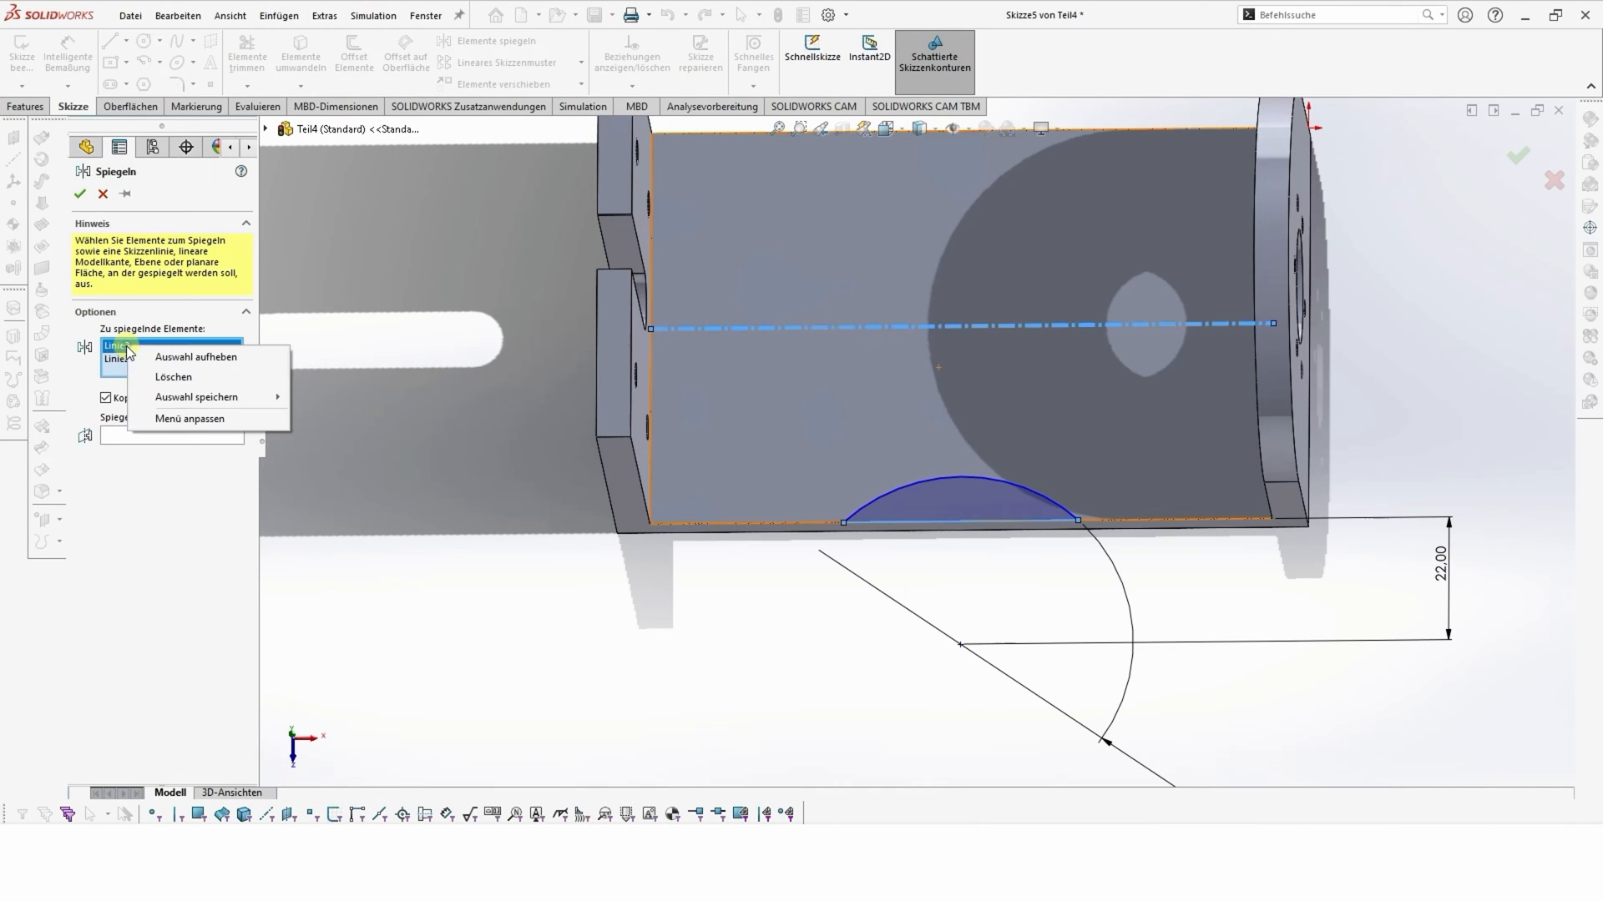
pyautogui.click(163, 377)
pyautogui.click(140, 357)
pyautogui.rightClick(140, 357)
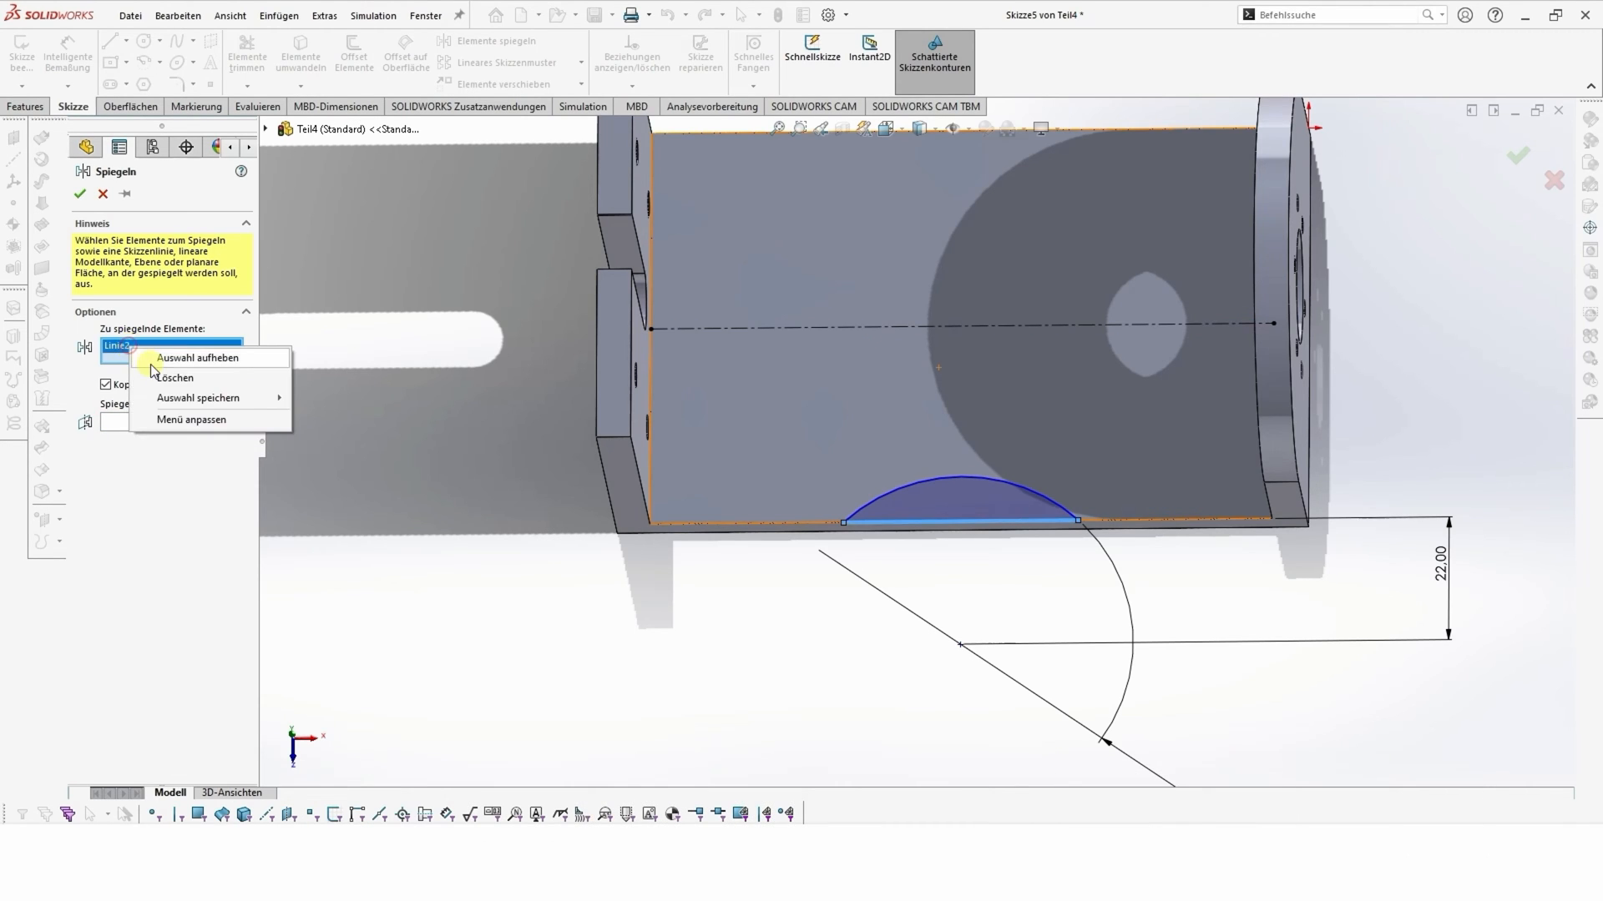
pyautogui.click(162, 388)
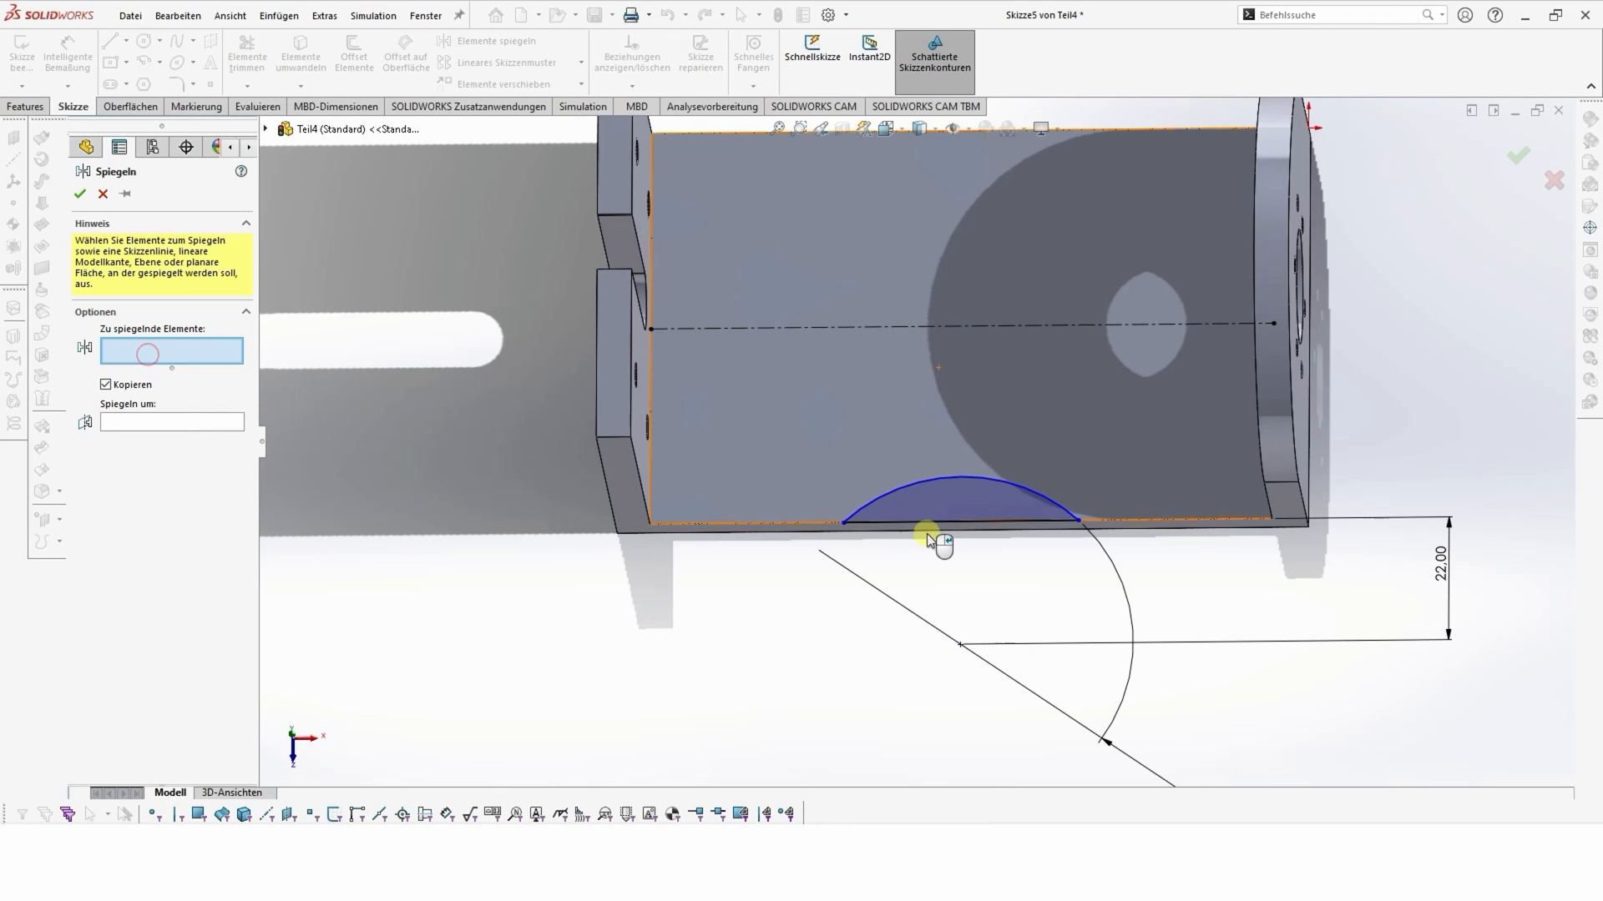
# - Mirror the circular segment's arc and straight line about the base's lengthwise construction line, keeping the original
pyautogui.click(925, 508)
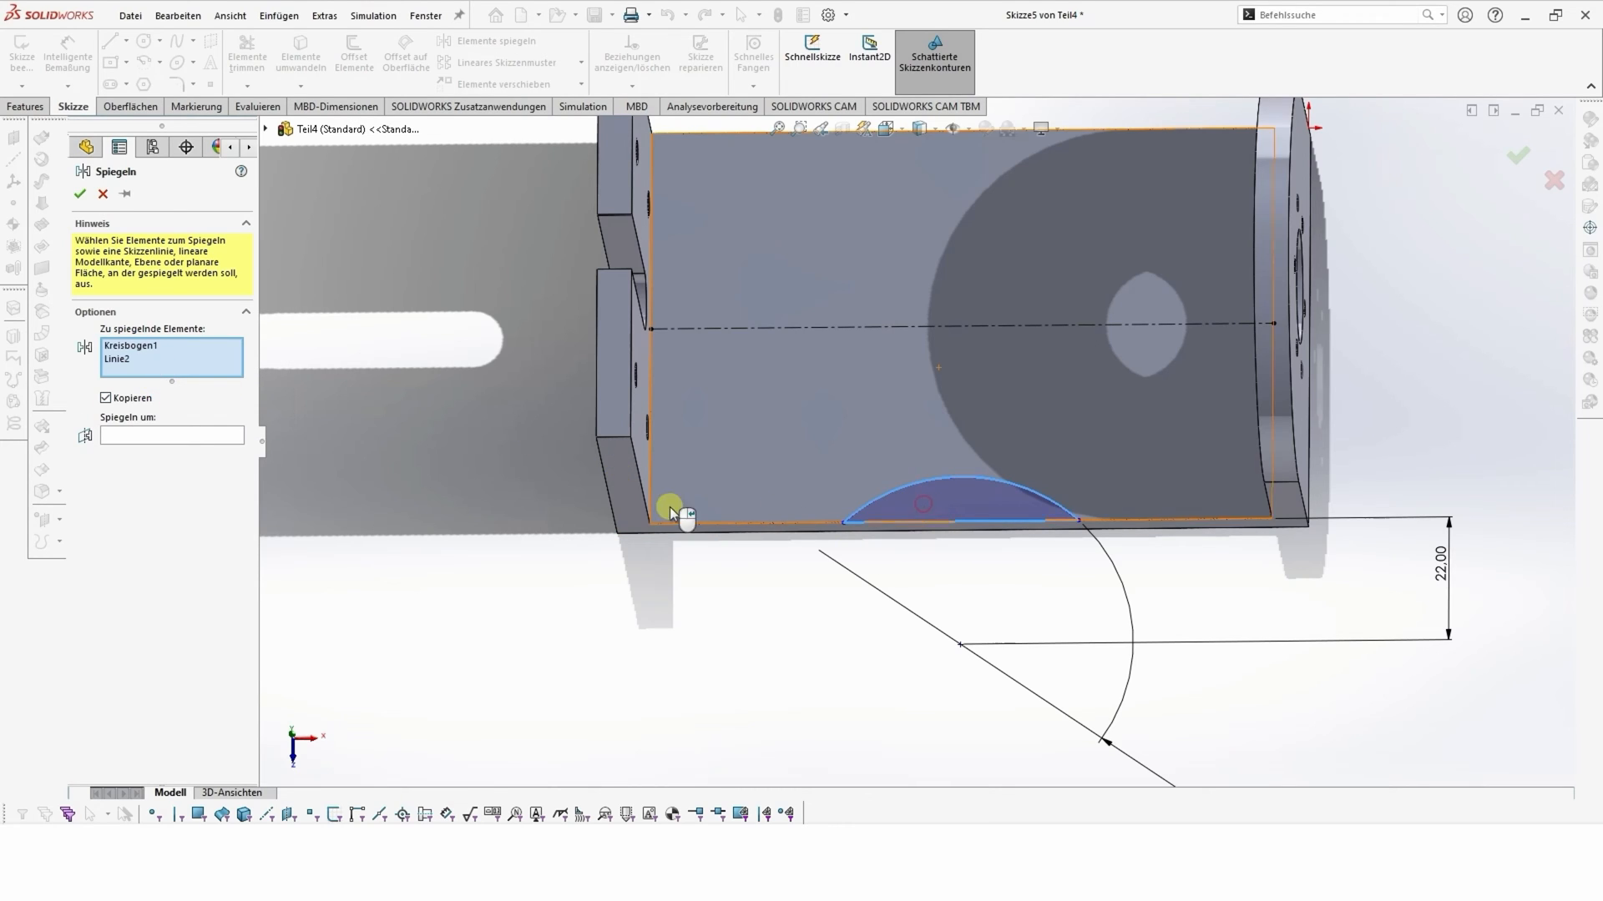
pyautogui.click(185, 438)
pyautogui.click(731, 328)
pyautogui.scroll(2, 860, 659)
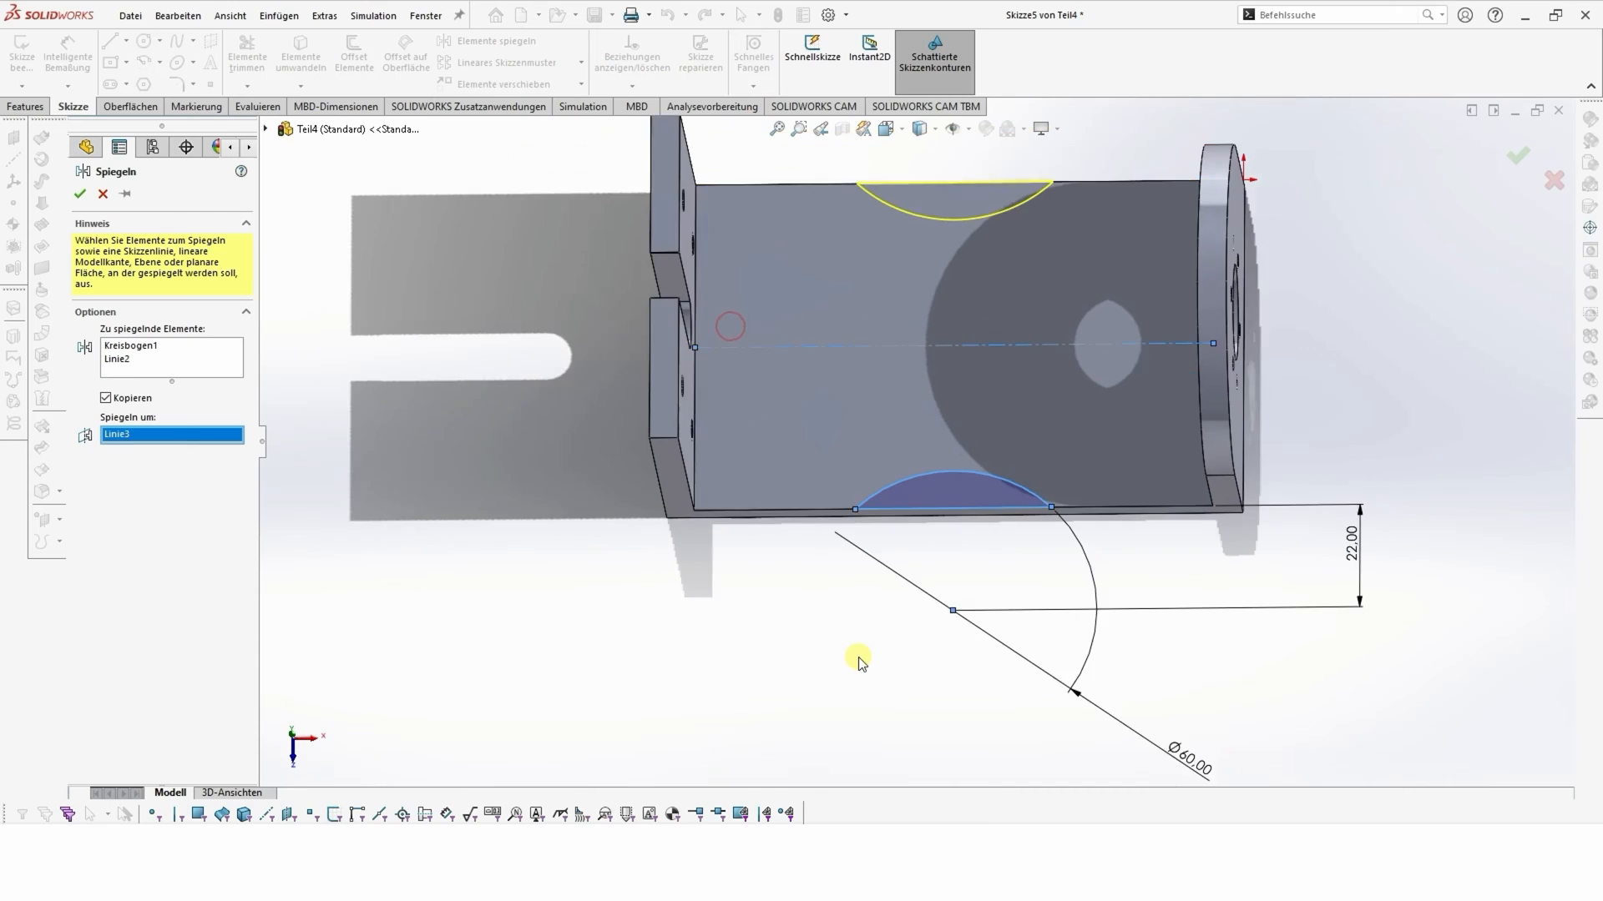
pyautogui.scroll(1, 858, 658)
pyautogui.moveTo(848, 588); pyautogui.dragTo(847, 600, button='middle')
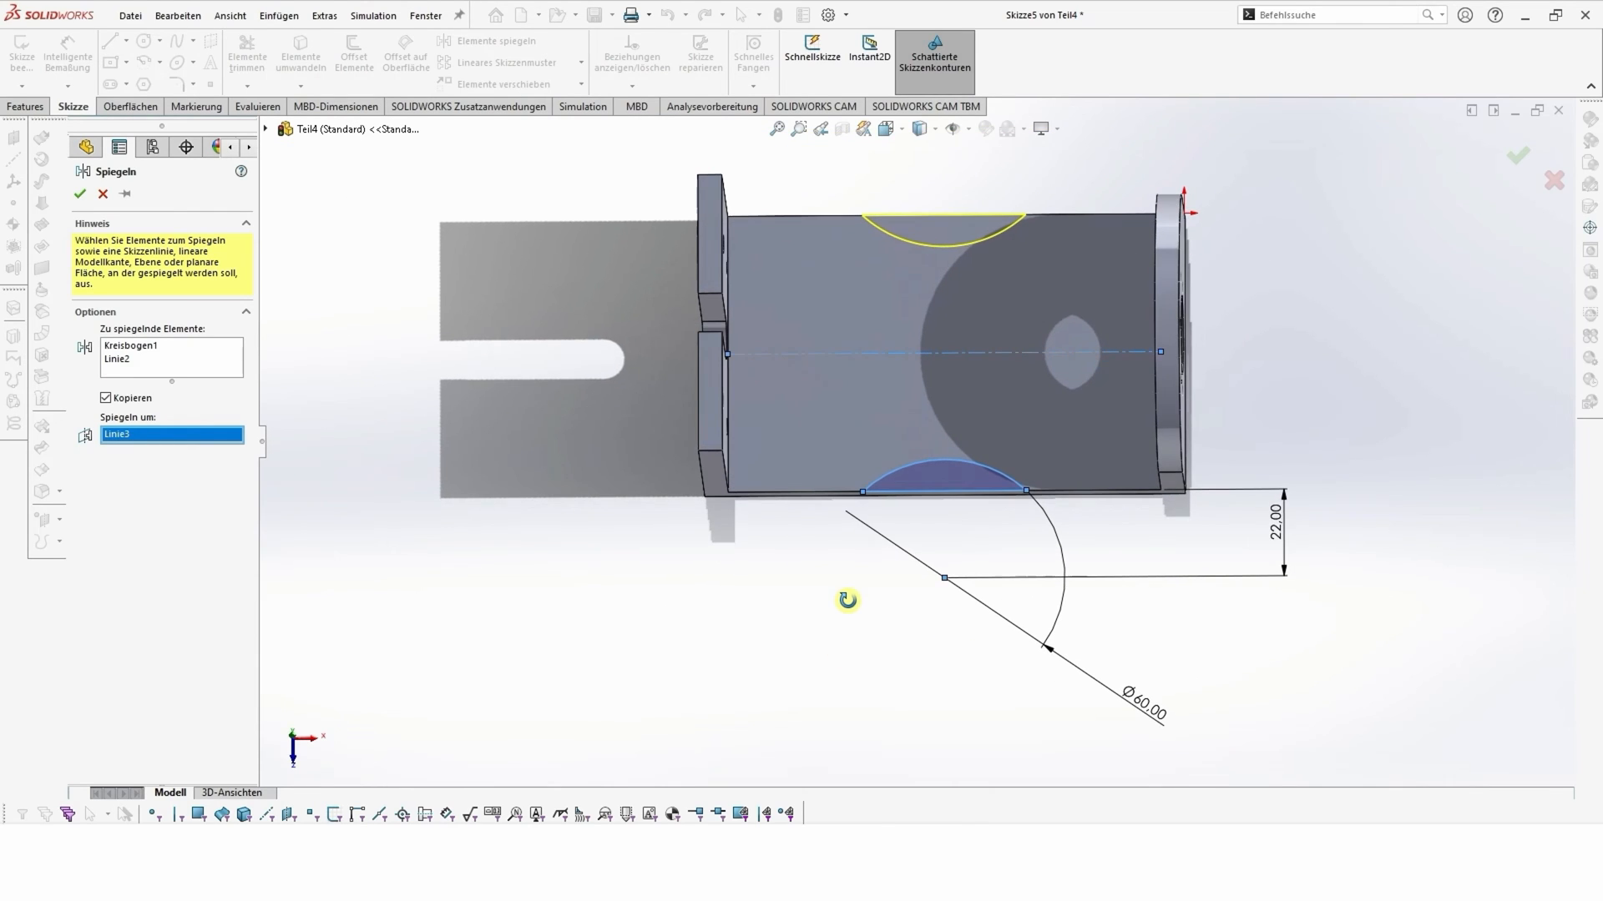
pyautogui.click(80, 195)
# - Cut both circular segments out of the base with a blind extruded cut 21 mm deep
pyautogui.moveTo(776, 637); pyautogui.dragTo(742, 475, button='middle')
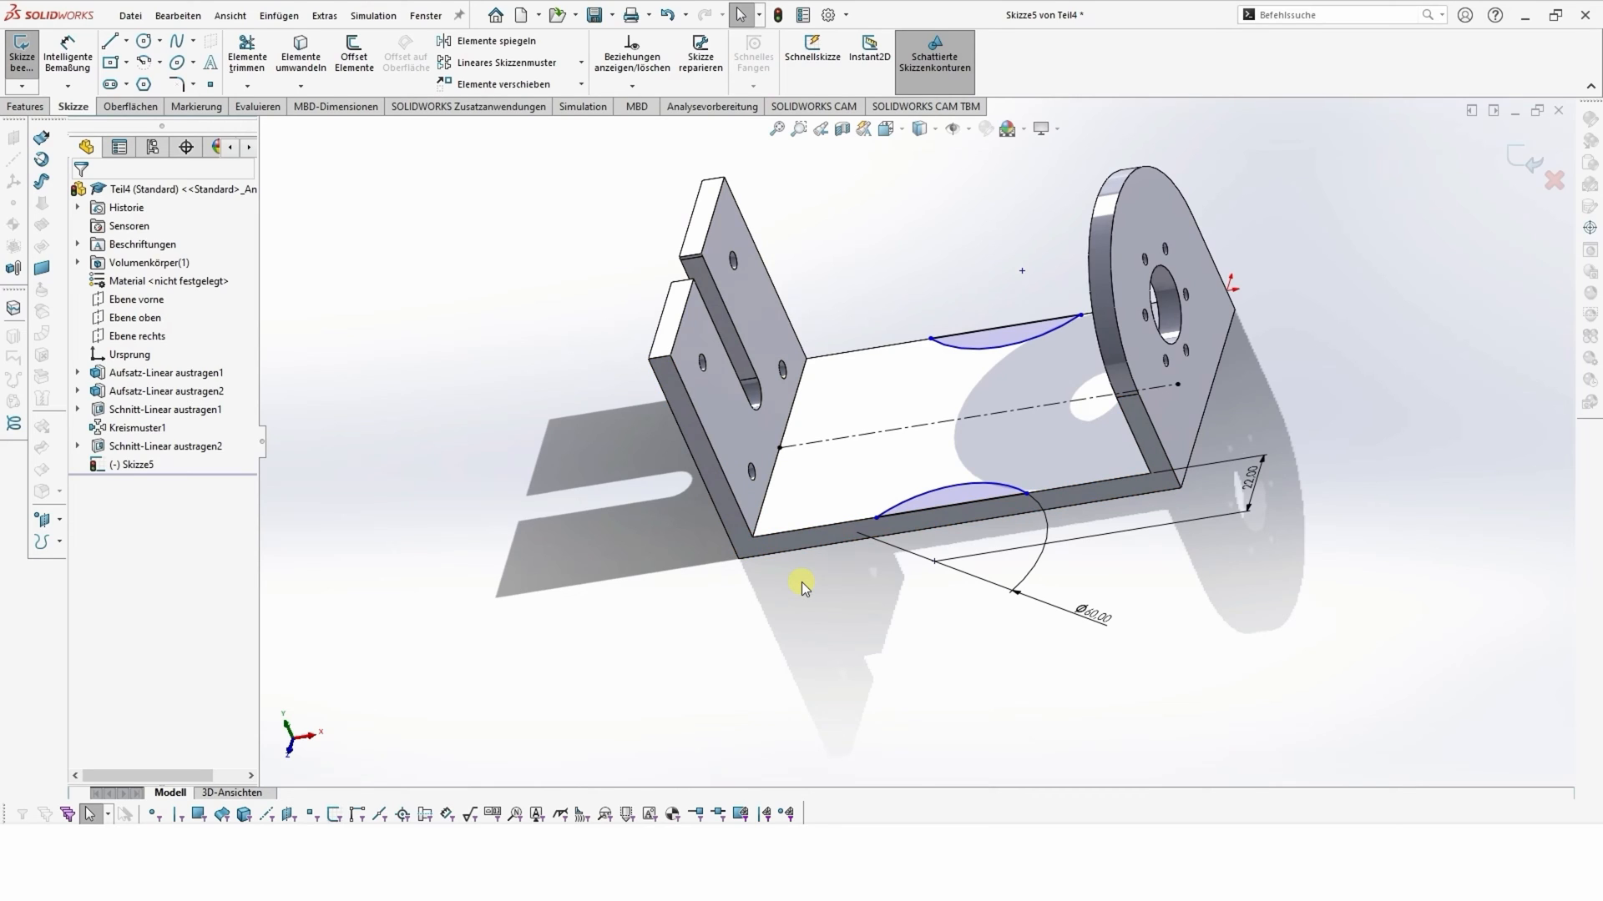
pyautogui.click(25, 106)
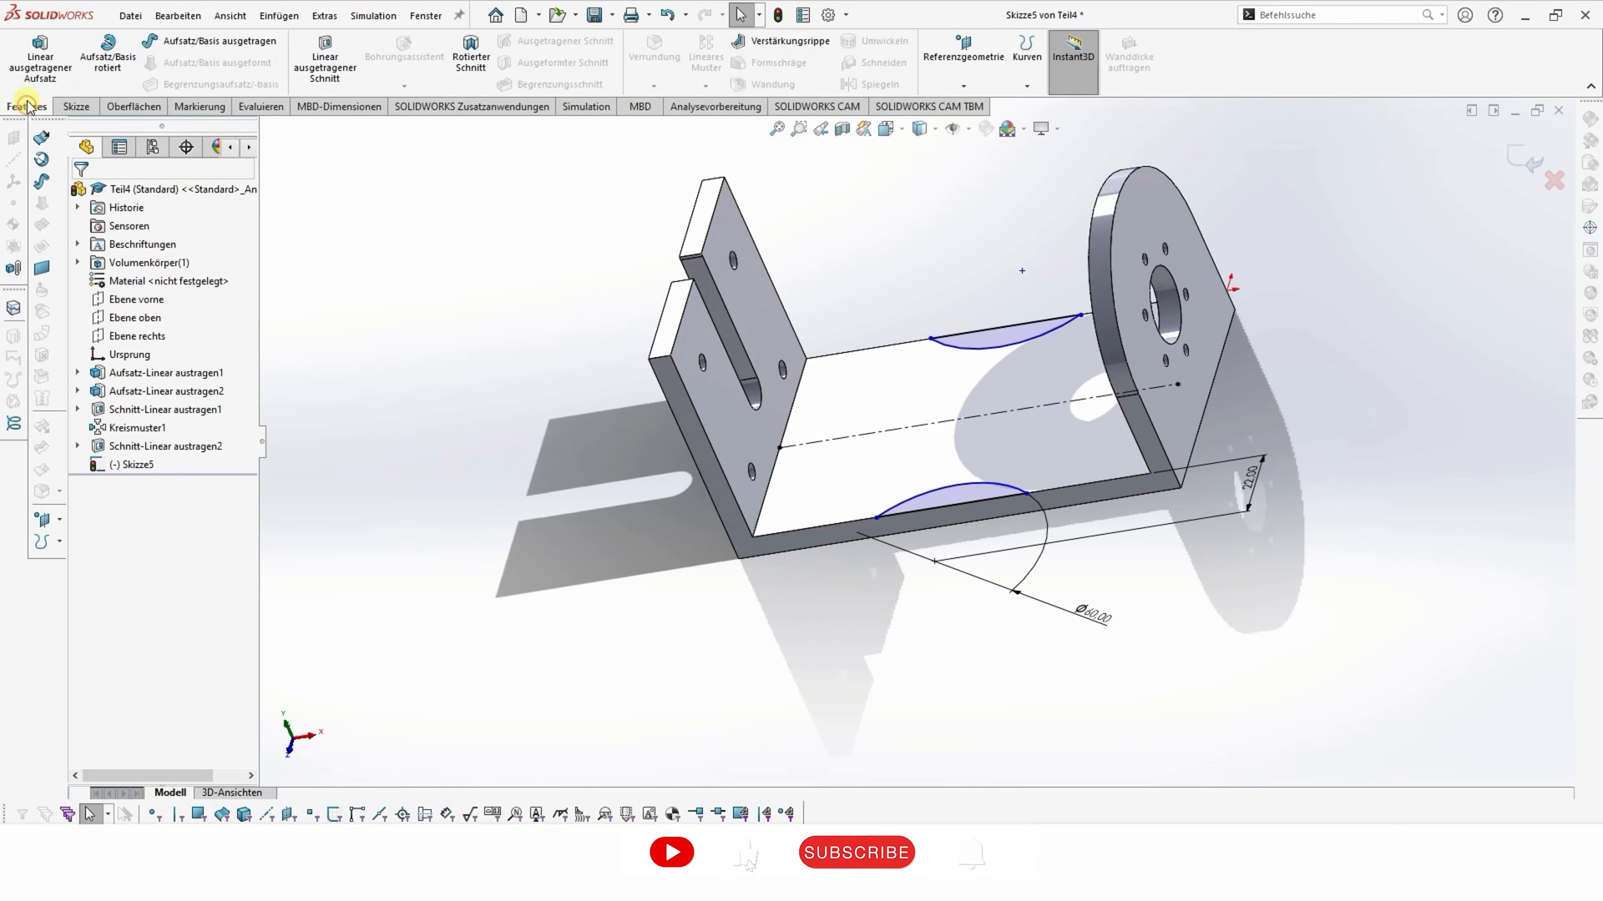
pyautogui.click(344, 41)
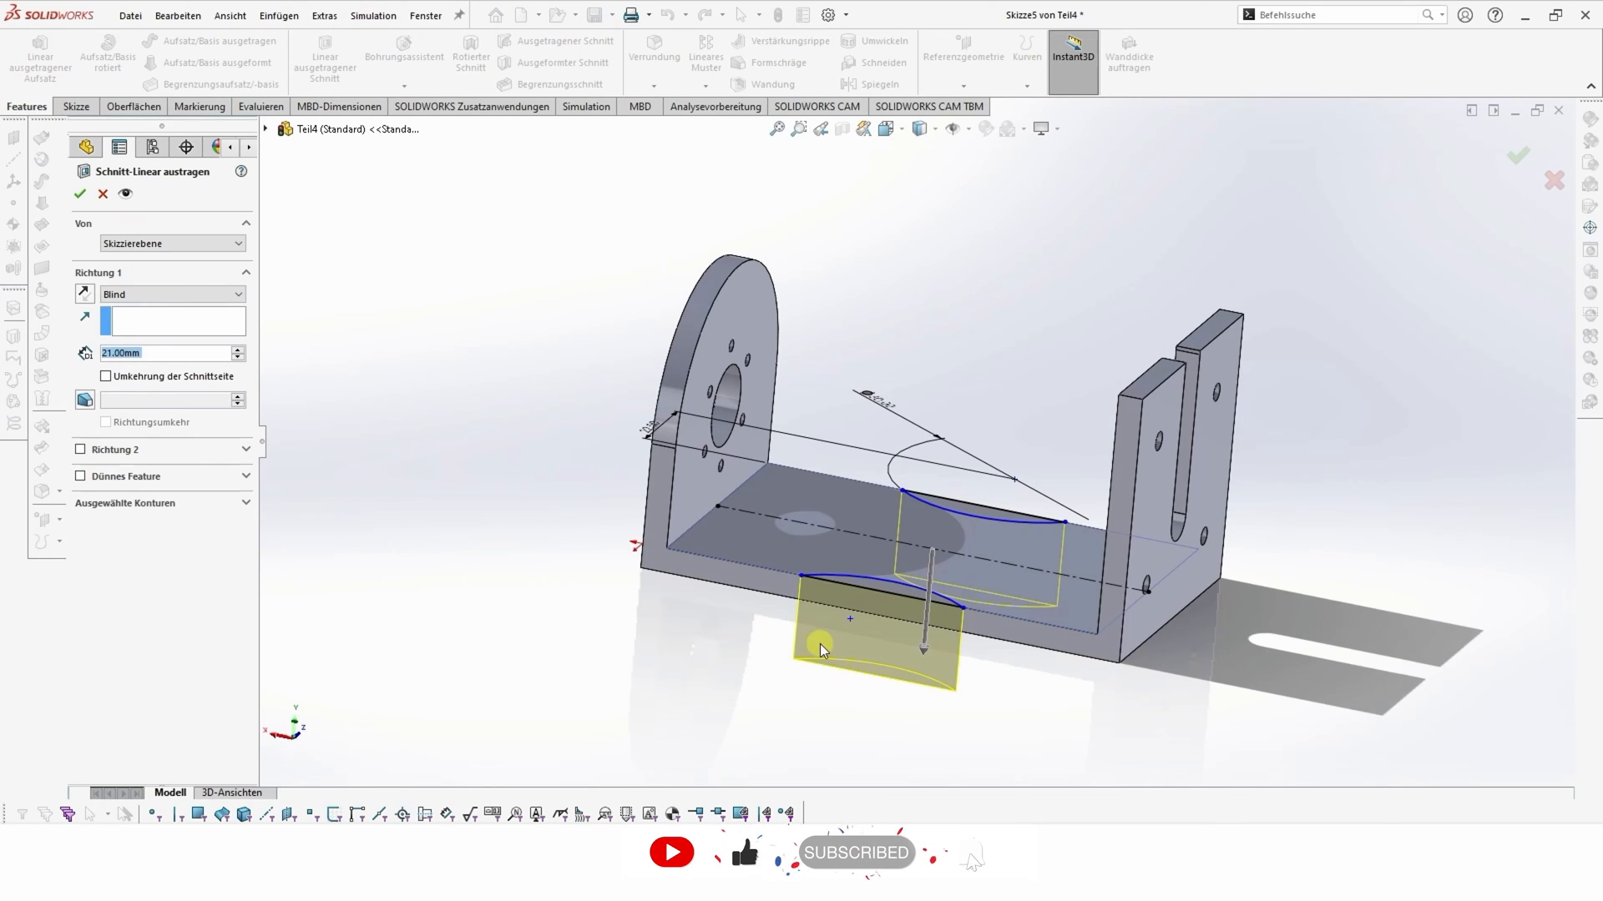
pyautogui.click(77, 193)
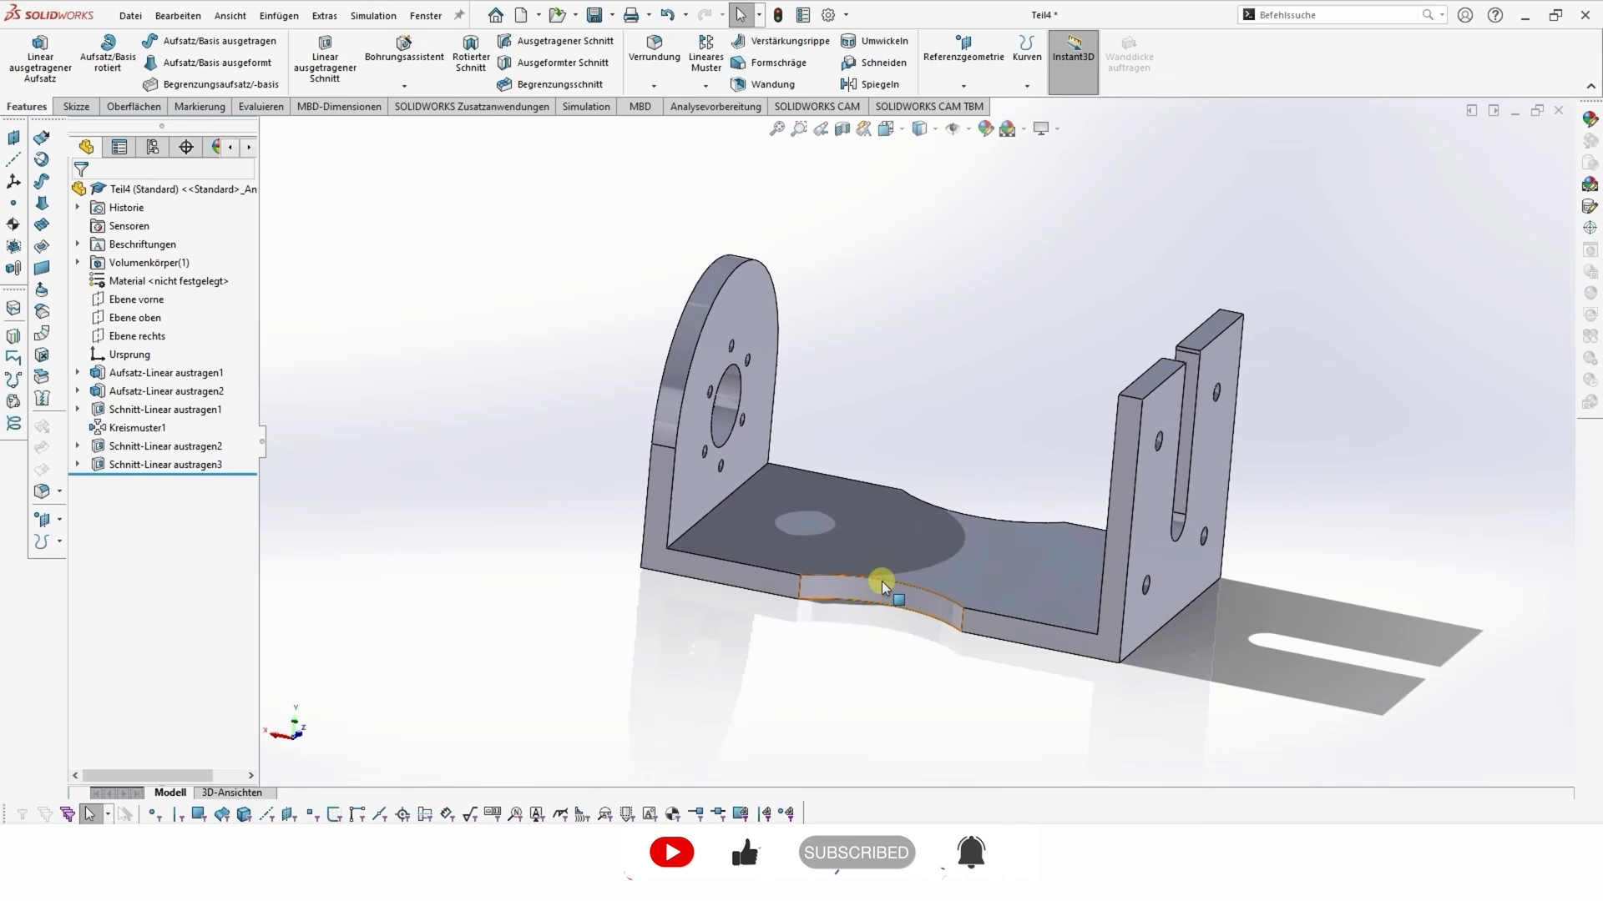
# - Start a sketch on the base's inner face and draw a construction line between the midpoints of the two curved recesses
pyautogui.click(885, 531)
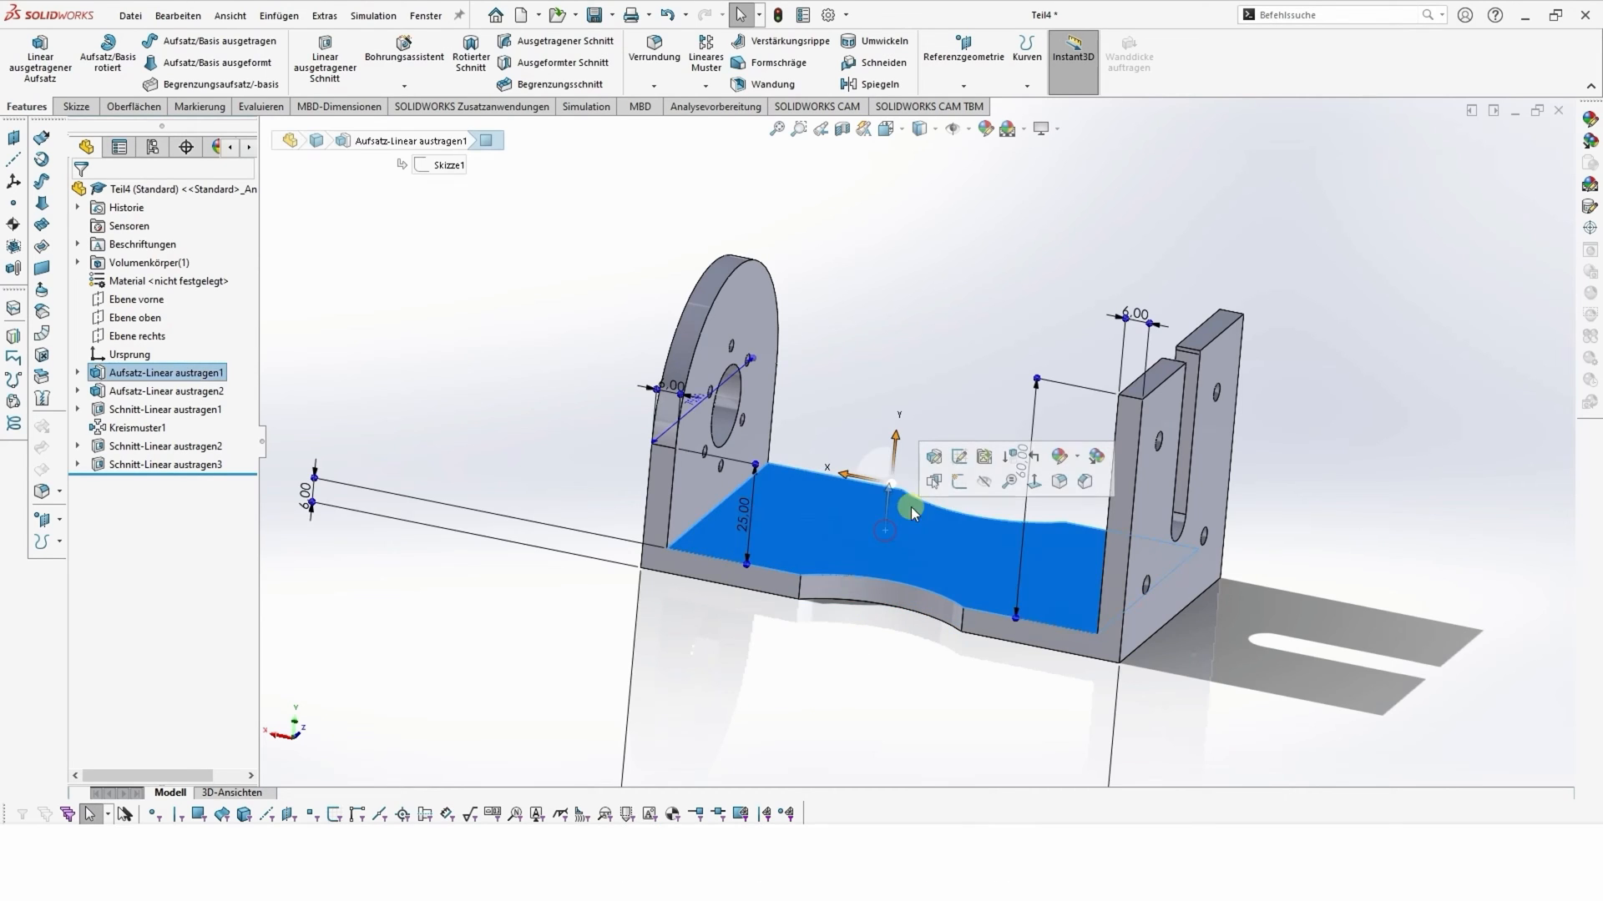
pyautogui.click(958, 484)
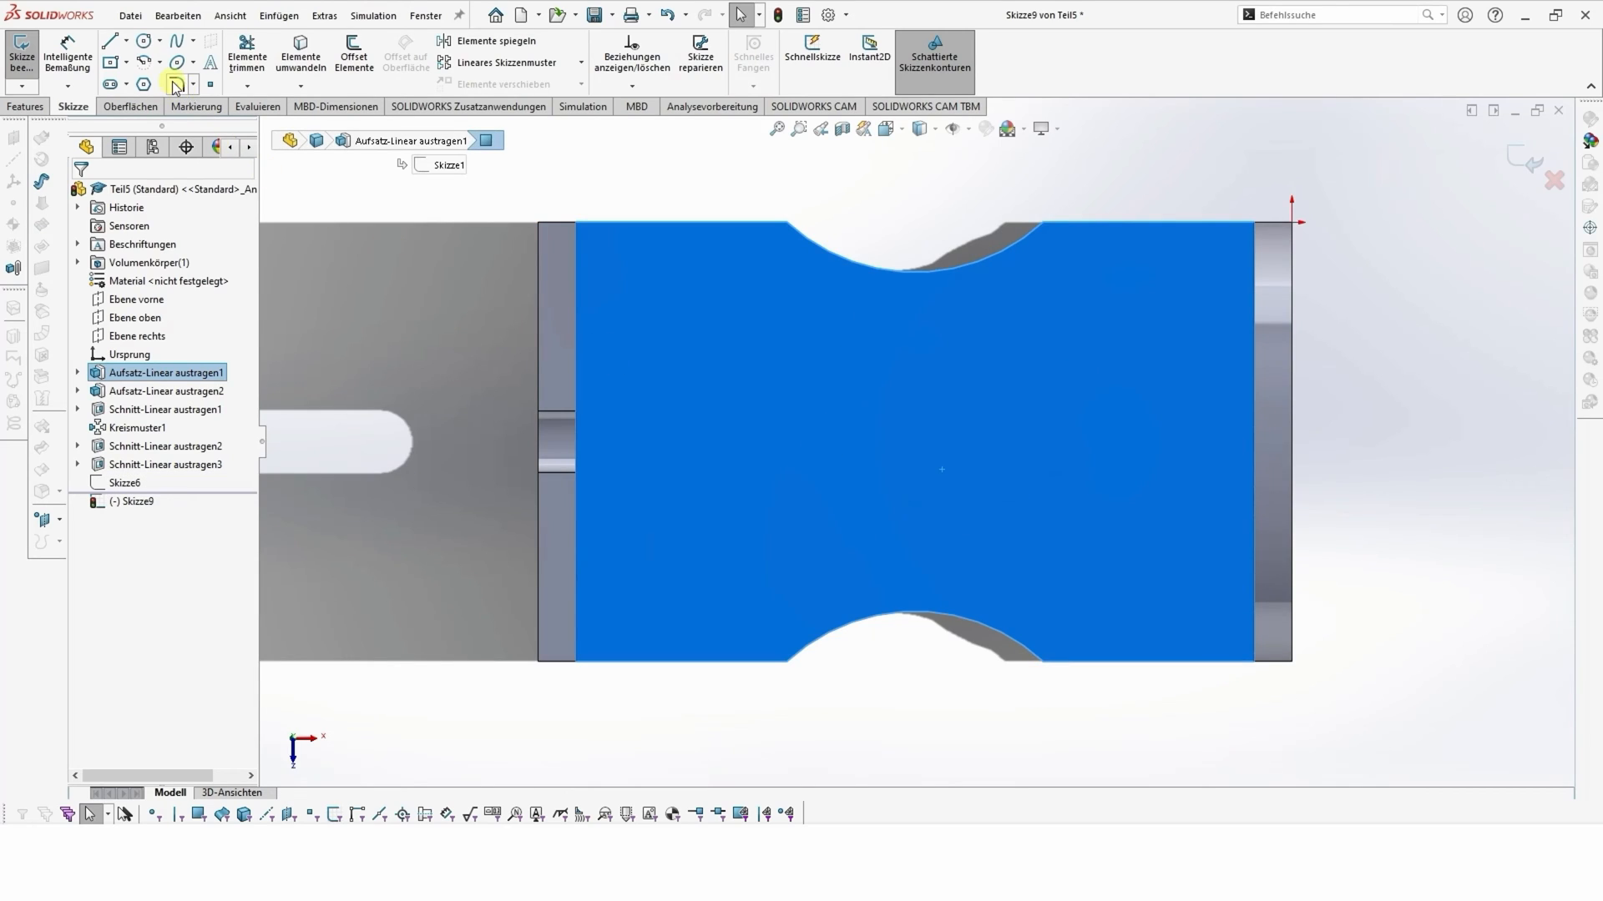
pyautogui.click(126, 40)
pyautogui.click(150, 74)
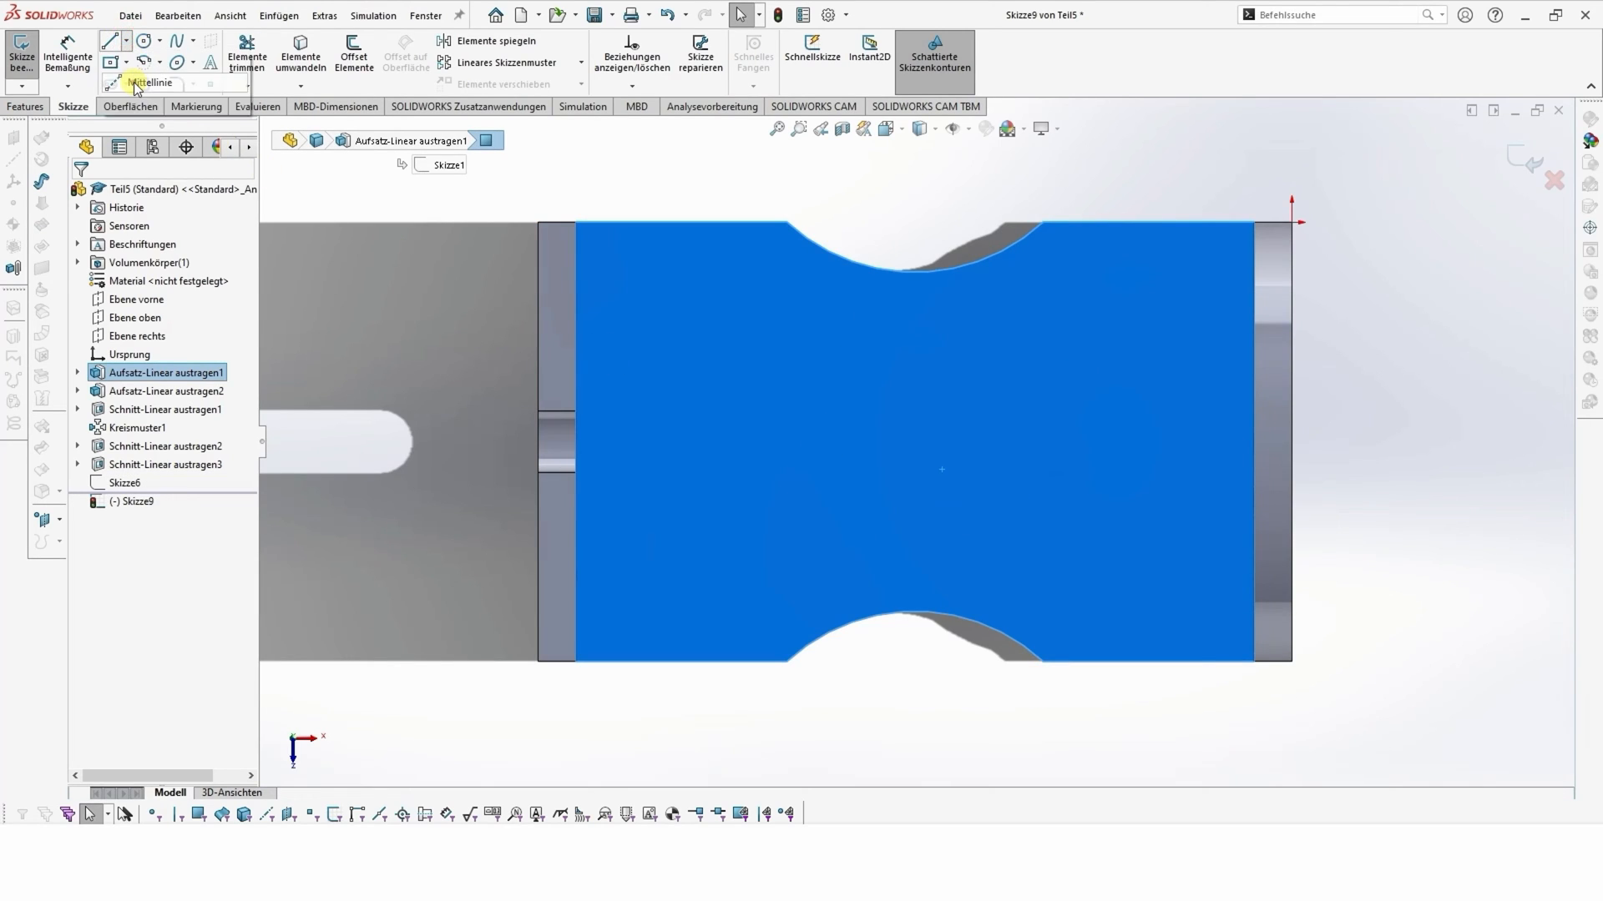
pyautogui.click(916, 272)
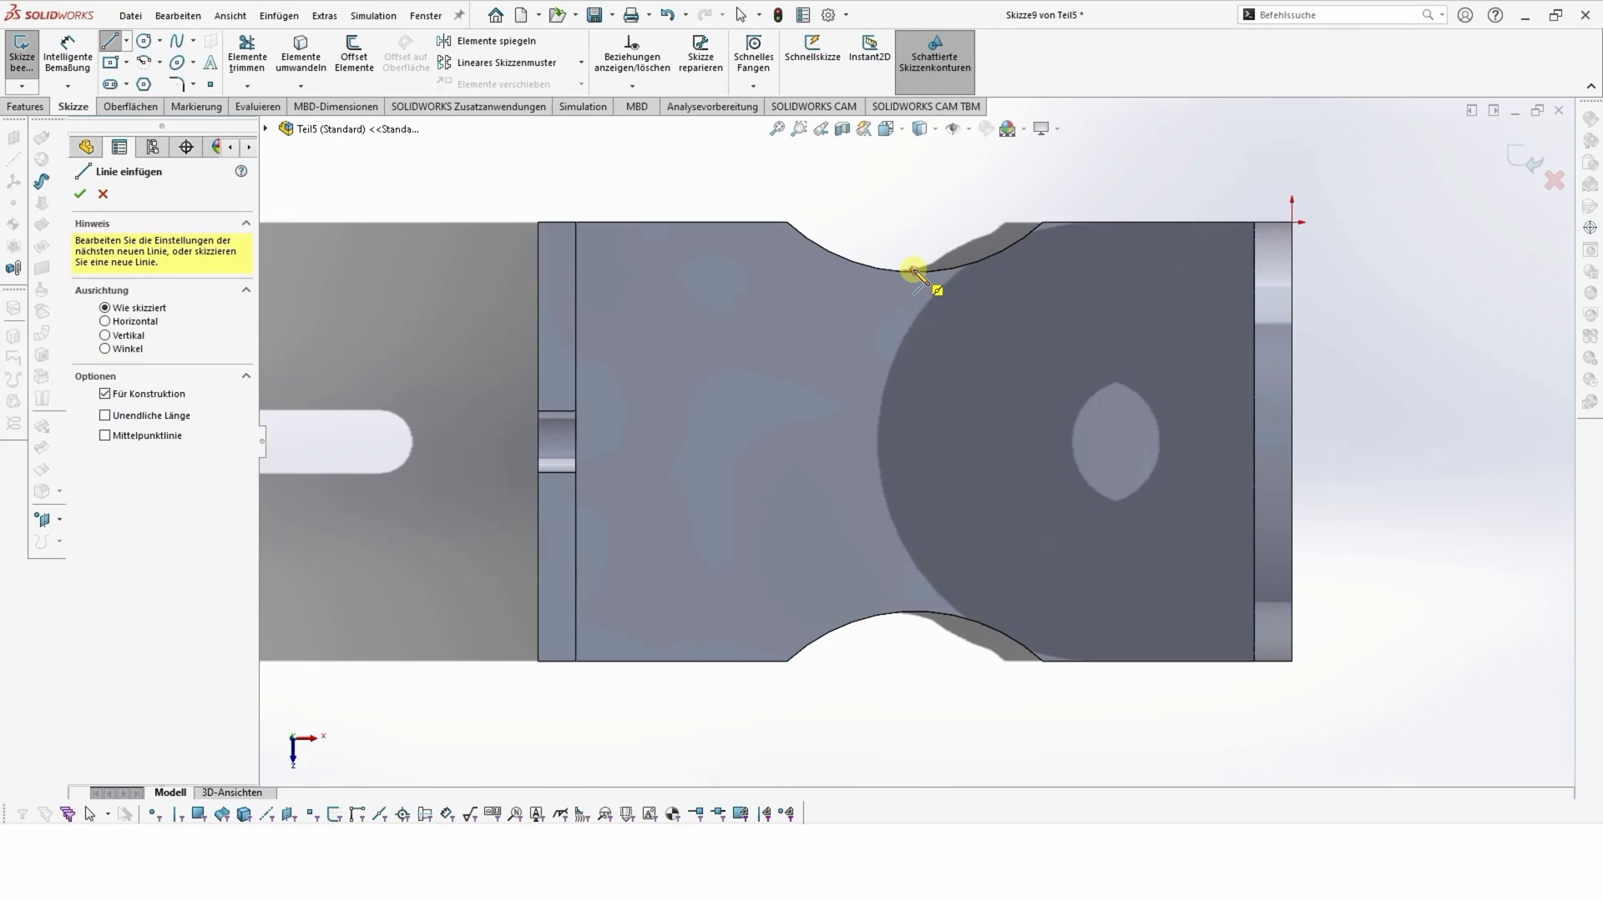
pyautogui.click(916, 614)
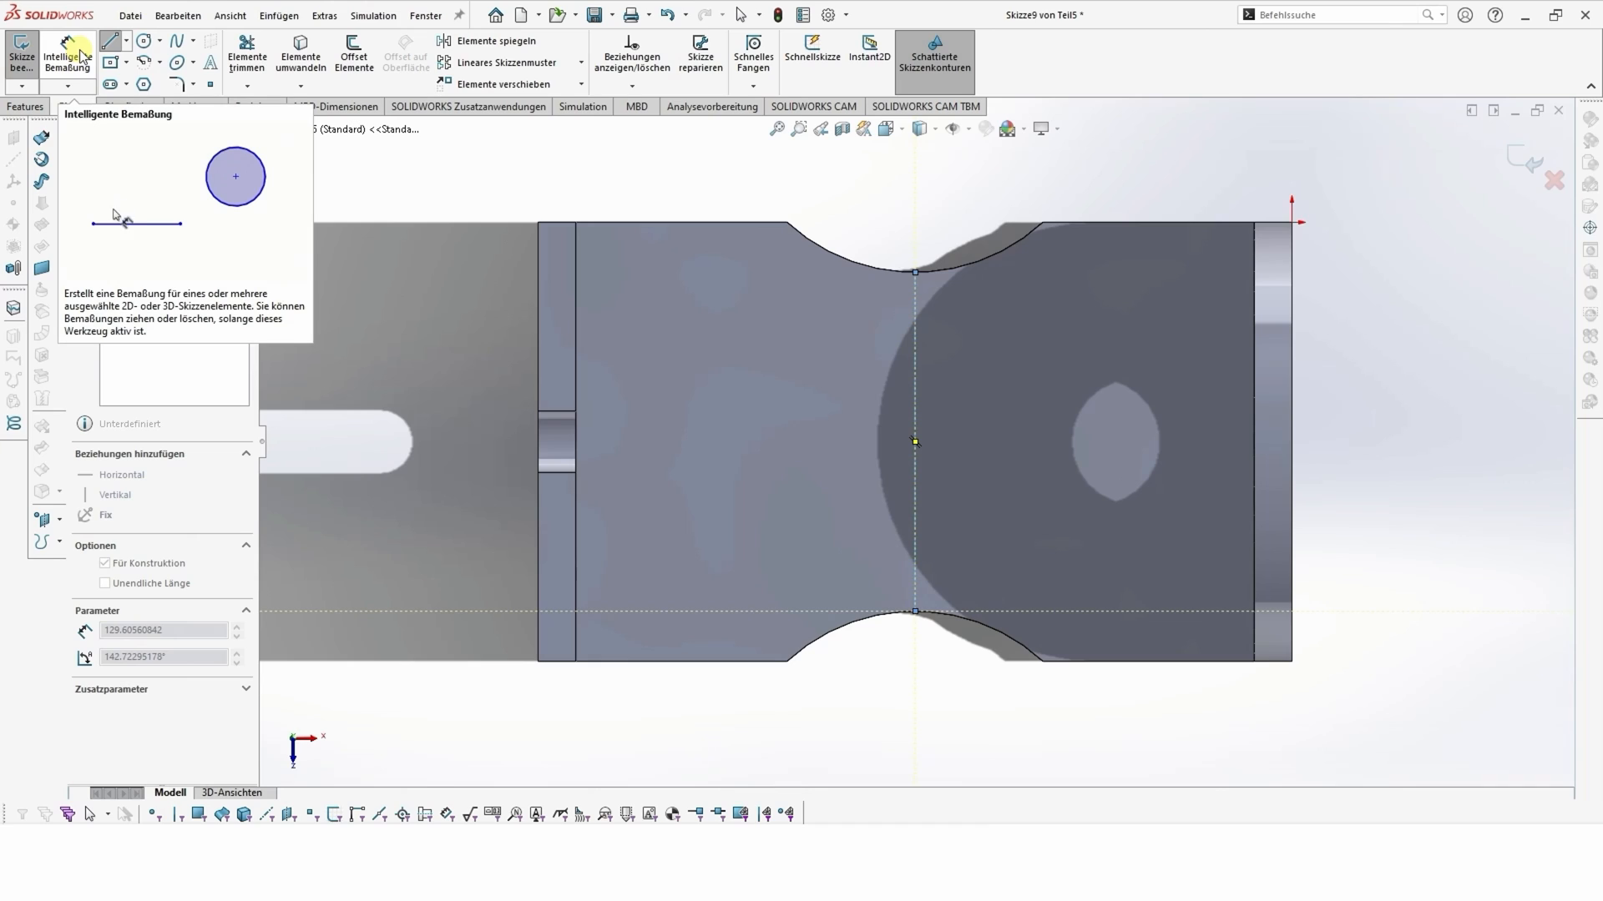
# - Sketch a straight lengthwise slot, about 10.6 mm between centres and 8.6 mm wide, between the construction line and the slotted leg
pyautogui.click(110, 85)
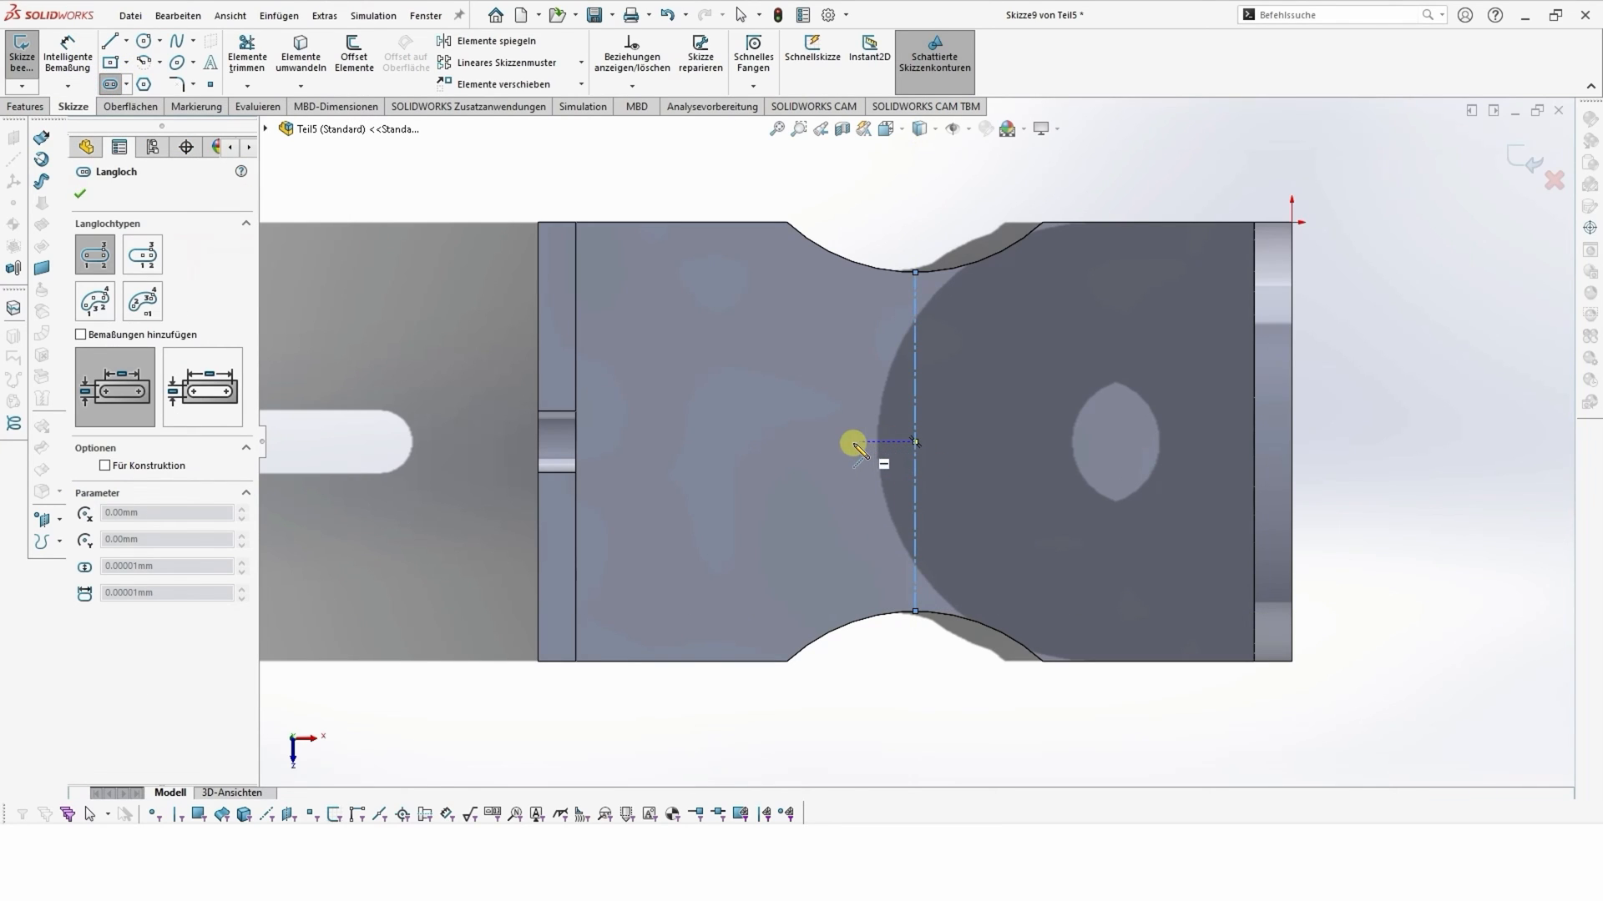
pyautogui.click(742, 440)
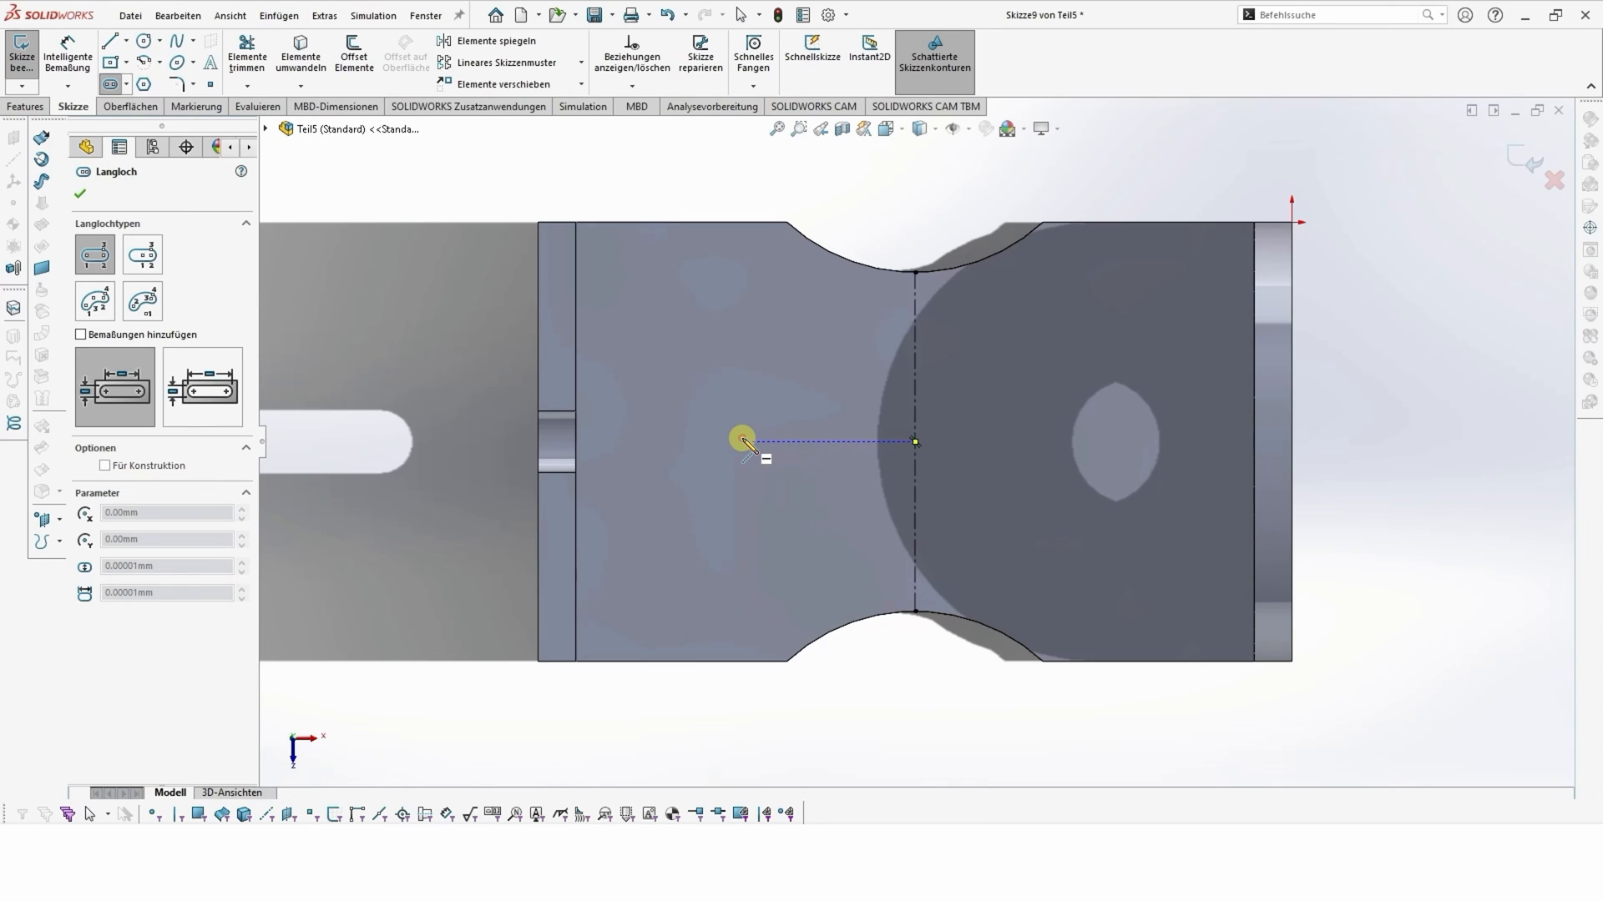
pyautogui.click(810, 441)
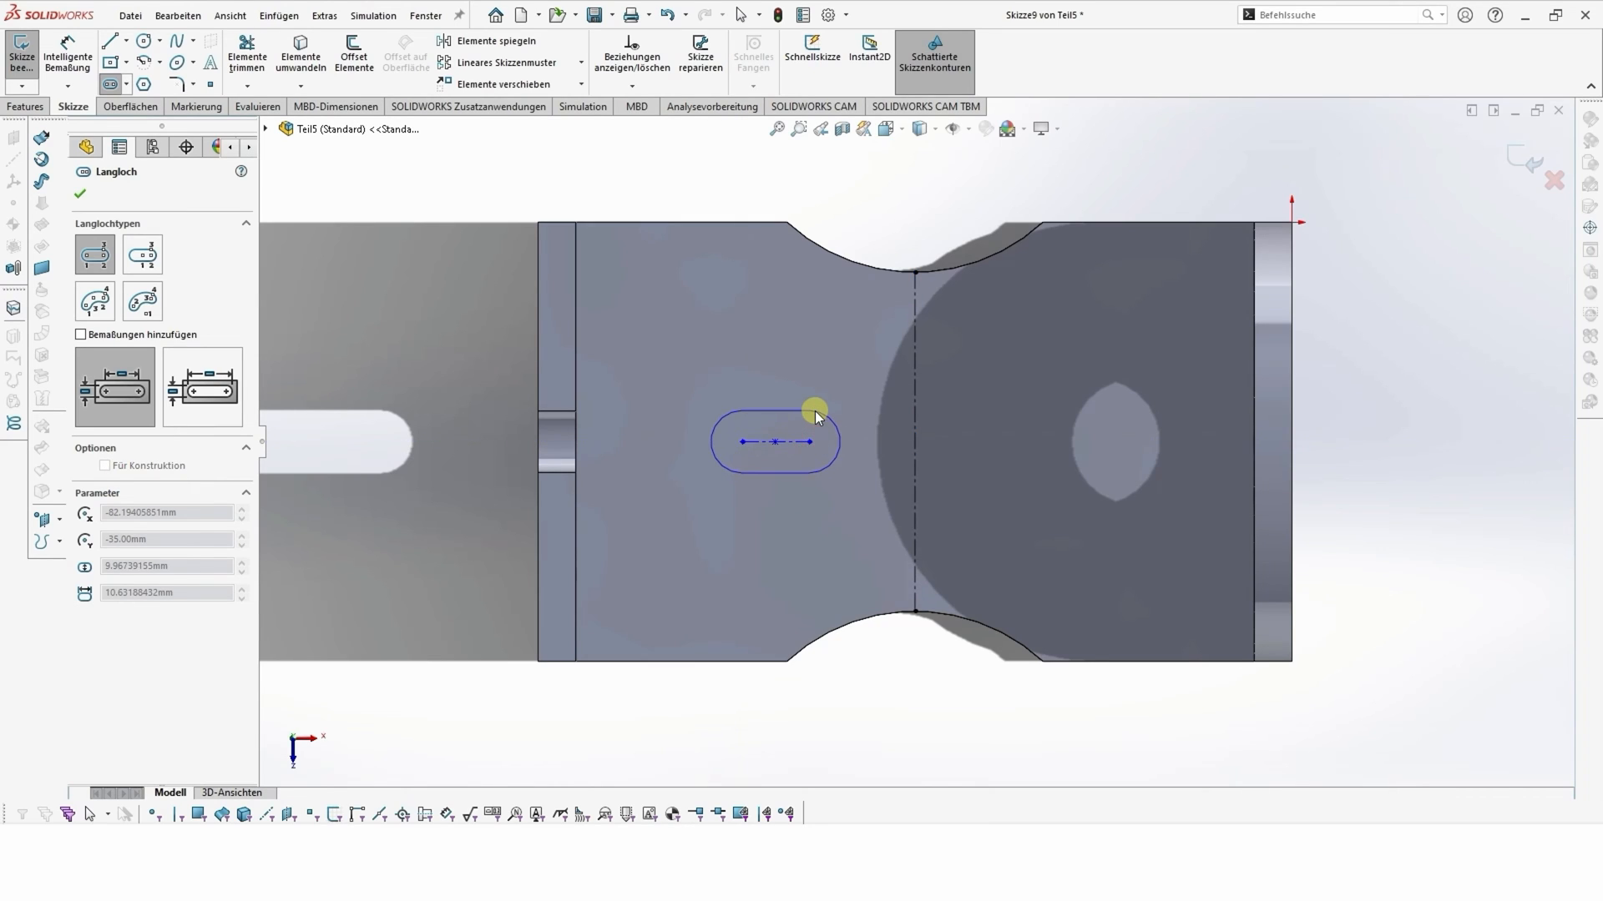
pyautogui.click(814, 412)
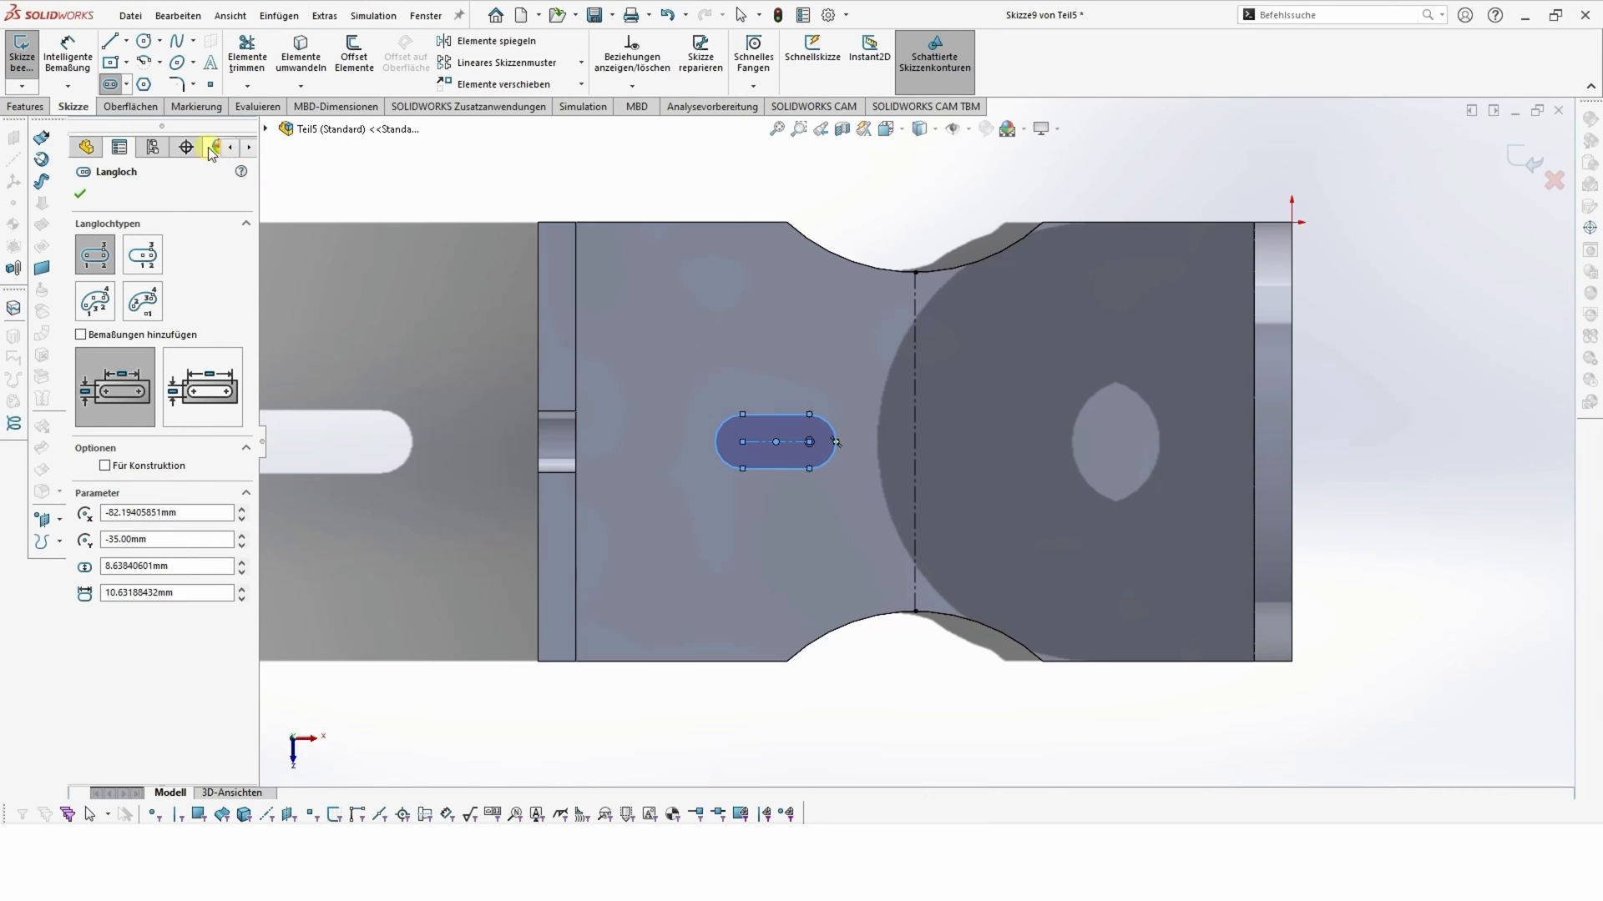
# - Dimension the sketched slot with a 13 mm straight length and a 4 mm end radius
pyautogui.click(69, 70)
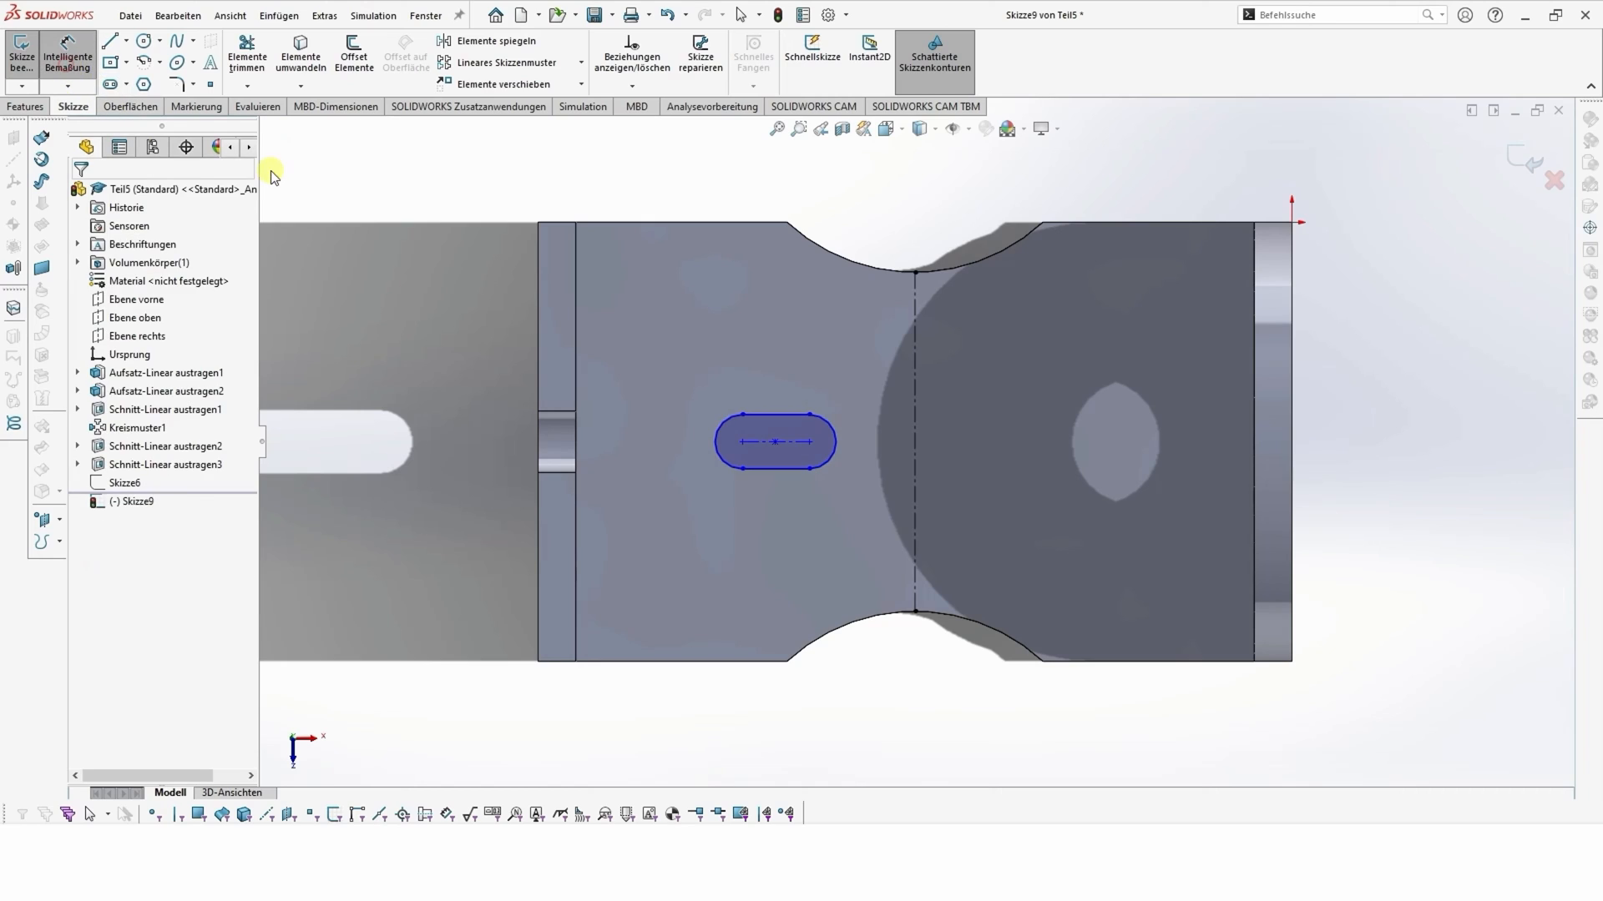
pyautogui.click(772, 416)
pyautogui.click(778, 383)
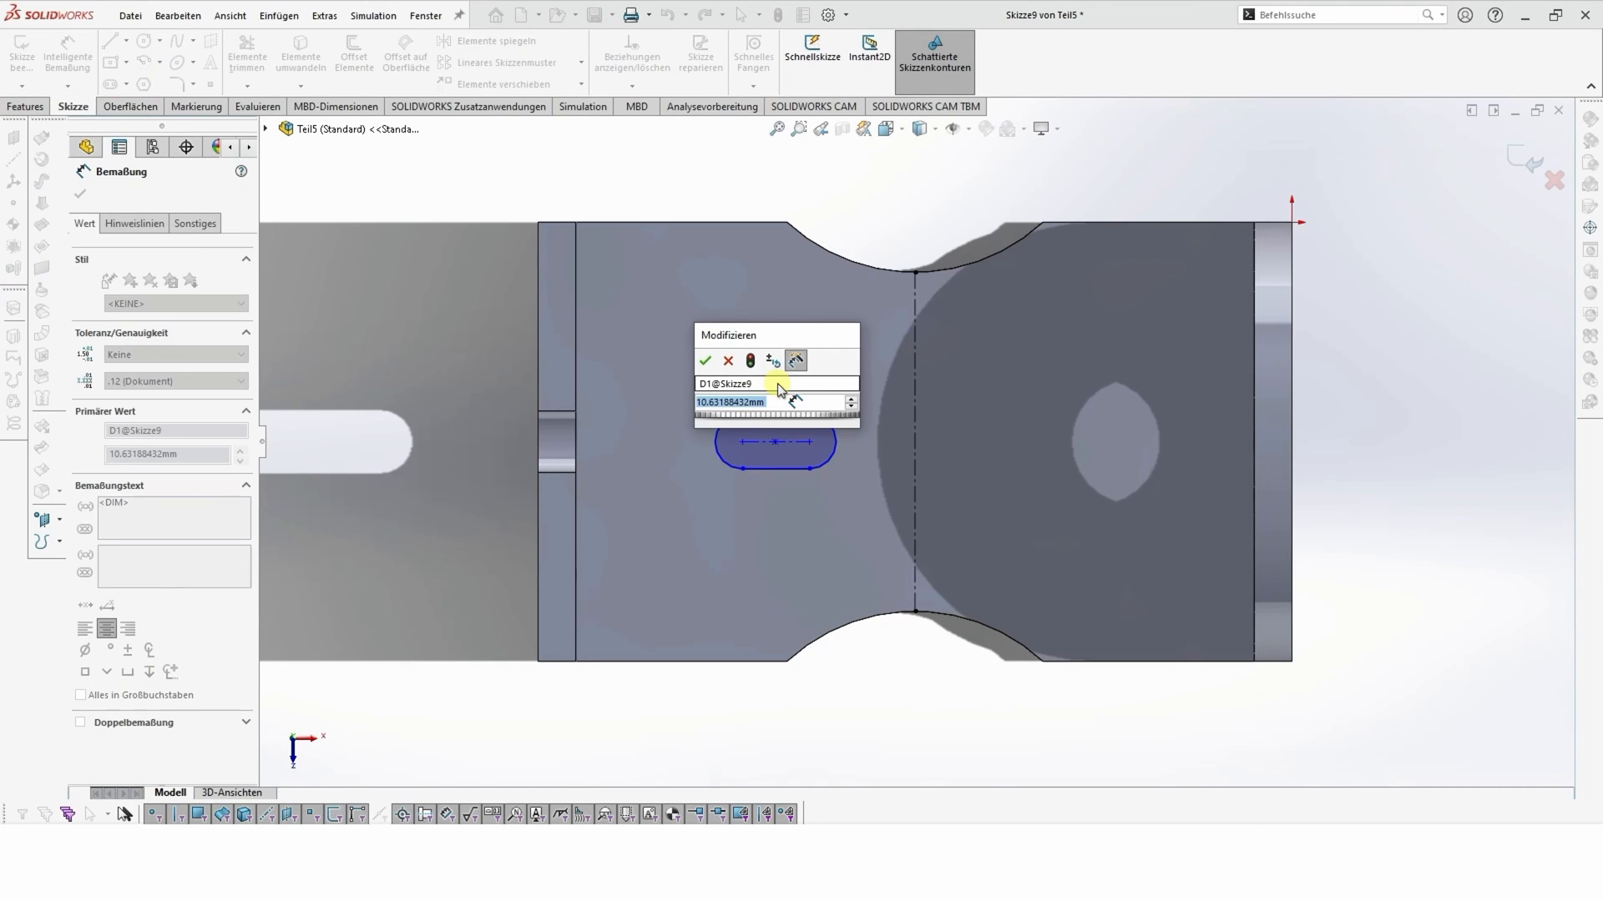
pyautogui.write('13')
pyautogui.press('Return')
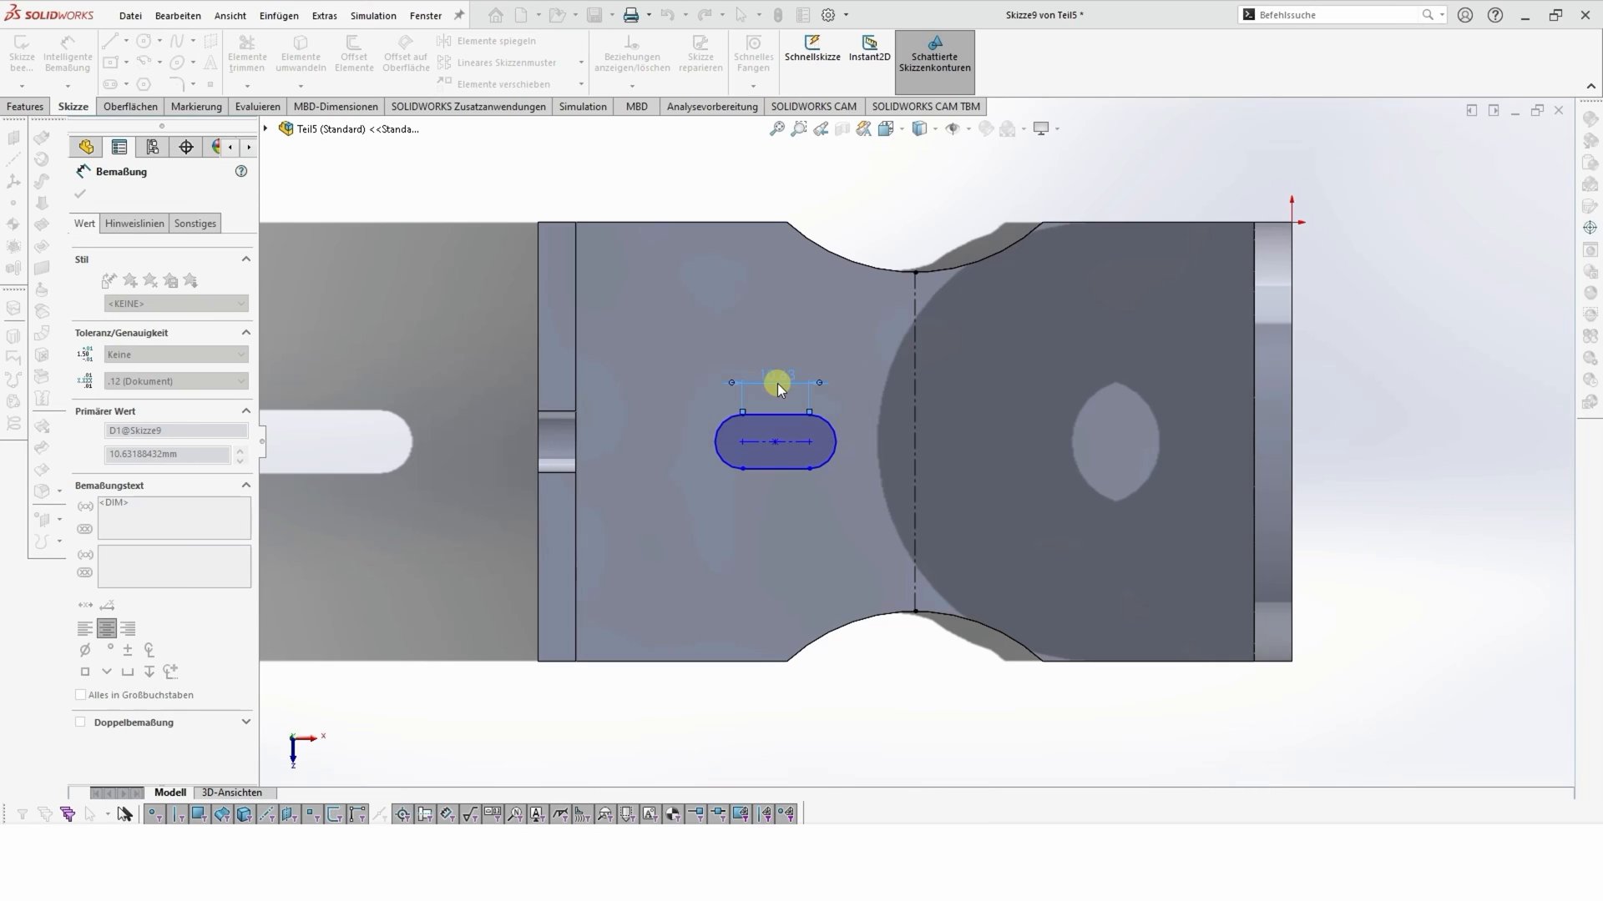
pyautogui.click(714, 436)
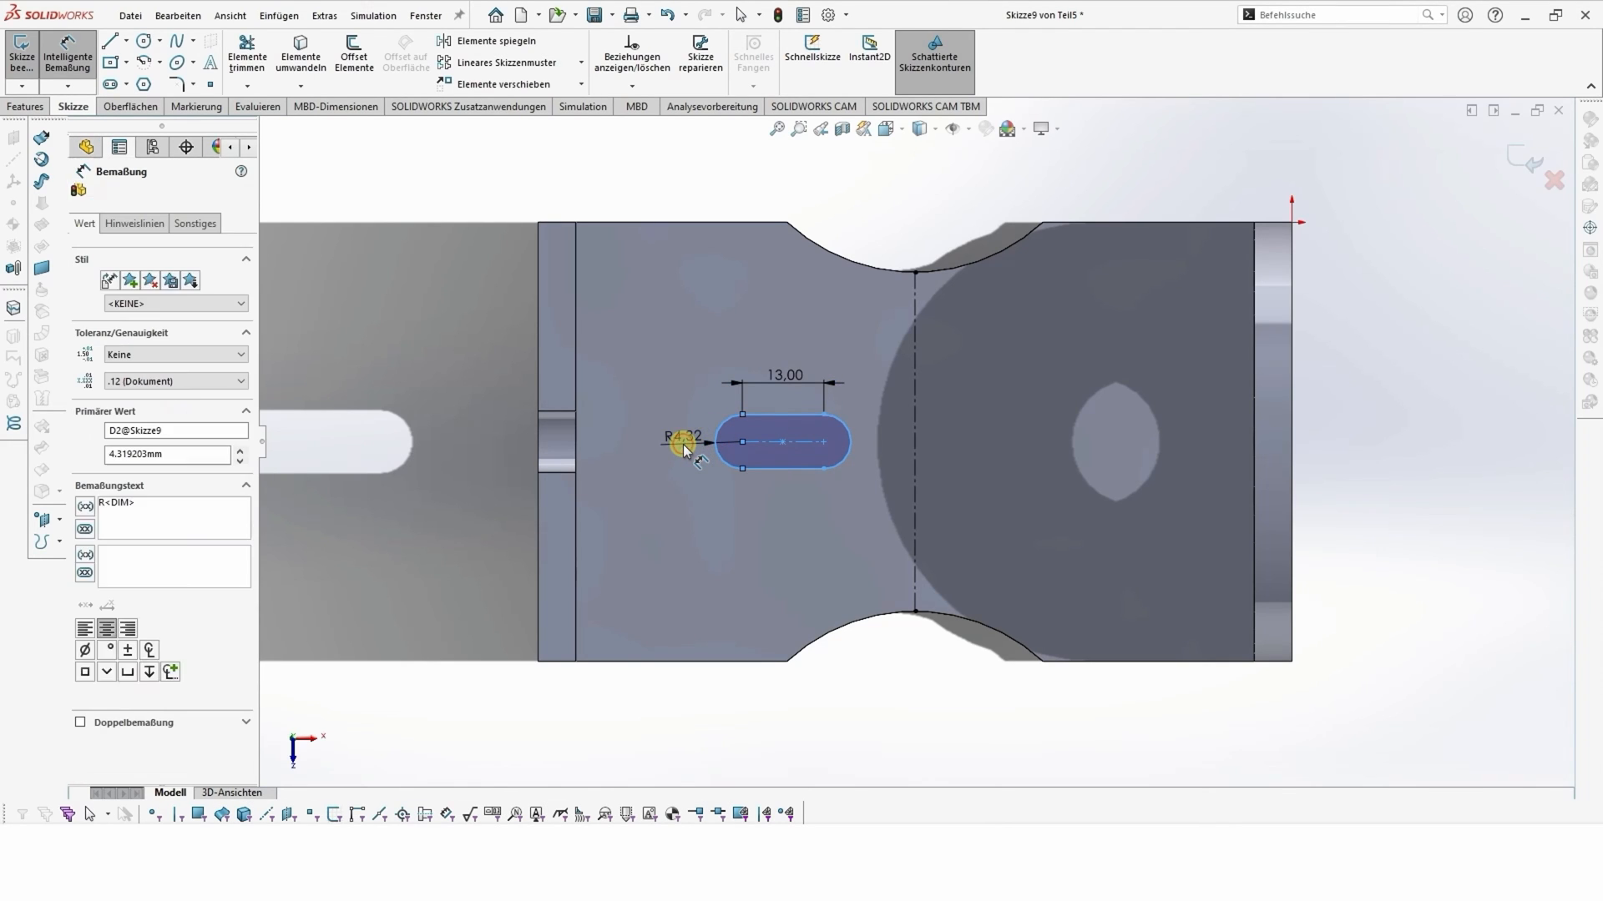
pyautogui.click(683, 448)
pyautogui.write('4')
pyautogui.press('Return')
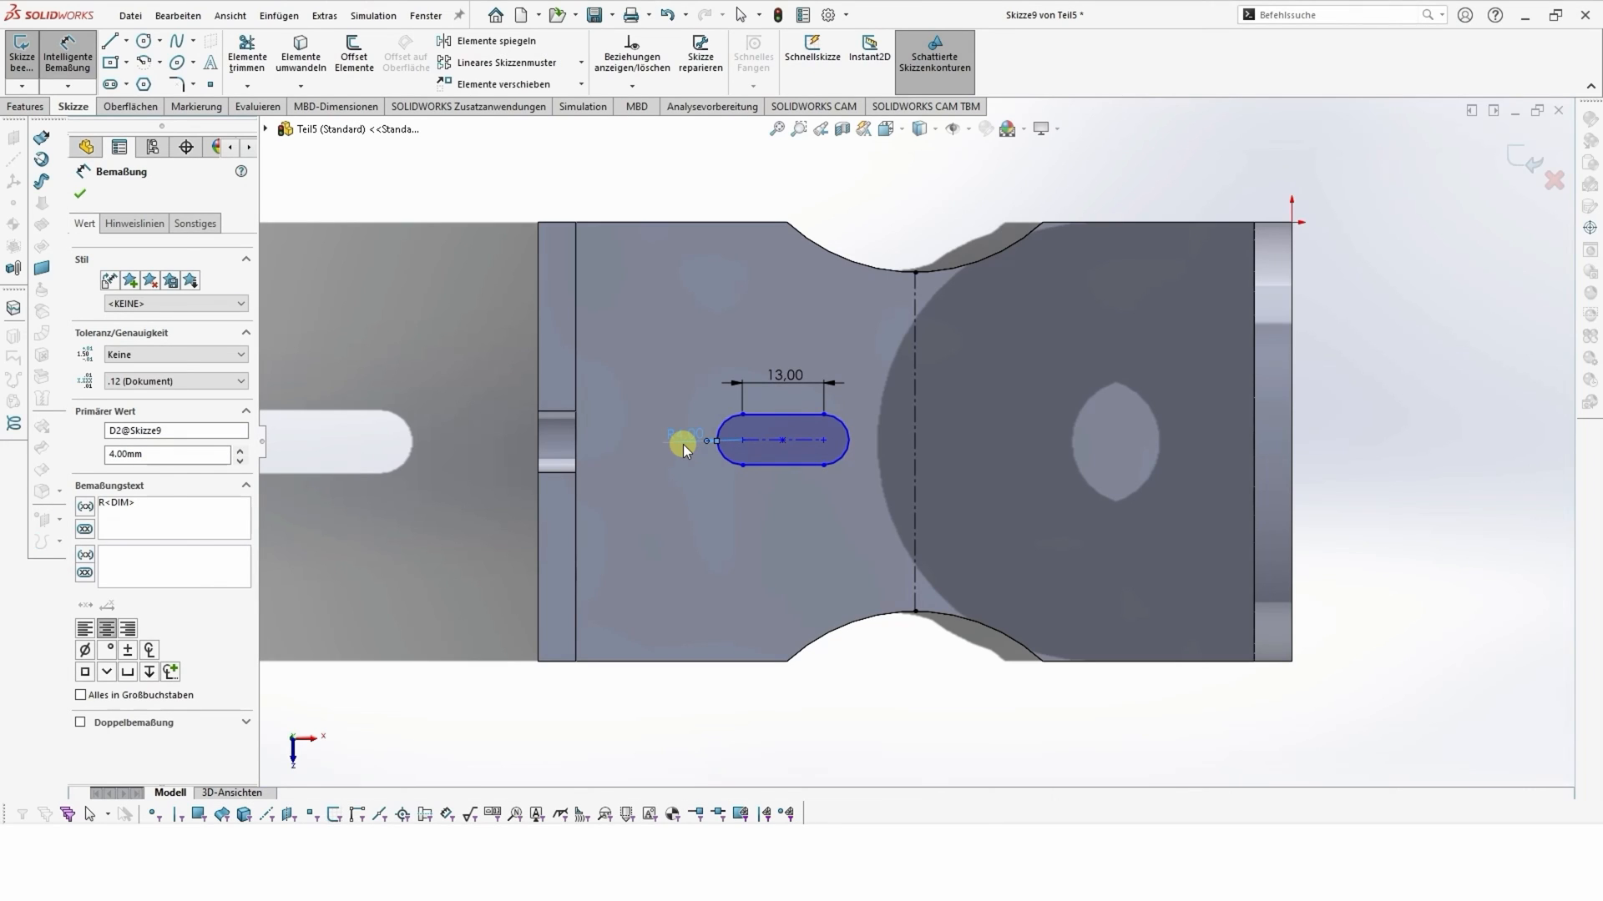
# - Dimension the distance from the sketched slot's centre to the vertical construction line as 24 mm
pyautogui.click(781, 438)
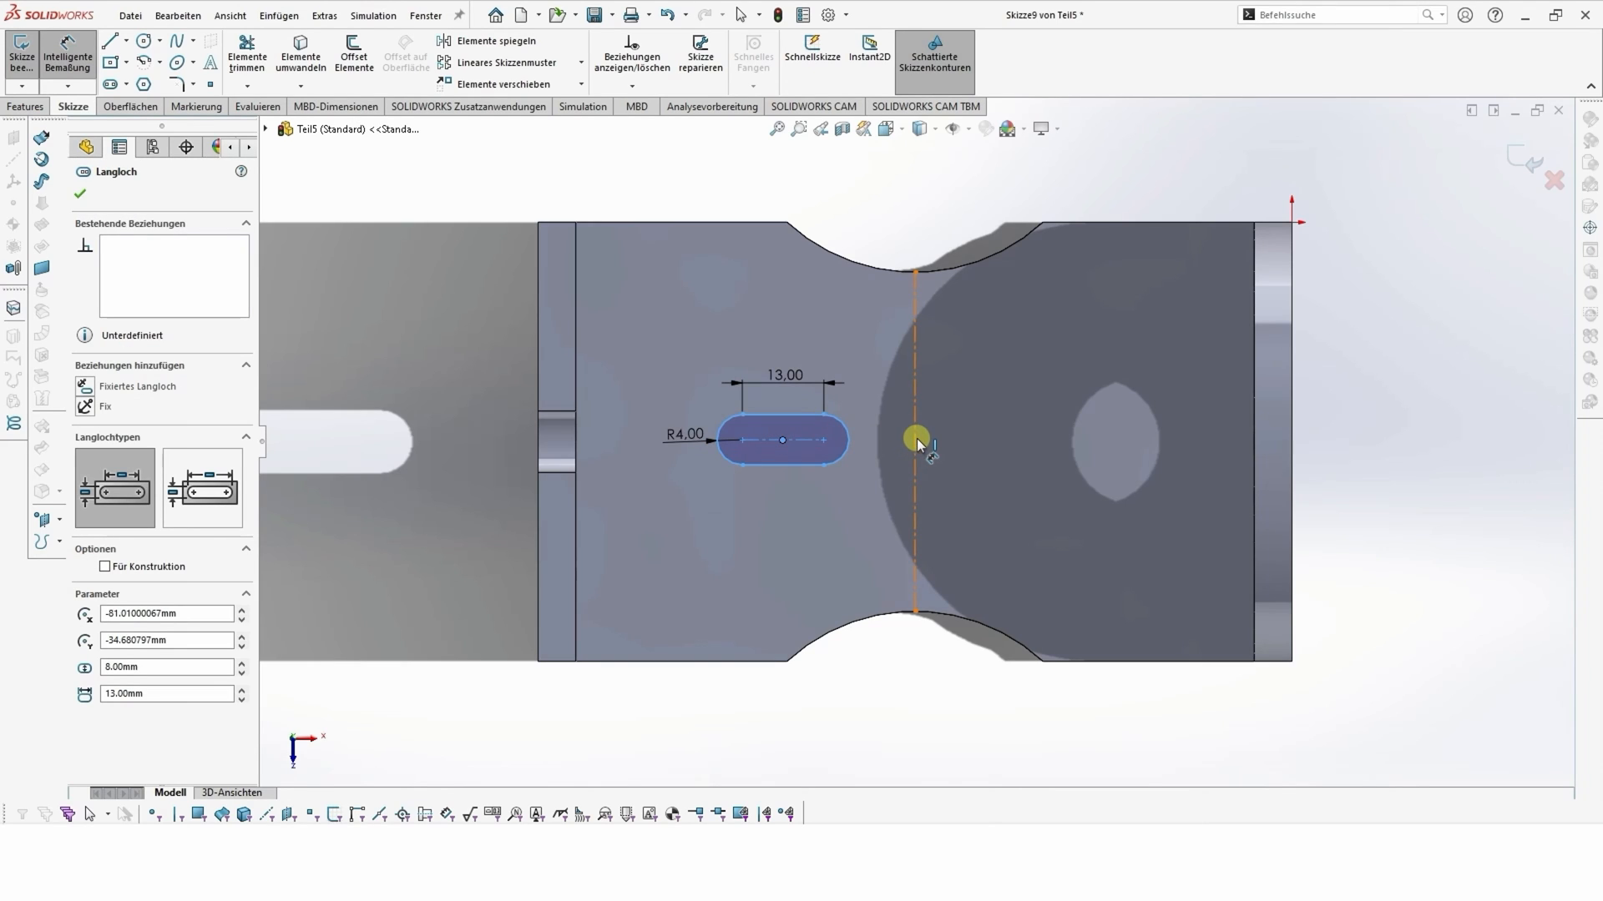
pyautogui.click(915, 439)
pyautogui.click(833, 706)
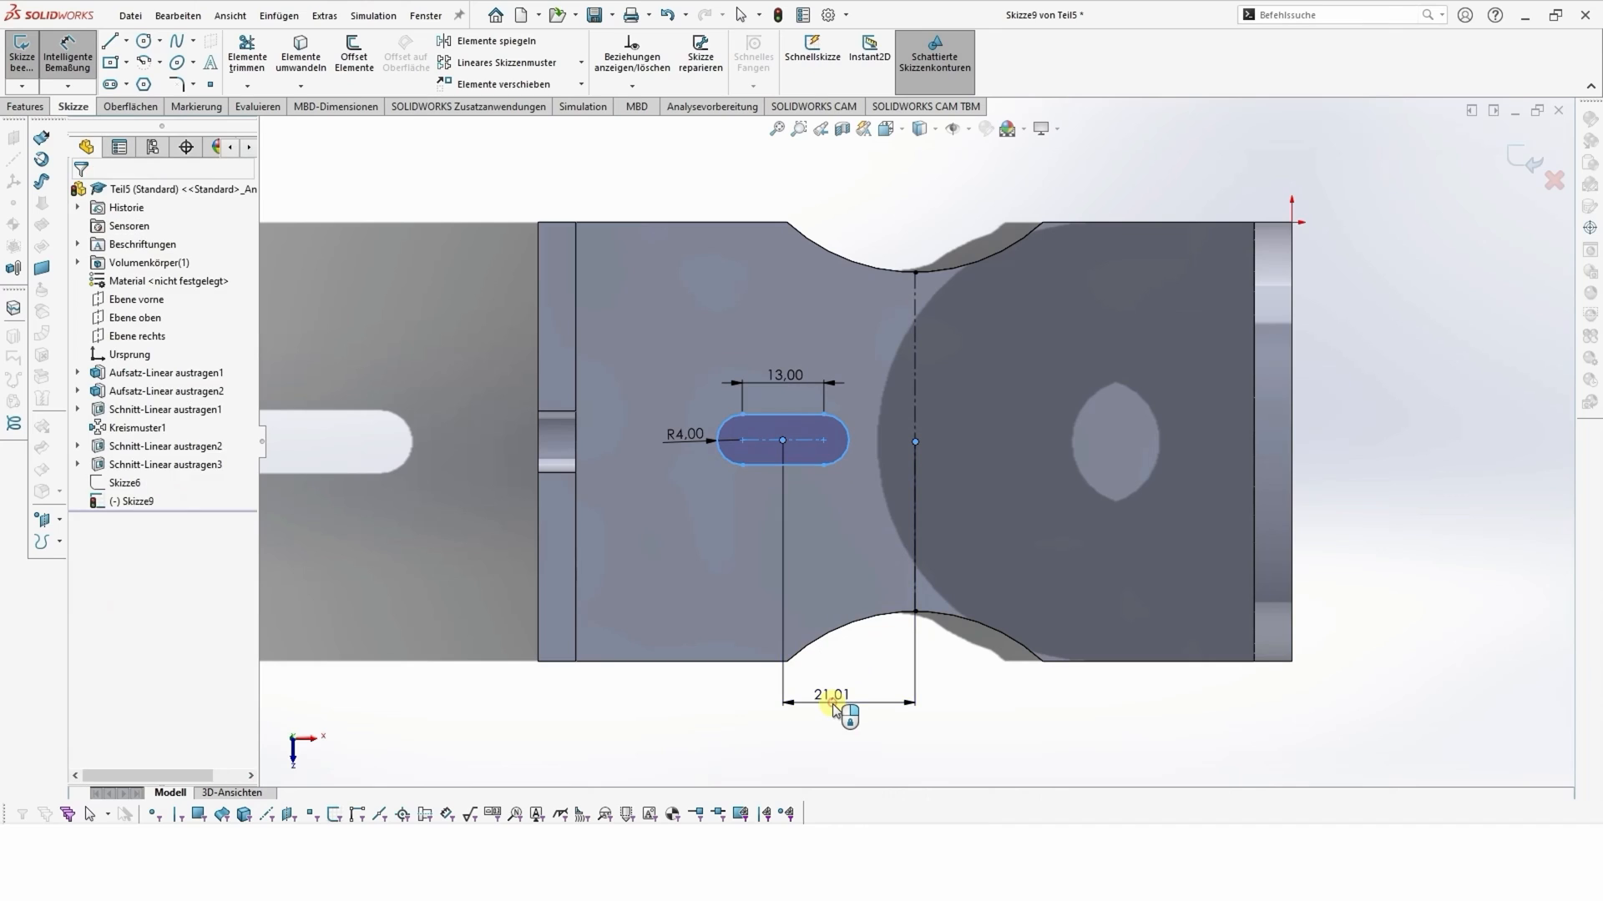
pyautogui.write('24')
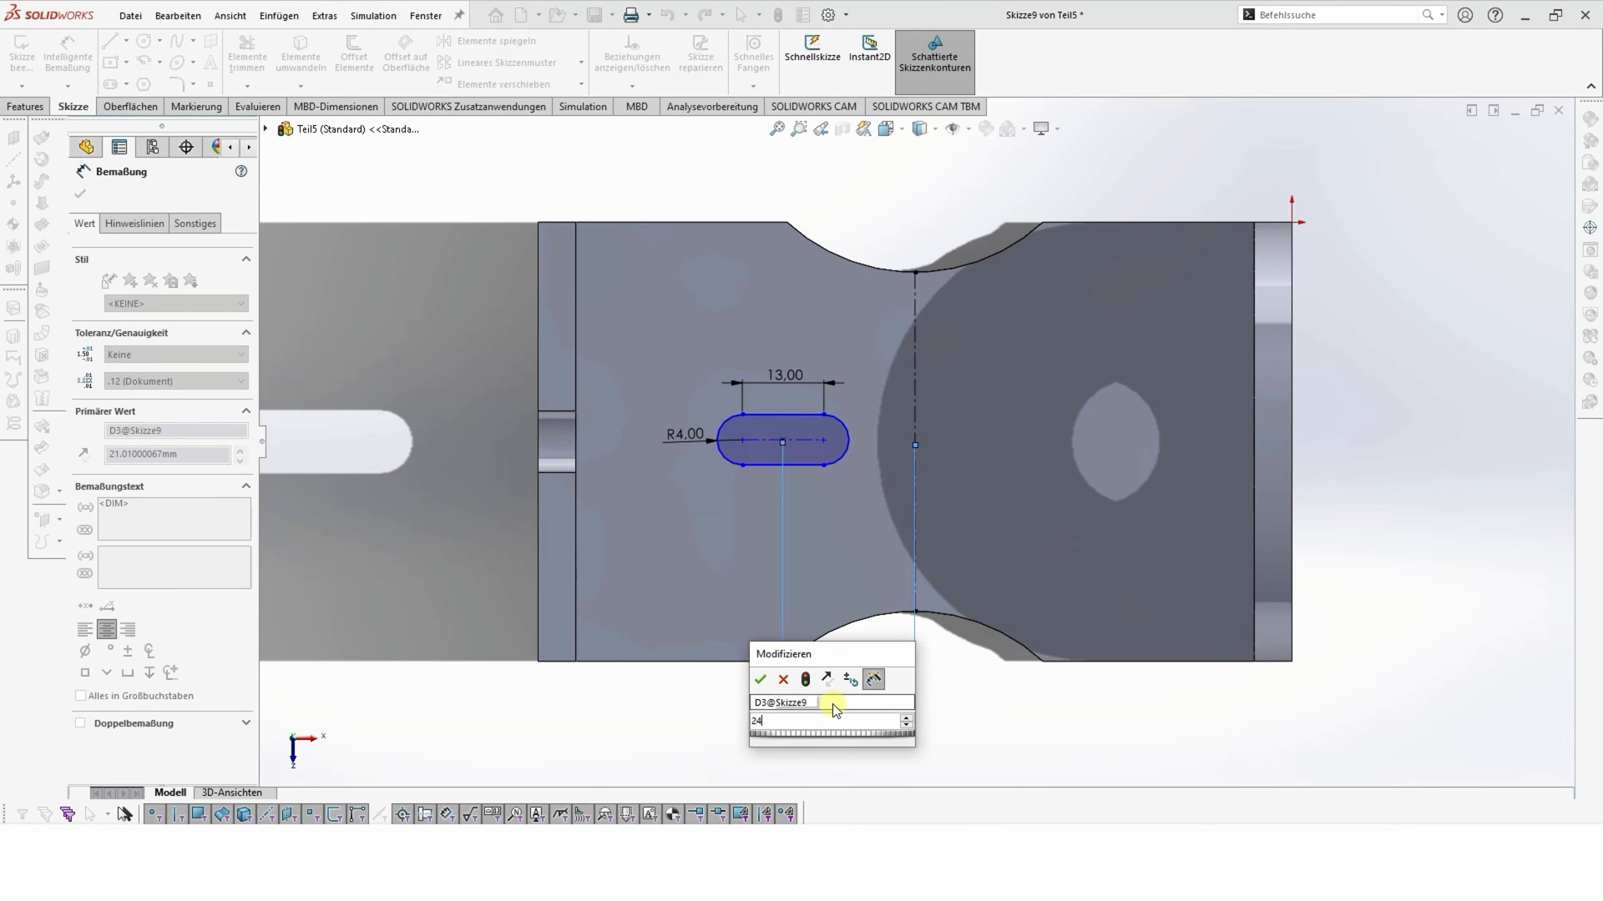
pyautogui.press('Return')
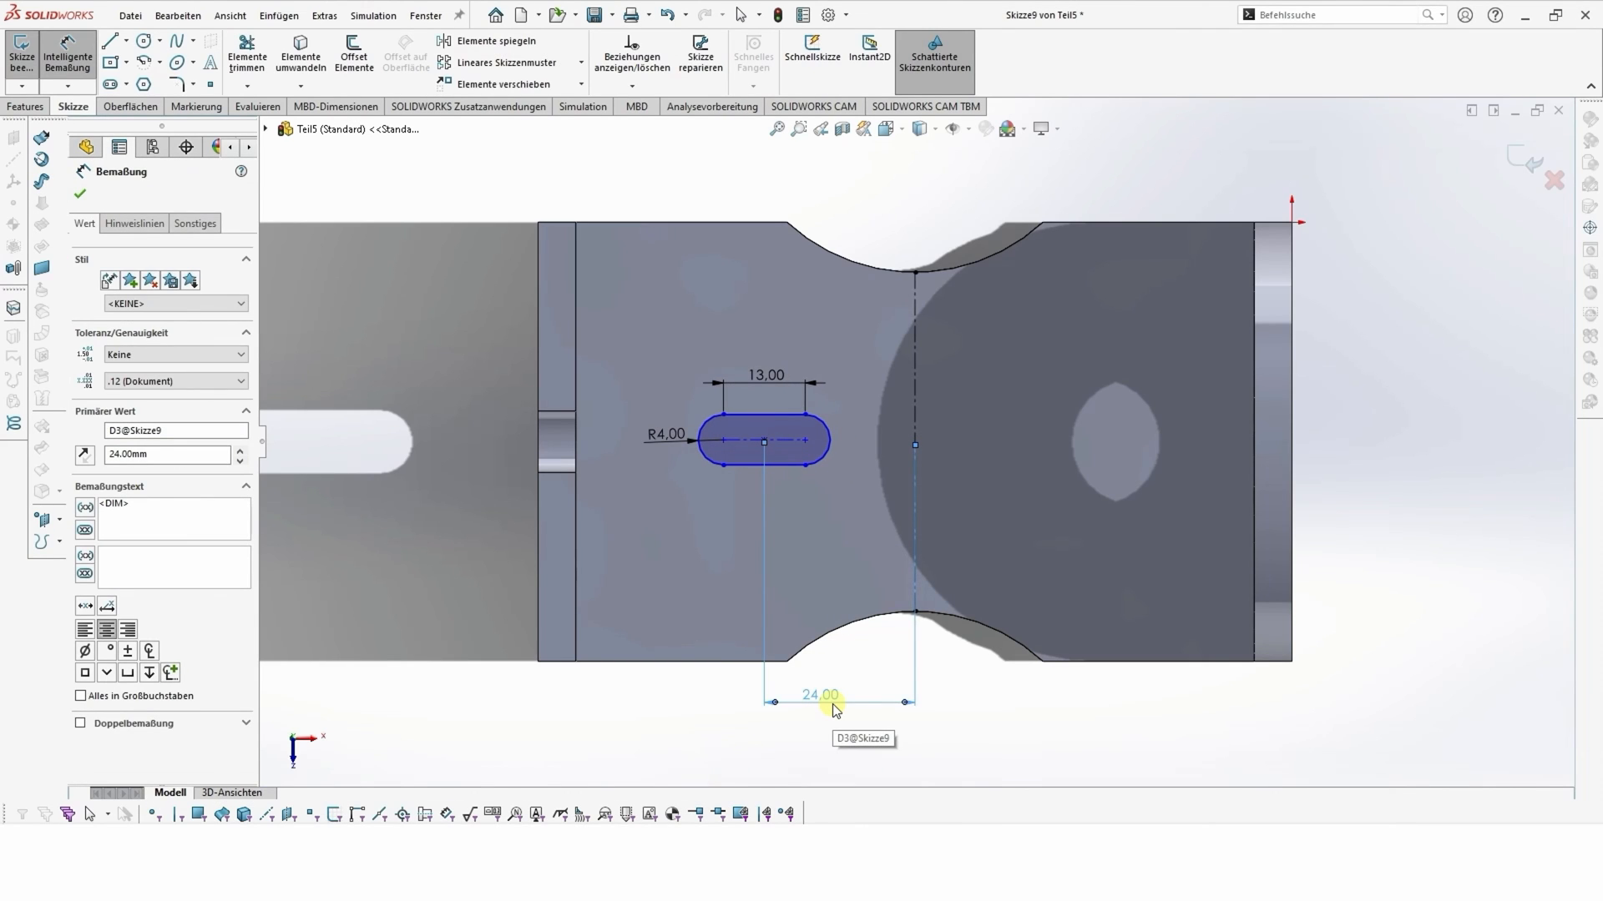
# - Dimension the distance from the slot's centreline to the base's long edge as 35 mm and finish dimensioning
pyautogui.click(752, 439)
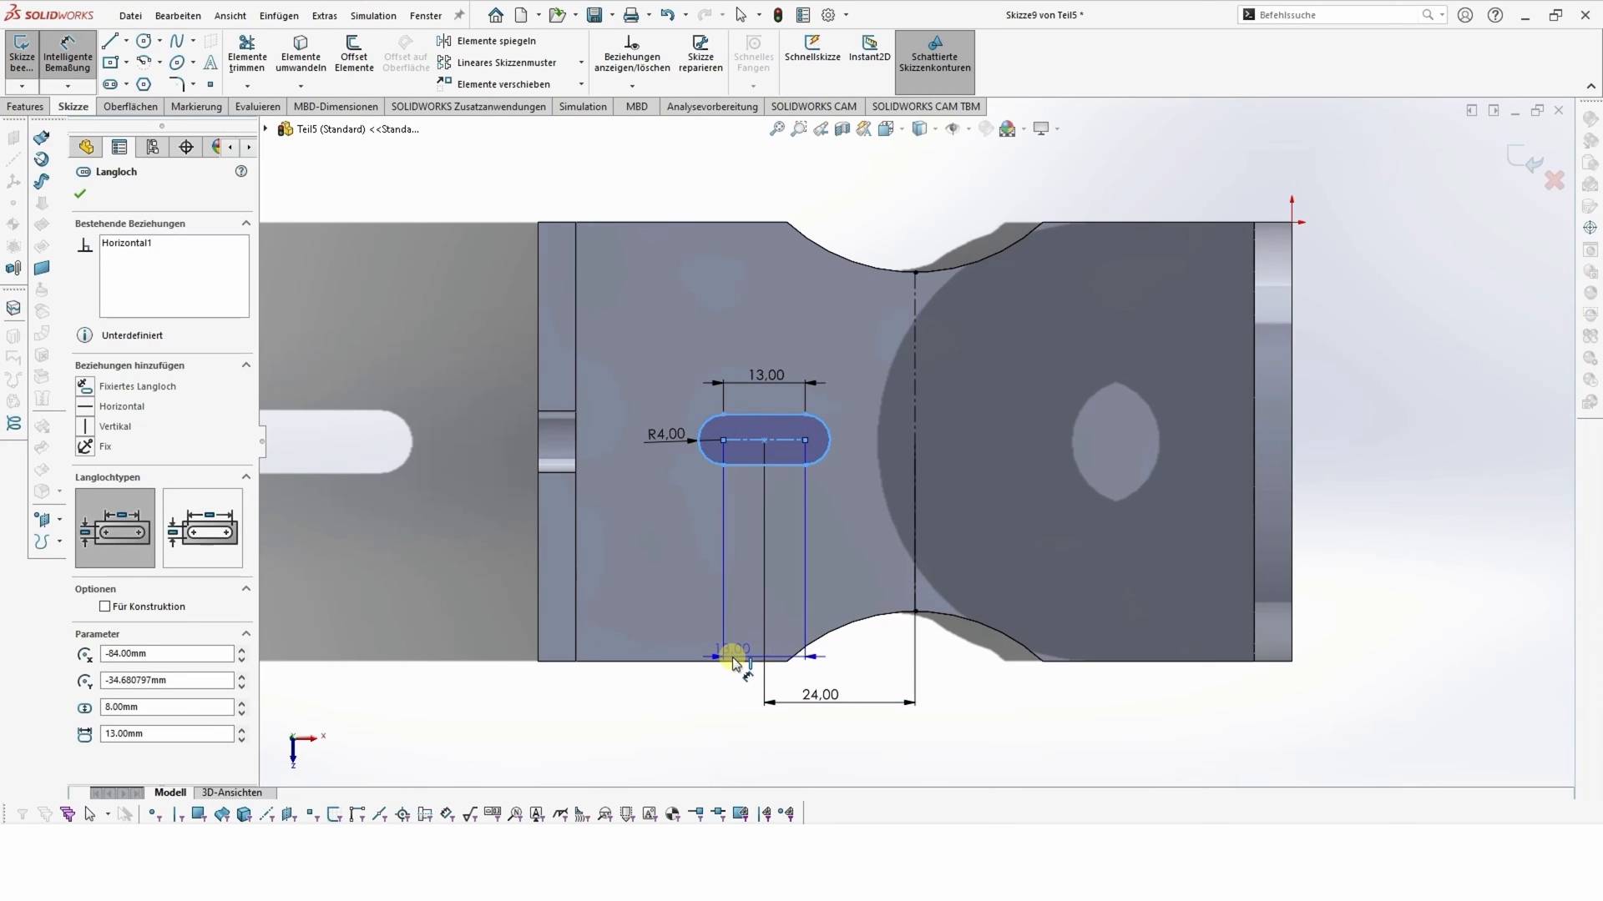
pyautogui.click(734, 664)
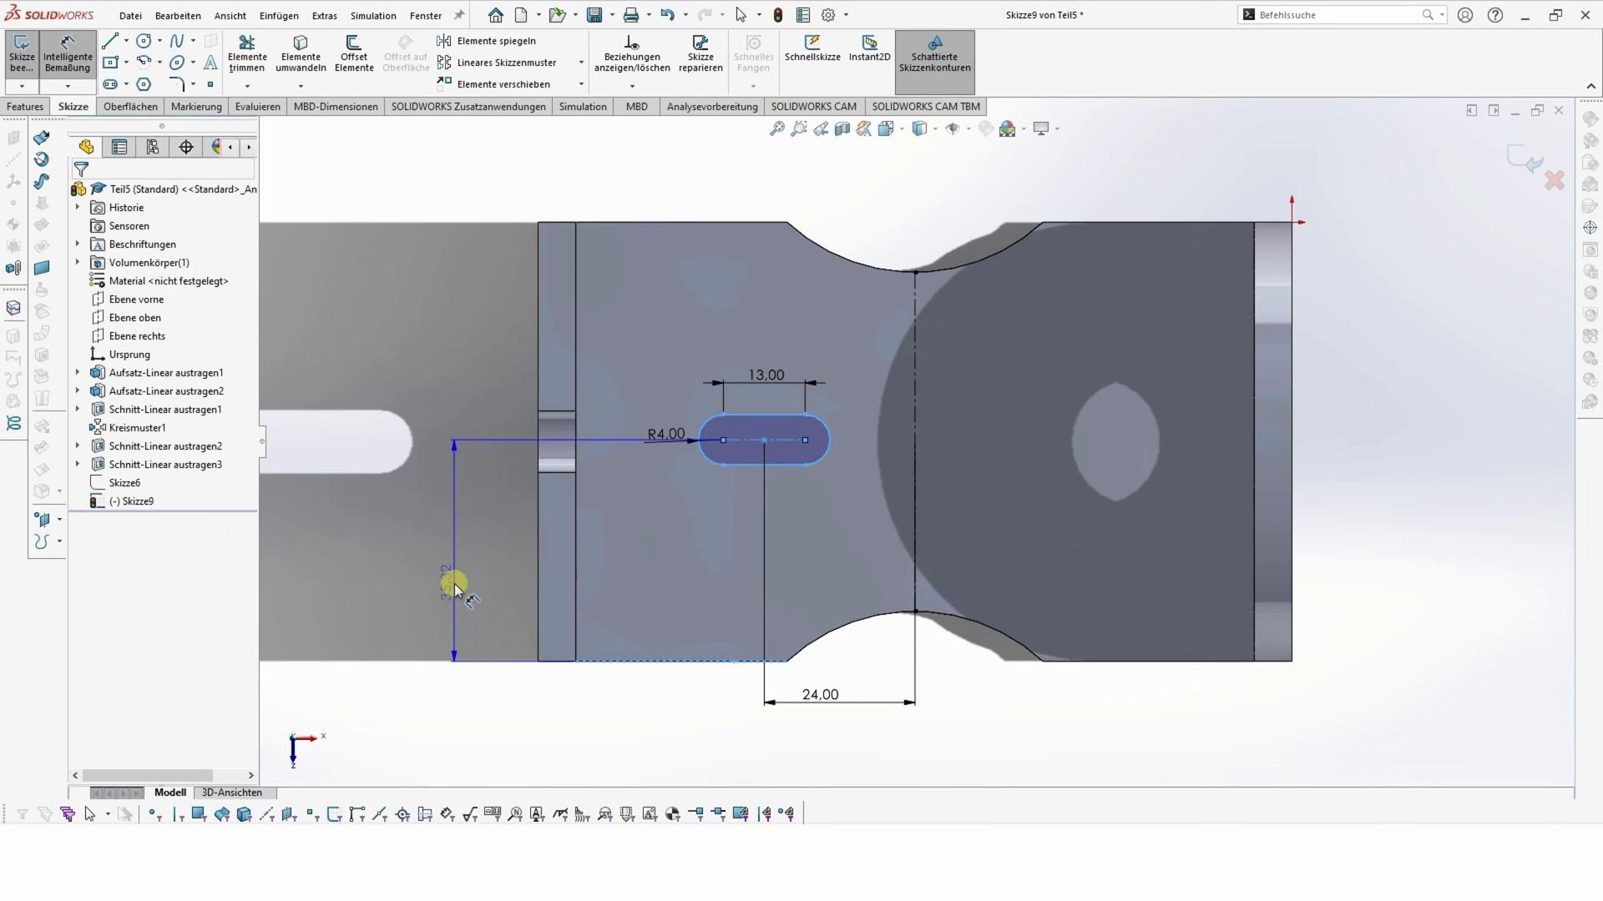
pyautogui.click(455, 583)
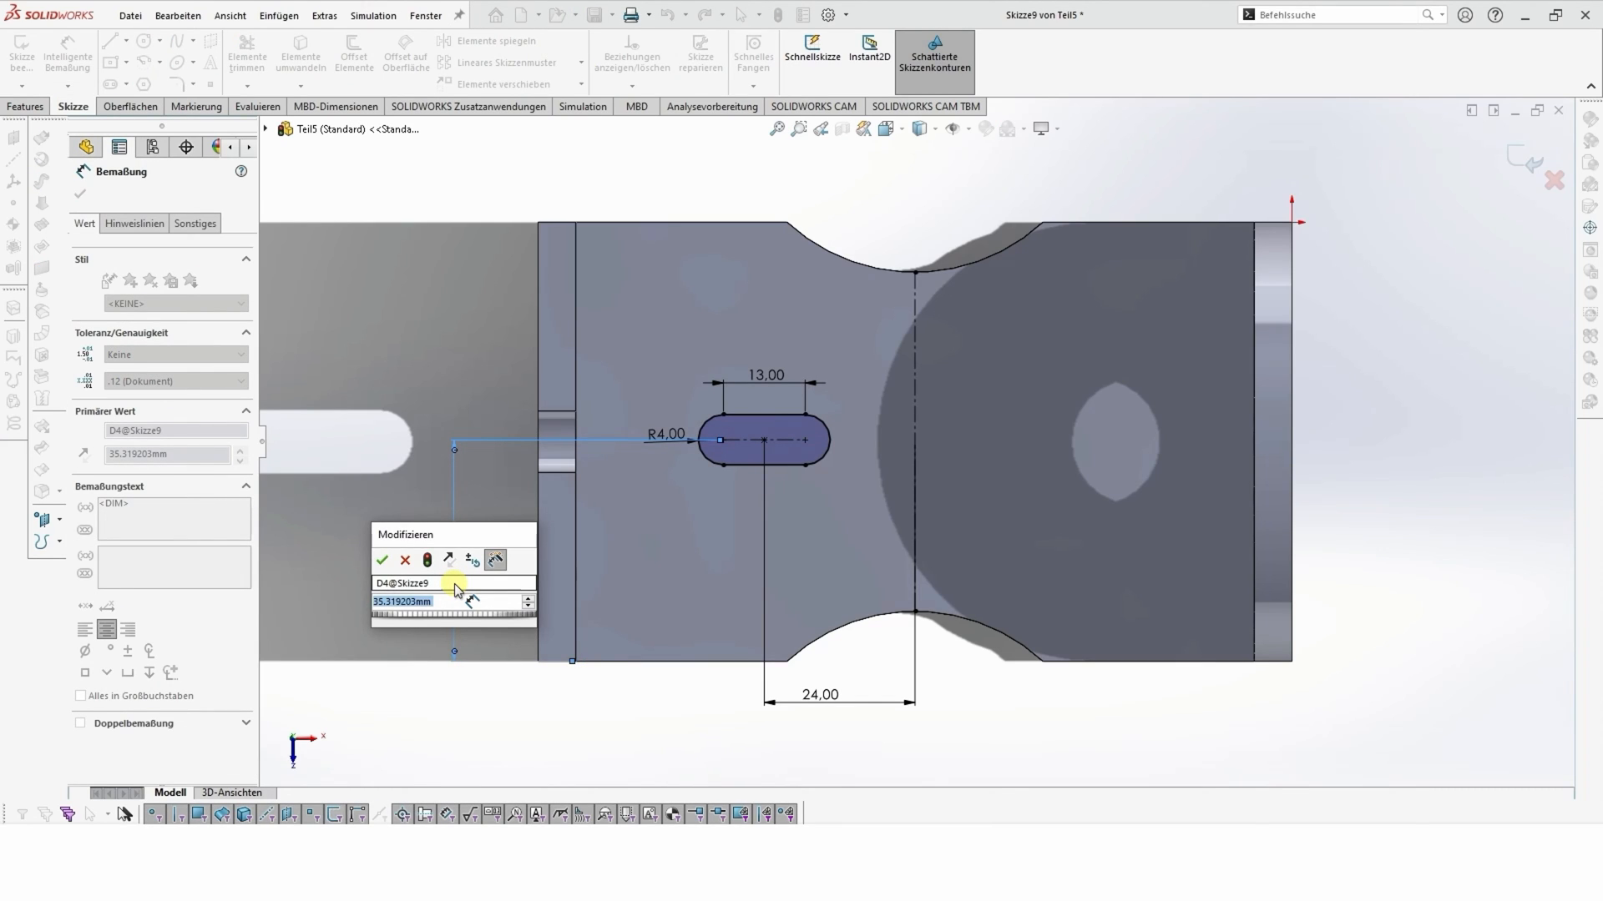
pyautogui.write('35')
pyautogui.press('Return')
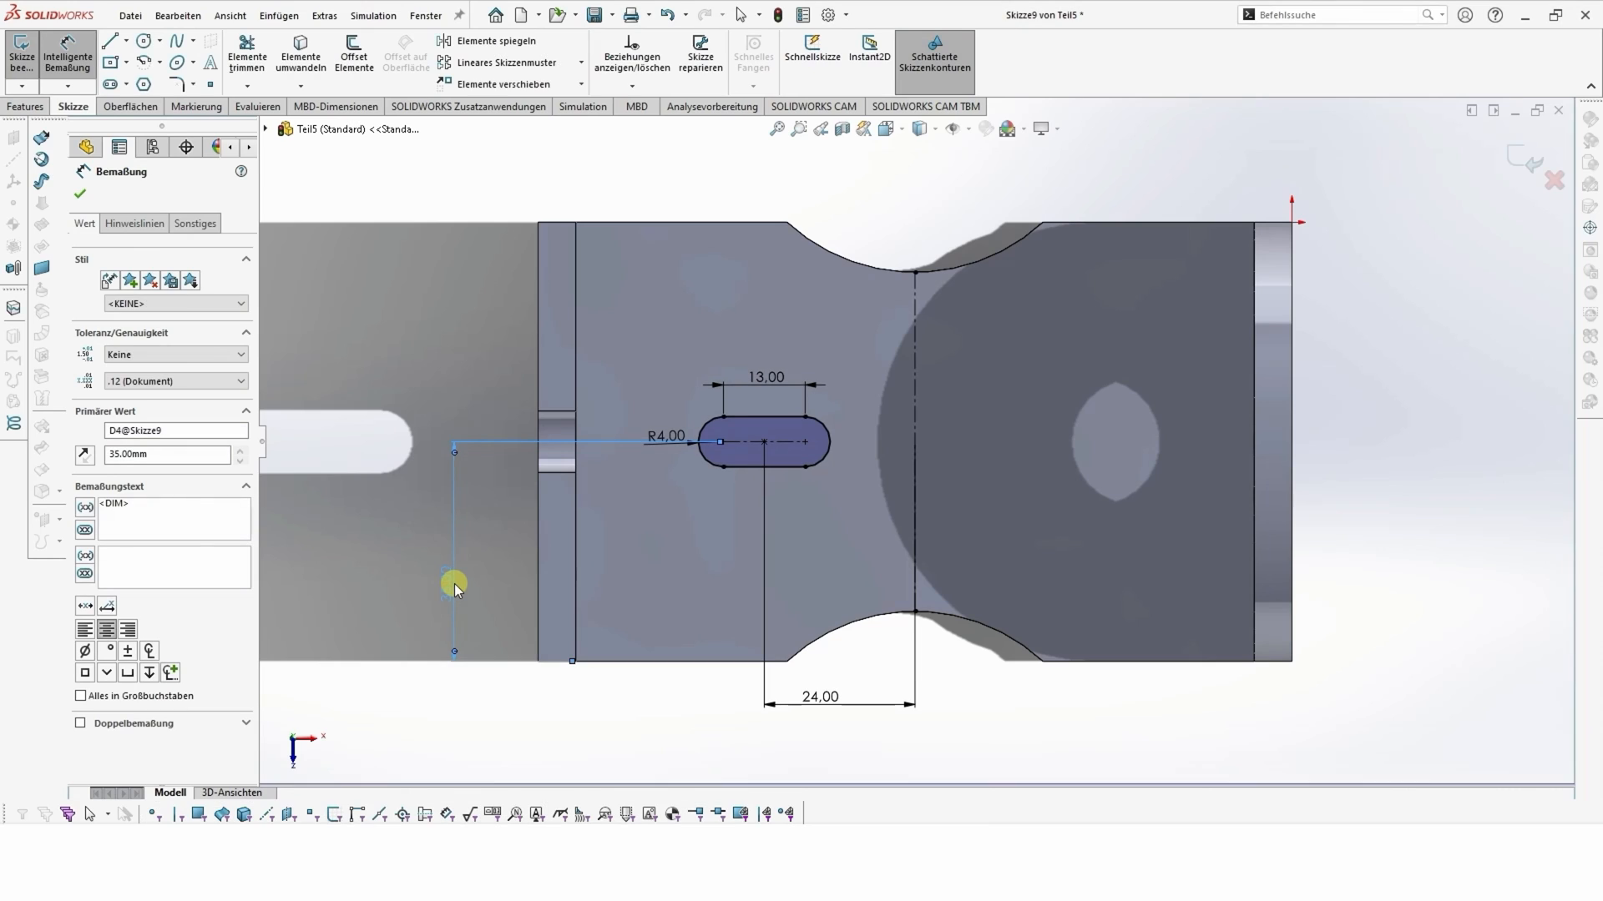
pyautogui.press('z')
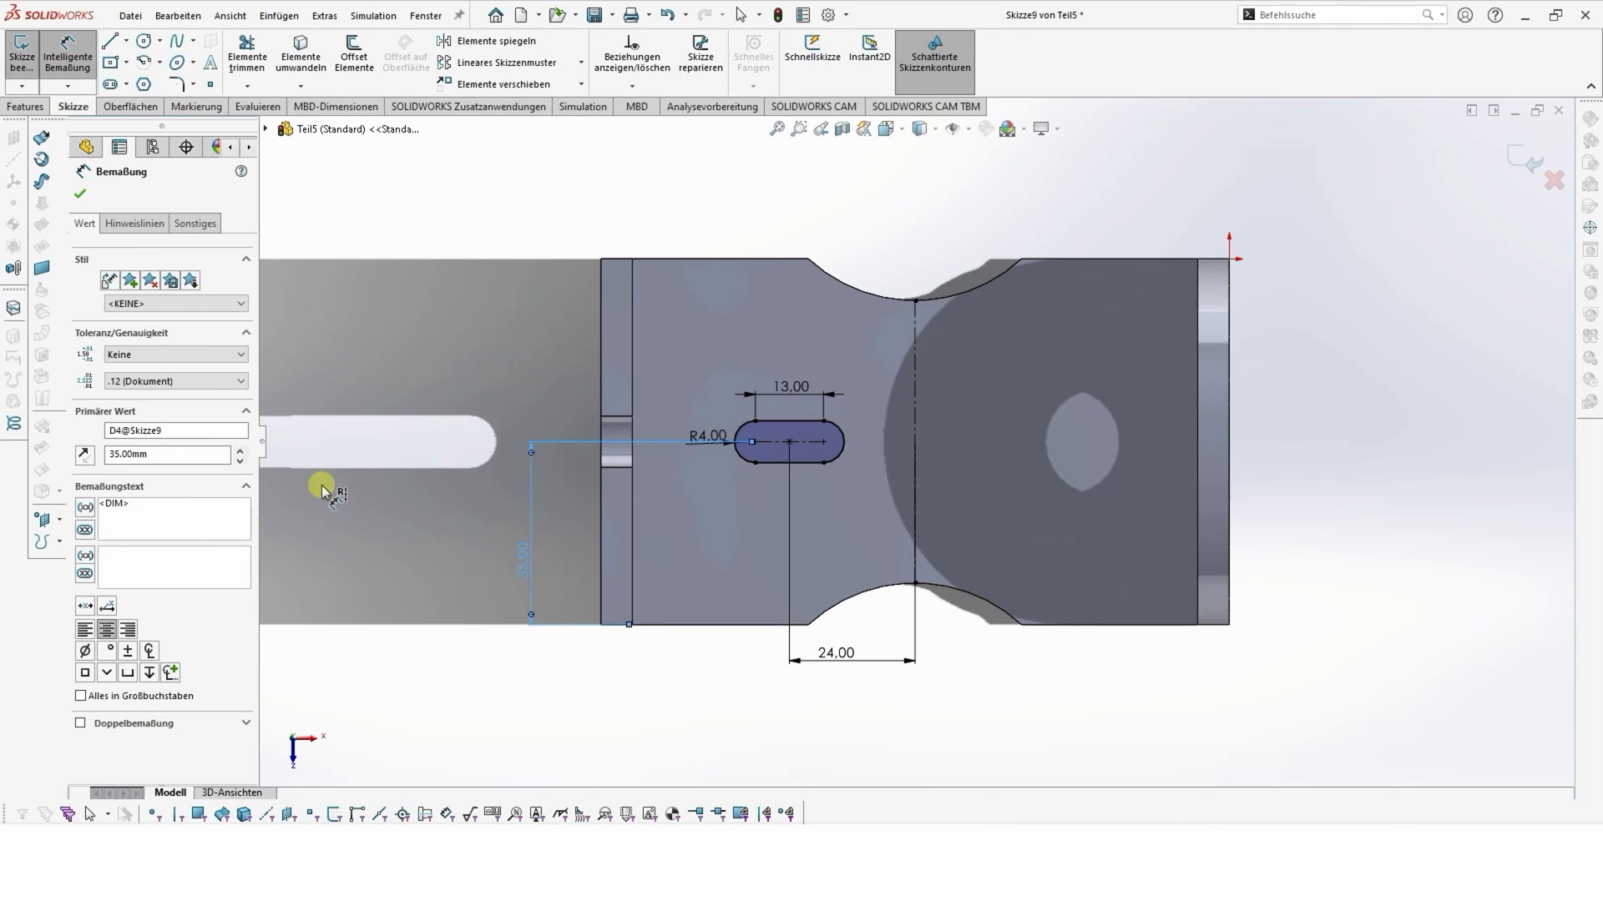
pyautogui.click(79, 194)
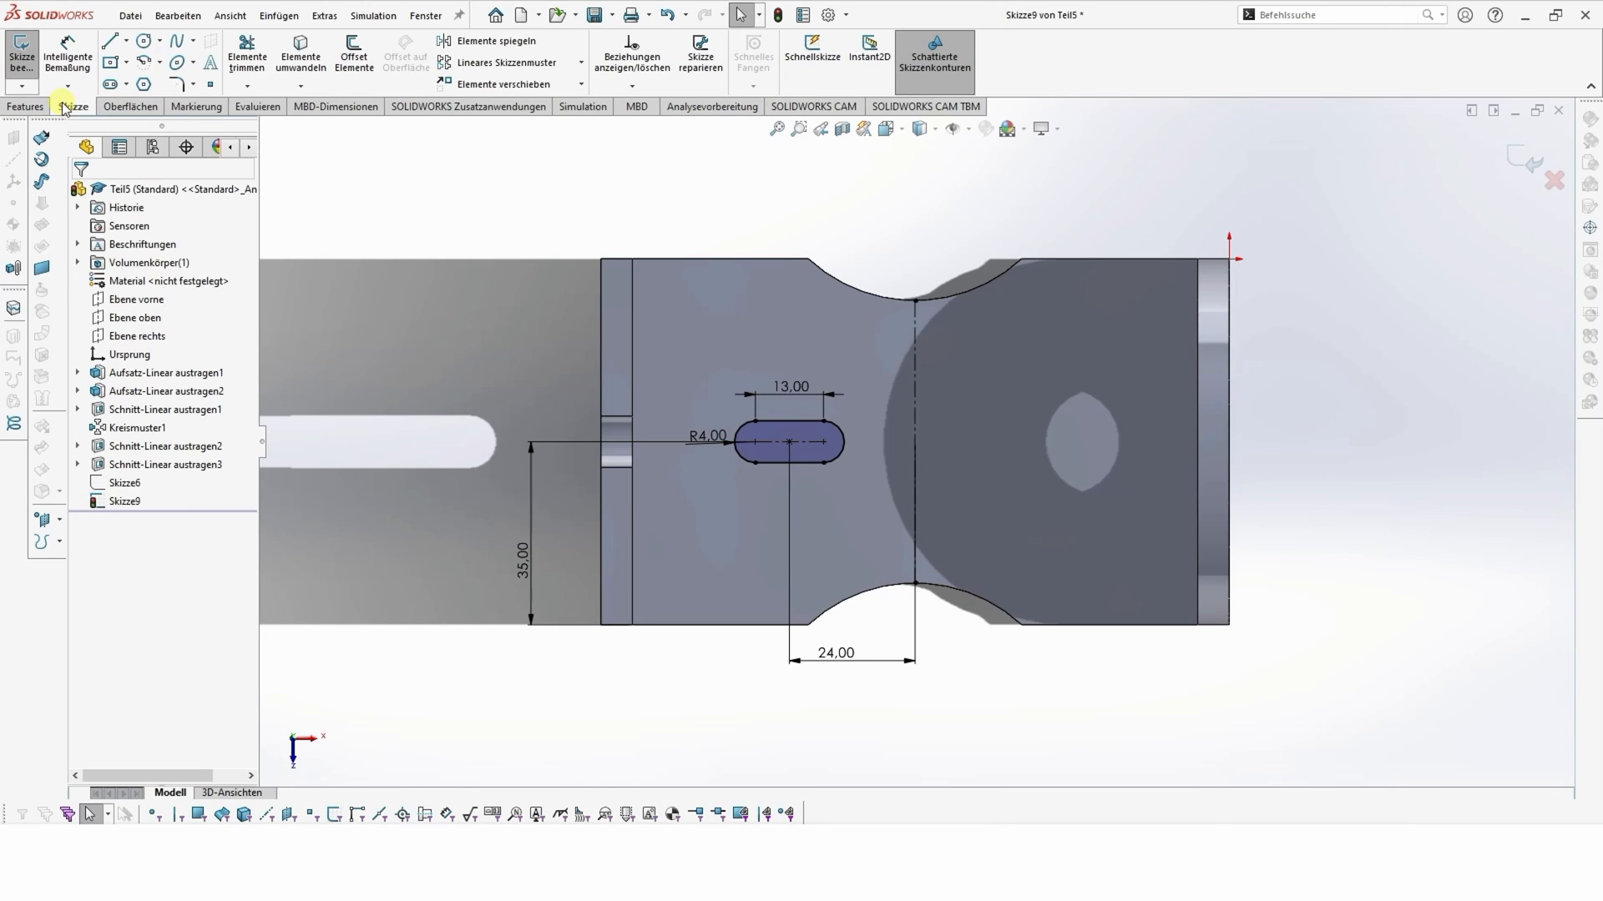
# - Mirror the sketched slot about the construction line between the two curved recesses, keeping the original
pyautogui.click(517, 40)
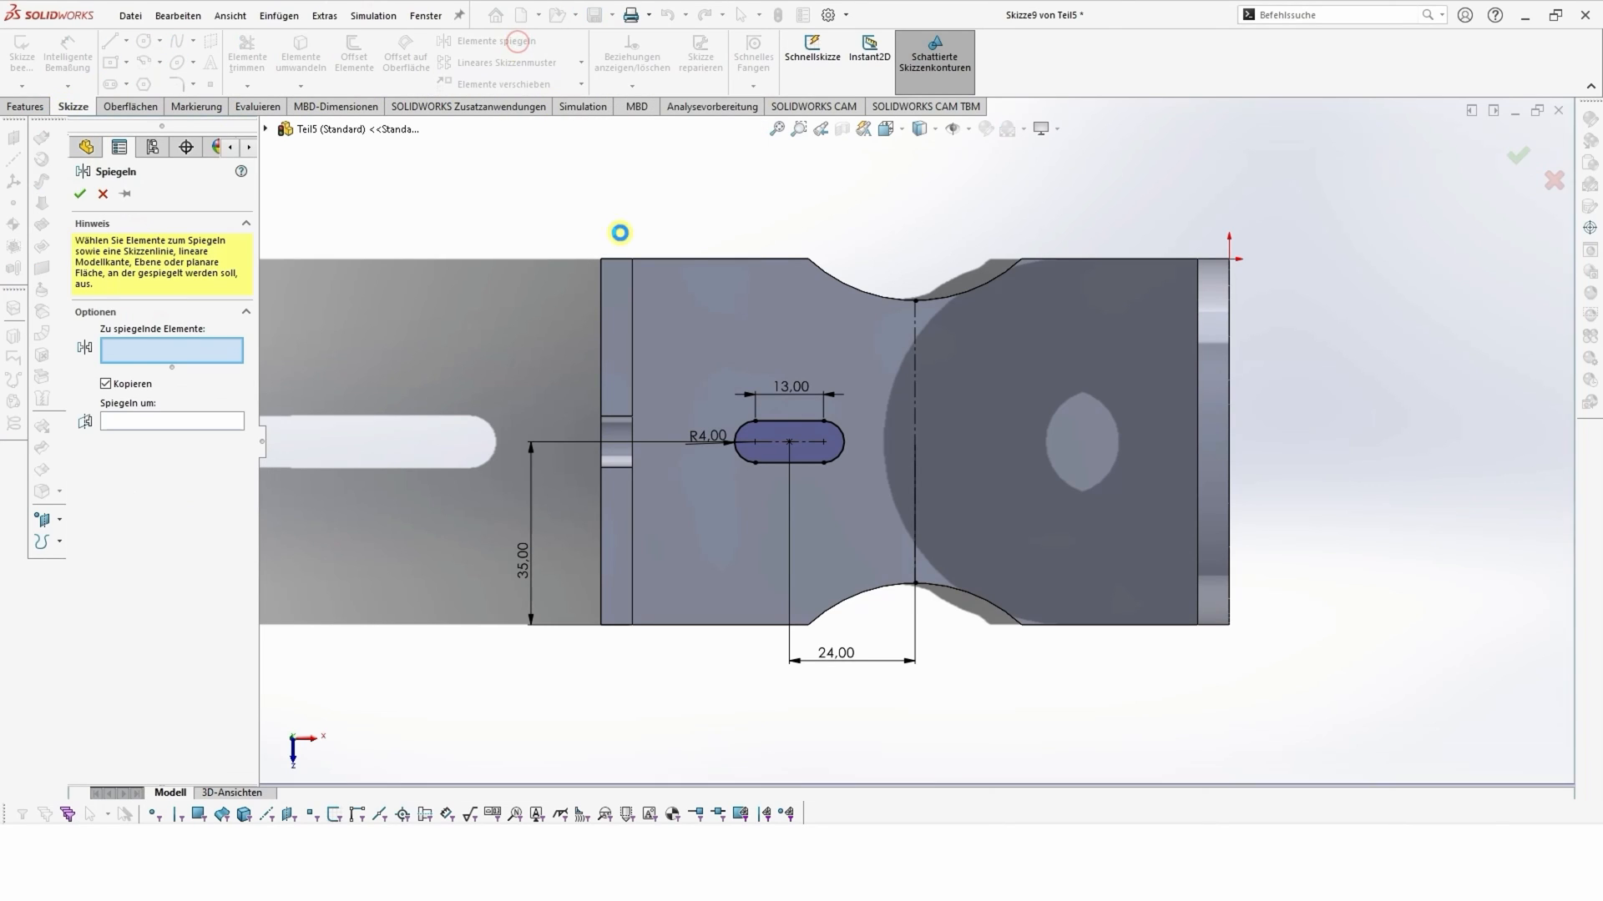
pyautogui.click(817, 437)
pyautogui.click(208, 423)
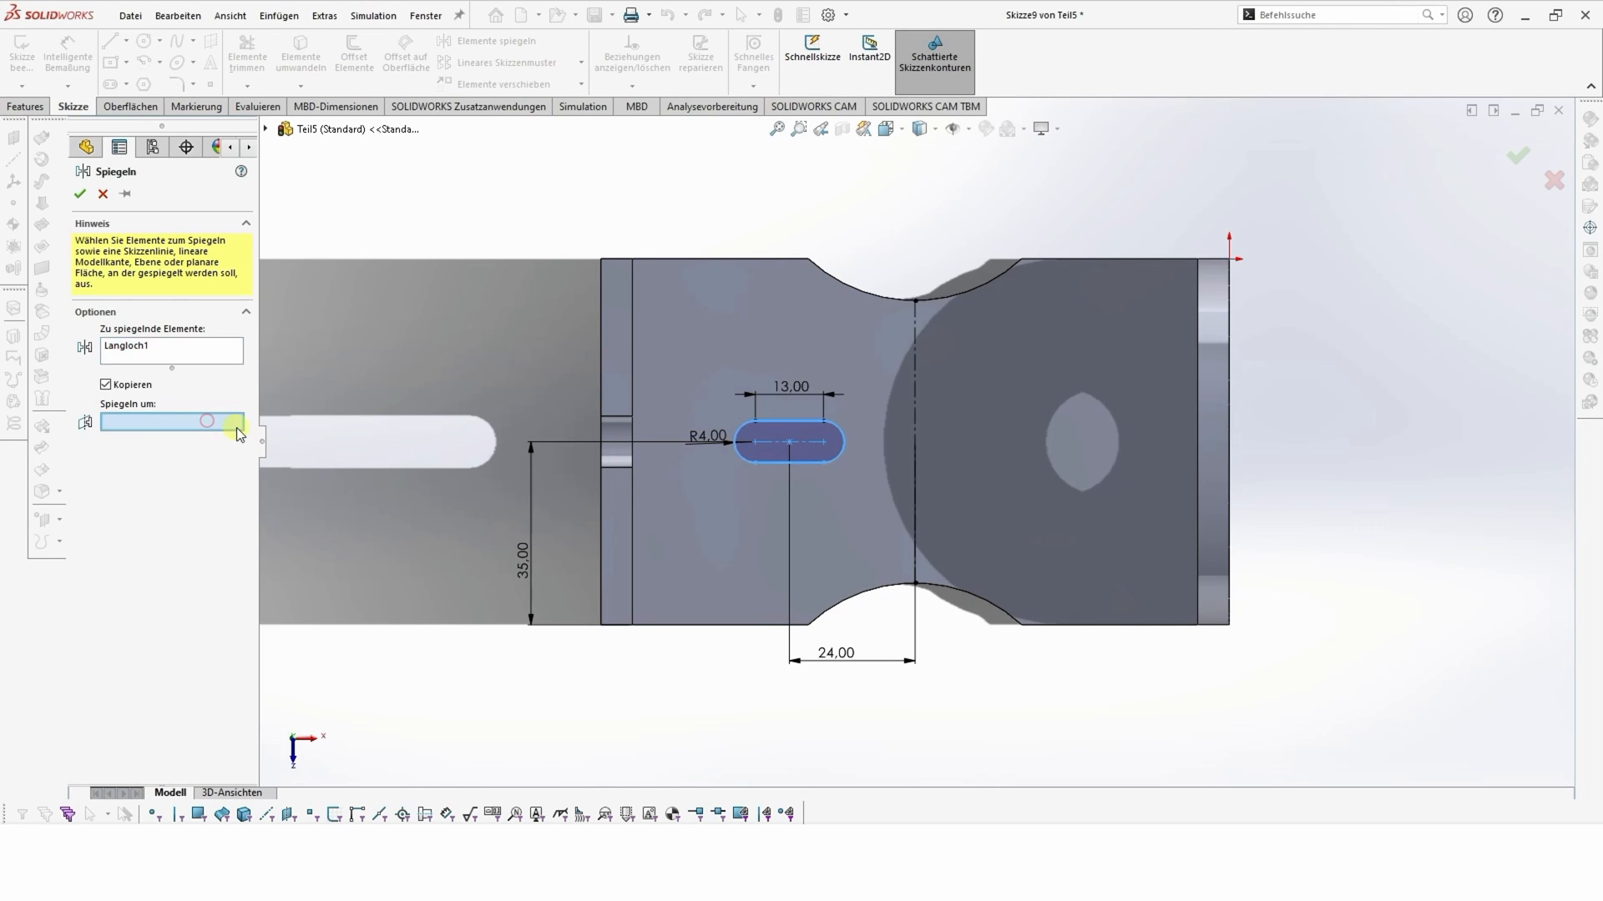
pyautogui.click(912, 469)
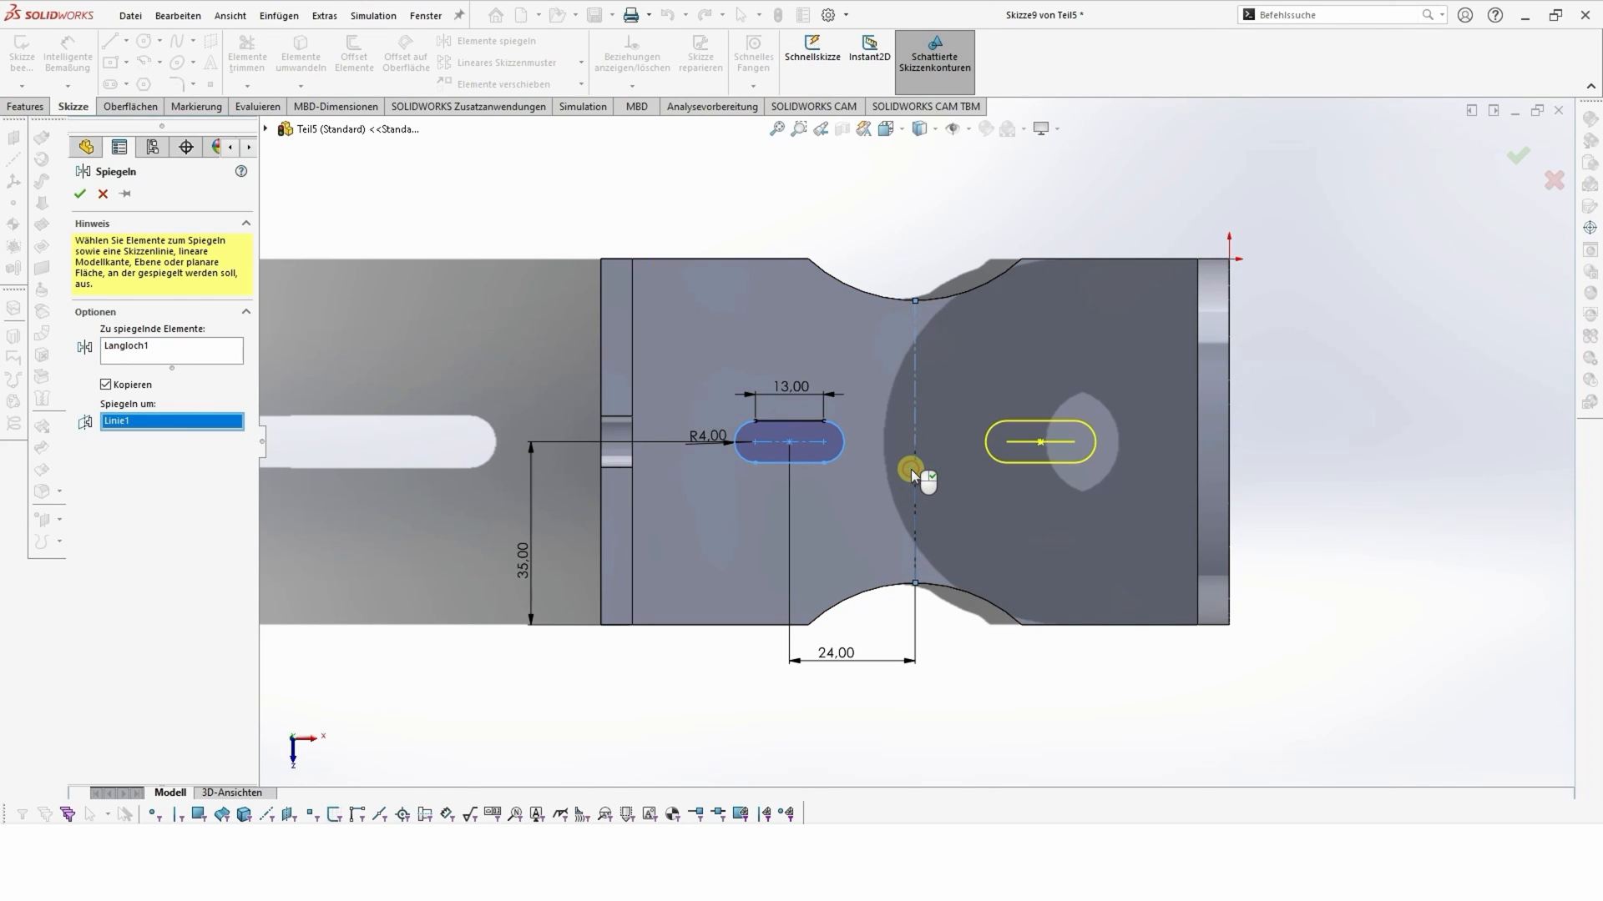
pyautogui.click(77, 194)
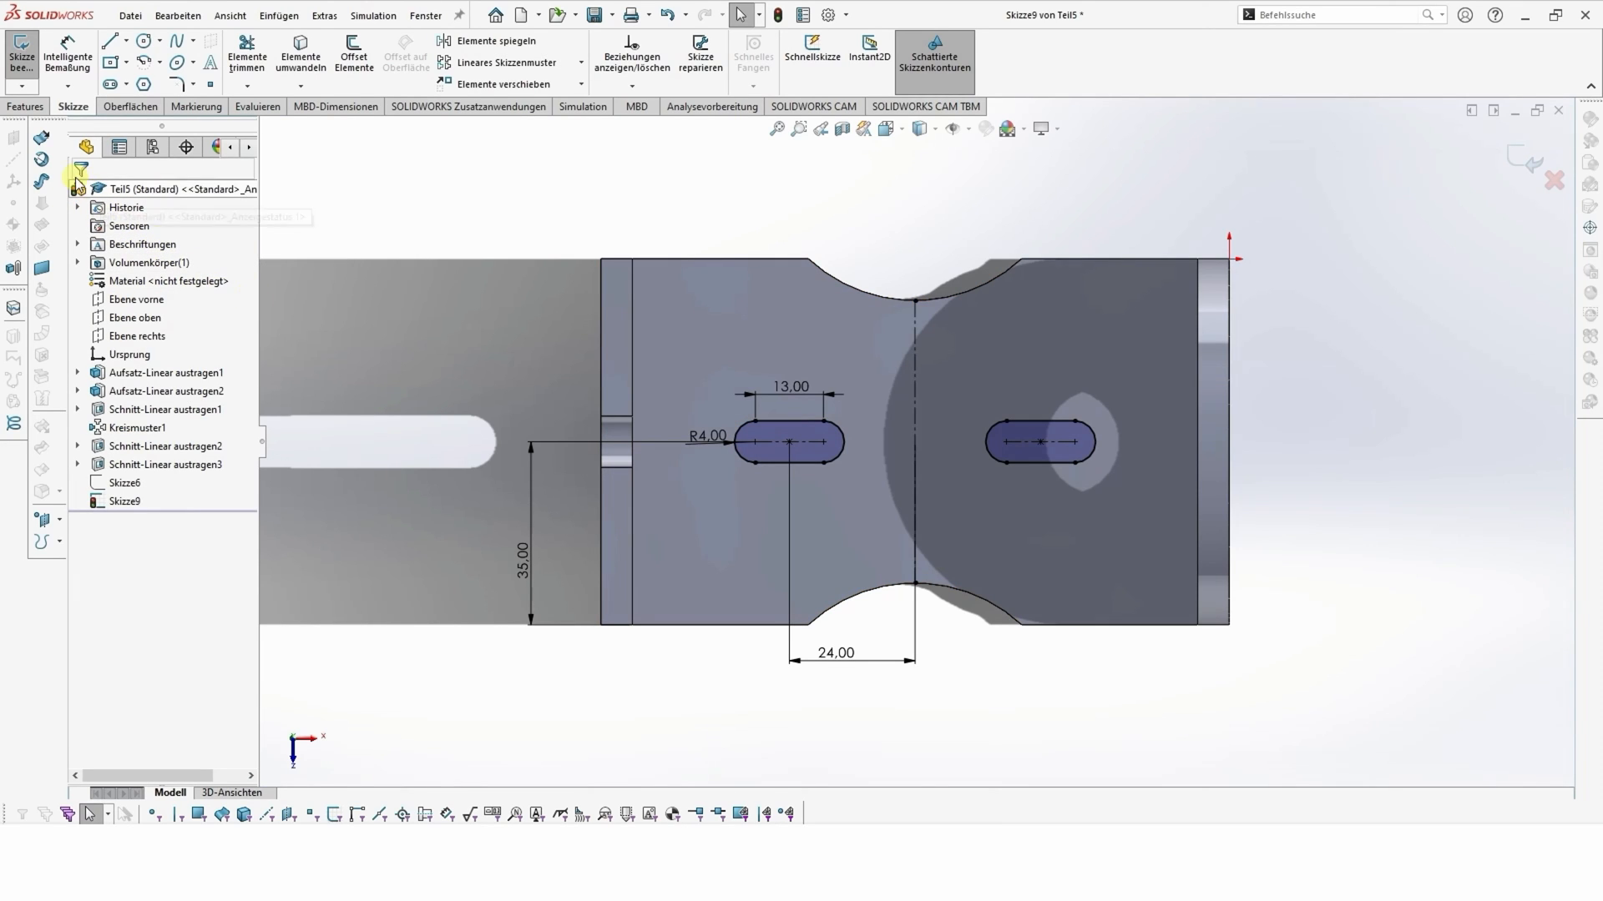
# - Cut both slots through the base with a blind extruded cut 21 mm deep
pyautogui.click(34, 106)
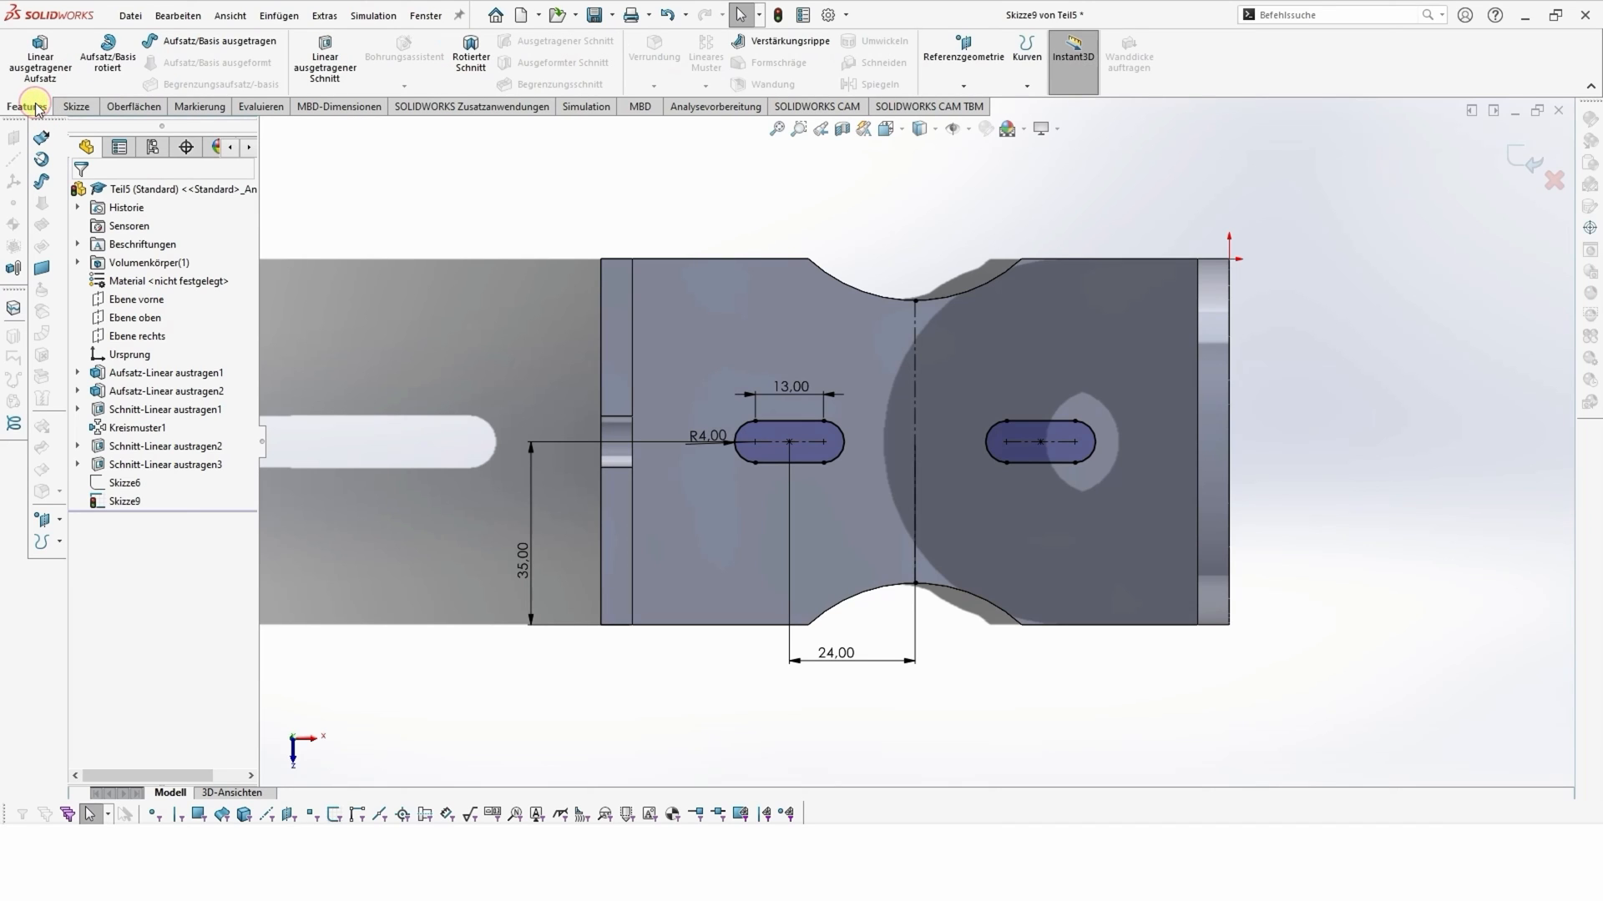
pyautogui.click(324, 51)
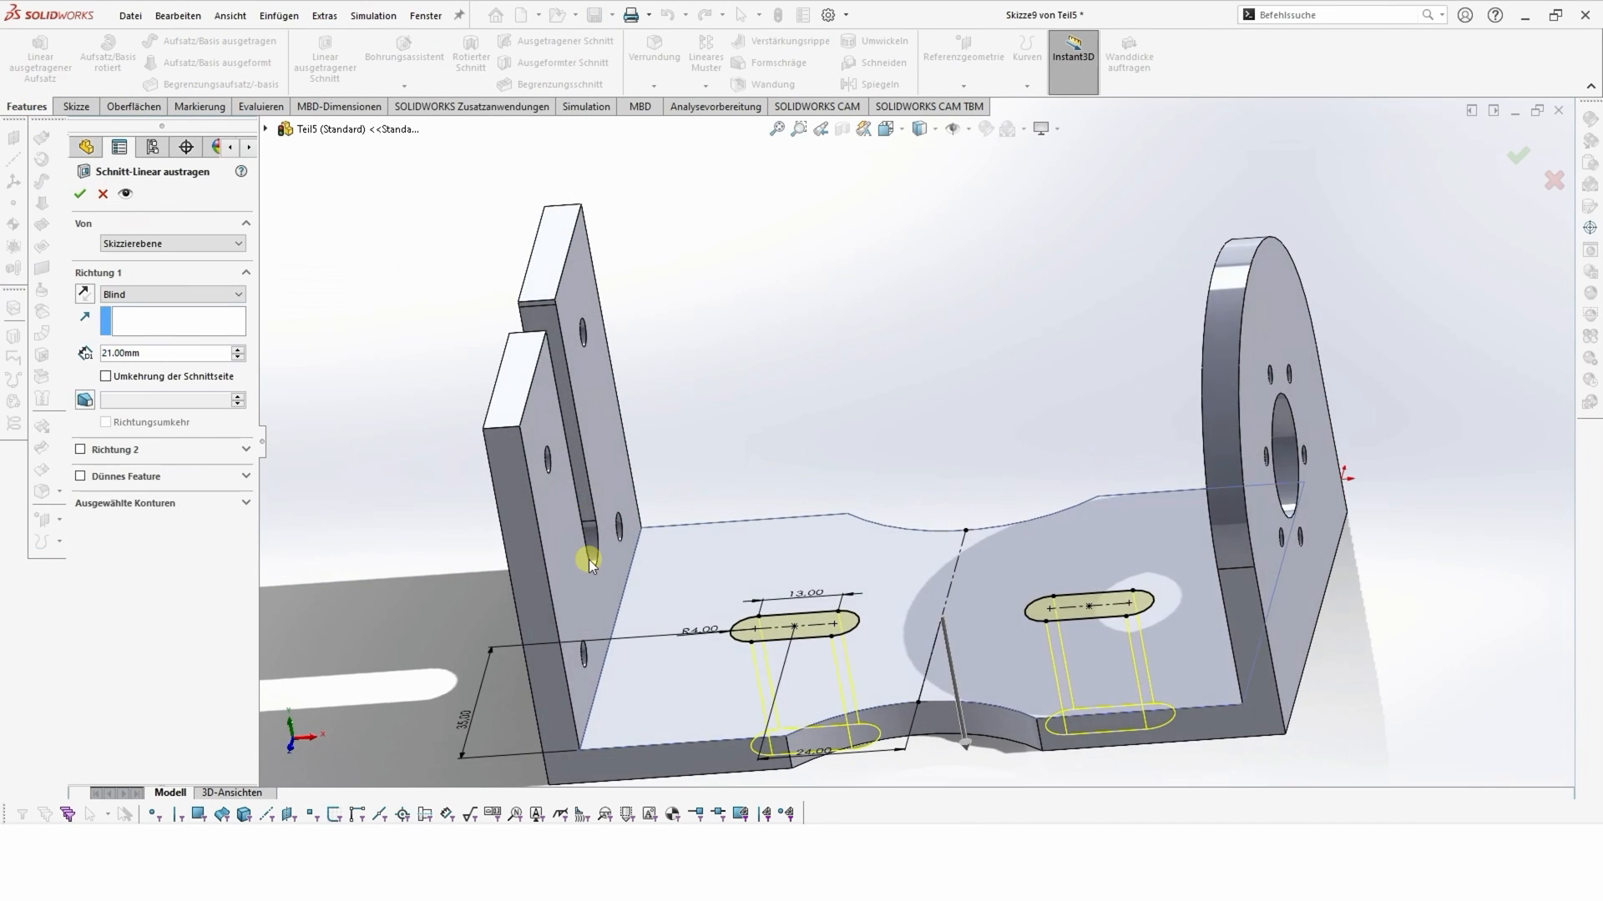
pyautogui.moveTo(773, 732); pyautogui.dragTo(753, 666, button='middle')
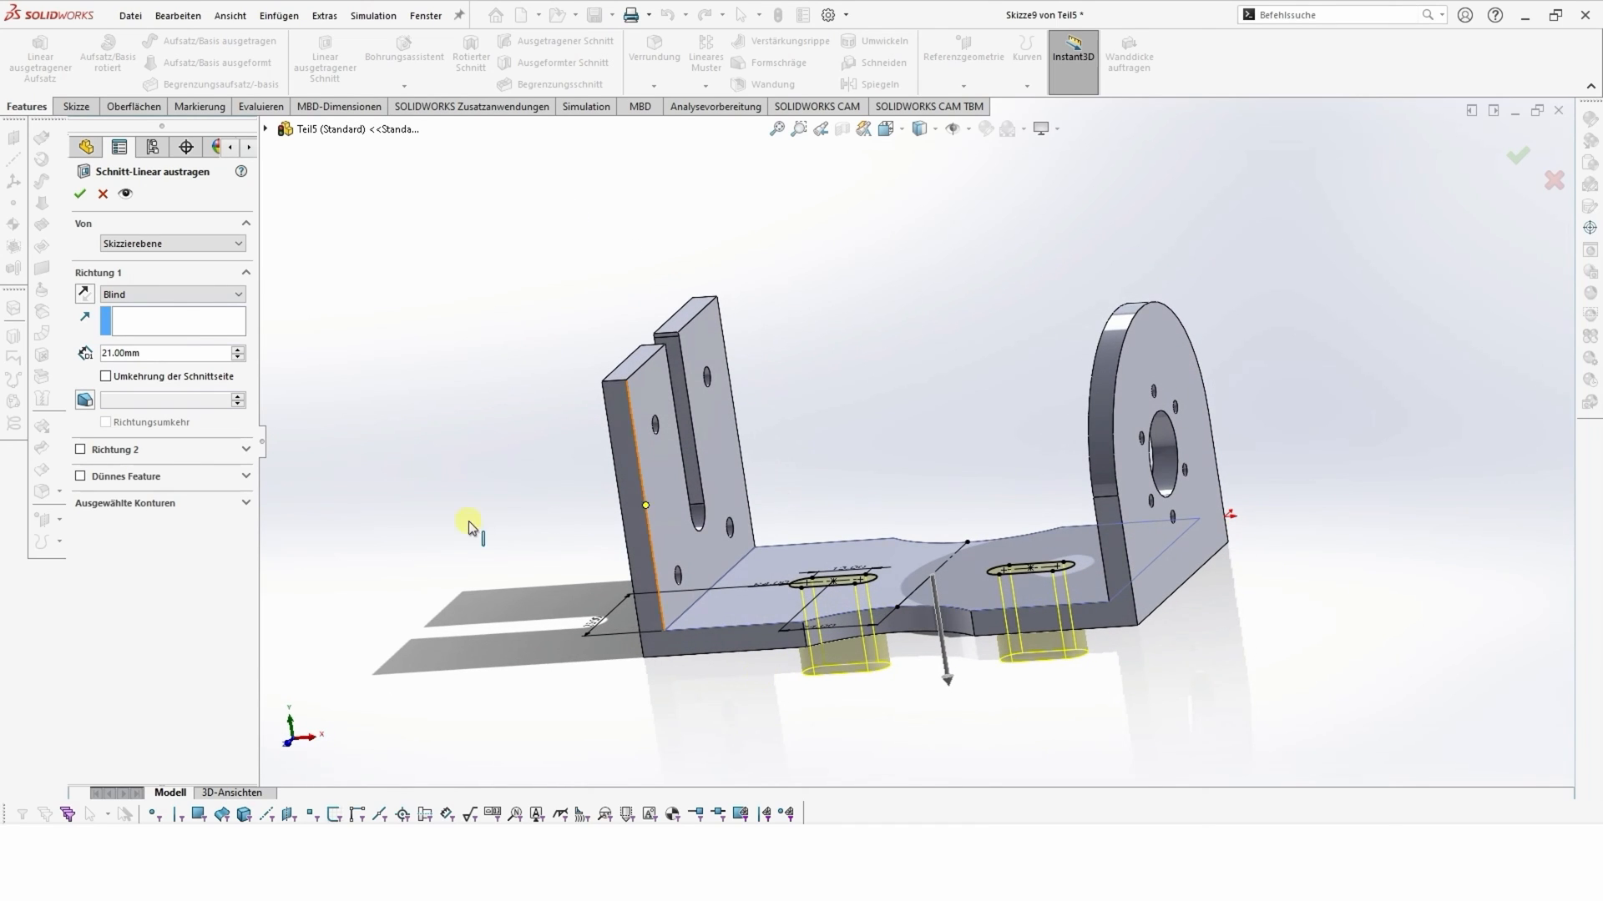
pyautogui.click(80, 196)
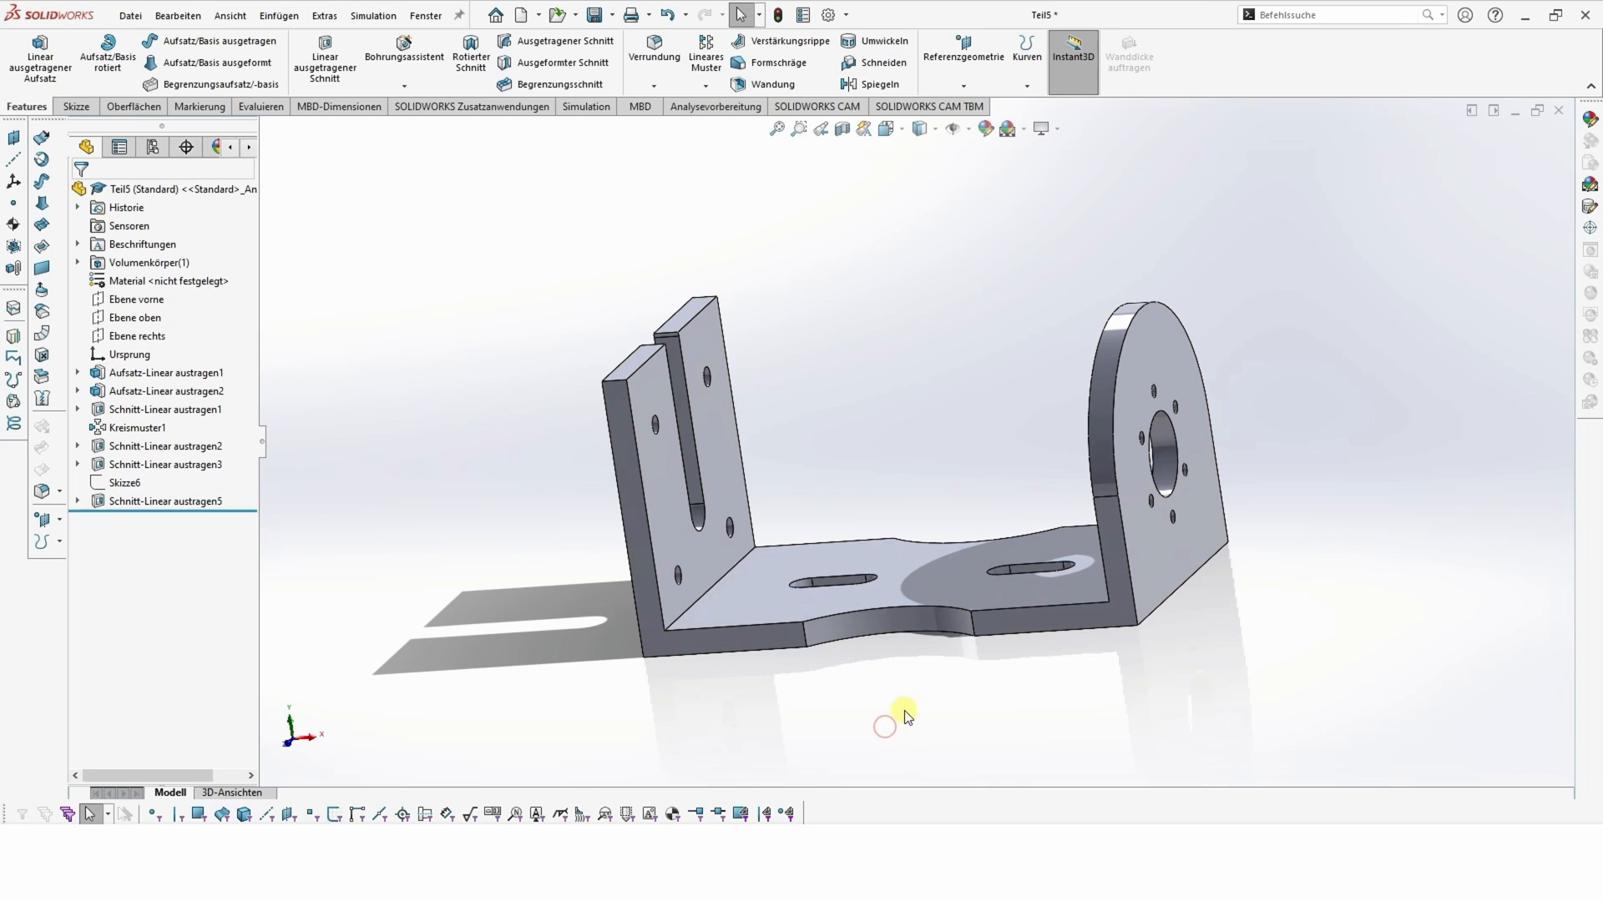
# - Fillet the two inner edges where the legs meet the base with a 2 mm radius
pyautogui.moveTo(905, 716); pyautogui.dragTo(880, 744, button='middle')
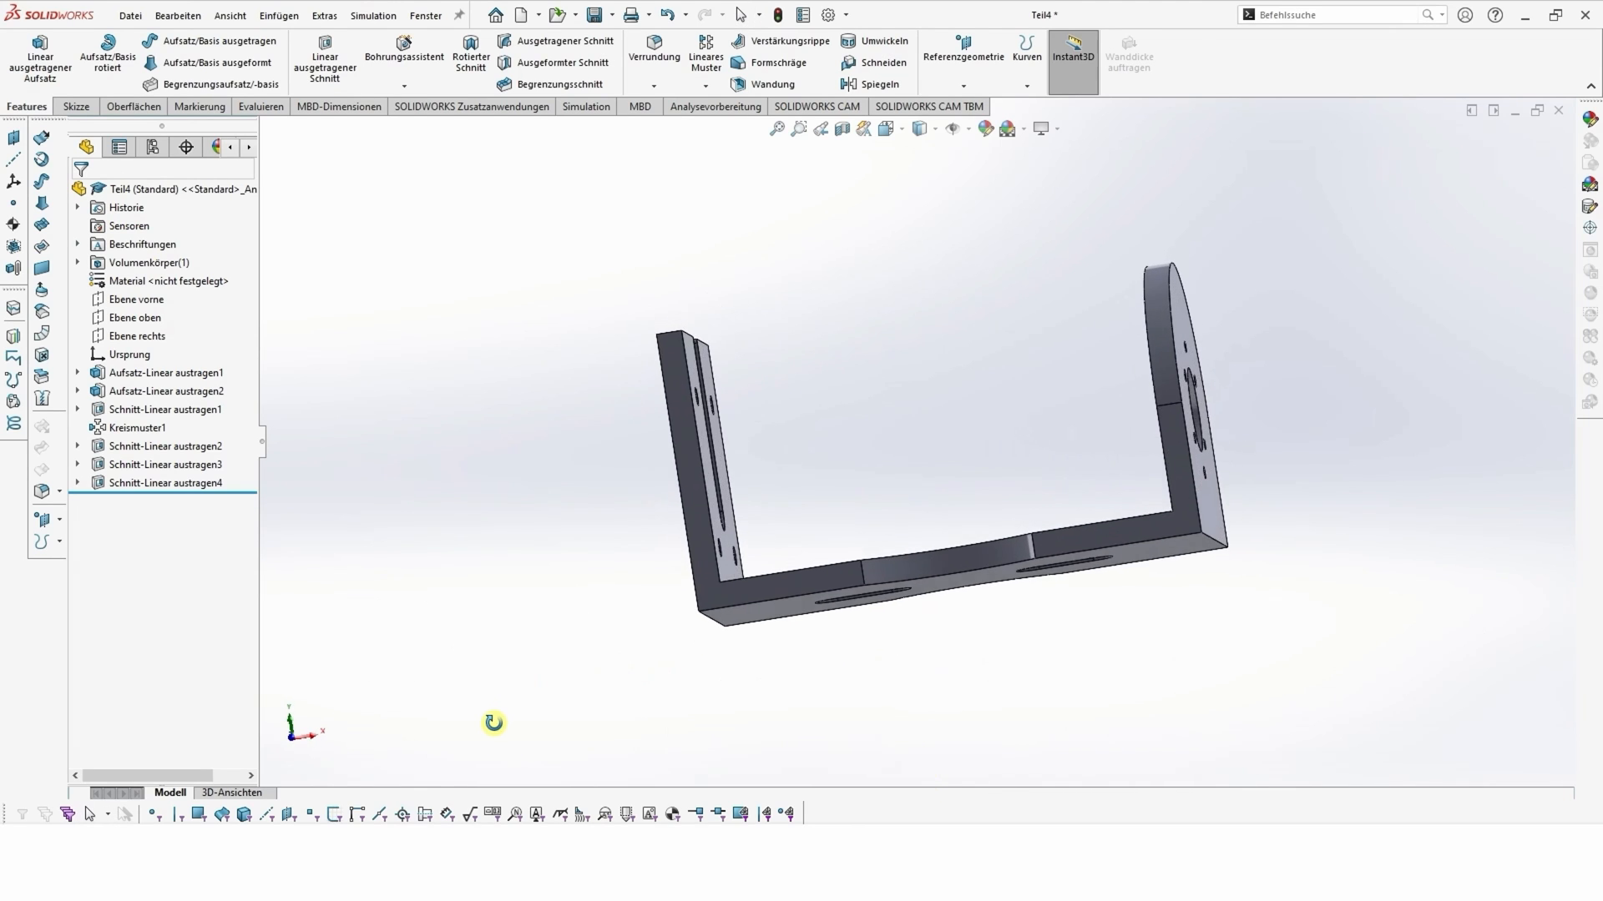
pyautogui.moveTo(493, 723); pyautogui.dragTo(794, 762, button='middle')
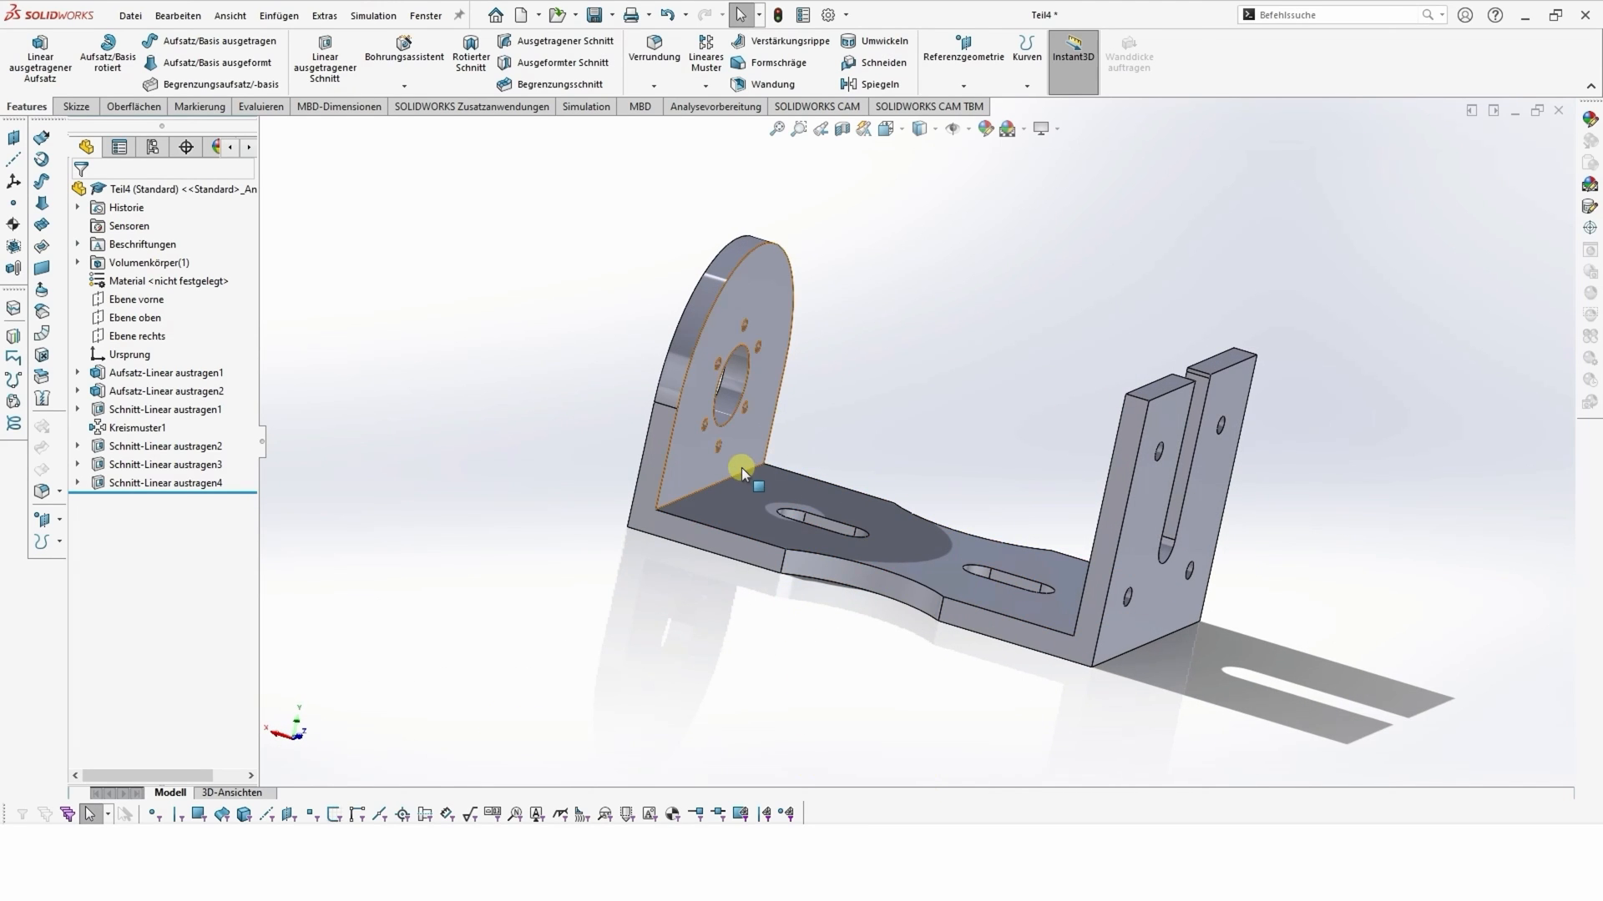
pyautogui.moveTo(751, 518); pyautogui.dragTo(796, 645, button='middle')
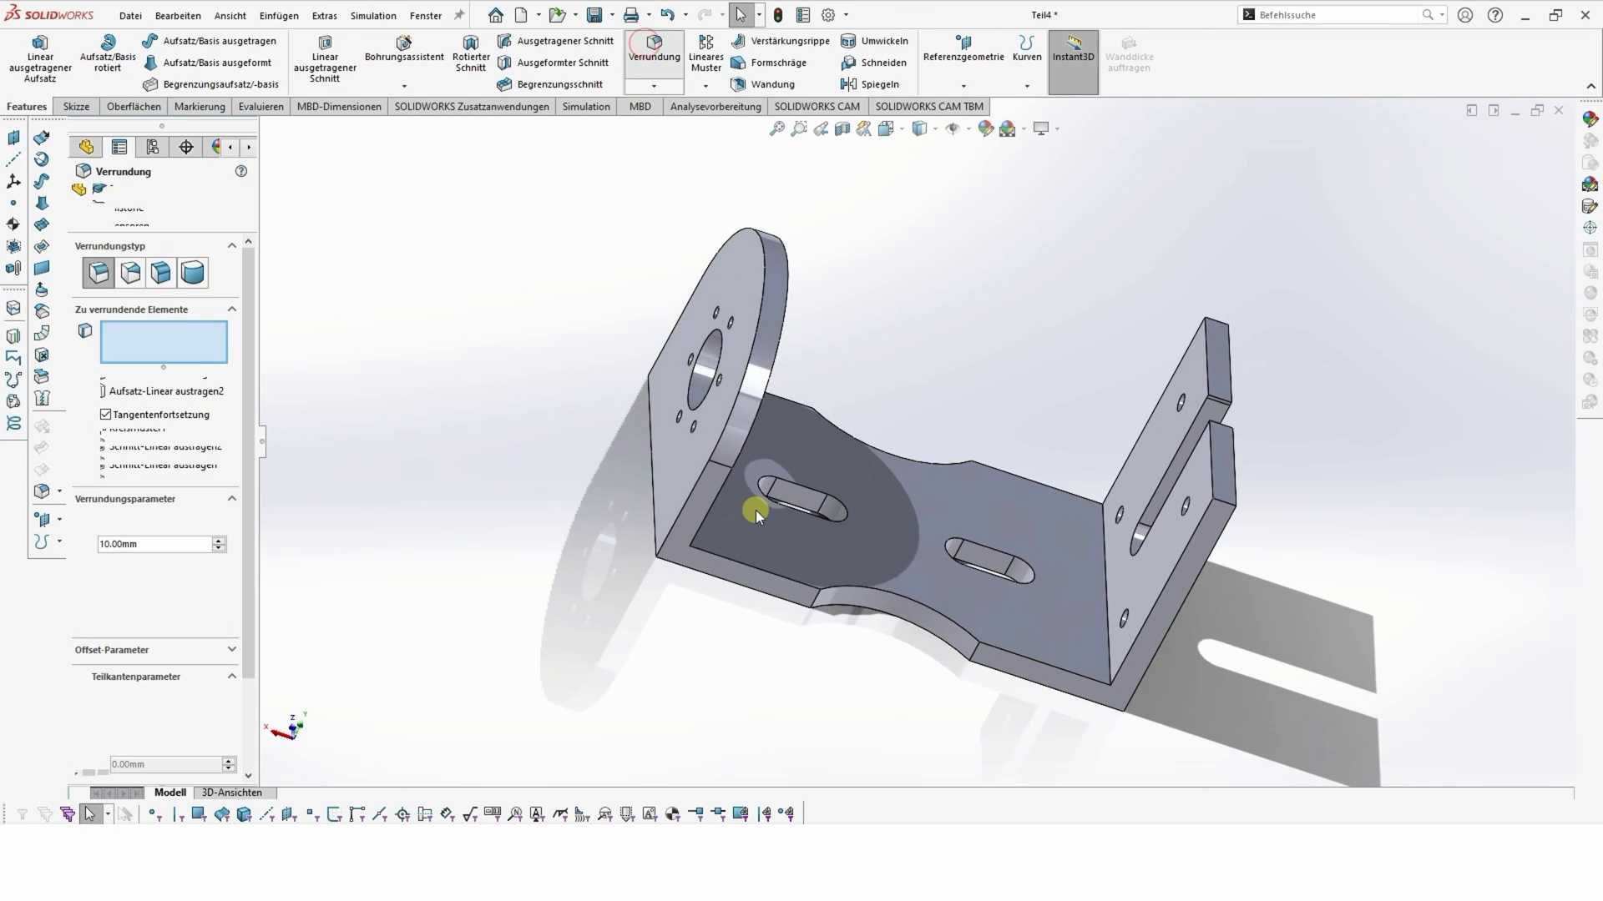
pyautogui.click(1106, 592)
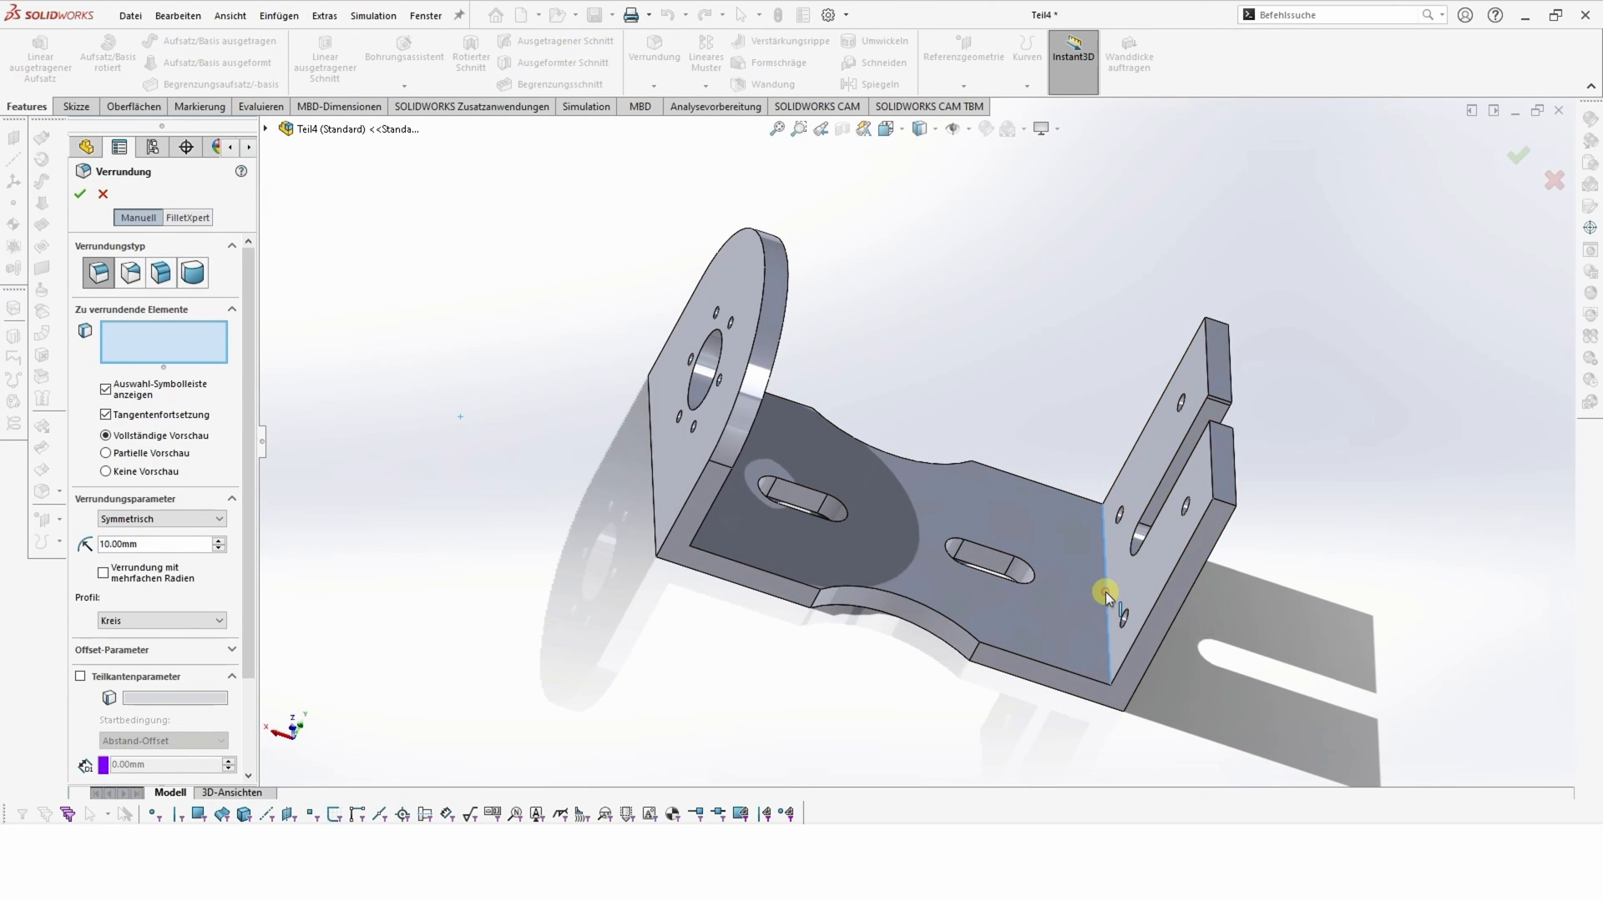
pyautogui.moveTo(1035, 613); pyautogui.dragTo(923, 636, button='middle')
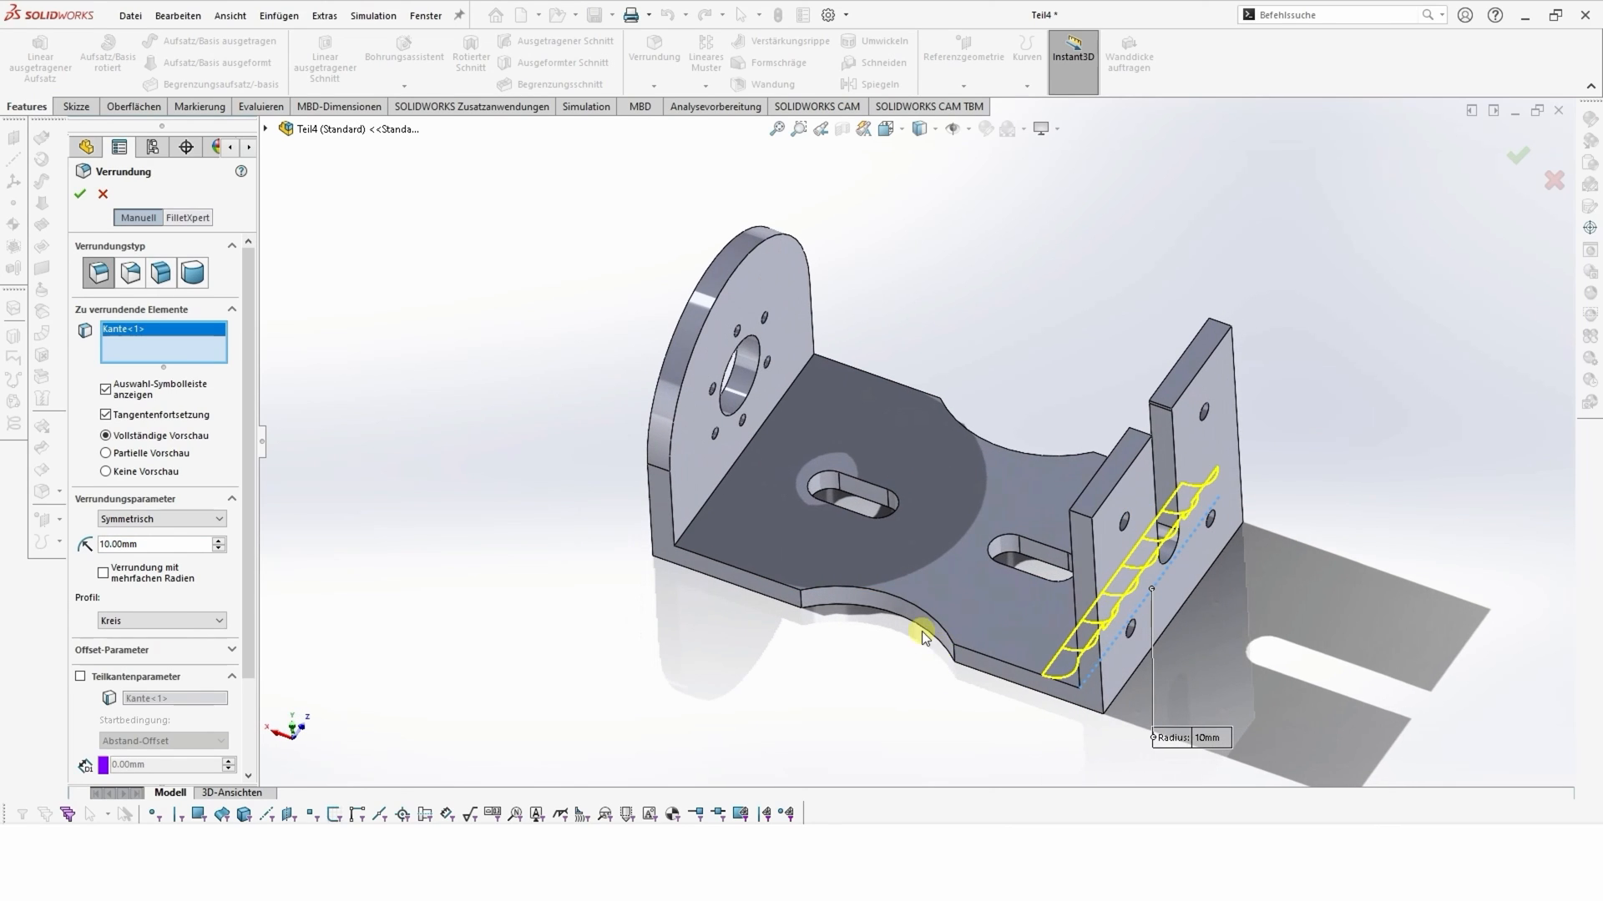
pyautogui.click(728, 475)
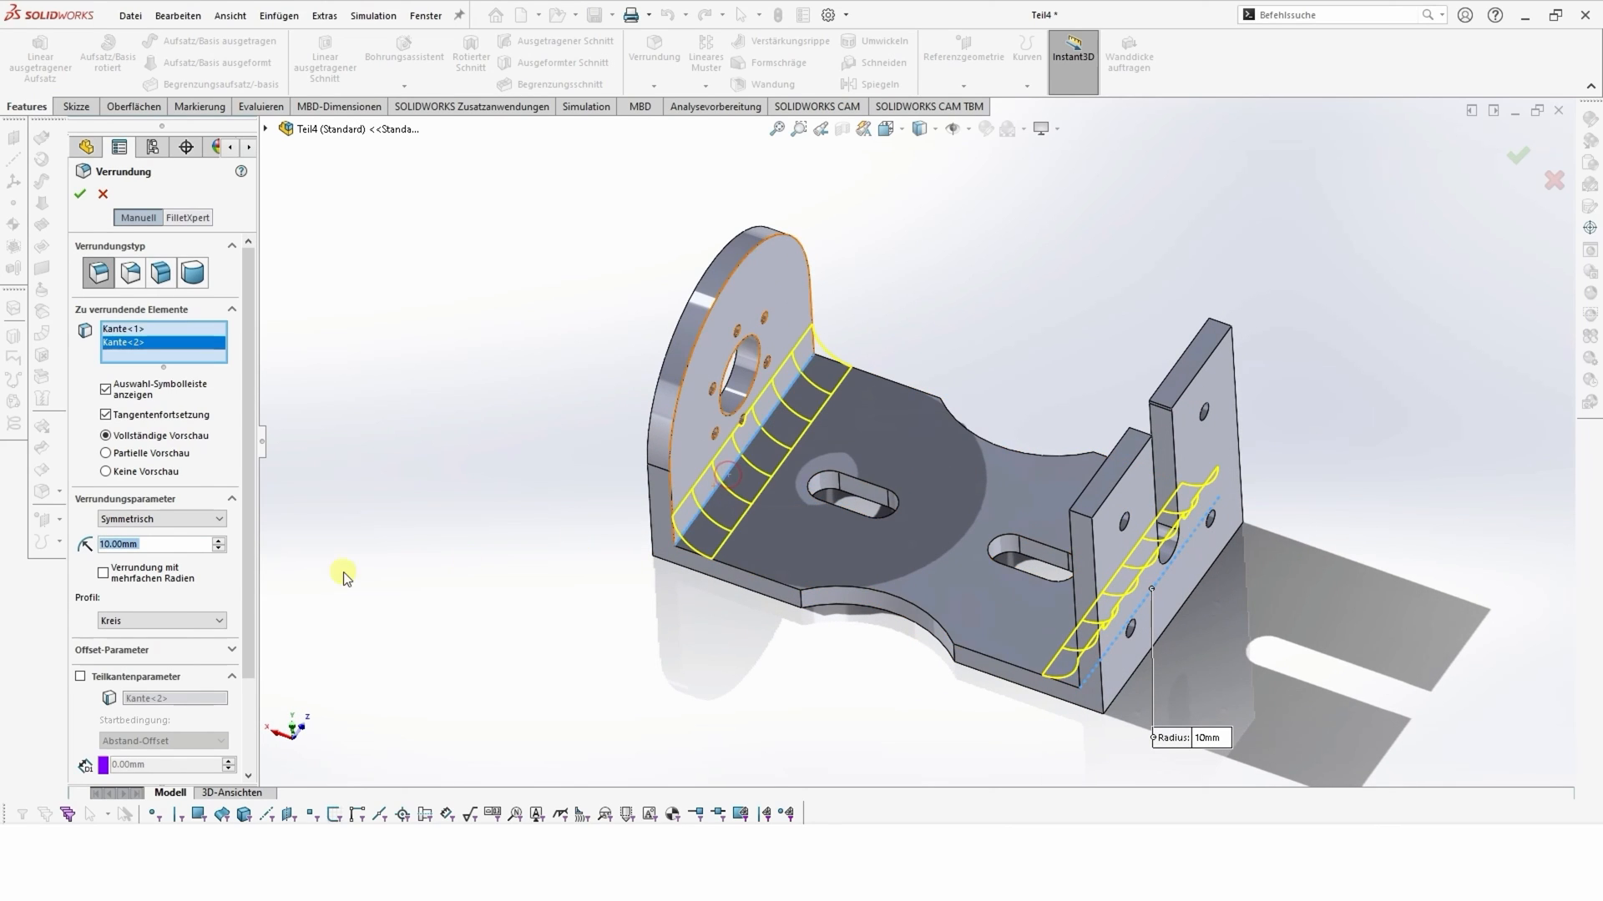
pyautogui.write('2')
pyautogui.press('Return')
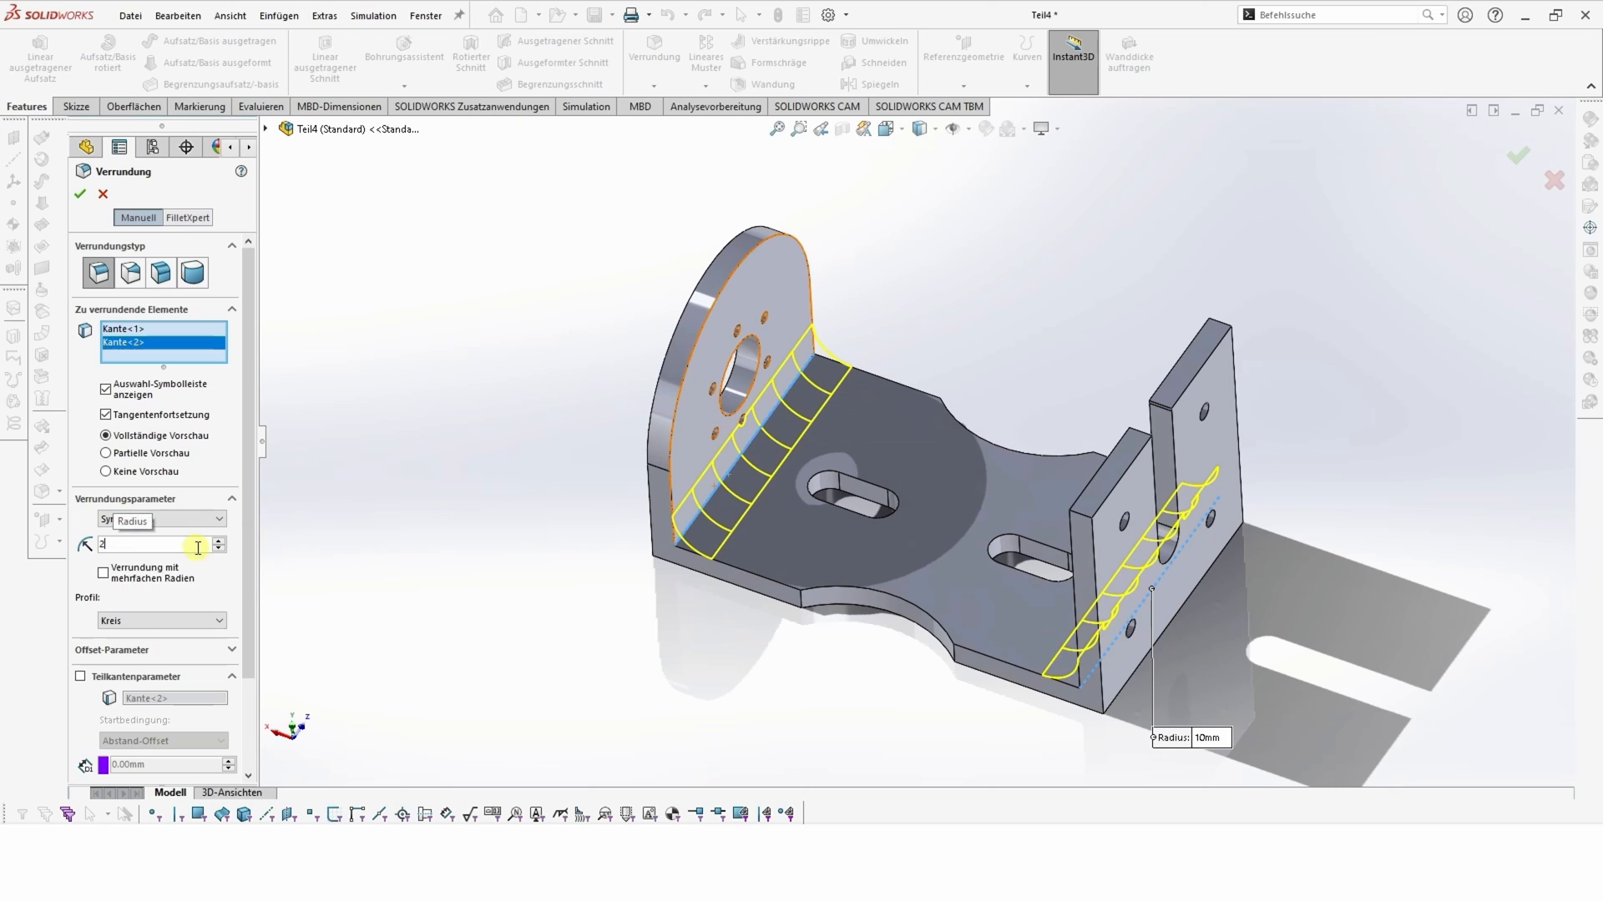
pyautogui.moveTo(738, 703); pyautogui.dragTo(818, 725, button='middle')
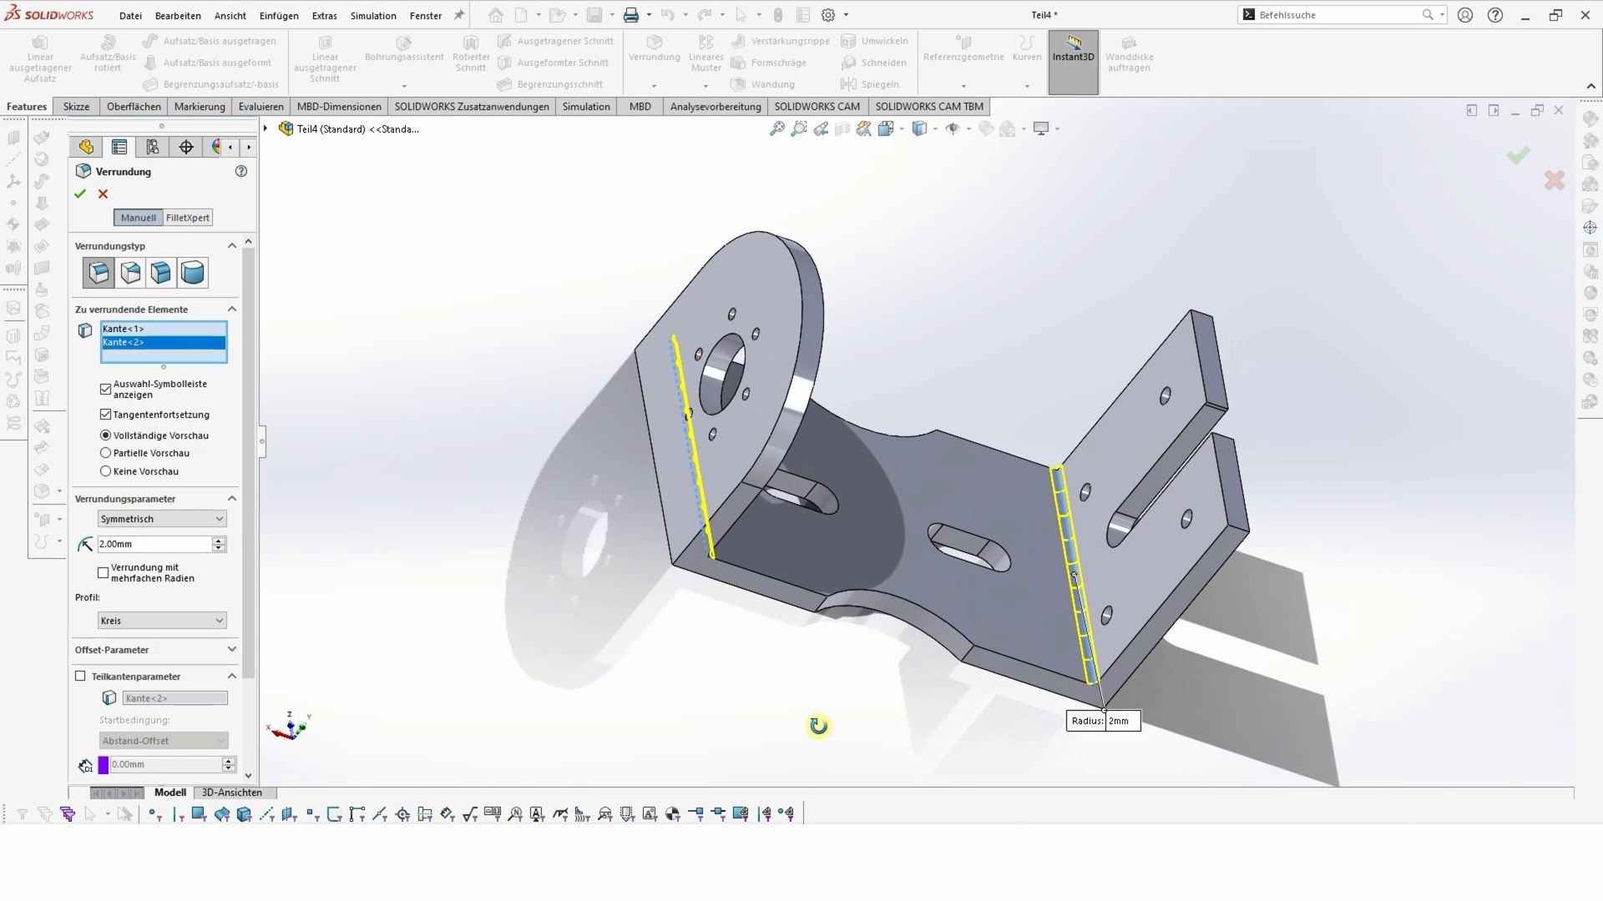
pyautogui.click(84, 193)
# - Fillet the two outer bend edges between the base's underside and the legs with a 4 mm radius
pyautogui.moveTo(722, 673); pyautogui.dragTo(781, 634, button='middle')
pyautogui.moveTo(773, 554); pyautogui.dragTo(809, 561, button='middle')
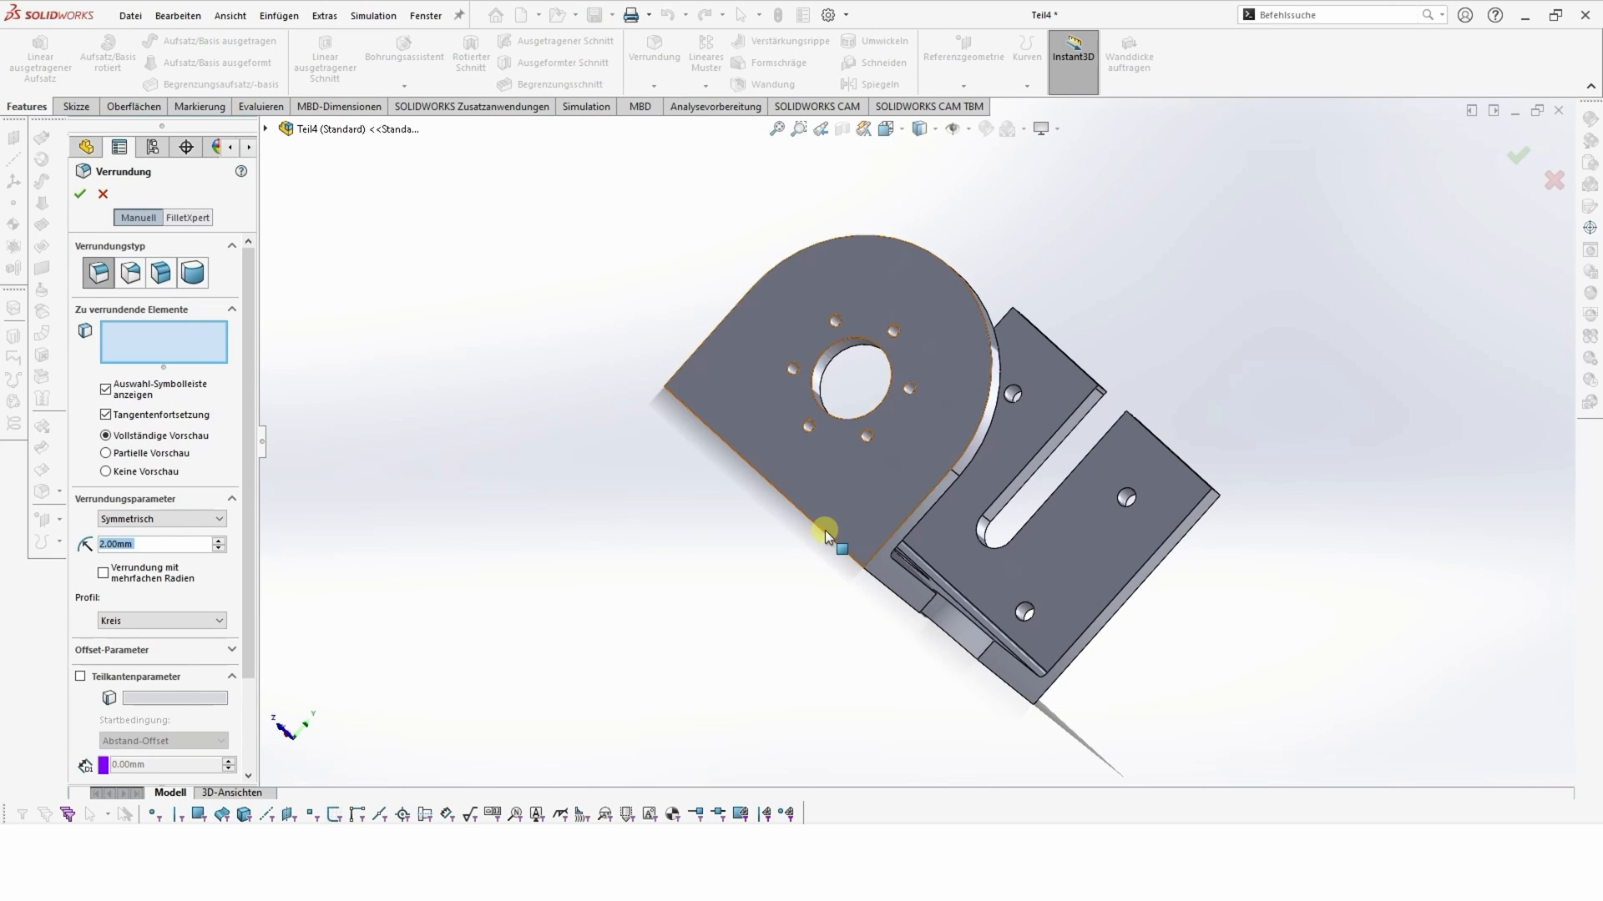
pyautogui.moveTo(821, 533); pyautogui.dragTo(881, 533, button='middle')
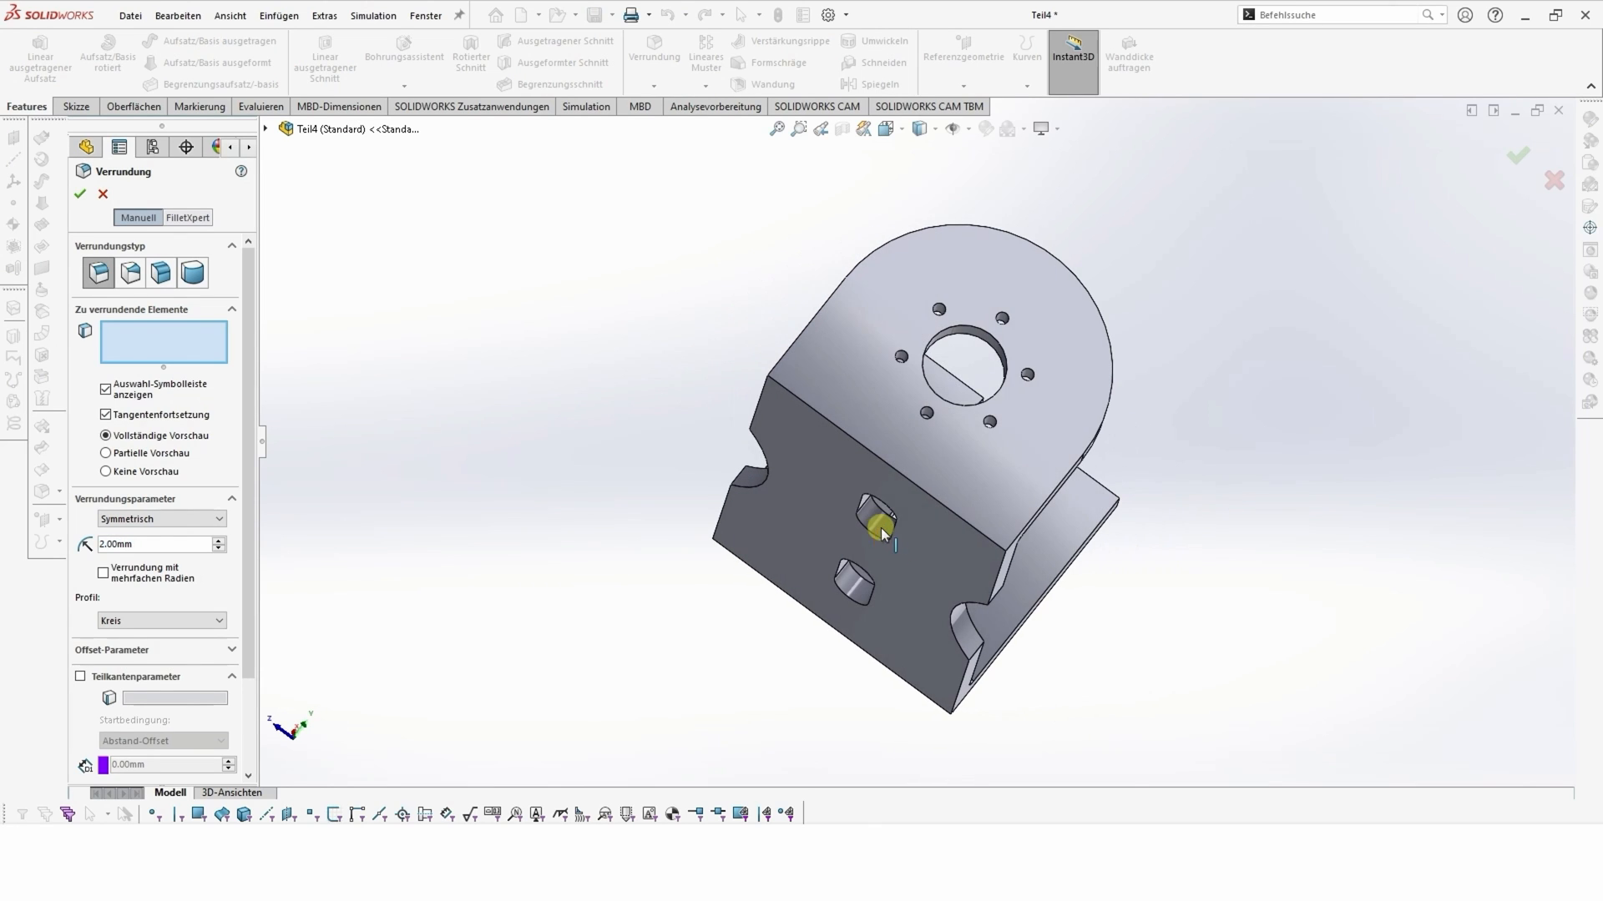
pyautogui.click(908, 478)
pyautogui.moveTo(1079, 638); pyautogui.dragTo(951, 564, button='middle')
pyautogui.click(923, 621)
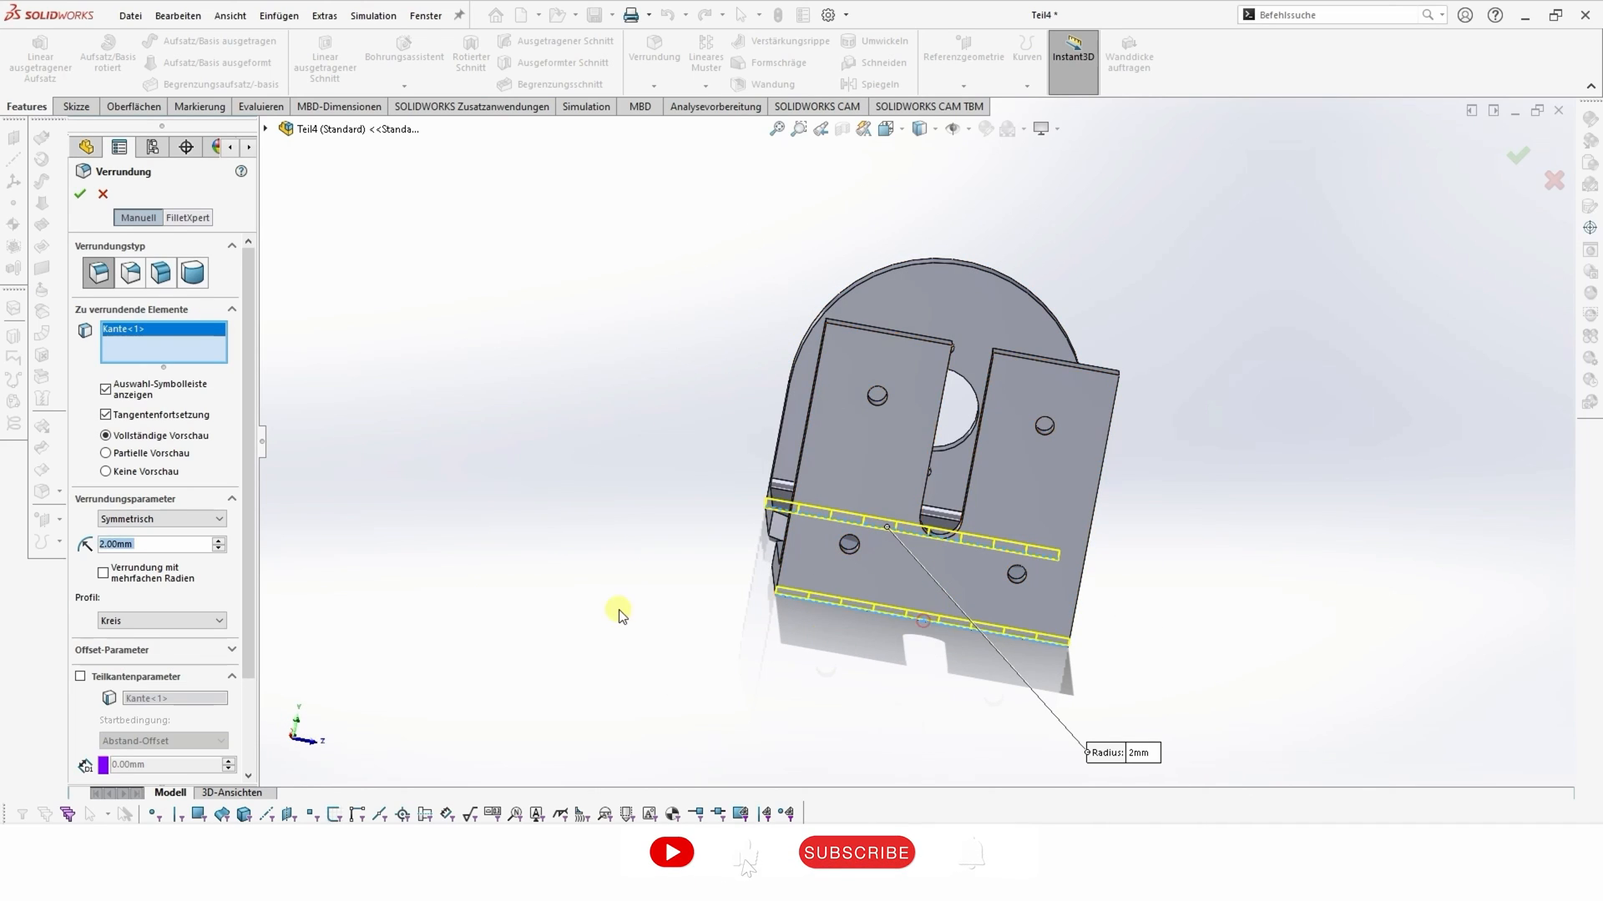
pyautogui.moveTo(609, 608); pyautogui.dragTo(658, 649, button='middle')
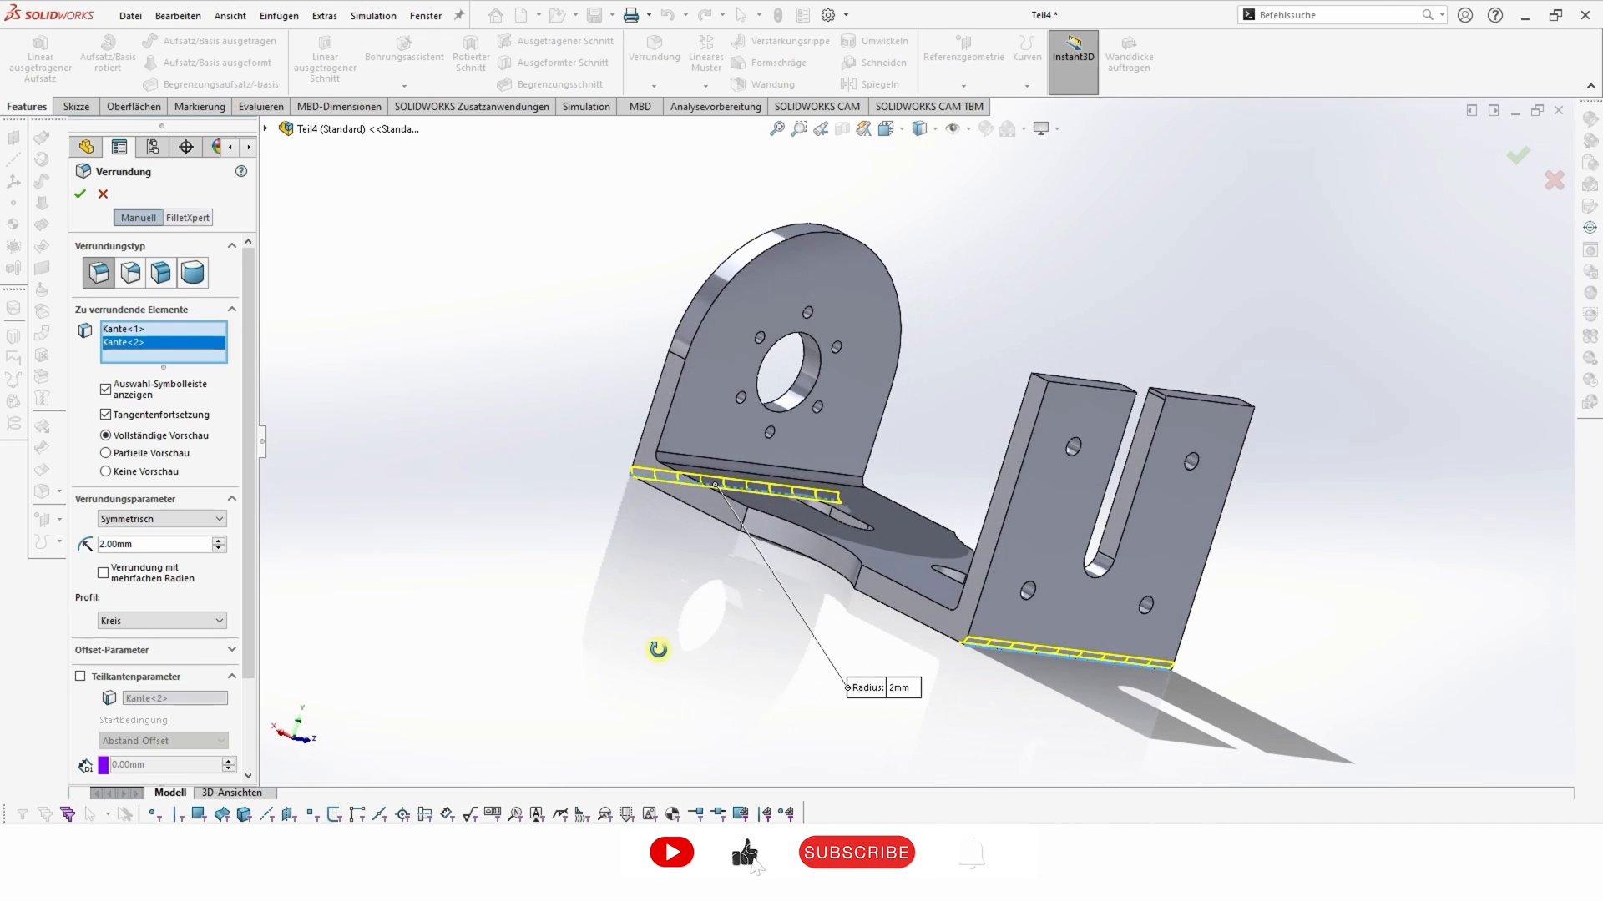
pyautogui.click(178, 542)
pyautogui.write('4')
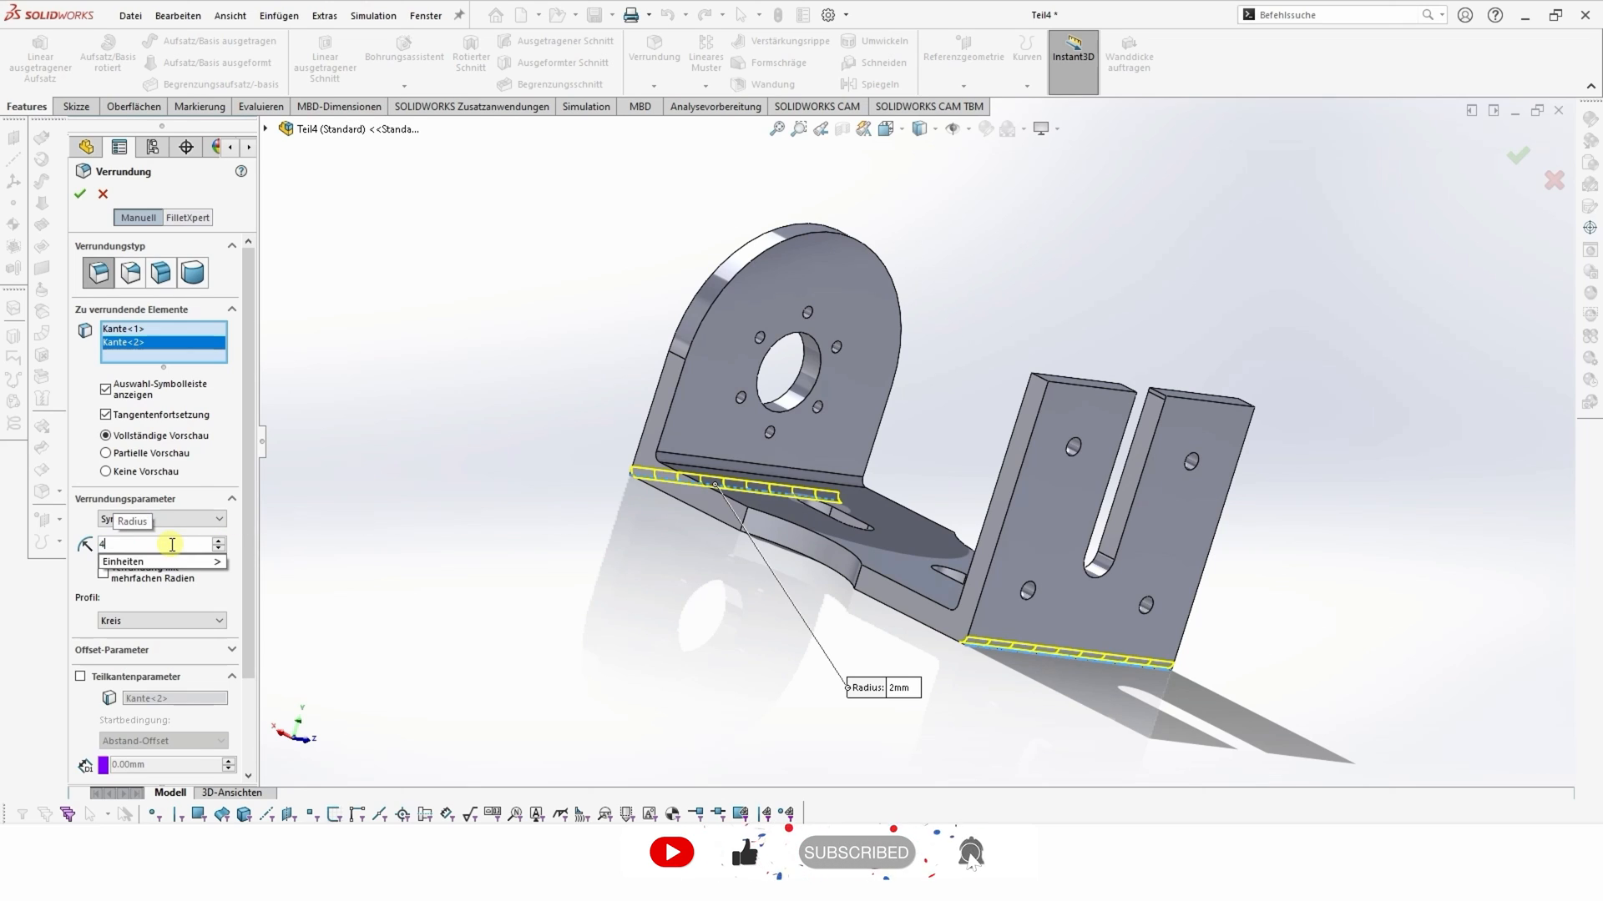
pyautogui.press('Return')
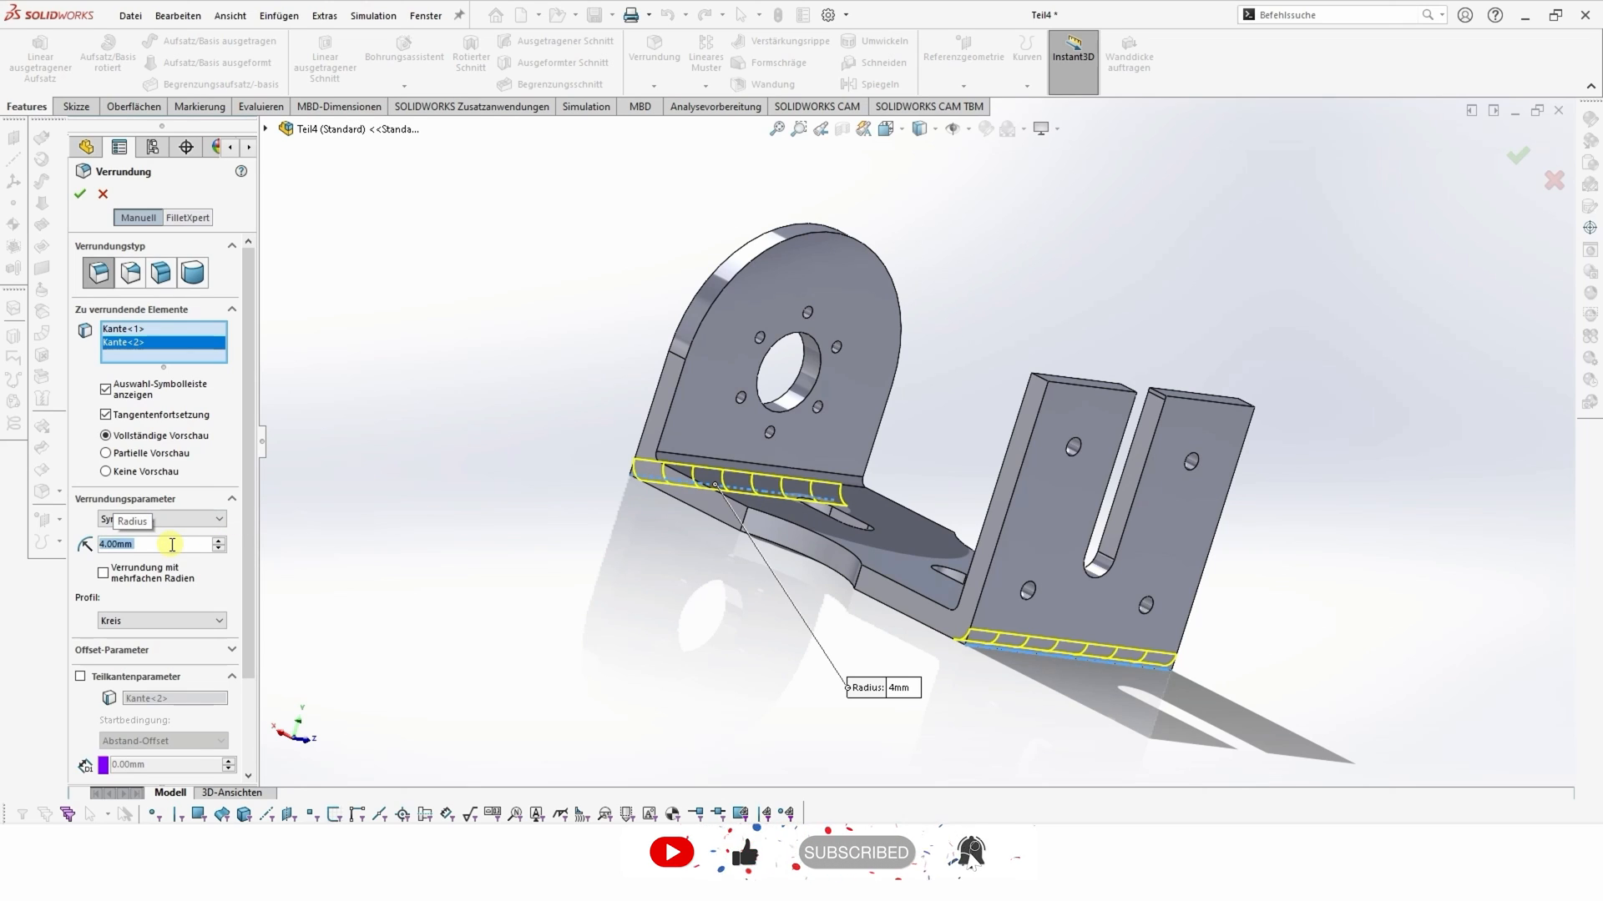
pyautogui.click(81, 195)
pyautogui.moveTo(691, 643); pyautogui.dragTo(1202, 771, button='middle')
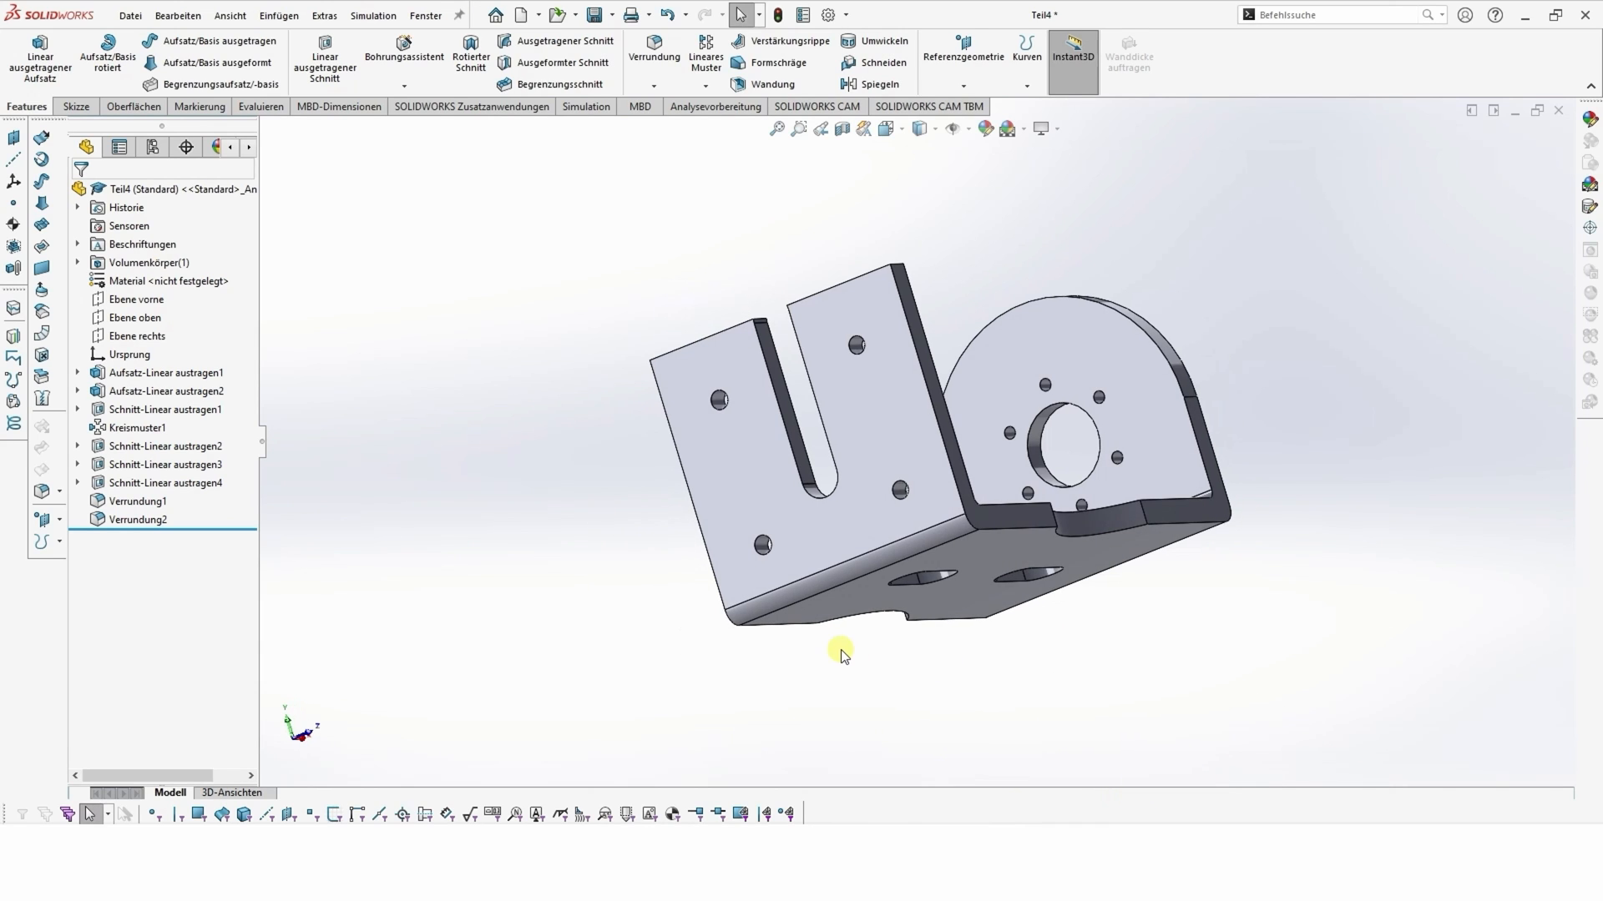
pyautogui.moveTo(728, 603); pyautogui.dragTo(794, 751, button='middle')
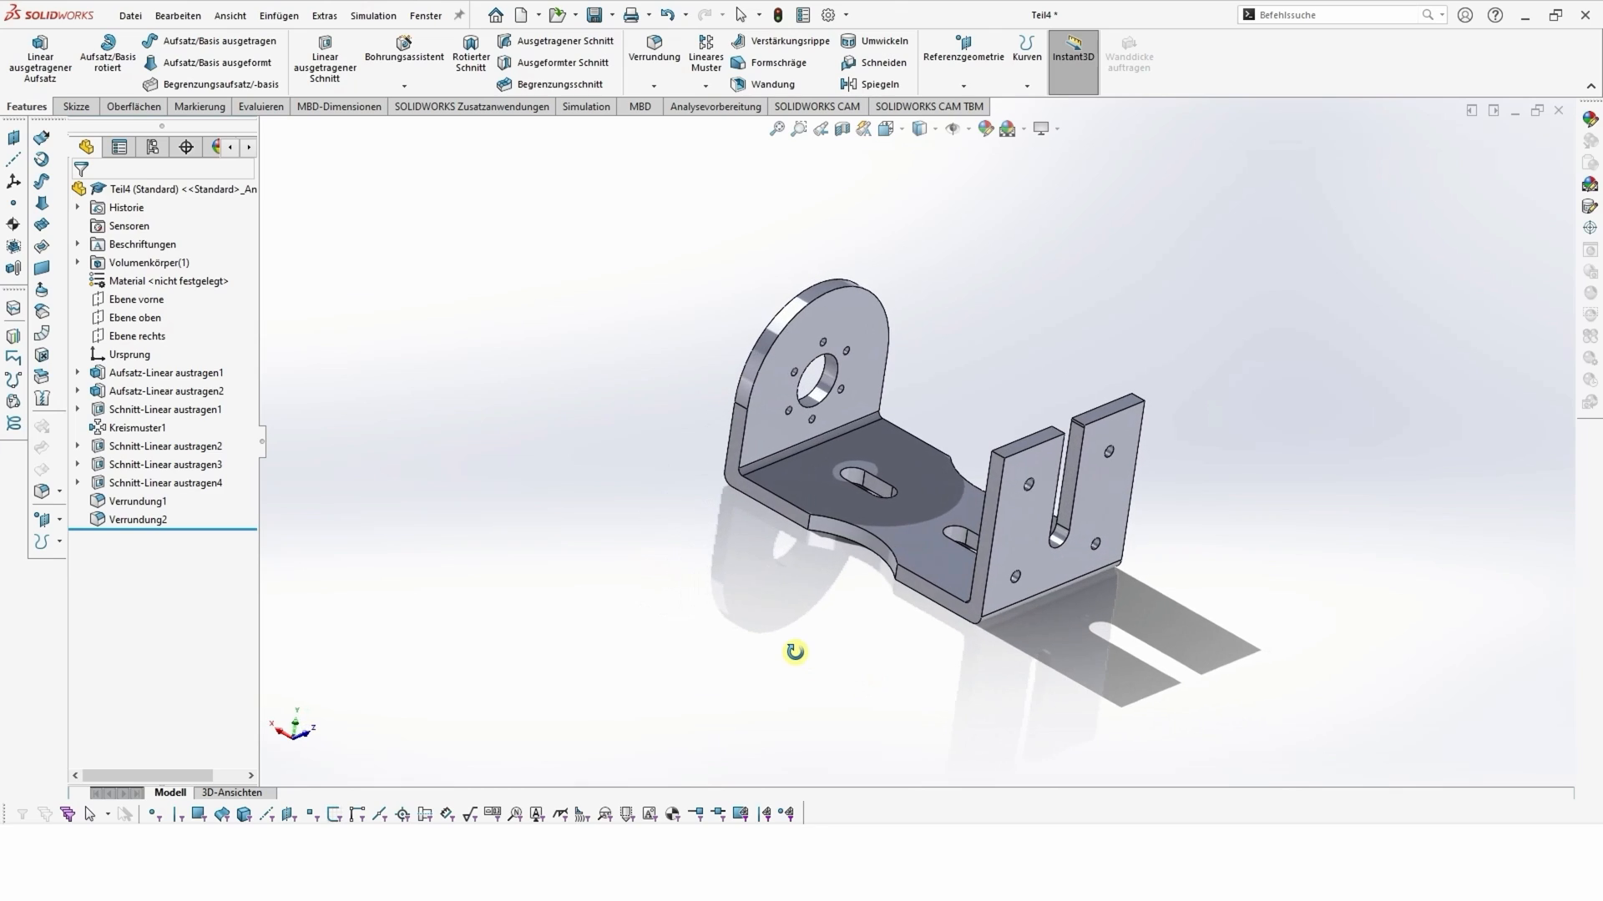